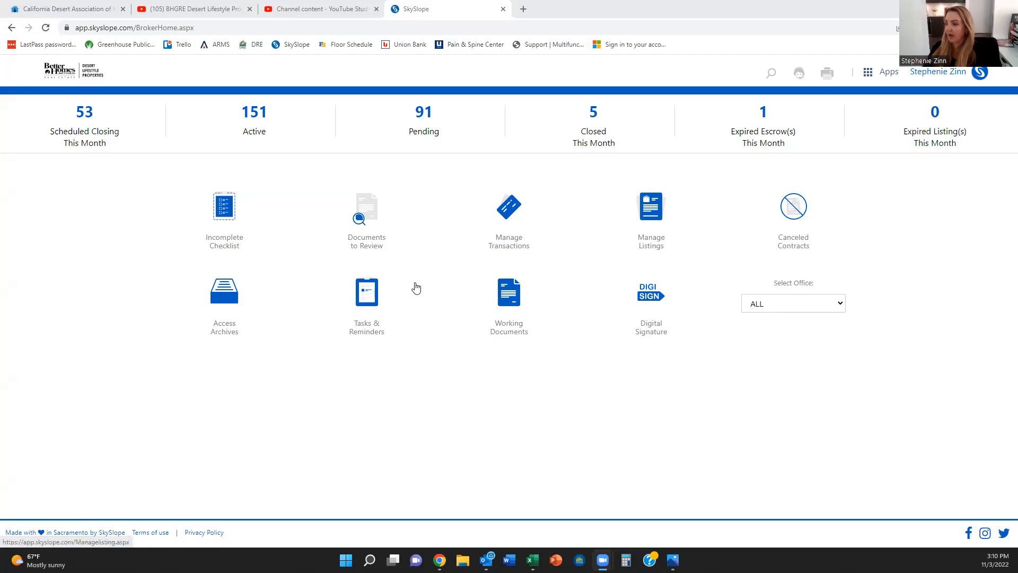
Step: Go to Working Documents and switch to the Office Docs tab
click(512, 303)
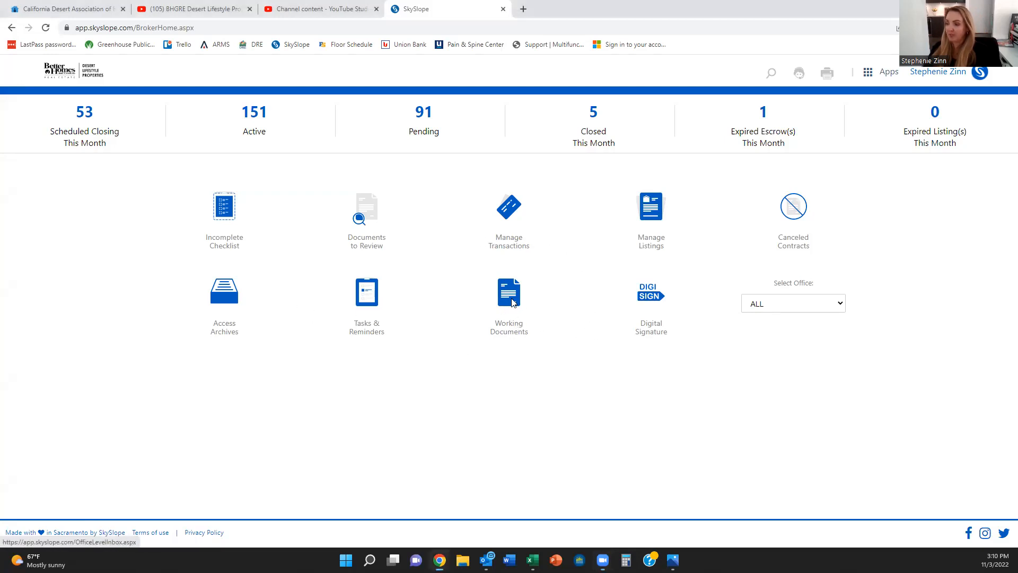
click(512, 303)
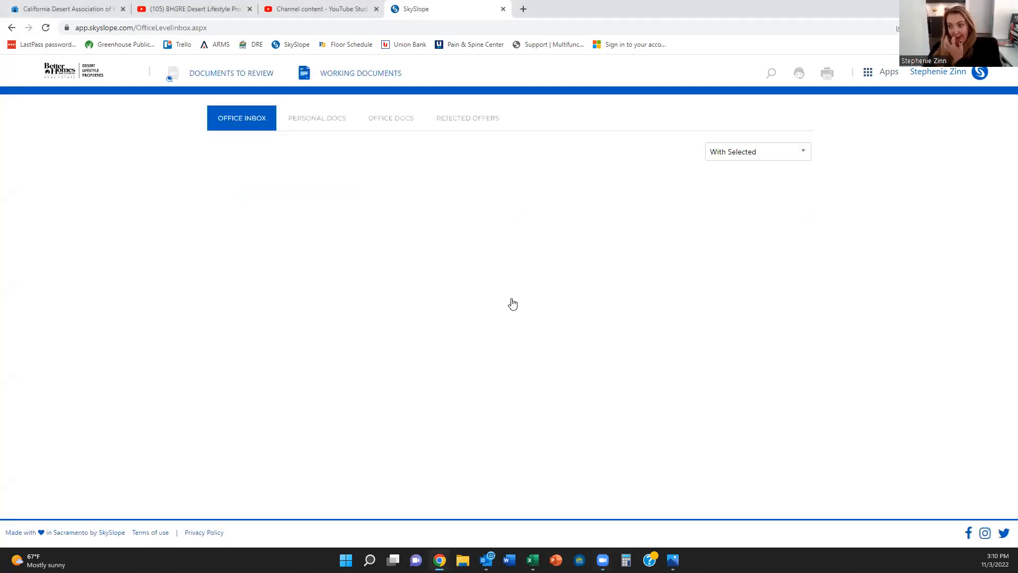
click(402, 118)
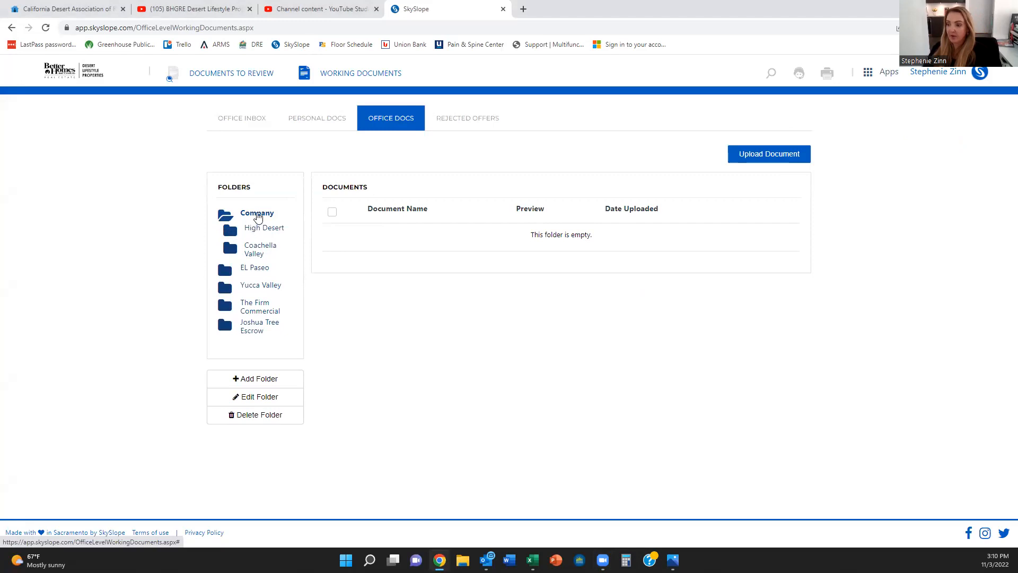
Step: Browse the Company subfolders, then open the Coachella Valley folder's documents
click(257, 215)
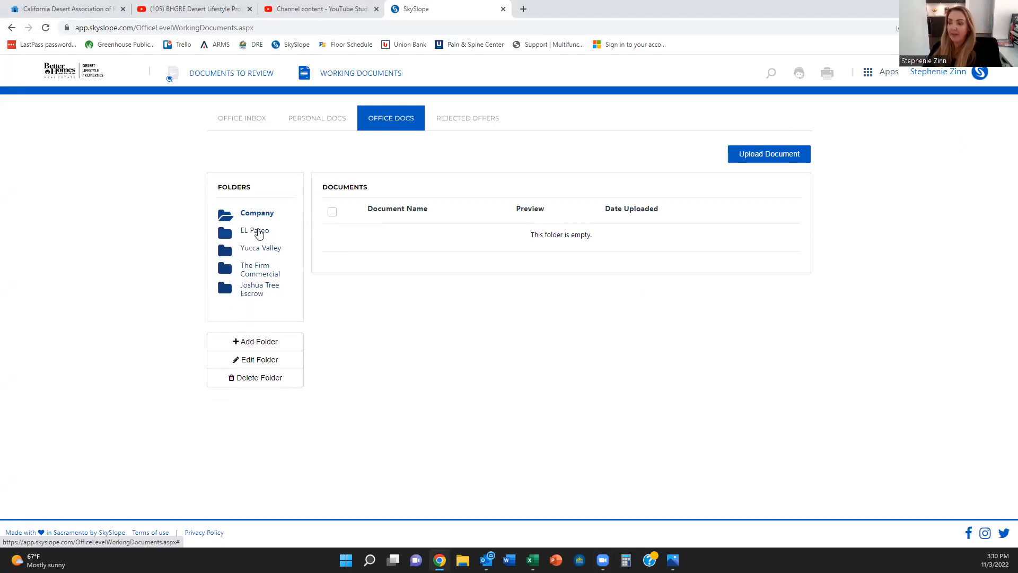
click(257, 232)
click(261, 253)
click(265, 270)
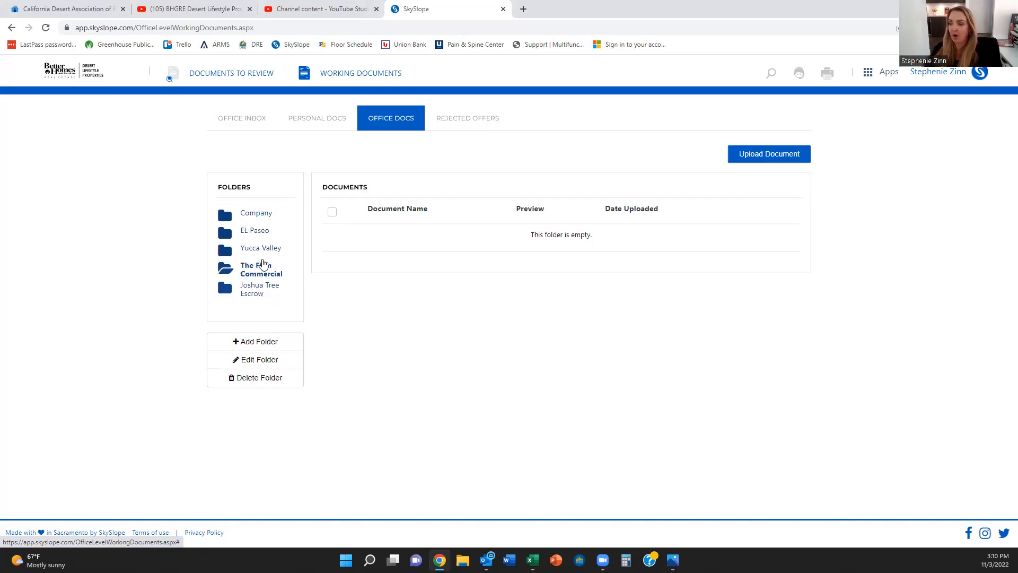
click(256, 215)
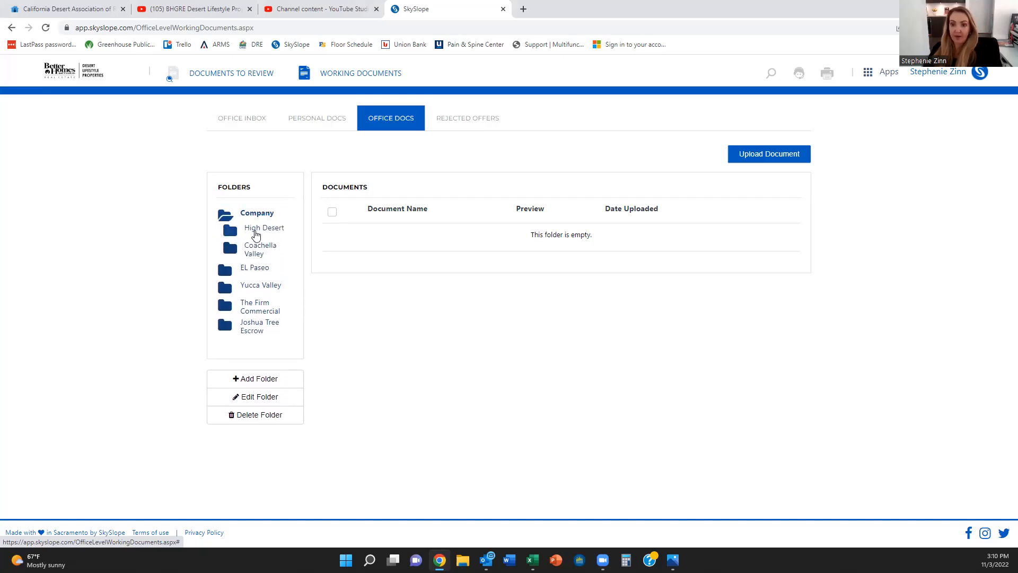
click(255, 254)
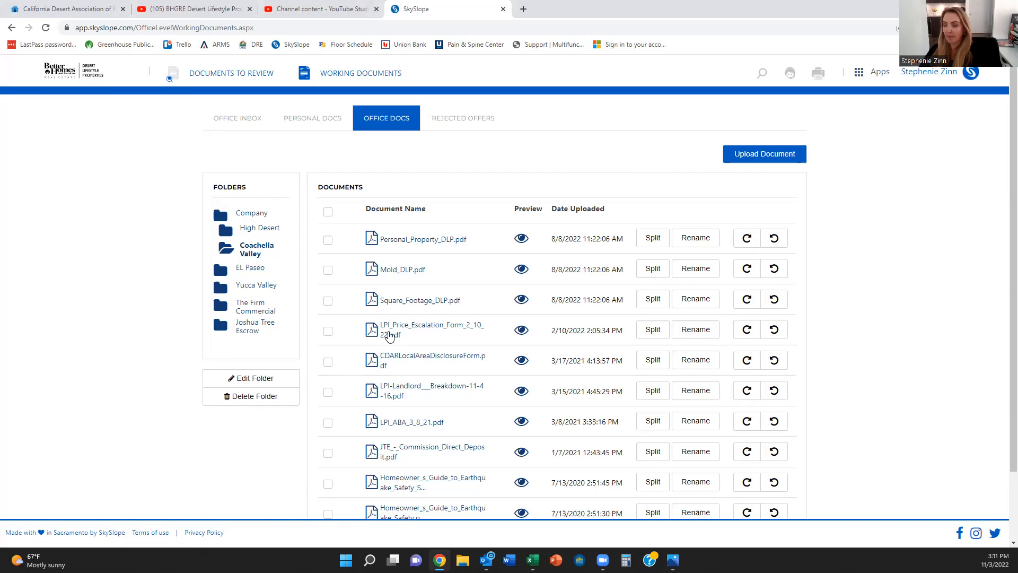
Step: Open Mold_DLP.pdf from the Coachella Valley folder in a new tab
click(392, 271)
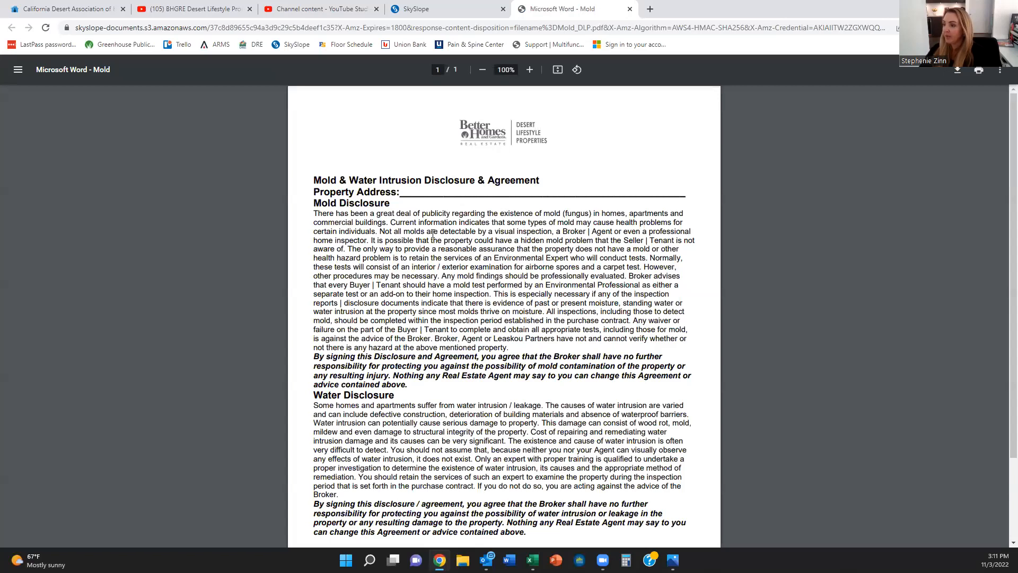
Step: Save Mold_DLP.pdf into a new 'Lease Template' Desktop folder and return to SkySlope
click(957, 71)
scroll(69, 222, up, 15)
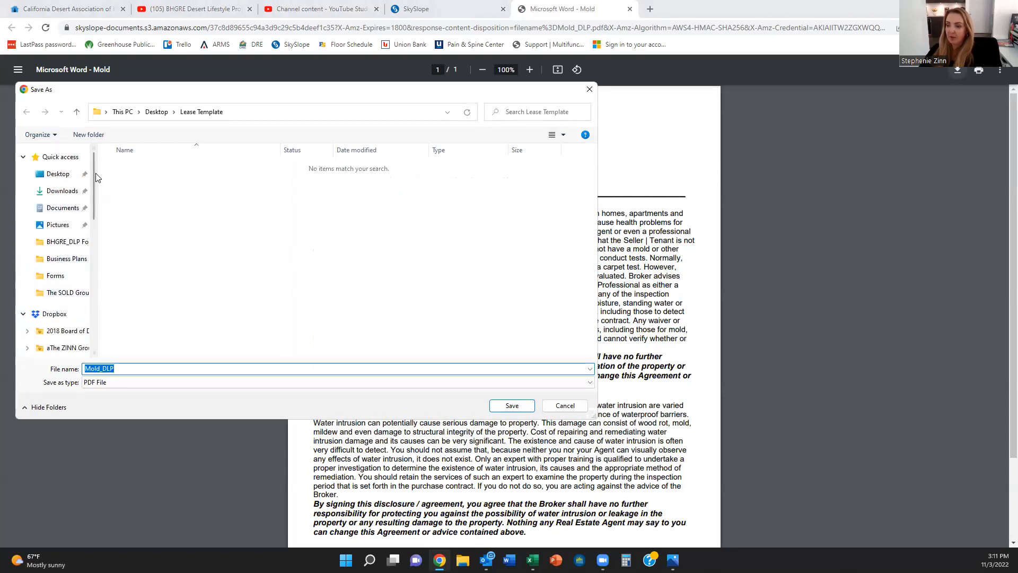
click(89, 136)
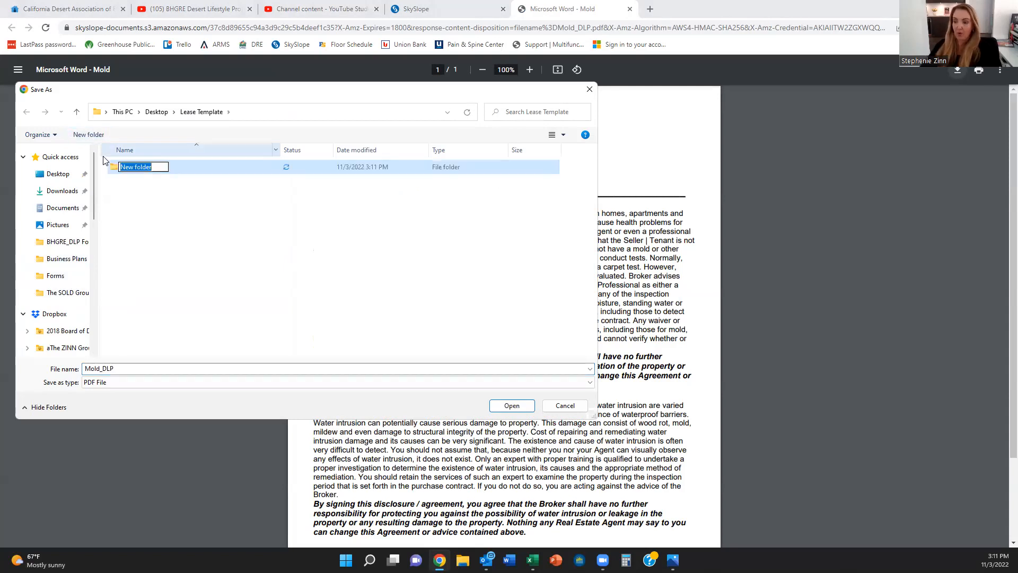
text(Lease Template)
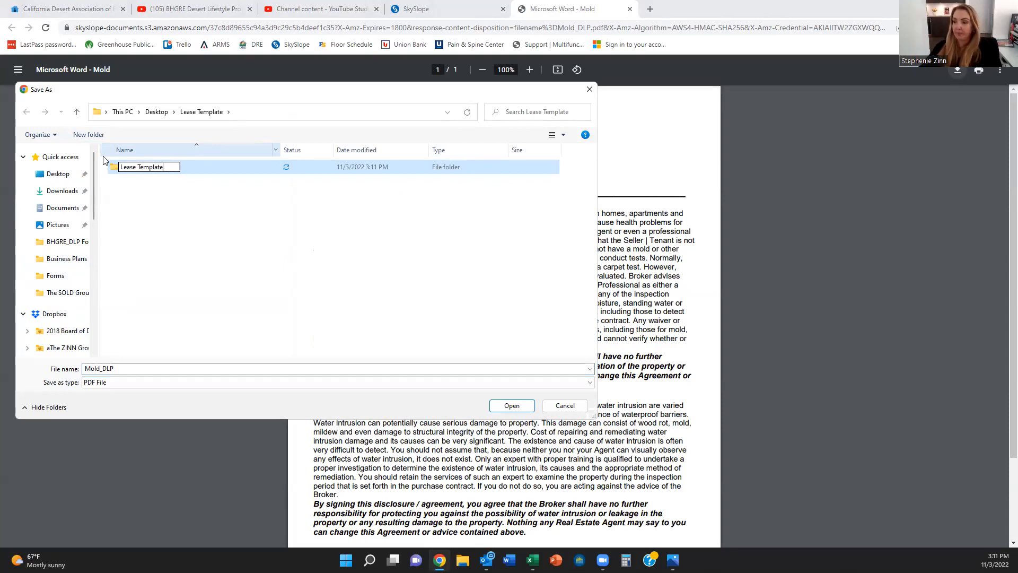
click(519, 407)
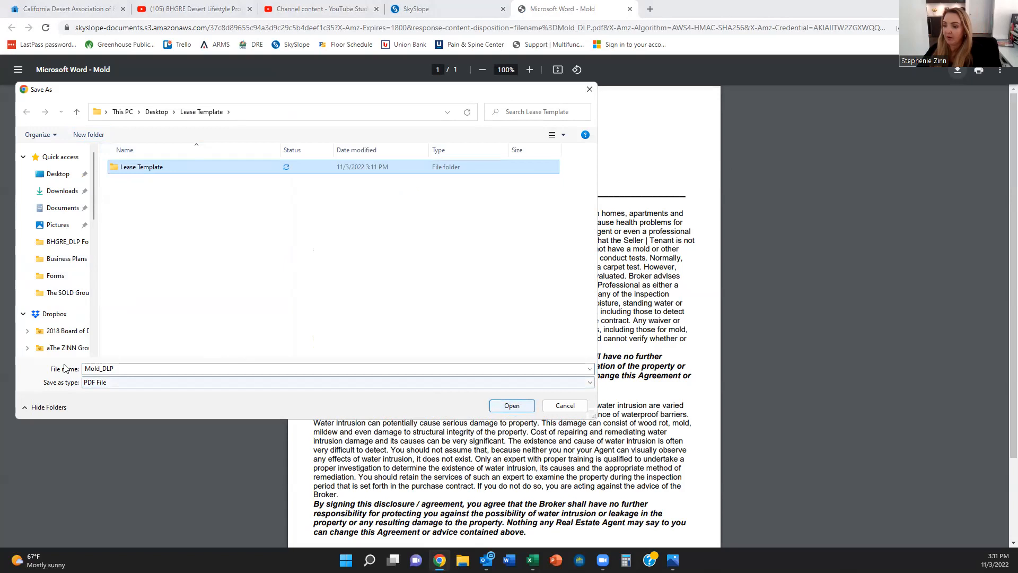
click(512, 407)
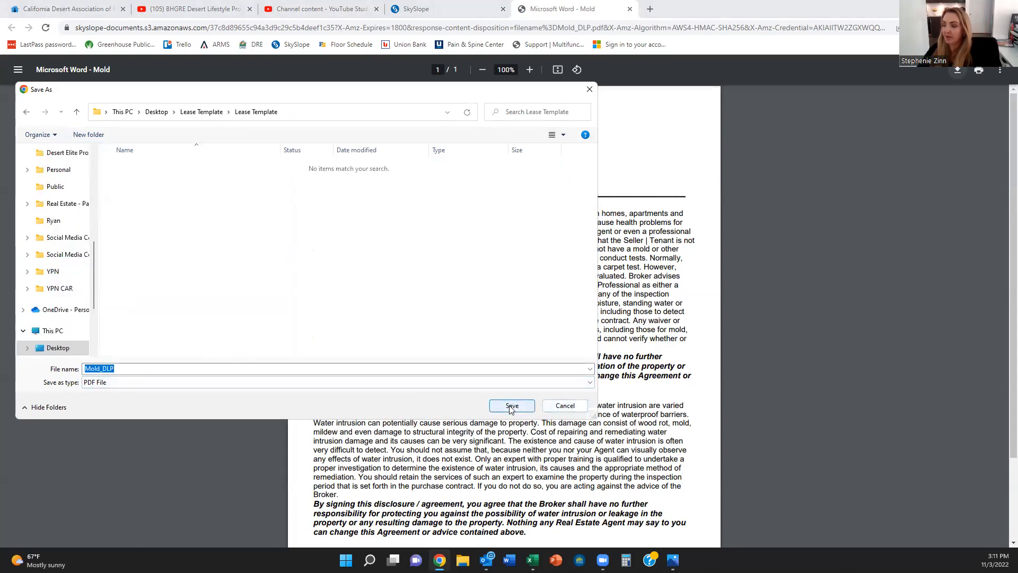
click(512, 405)
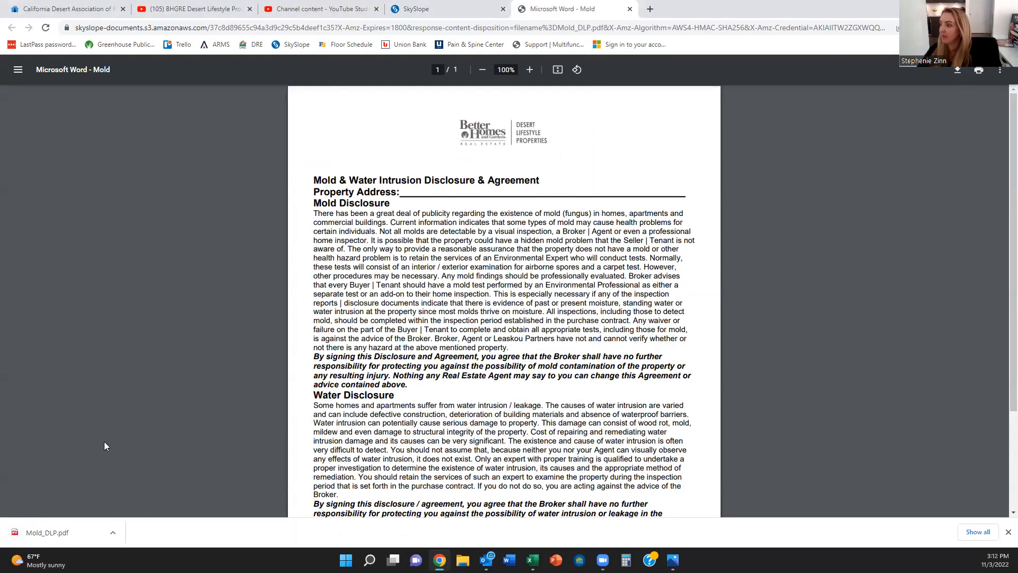
click(428, 9)
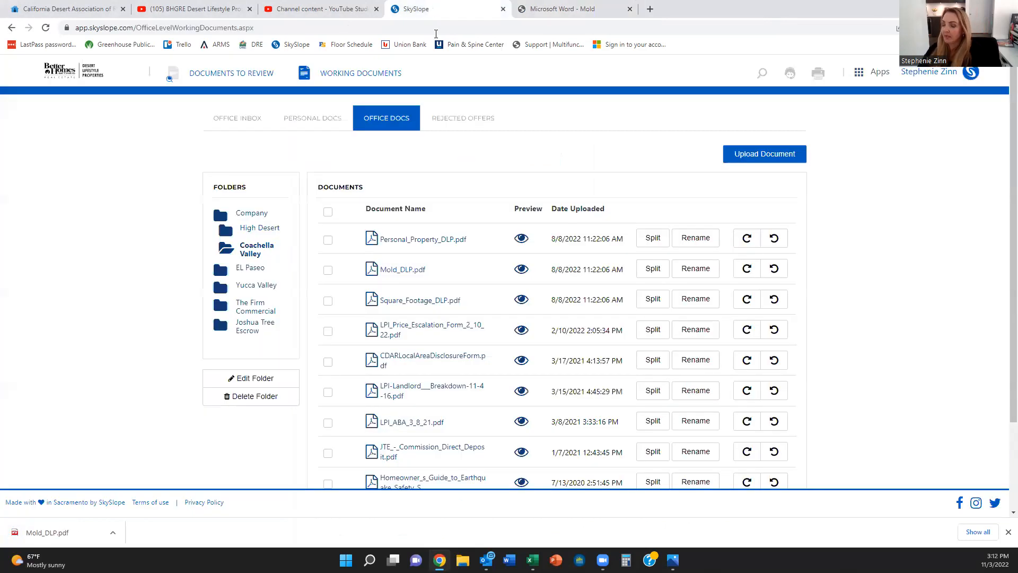
Step: Save the Square_Footage_DLP and LPI-Landlord Breakdown PDFs into Lease Template
click(398, 301)
click(957, 73)
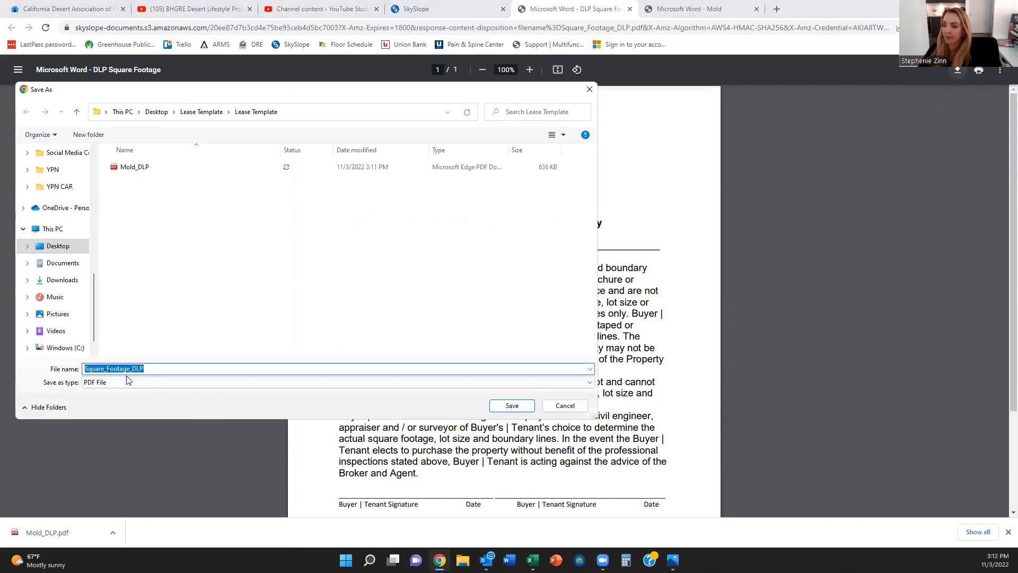
click(510, 407)
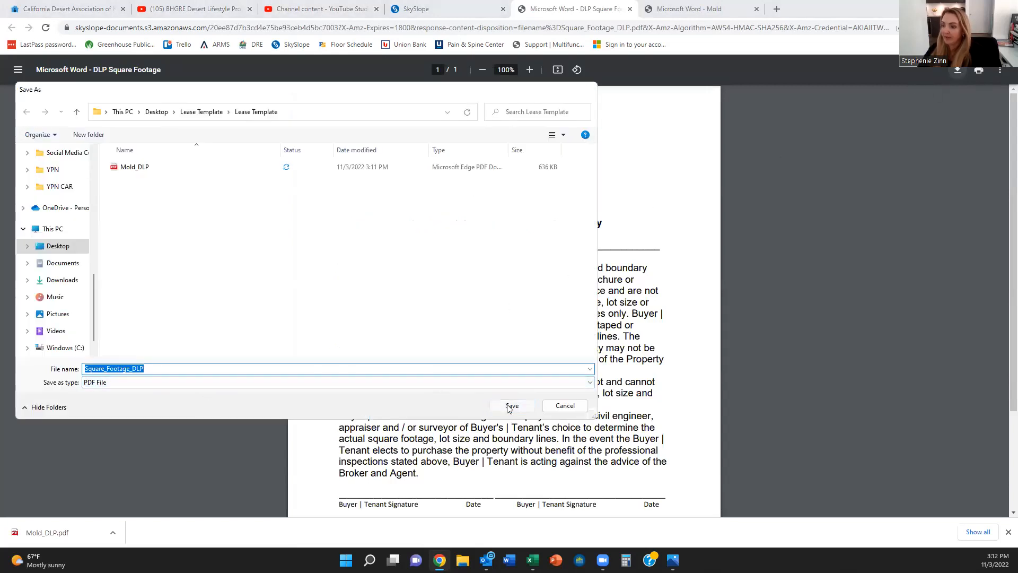
click(445, 9)
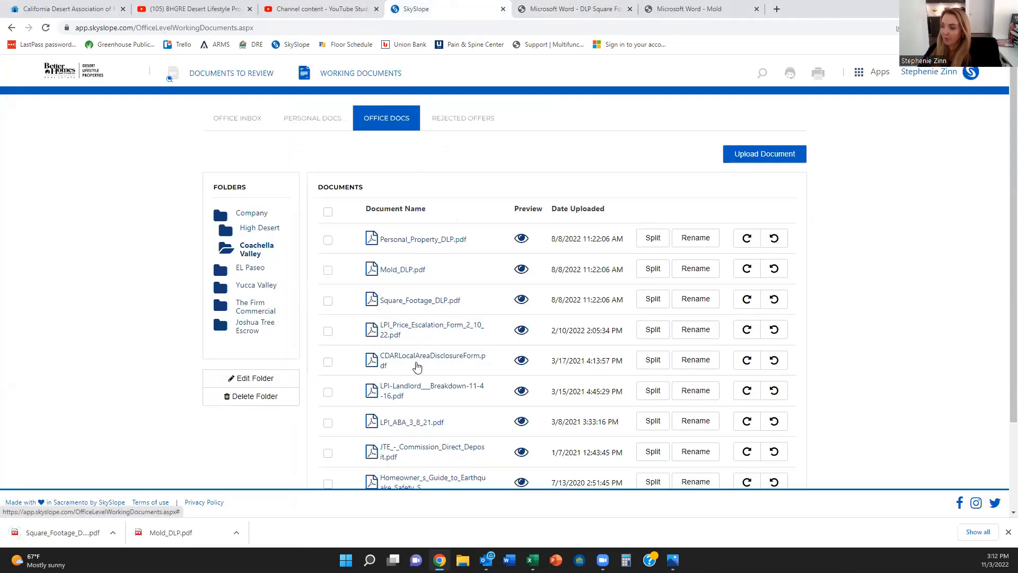
scroll(417, 366, down, 1)
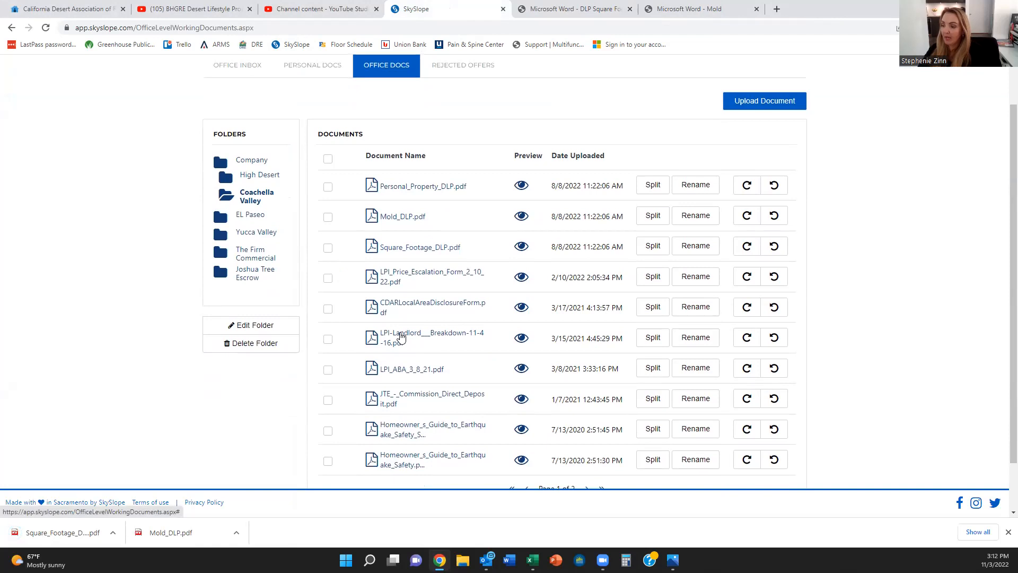
click(400, 337)
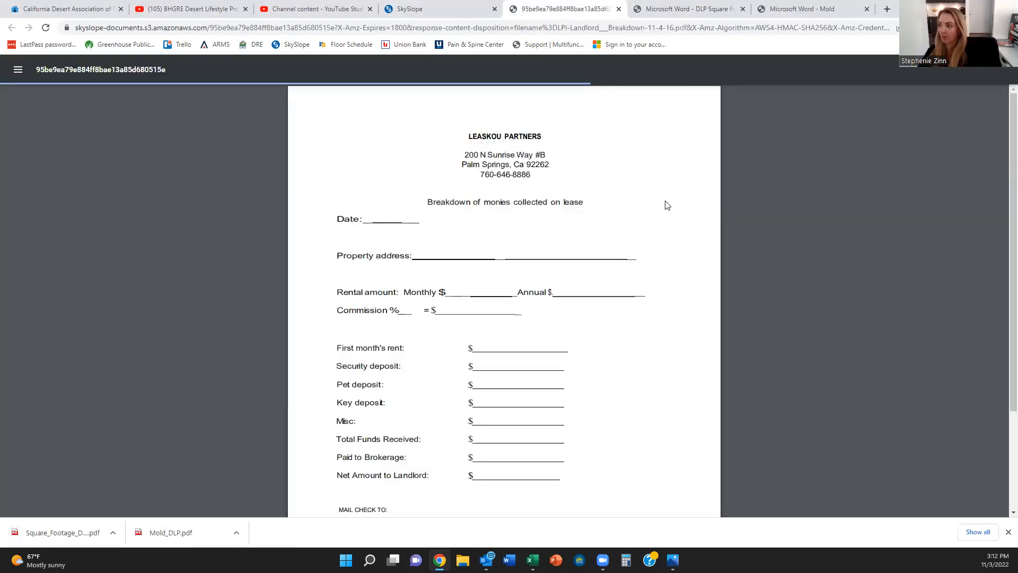
click(958, 71)
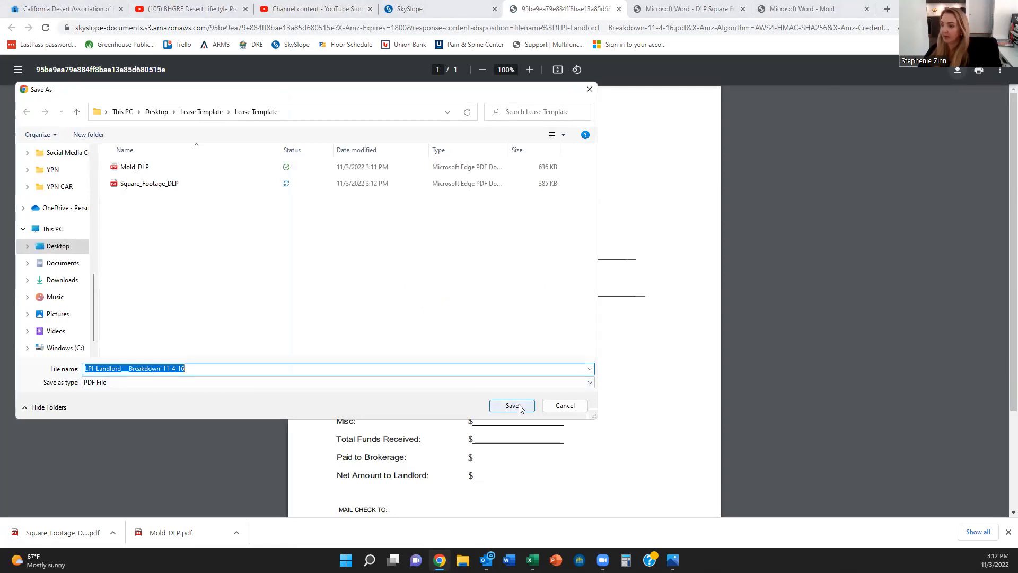
click(512, 406)
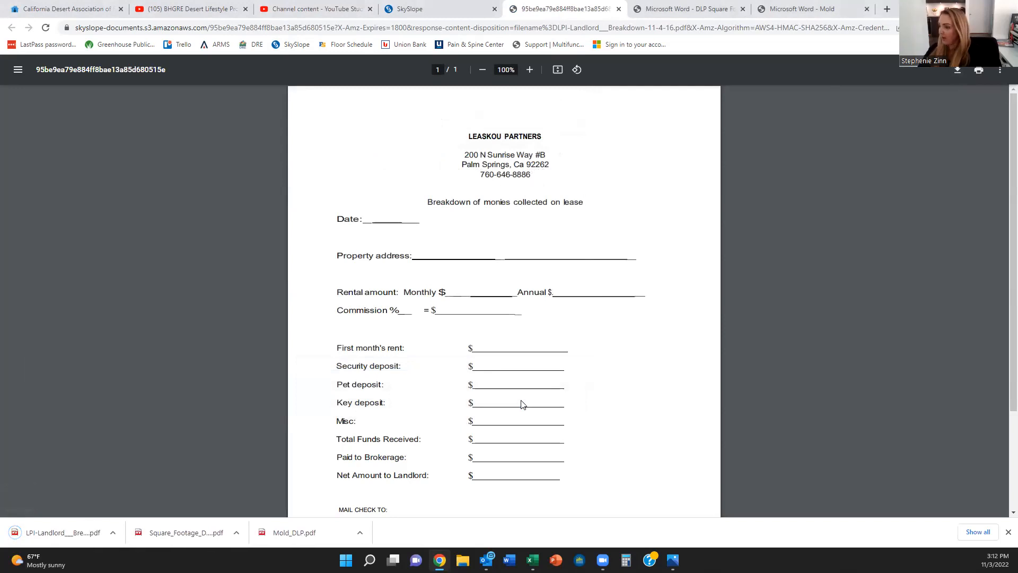
click(454, 9)
Step: Save the CDARLocalAreaDisclosureForm PDF into Lease Template
scroll(414, 337, down, 1)
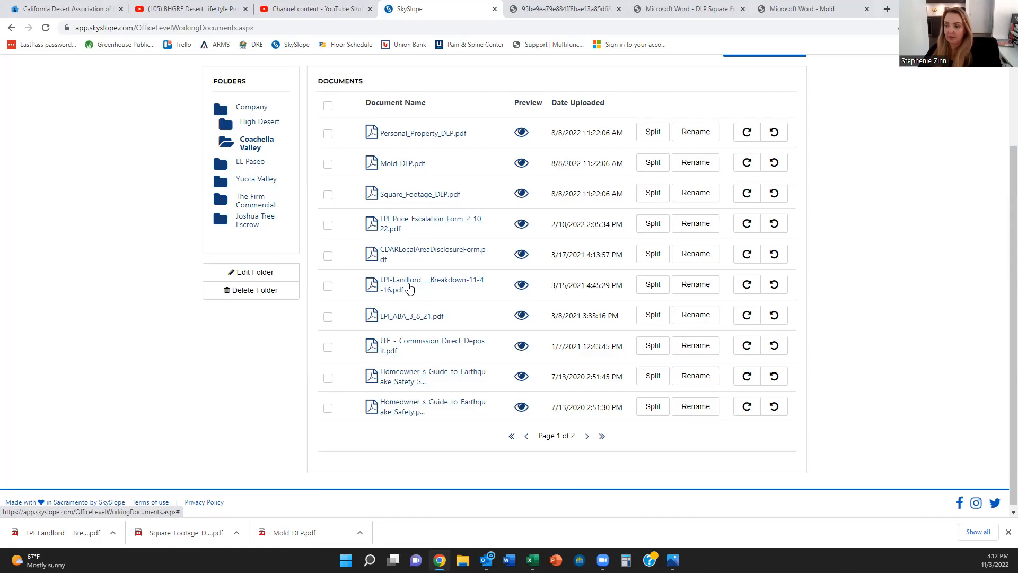
click(403, 254)
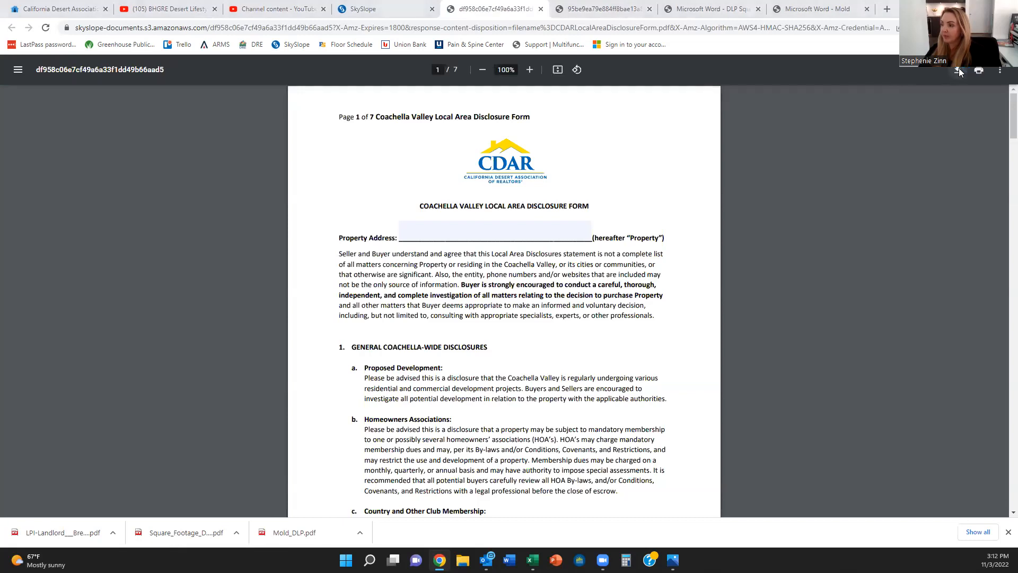
click(960, 71)
click(517, 406)
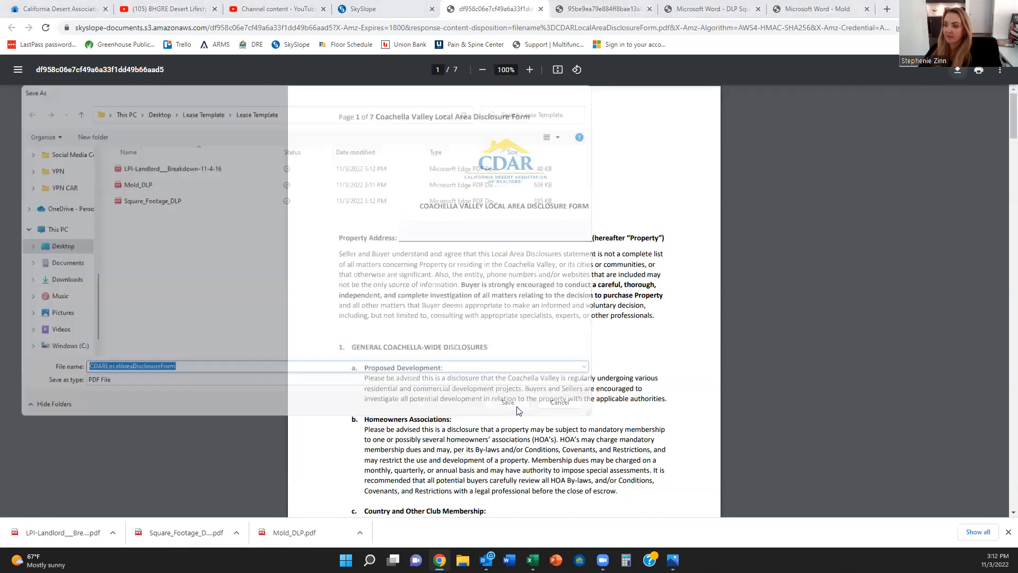
Step: Close the leftover PDF tabs and return to the SkySlope home dashboard
click(540, 10)
click(540, 10)
click(540, 10)
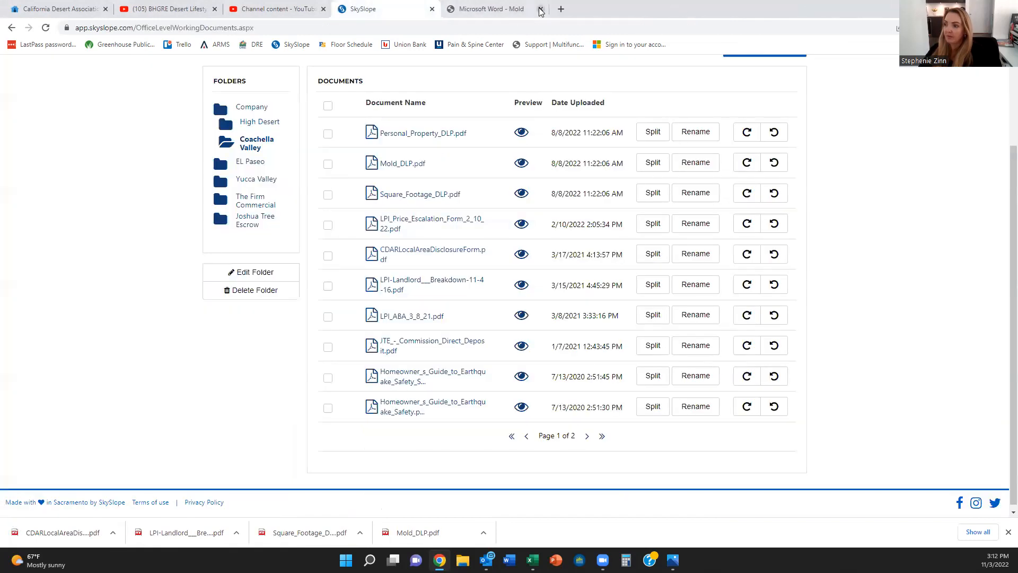
click(540, 10)
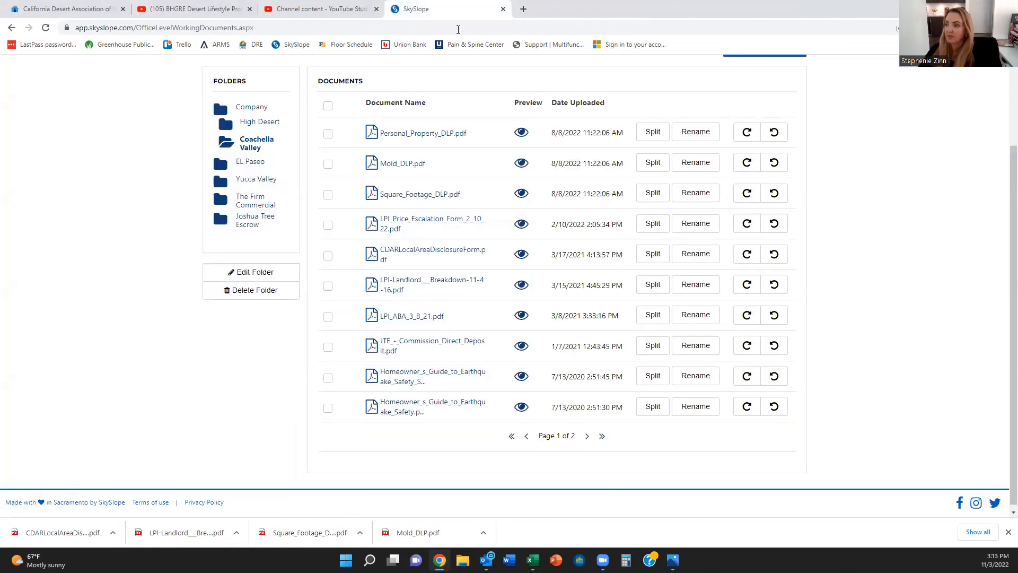
scroll(480, 257, up, 2)
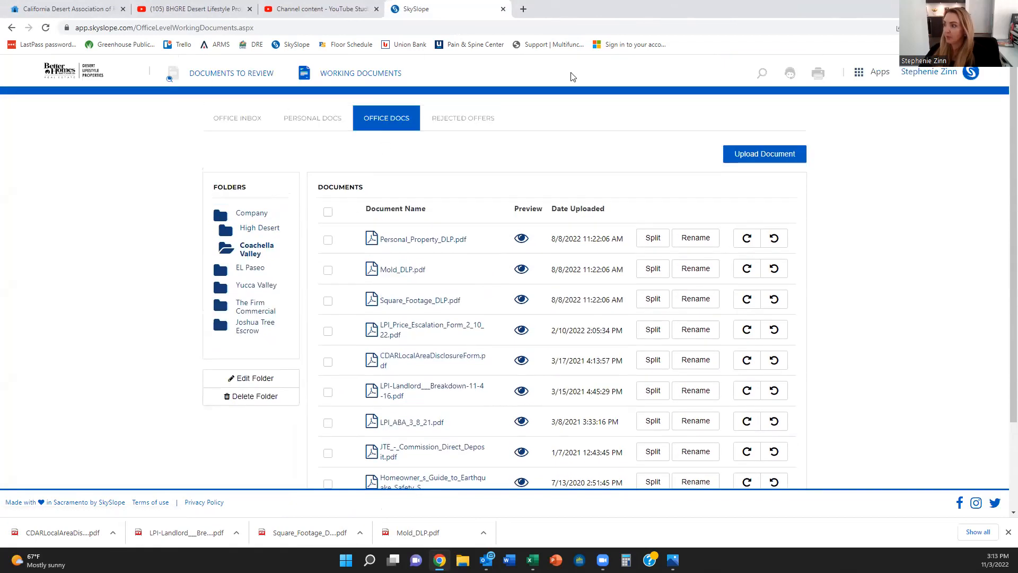
click(80, 80)
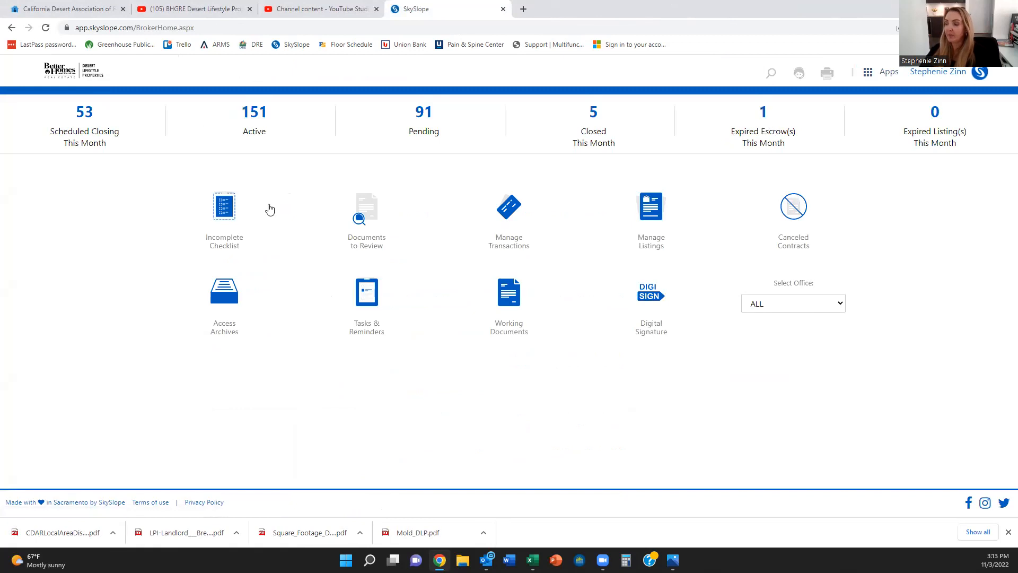
Step: Switch from the SkySlope dashboard to the SkySlope Forms app via Apps
click(878, 78)
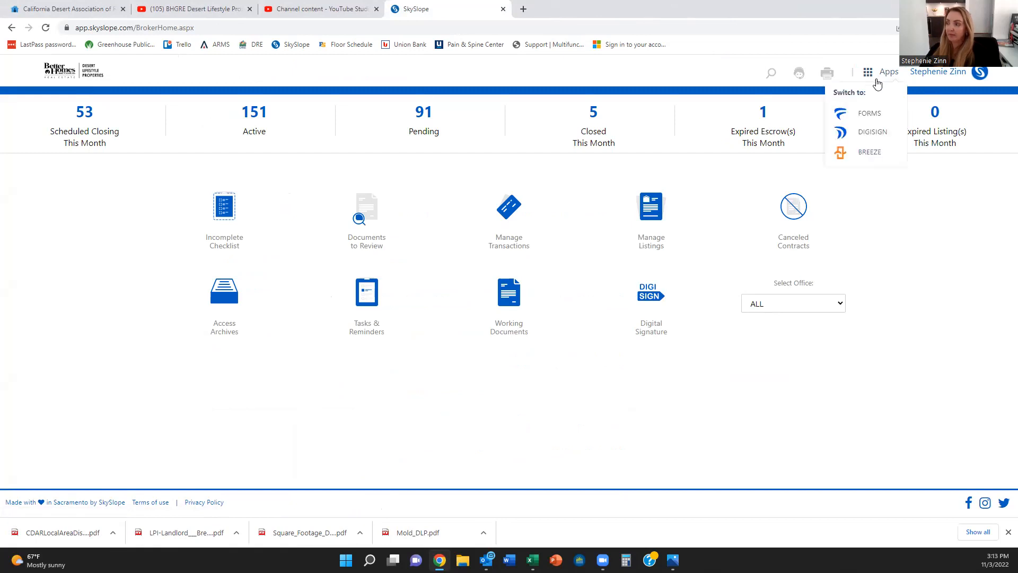
click(865, 116)
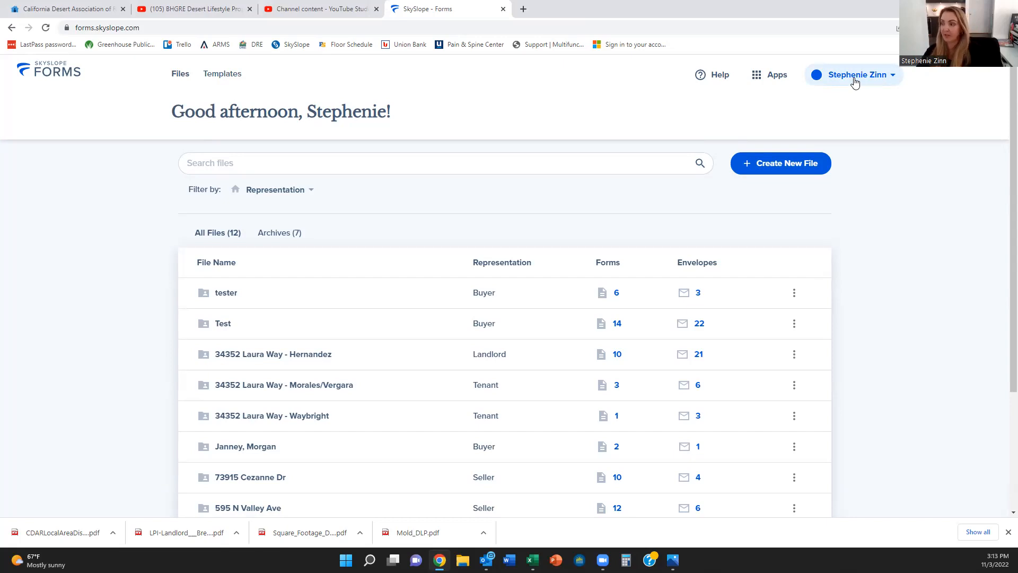
click(855, 81)
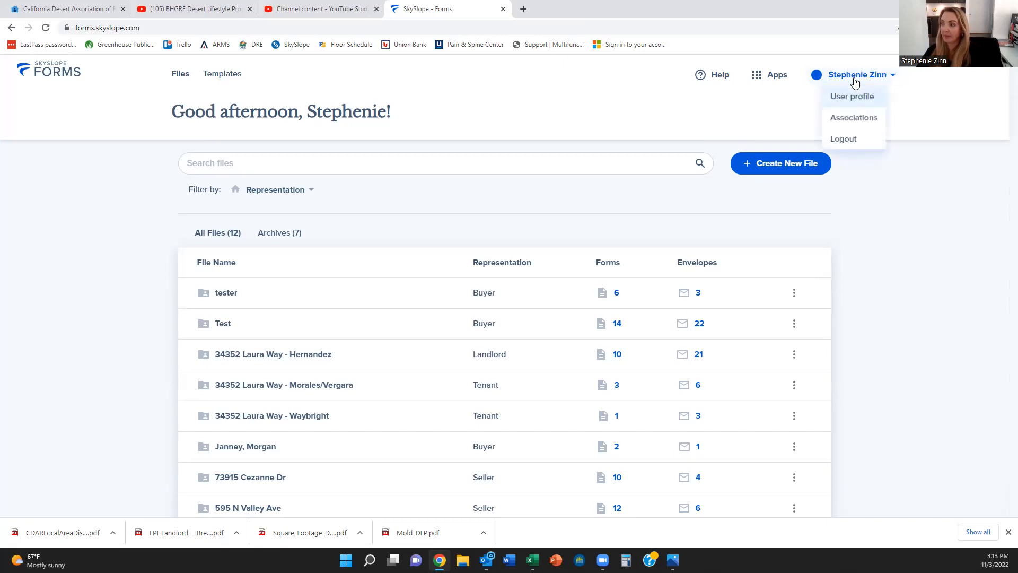
Step: Review the Personal and Professional Information in User profile, save it, and return to Files
click(855, 97)
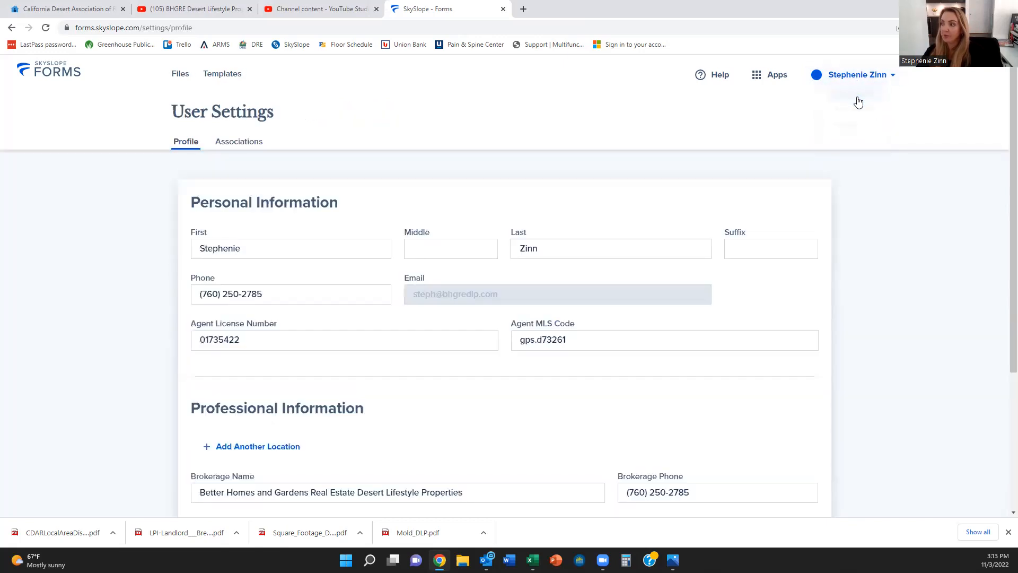
scroll(541, 268, down, 2)
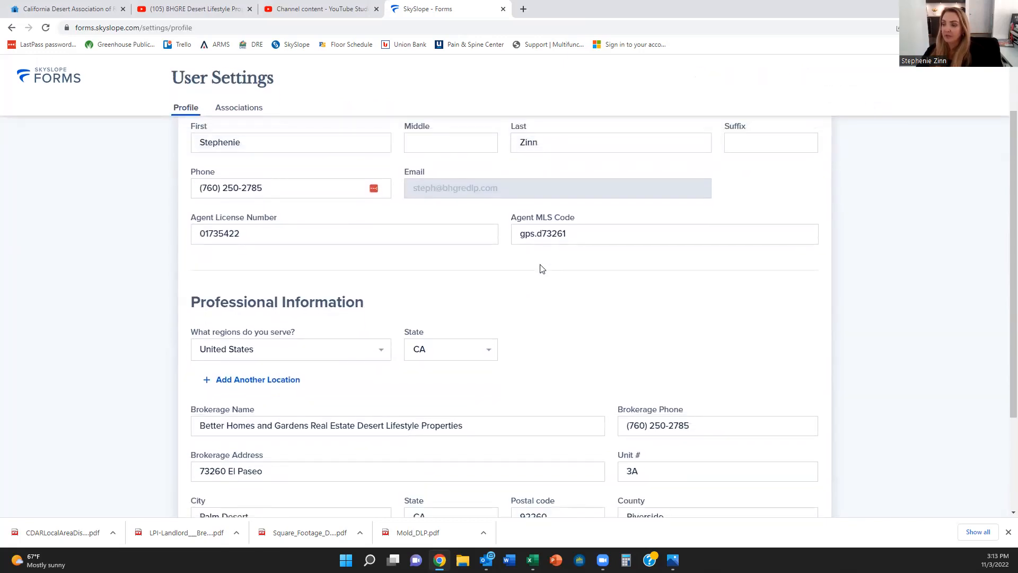
scroll(540, 268, down, 1)
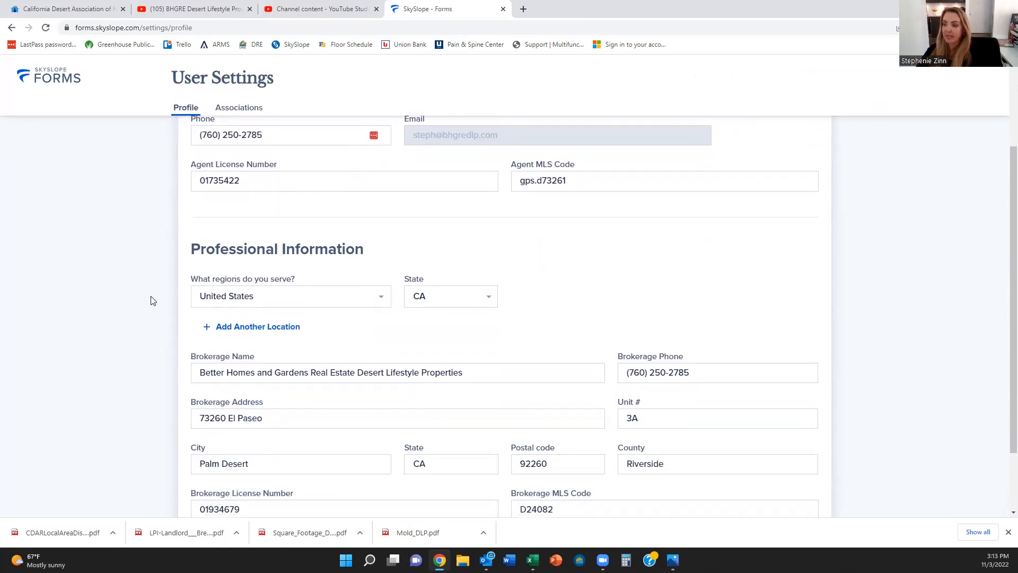
scroll(711, 409, down, 2)
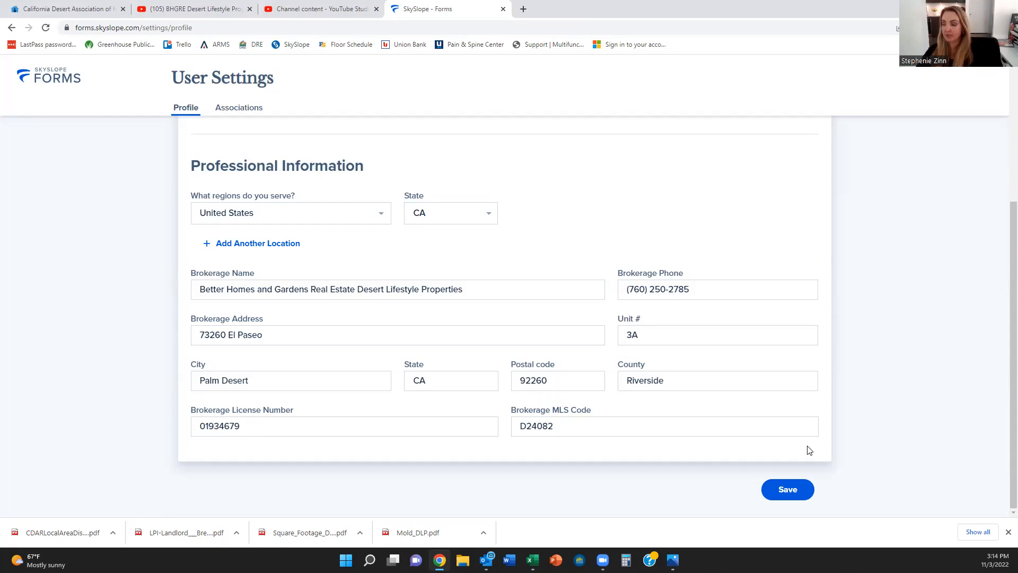
click(797, 490)
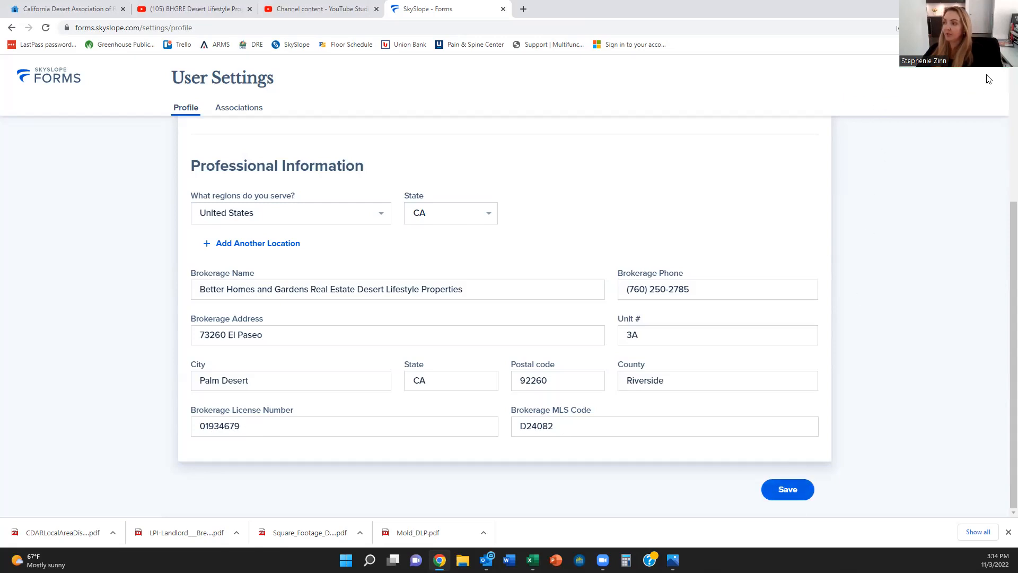
scroll(870, 286, up, 5)
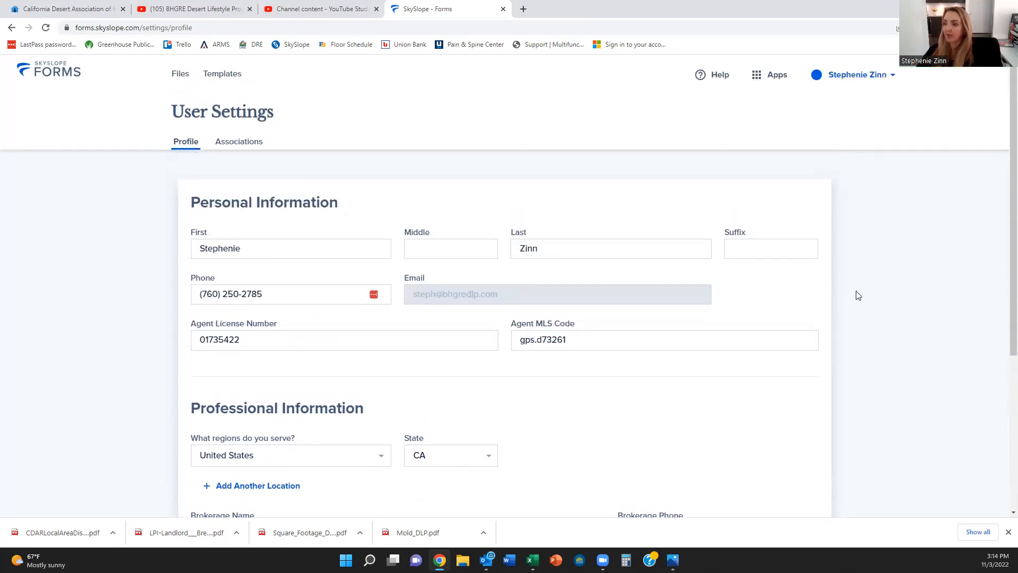
click(178, 75)
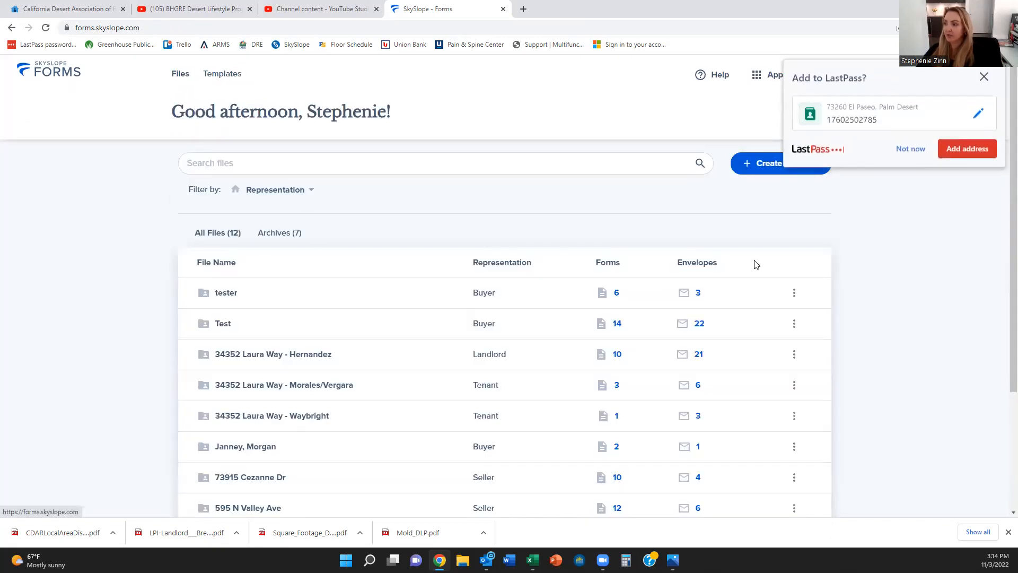
Step: Dismiss the LastPass prompt and inspect the 15-form Lease template under Templates
click(984, 77)
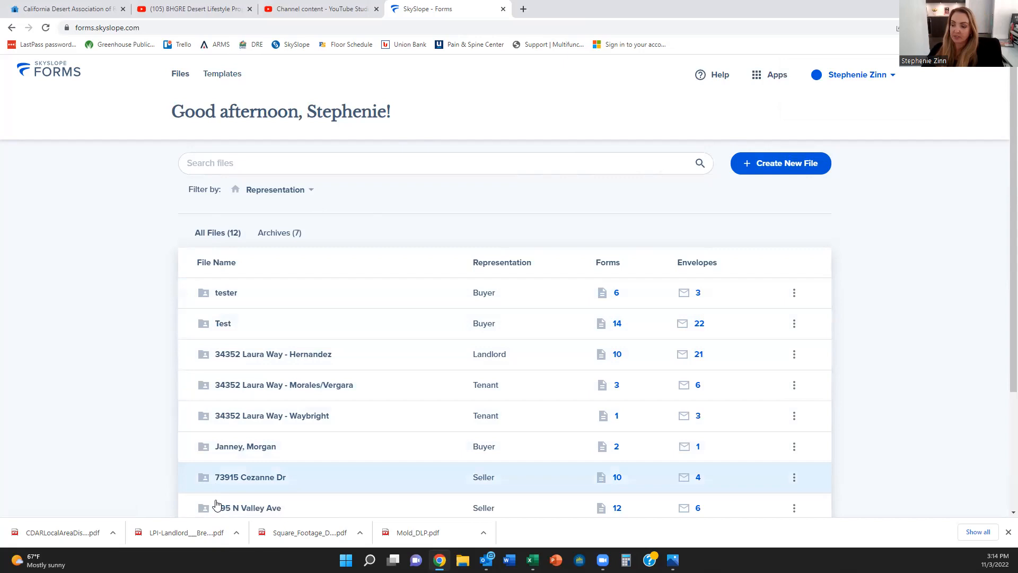
click(224, 76)
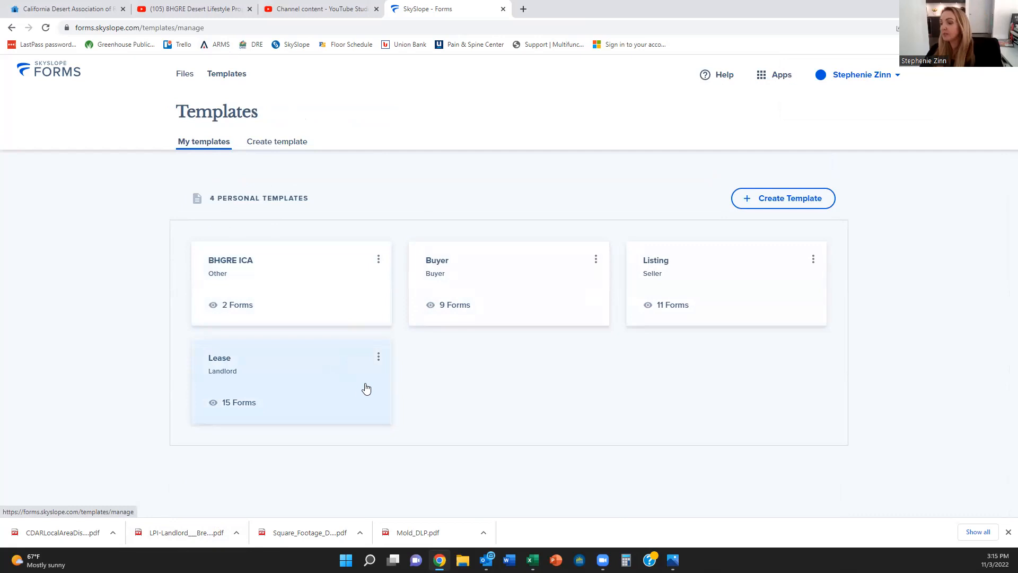
click(301, 386)
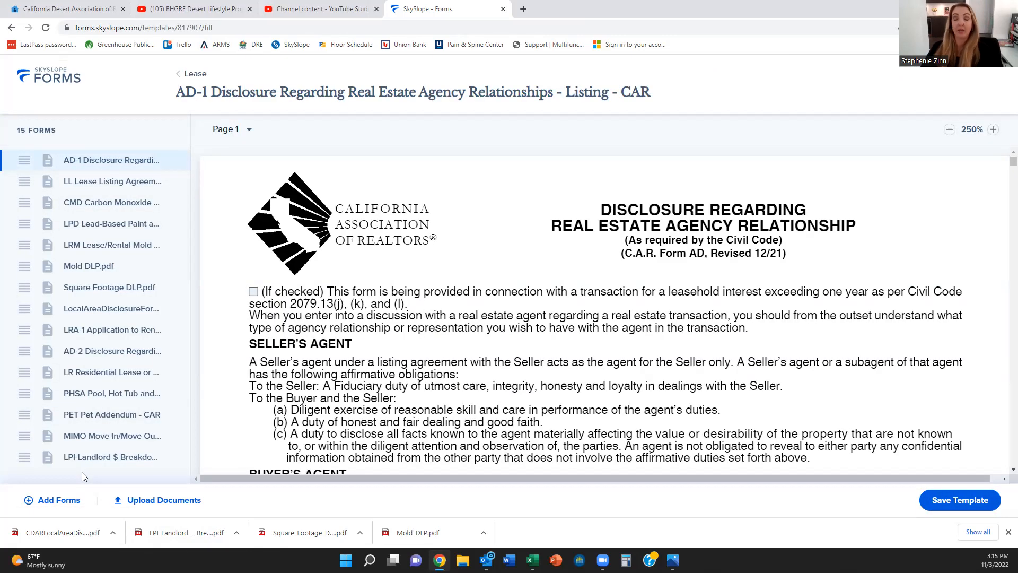
click(199, 75)
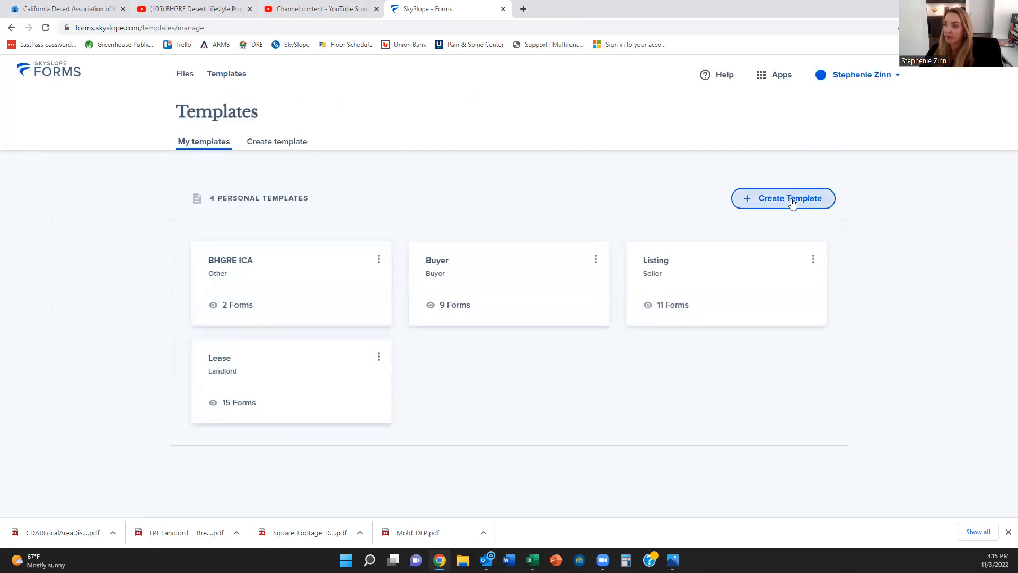
Step: Create a new Landlord template named 'Lease 2'
click(792, 204)
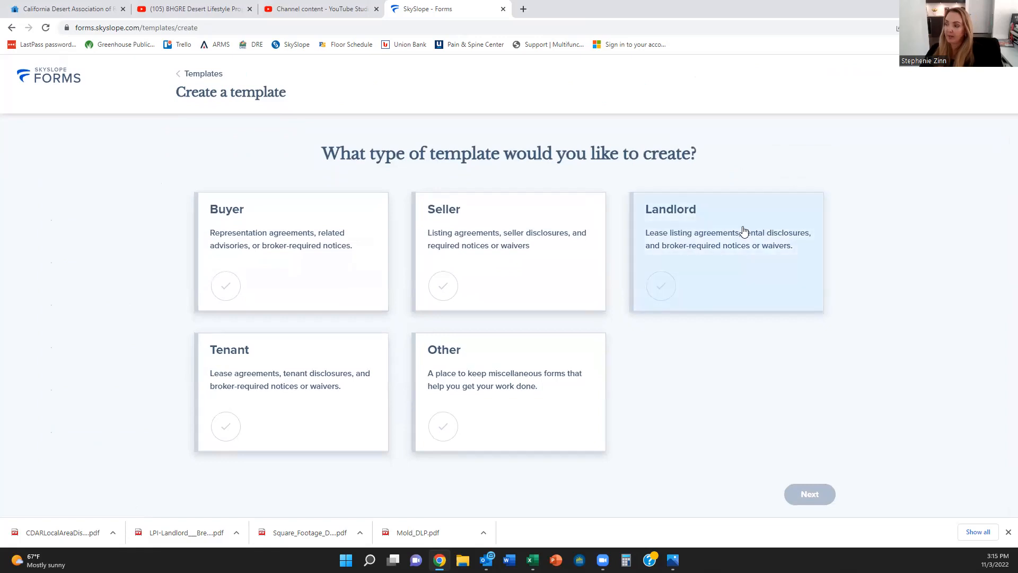
click(713, 221)
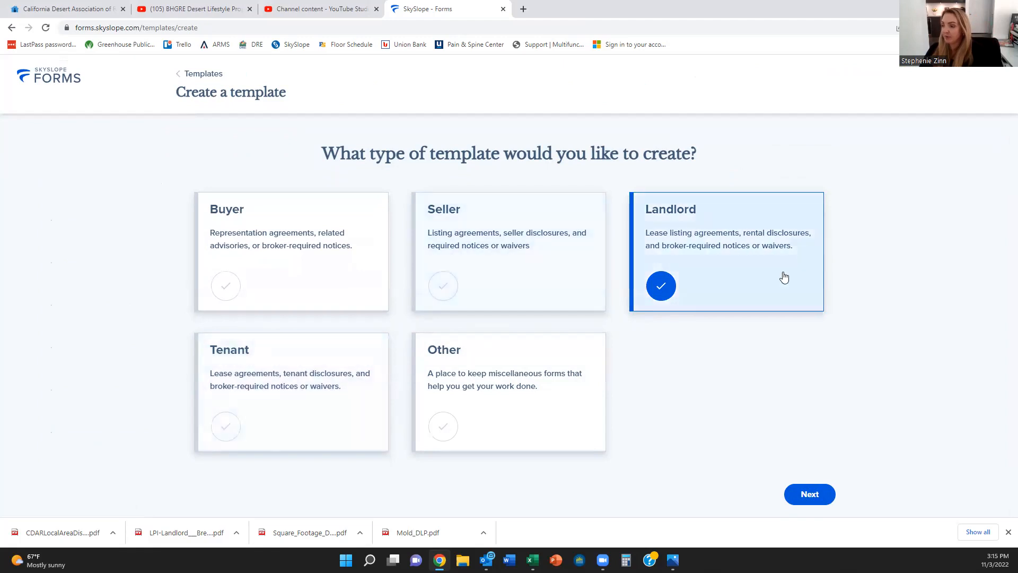
click(813, 498)
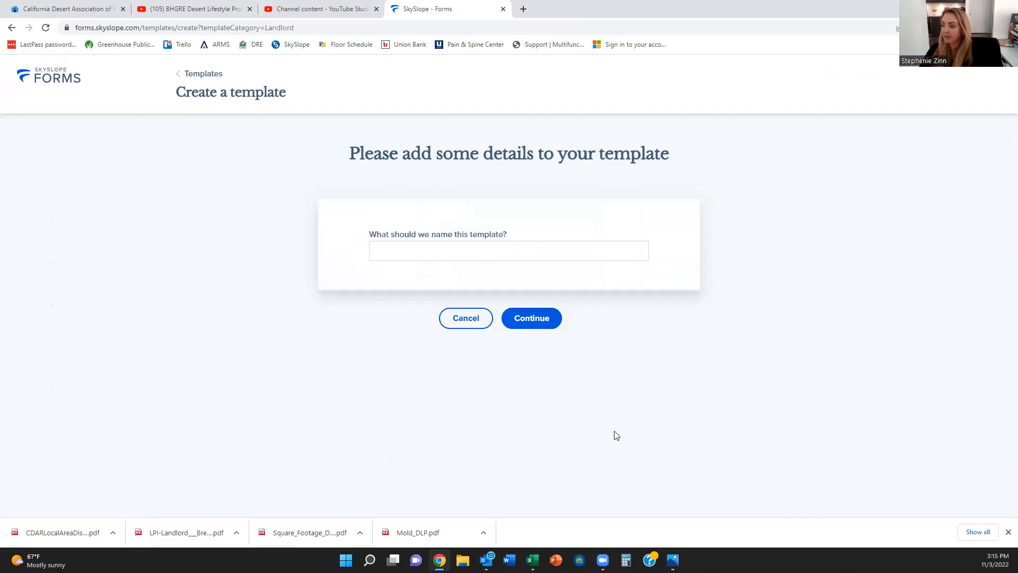
click(422, 249)
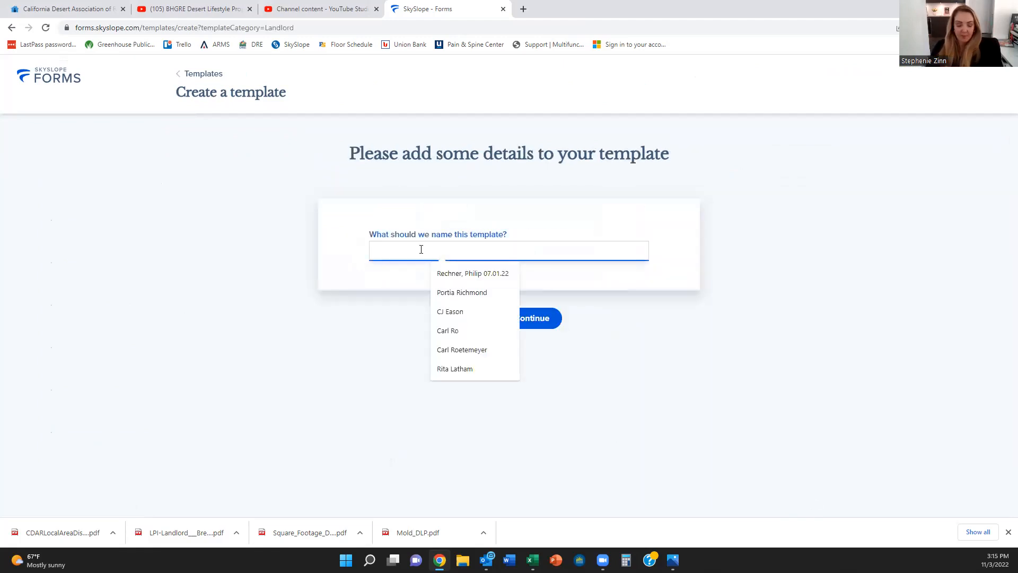
text(Lease )
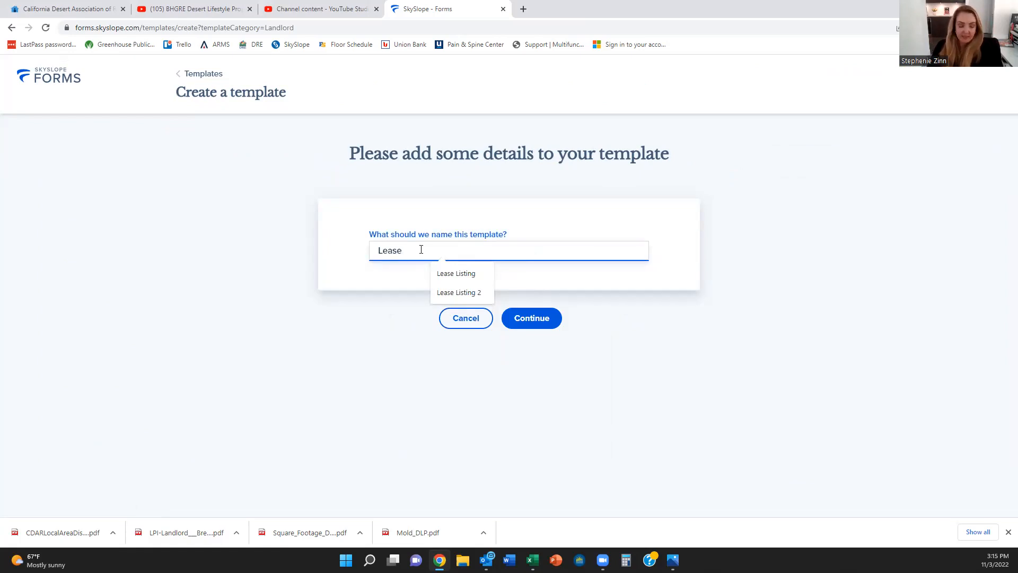
text(2)
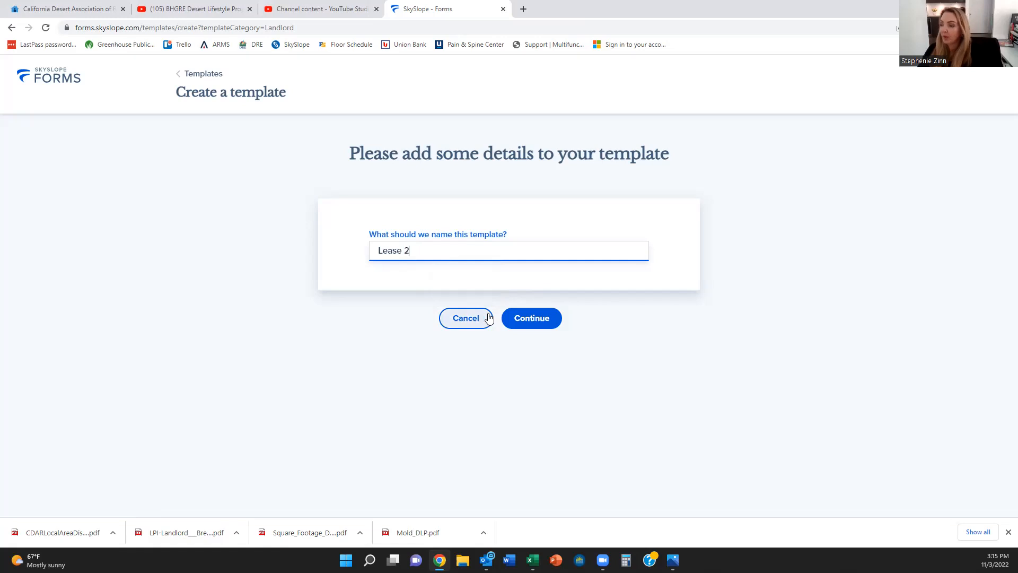
click(518, 321)
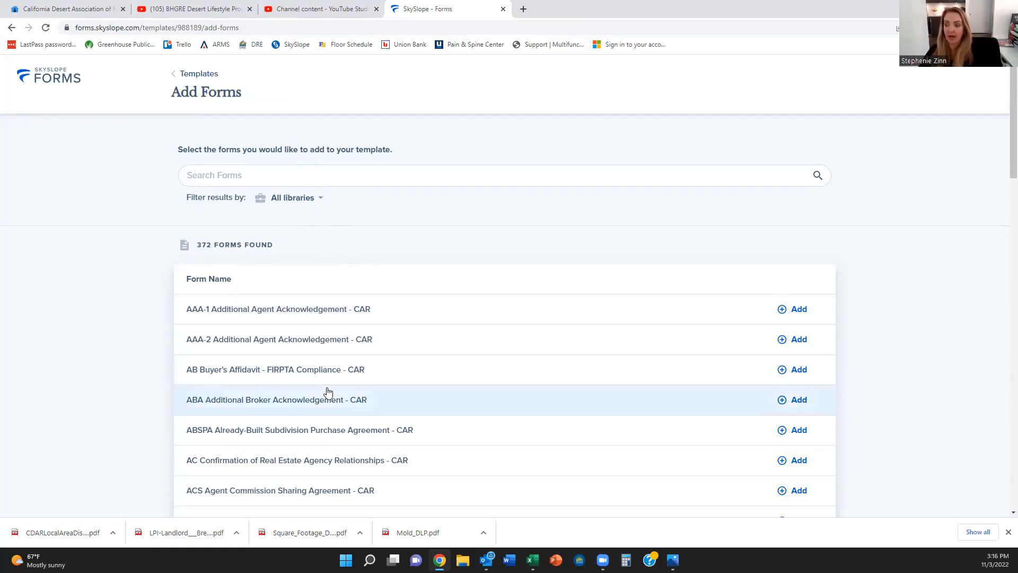
Step: Preview the AD-1 Agency Relationships - Listing disclosure, then add it to the template
scroll(327, 393, down, 1)
scroll(326, 392, down, 2)
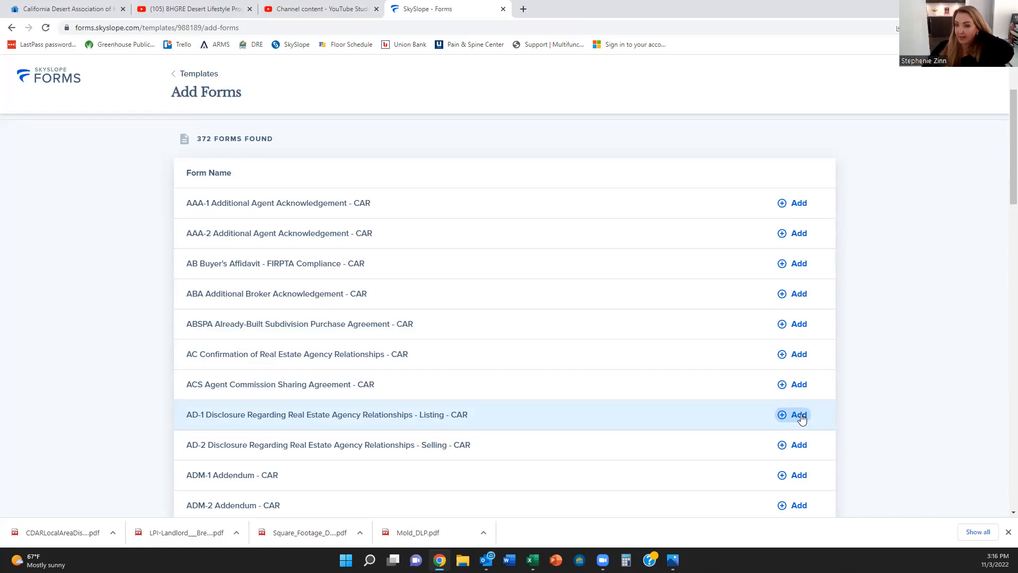
click(411, 412)
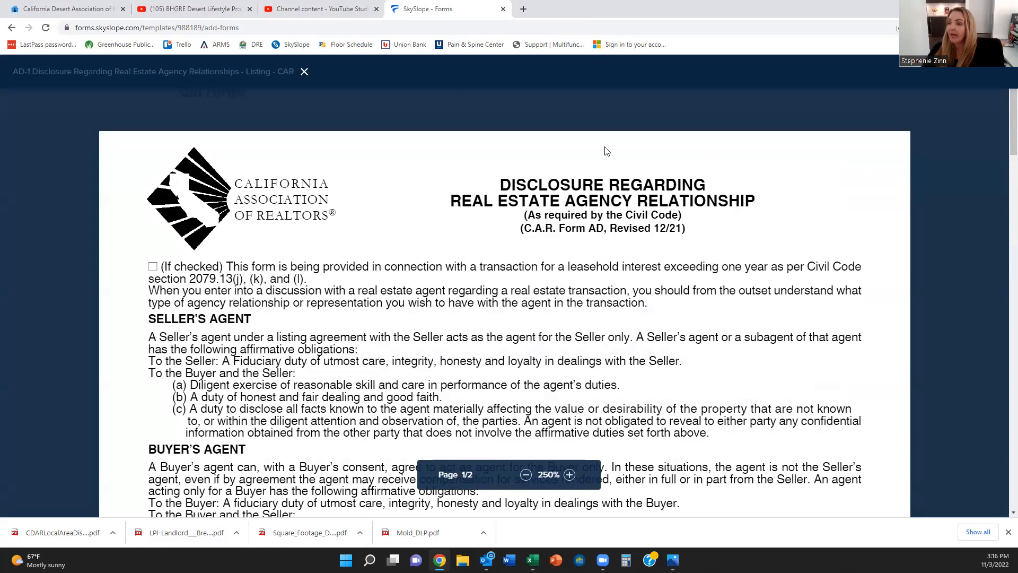
click(305, 72)
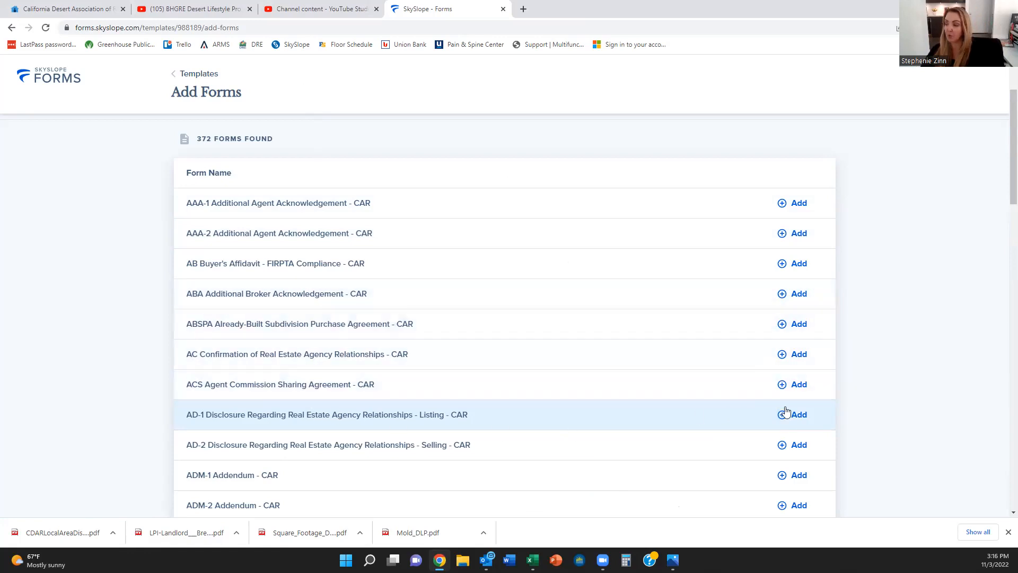
click(800, 417)
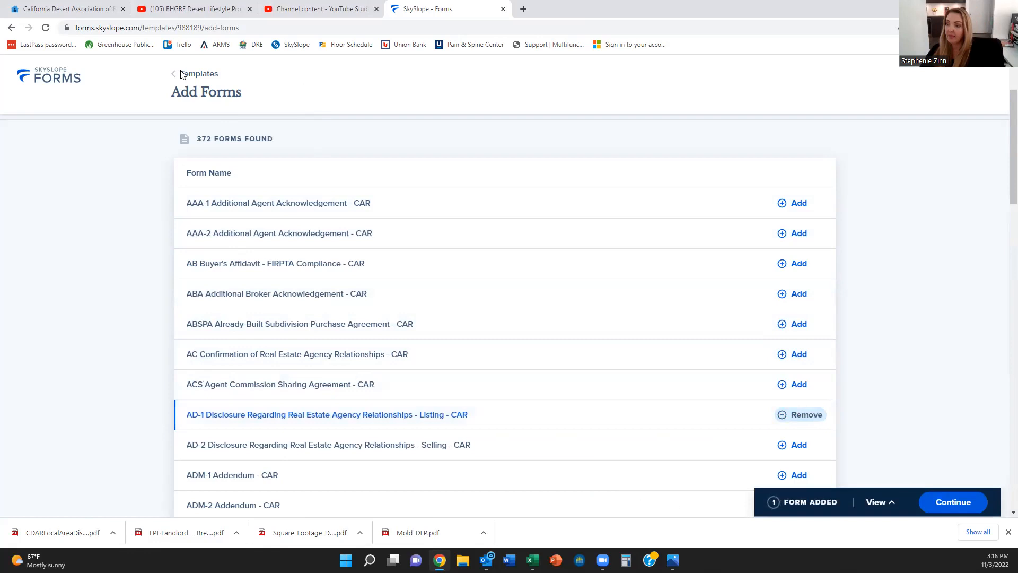
scroll(295, 352, up, 2)
click(224, 174)
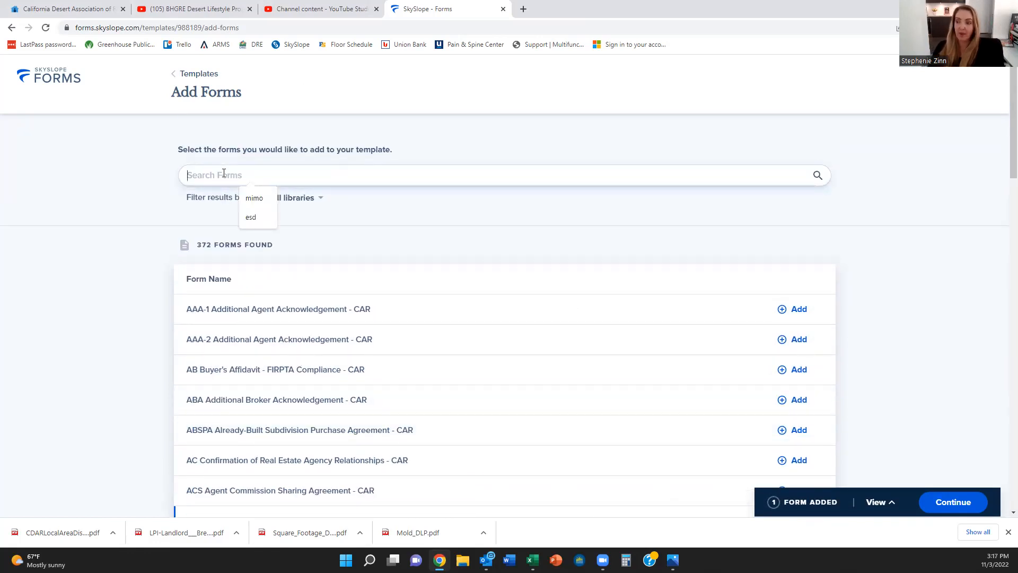
Step: Search 'lease list' and add the LL Lease Listing Agreement, checking its preview
text(ll)
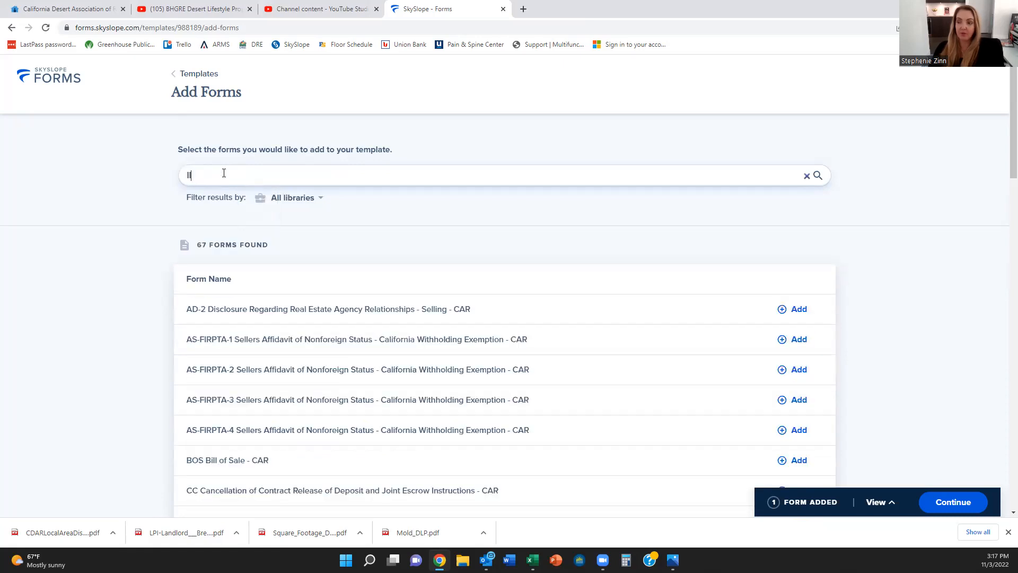
key(BackSpace)
text(ease)
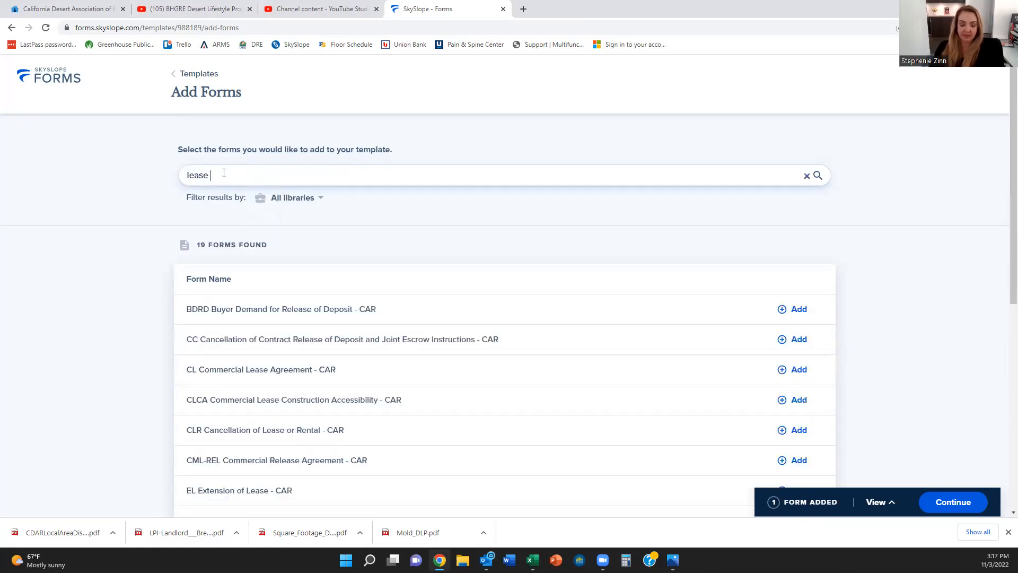
text( list)
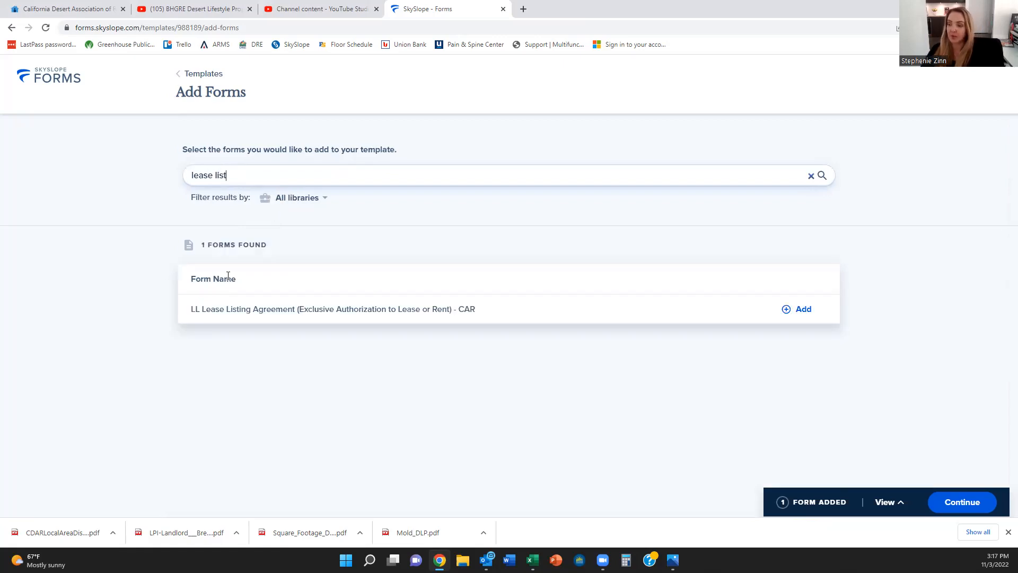
click(807, 313)
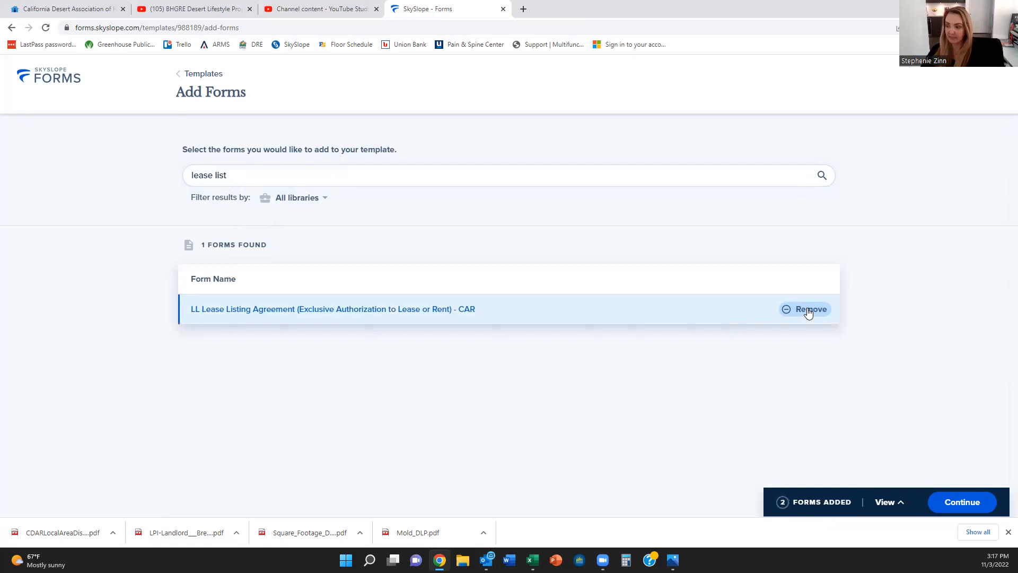
click(398, 310)
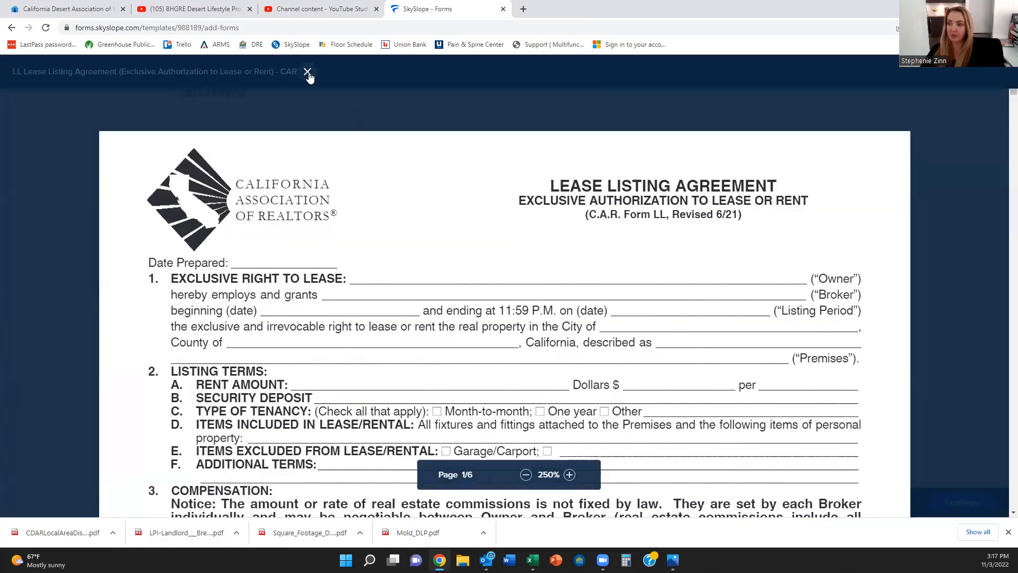
click(308, 72)
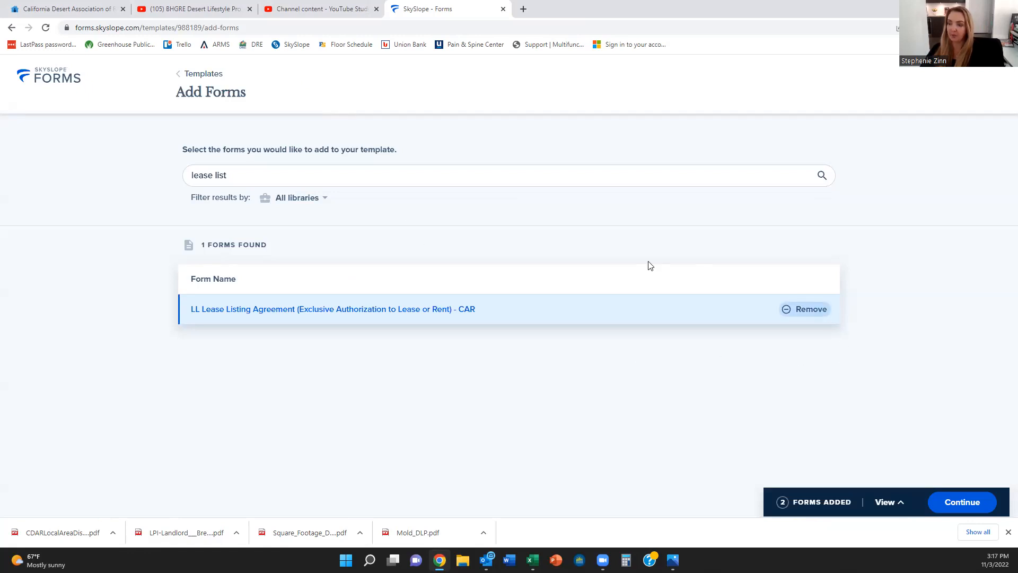
Step: Add the CMD Carbon Monoxide Detector Notice and LPD Lead-Based Paint Pre-1978 forms
double_click(360, 171)
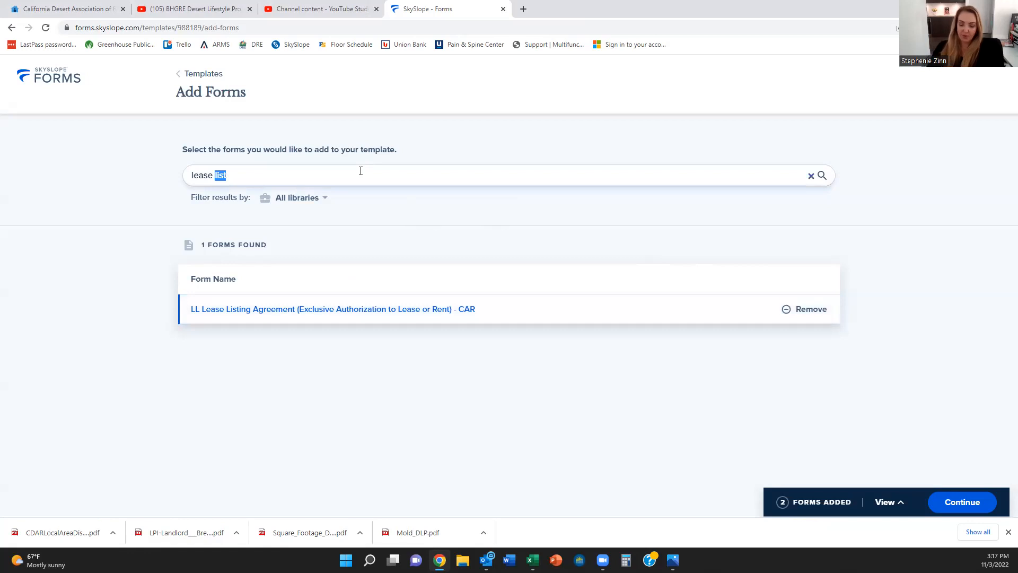
key(BackSpace)
key(BackSpace)
key(BackSpace)
key(BackSpace)
key(BackSpace)
key(BackSpace)
key(BackSpace)
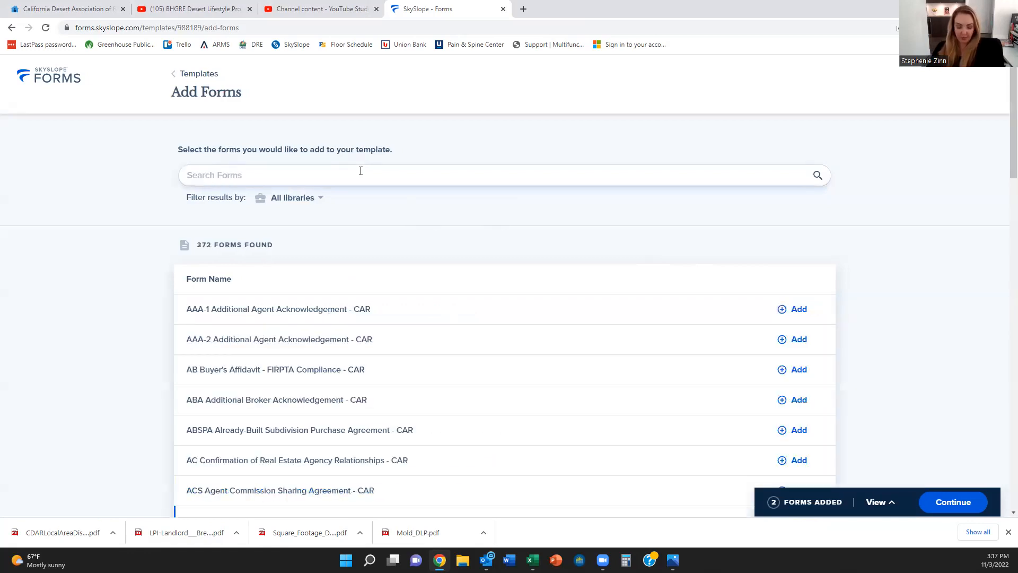
text(cm)
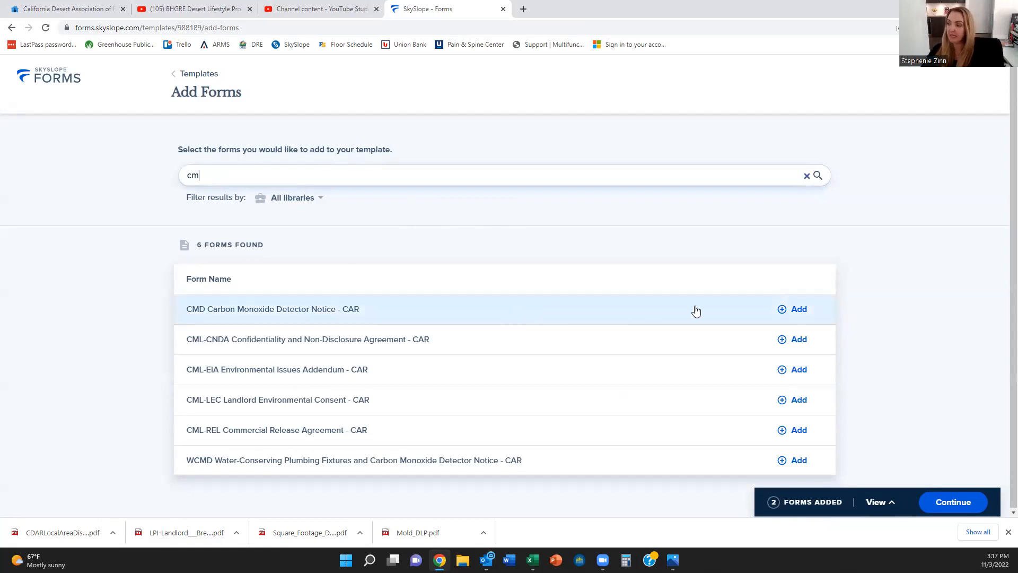
click(788, 312)
click(313, 173)
double_click(312, 173)
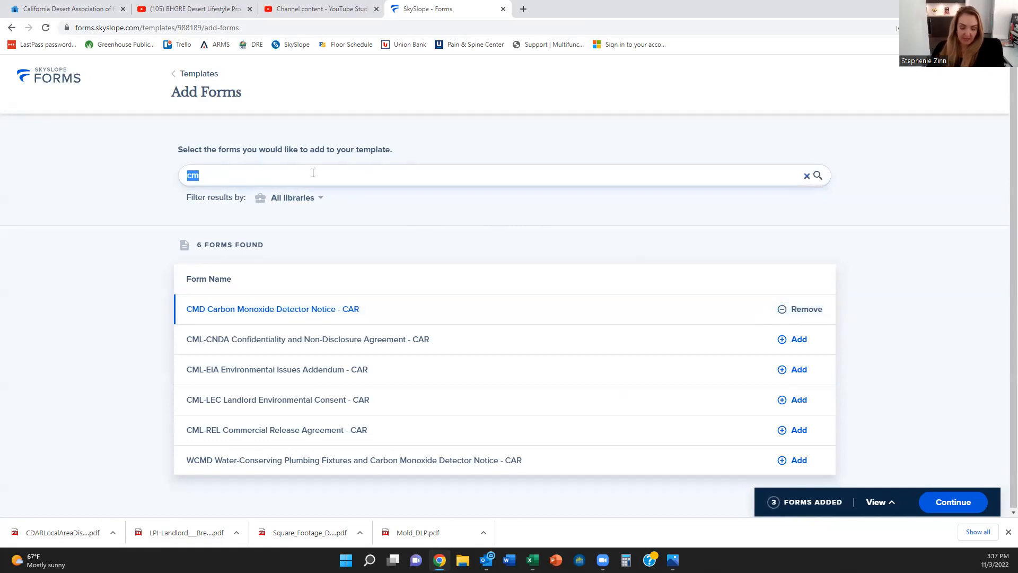
text(lpd)
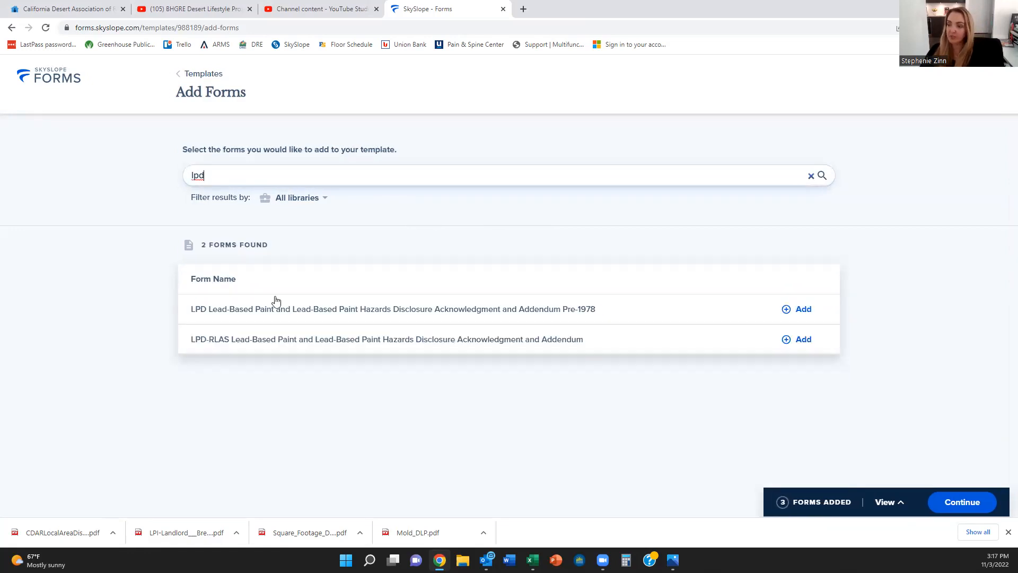
click(804, 310)
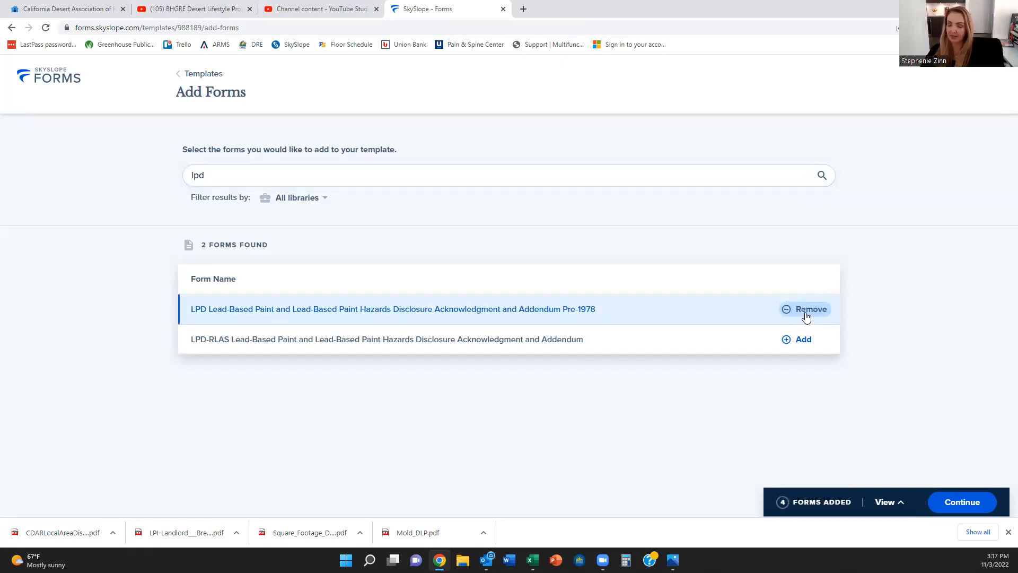
Step: Add the LRM Mold and Ventilation Addendum, then search 'ad'
triple_click(269, 173)
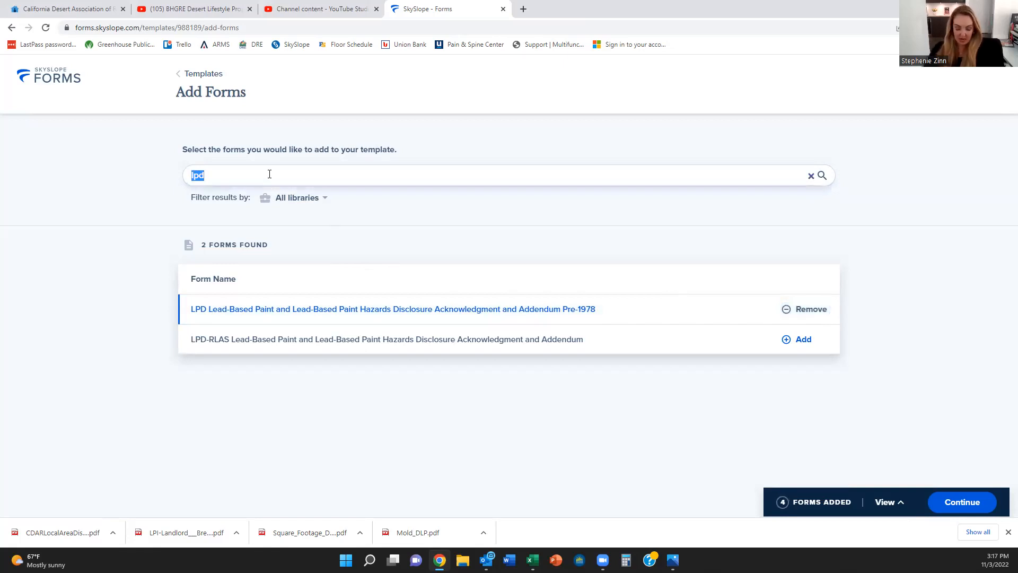
text(lrm)
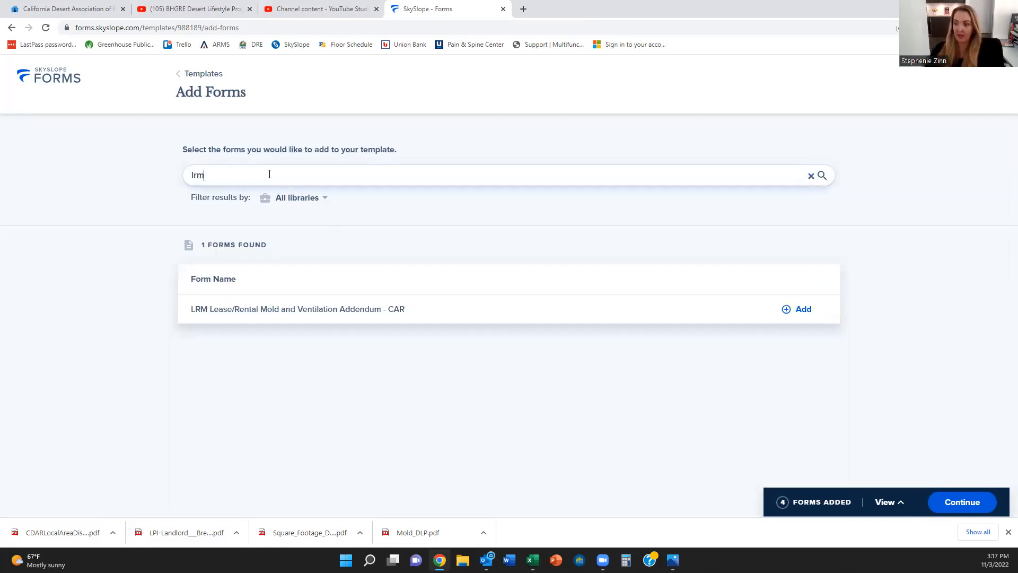
click(802, 312)
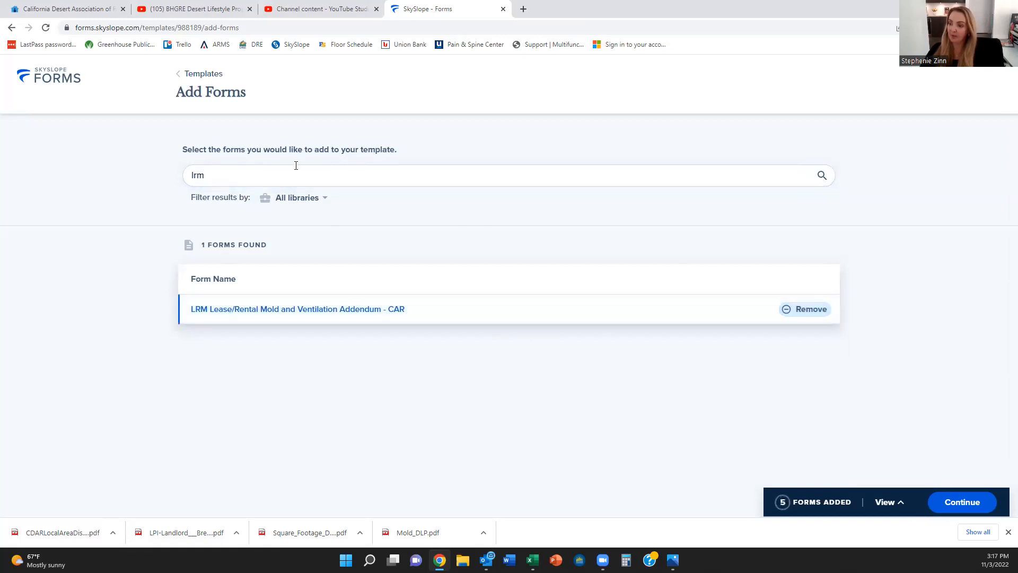
triple_click(292, 174)
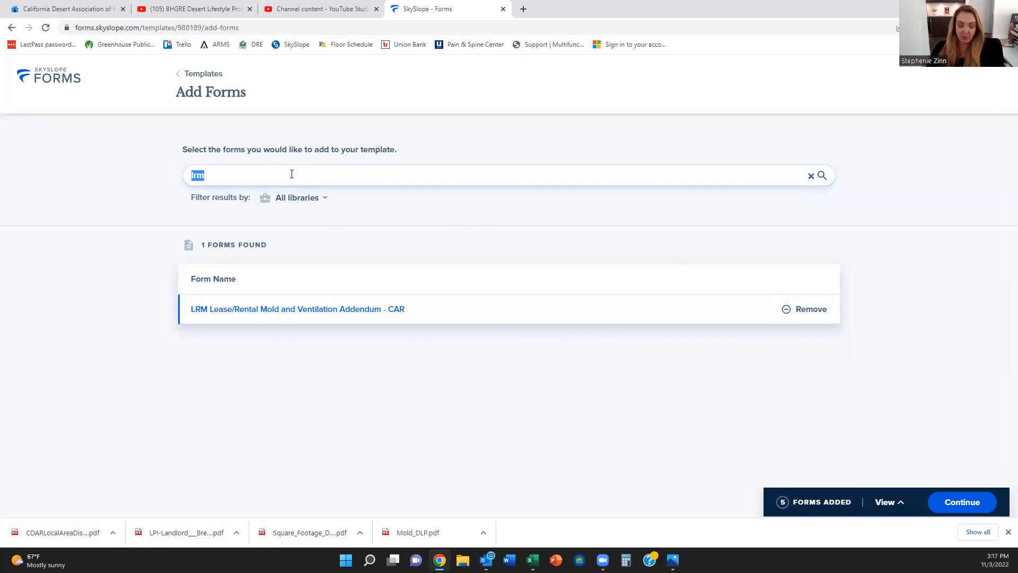
text(ad)
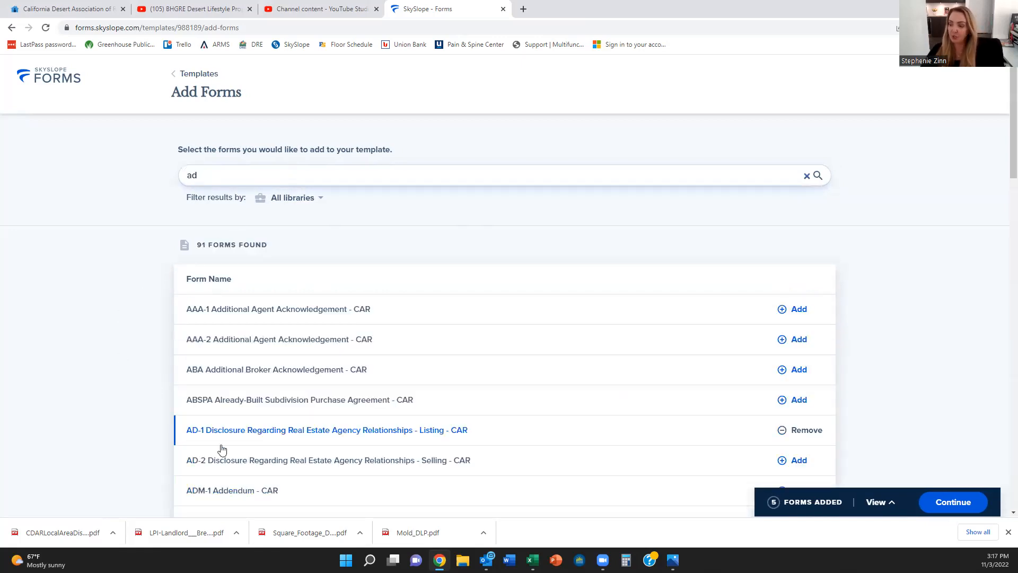
Step: Add the AD-2, LR Residential Lease, LRA-1 and LRA-2 forms to the template
click(799, 461)
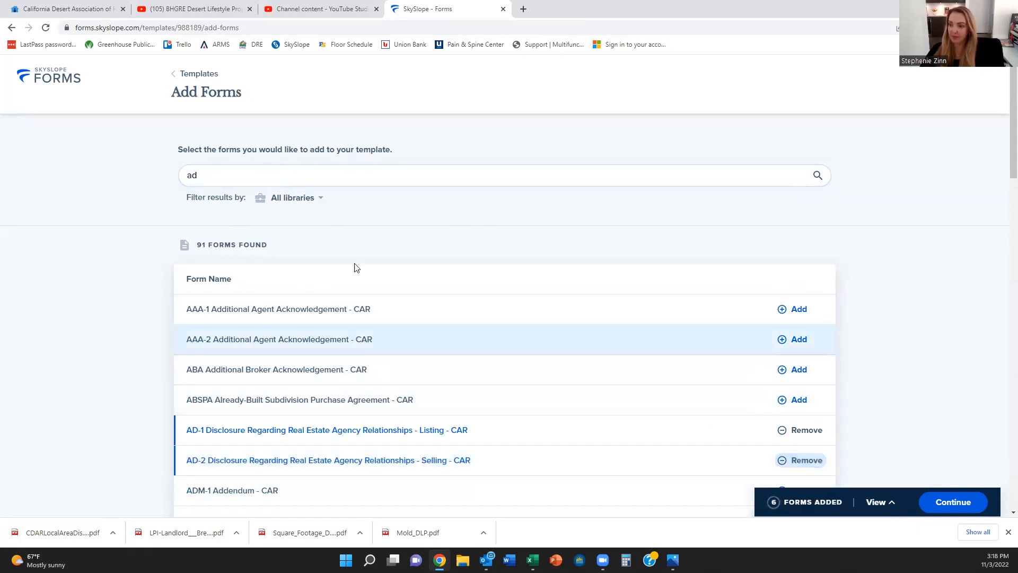
double_click(252, 176)
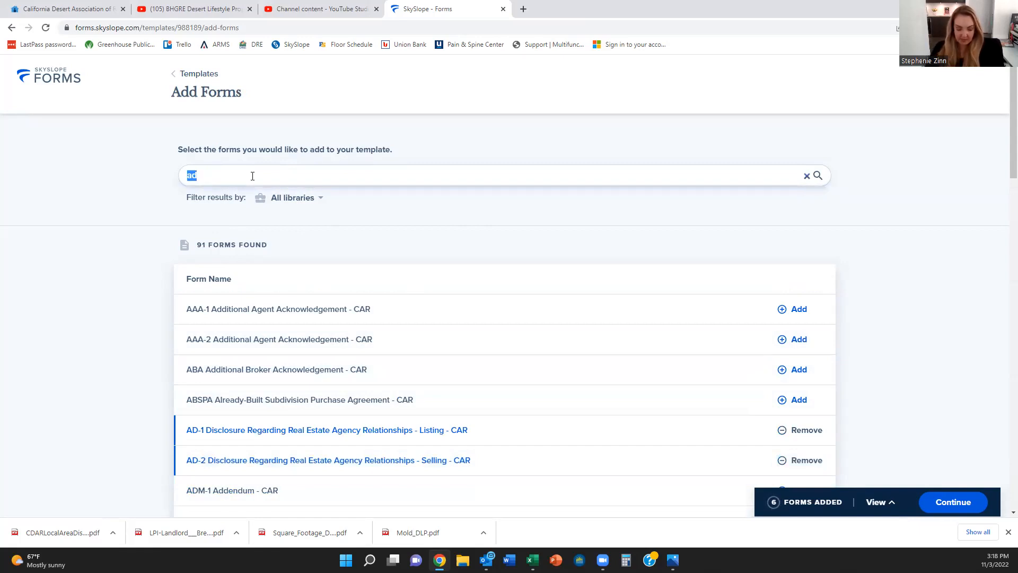
text(lr)
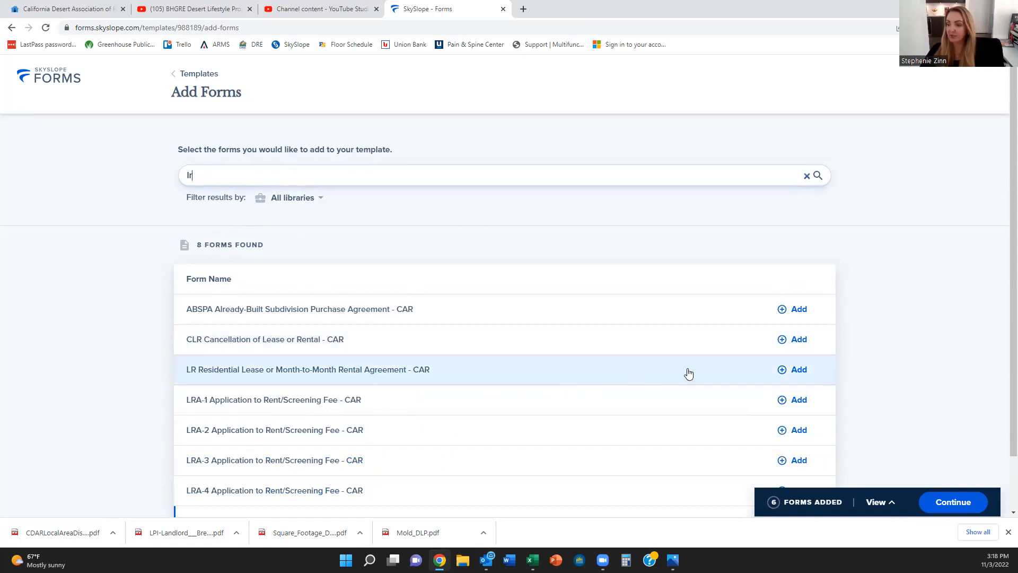
click(793, 370)
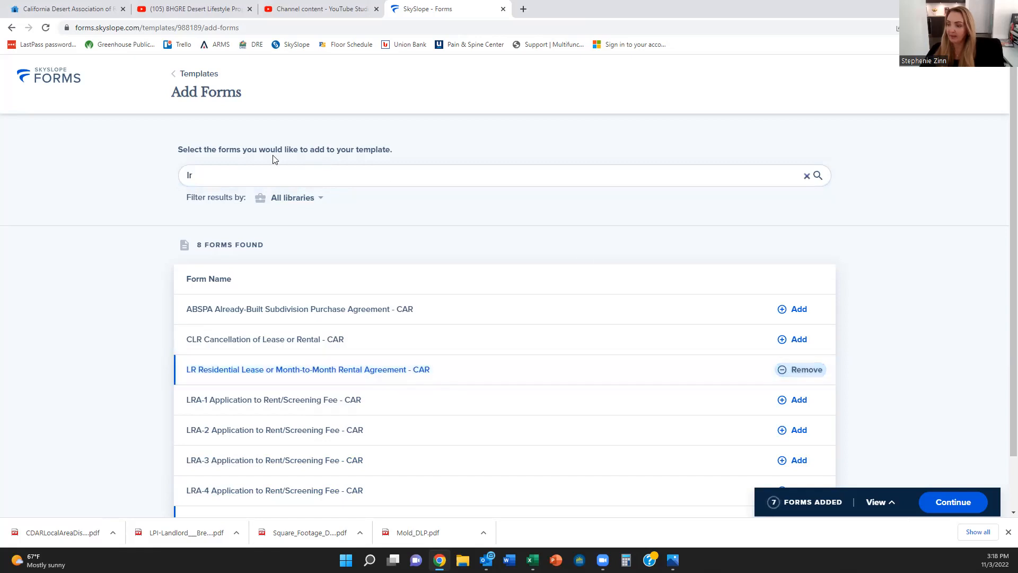
double_click(274, 173)
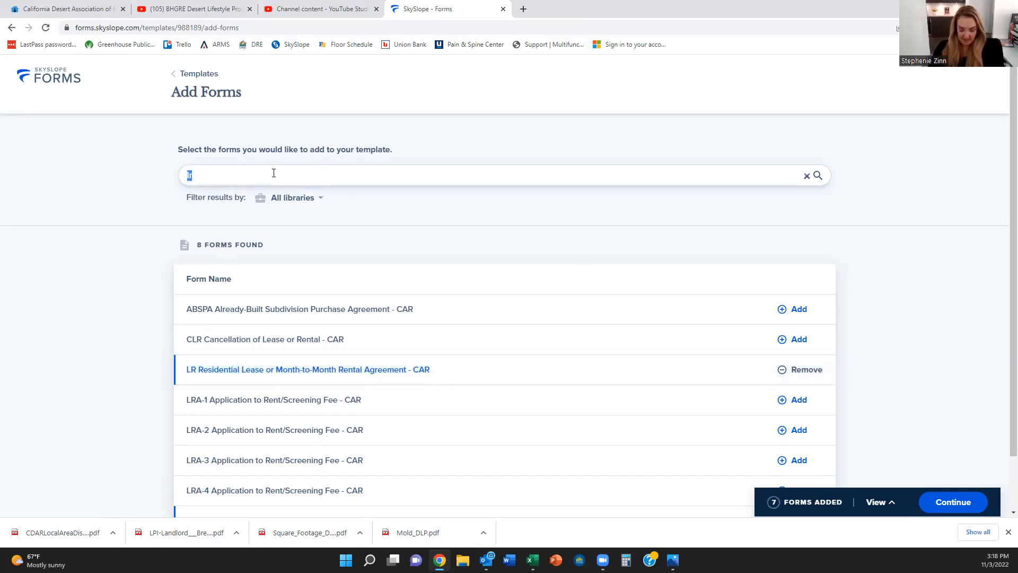
text(lra)
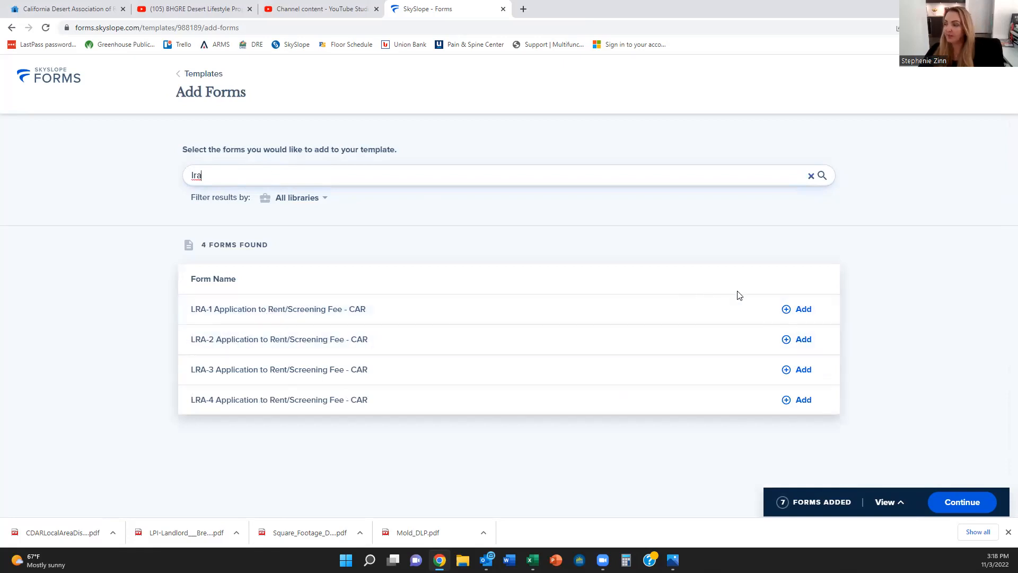
click(800, 316)
click(801, 339)
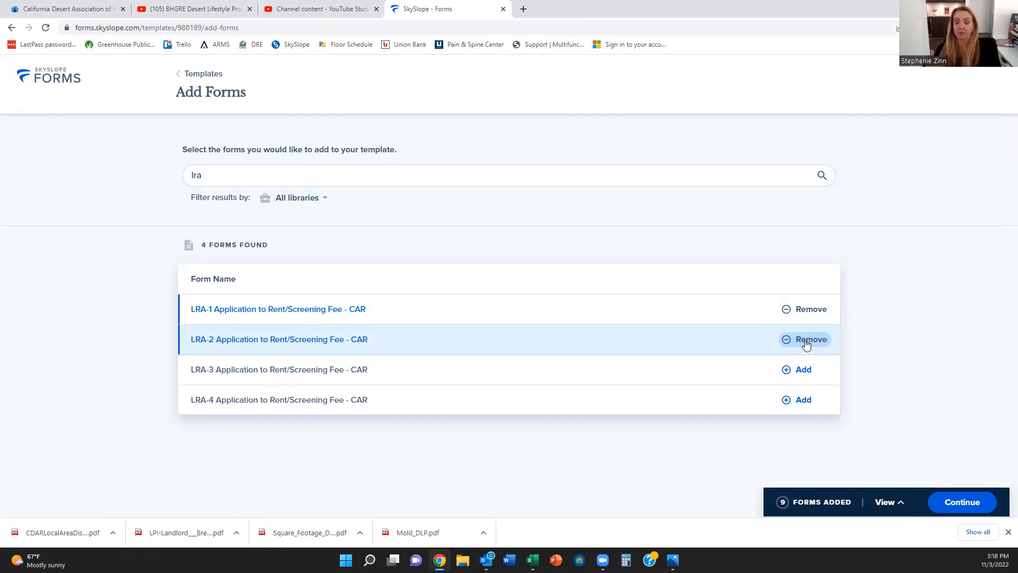
Step: Add the PHSA pool addendum, PET addendum and MIMO Move In/Move Out Agent Version forms
double_click(212, 171)
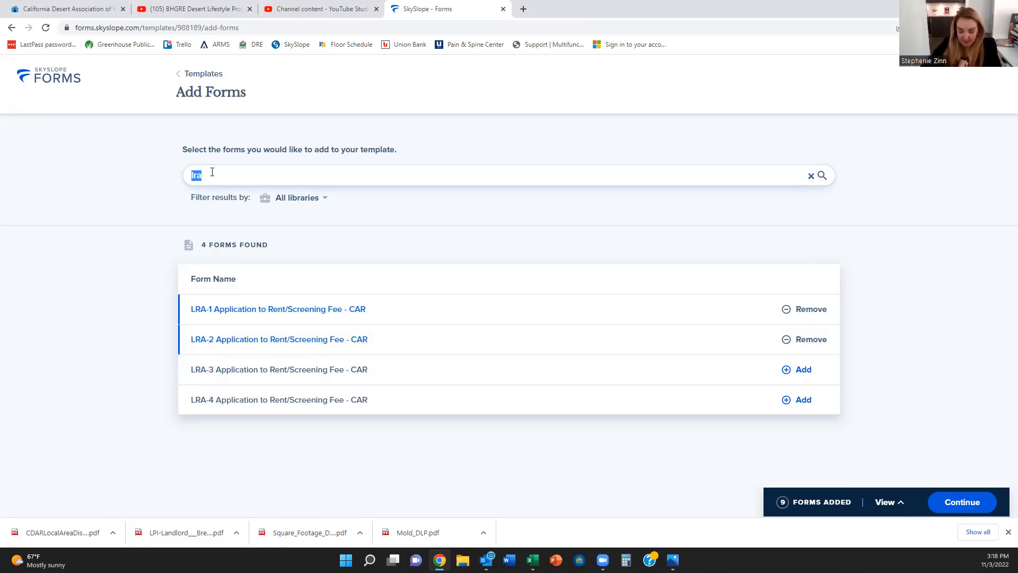
text(ph)
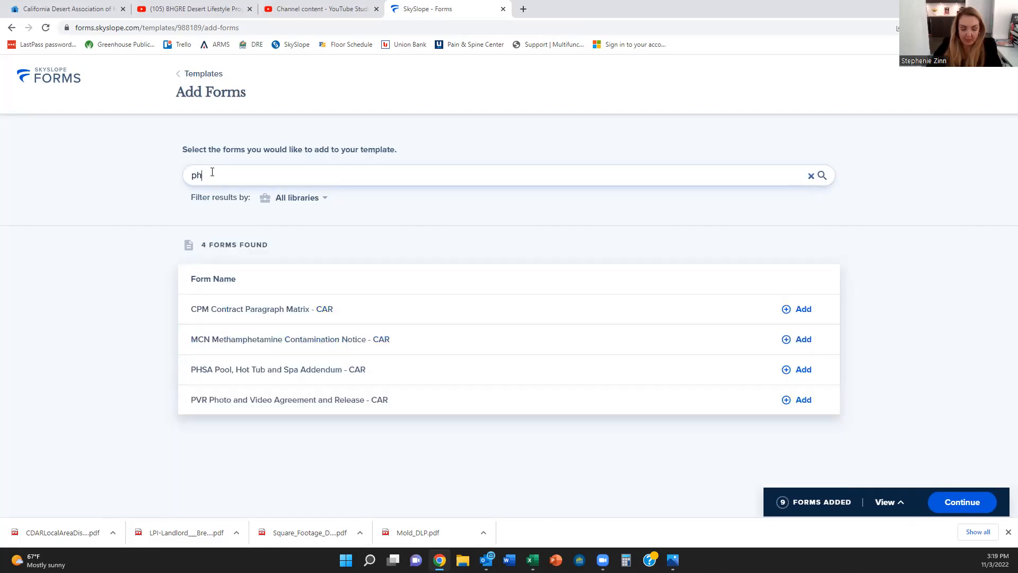
text(sa)
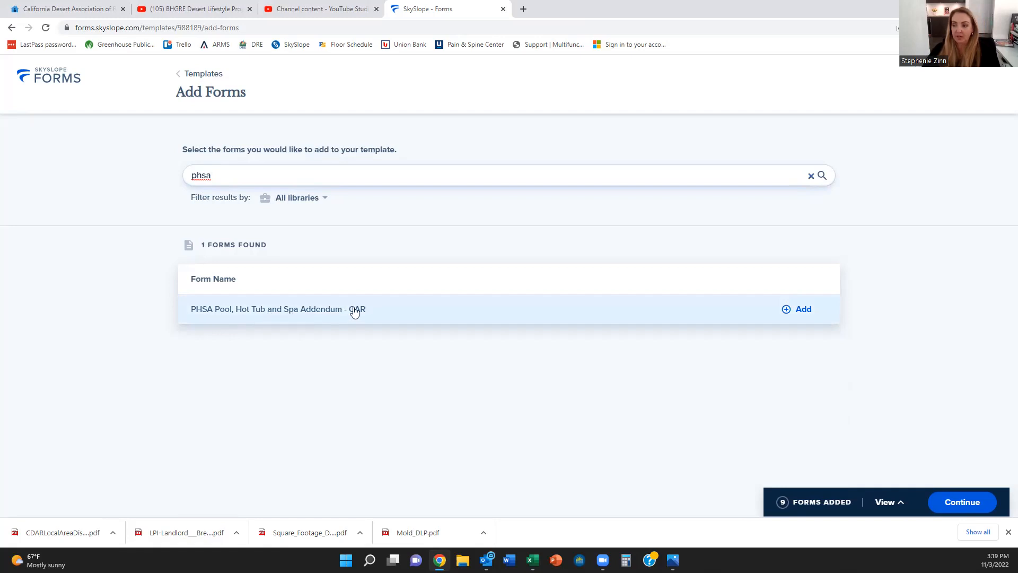
click(803, 310)
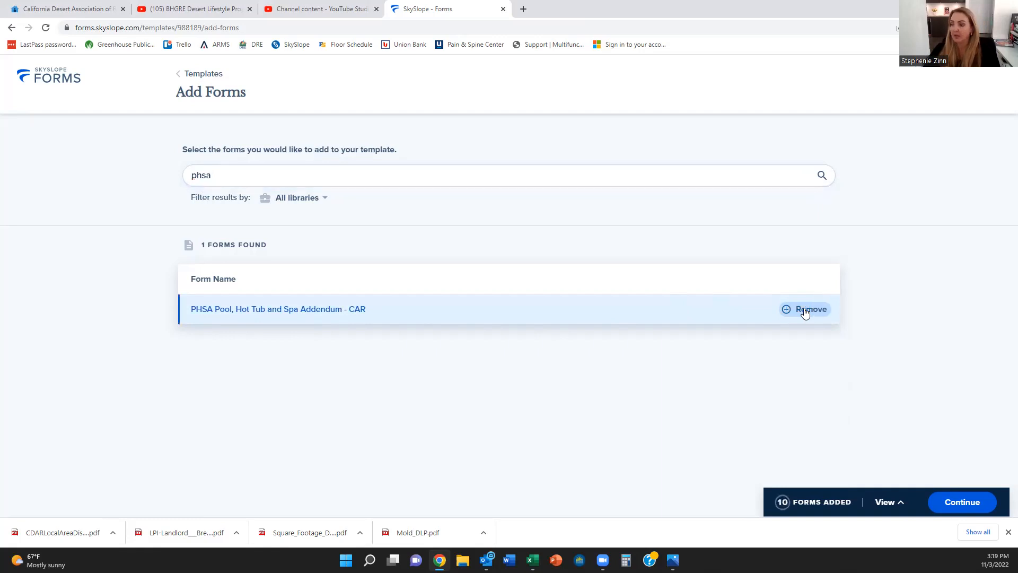
double_click(220, 174)
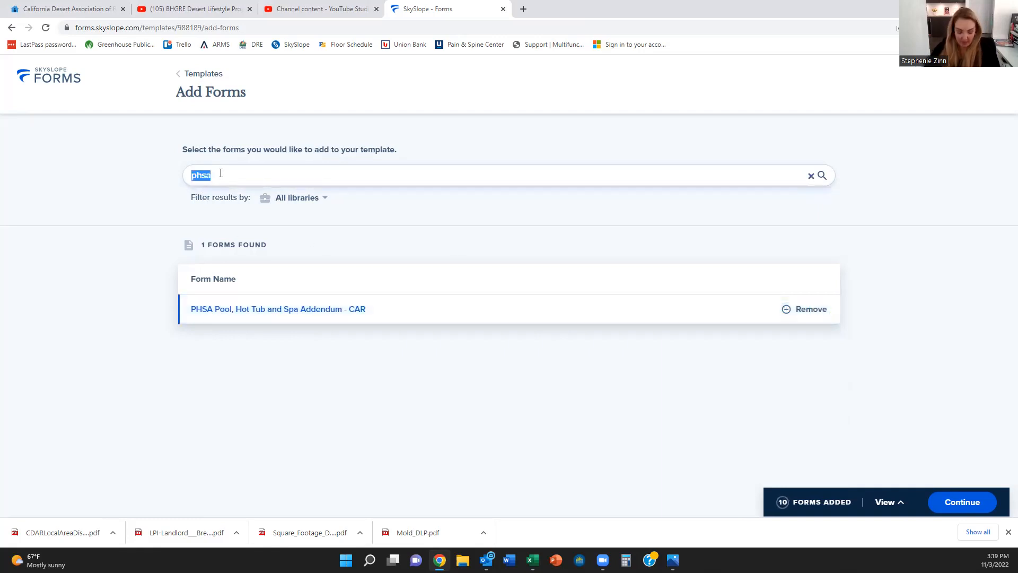
text(per)
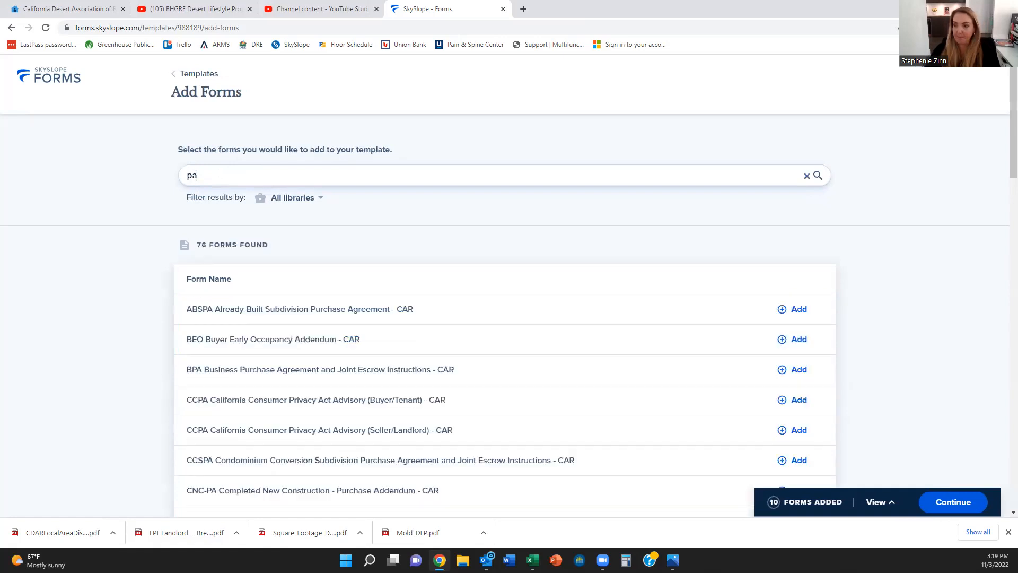
key(BackSpace)
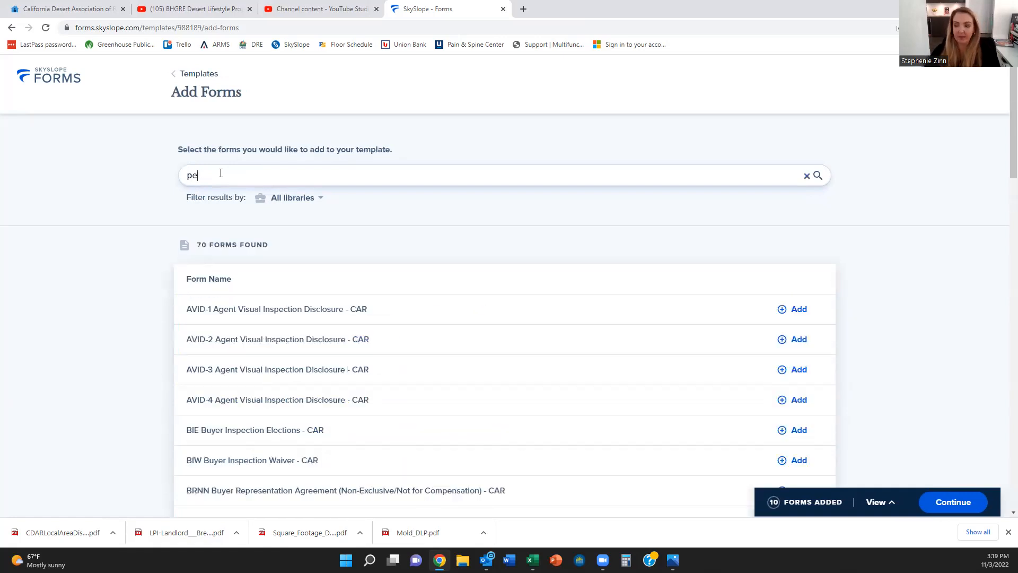
text(t)
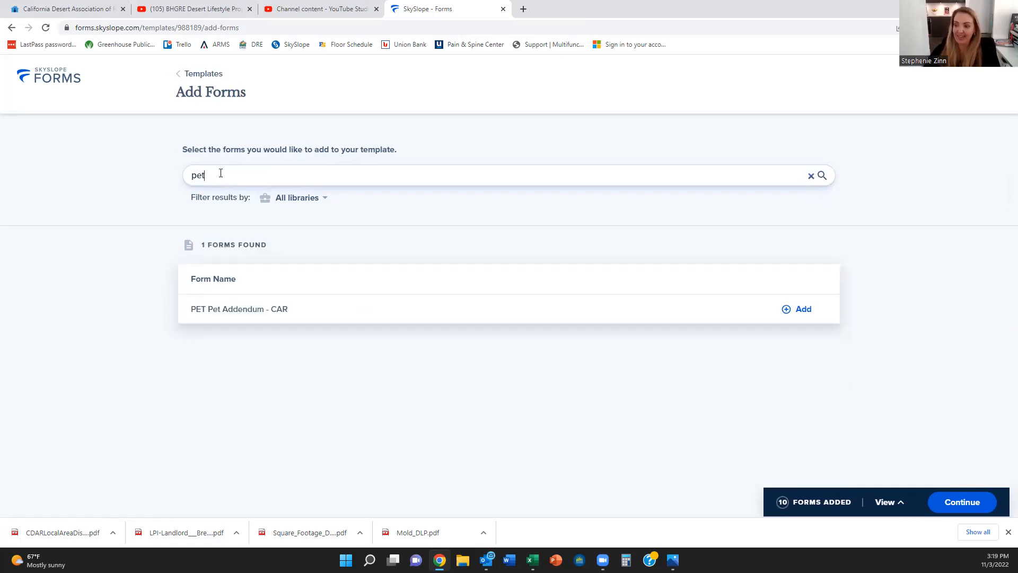
click(803, 309)
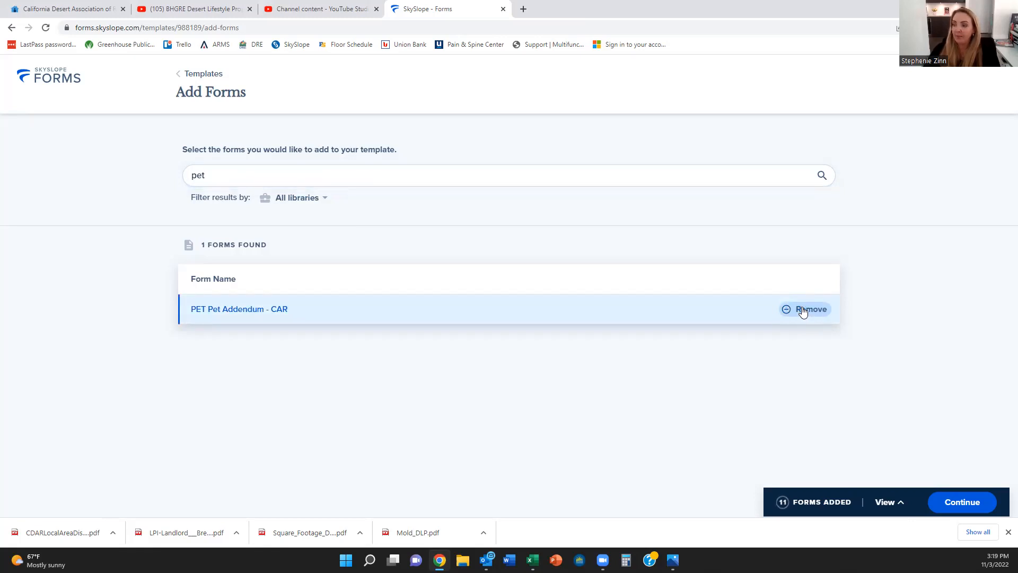
double_click(239, 173)
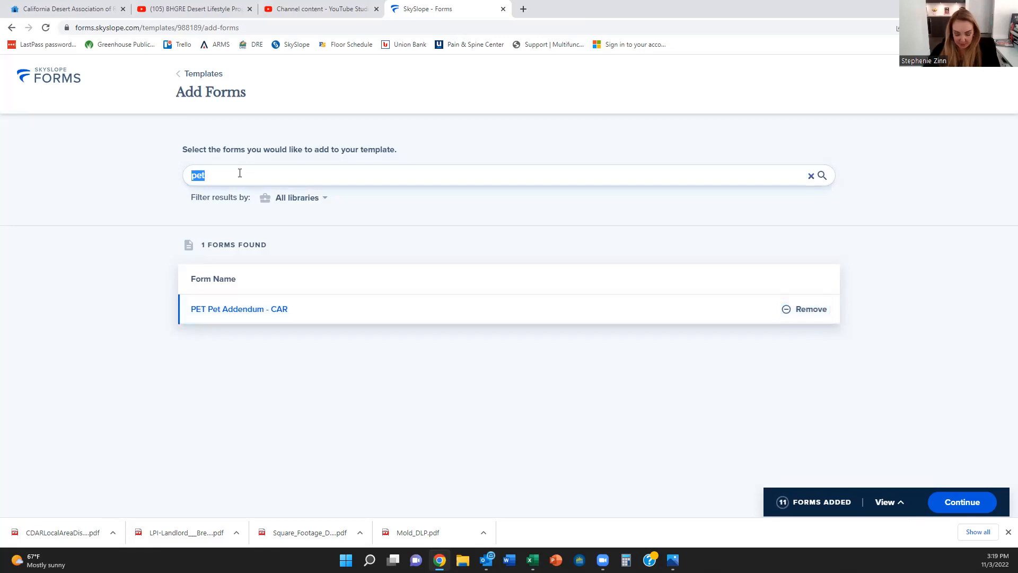
text(m)
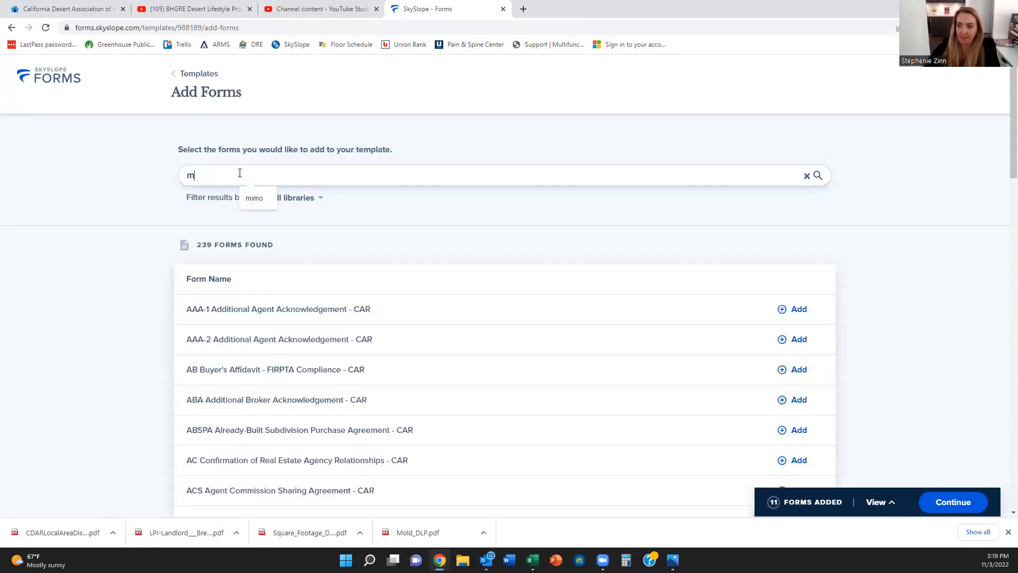
text(imo)
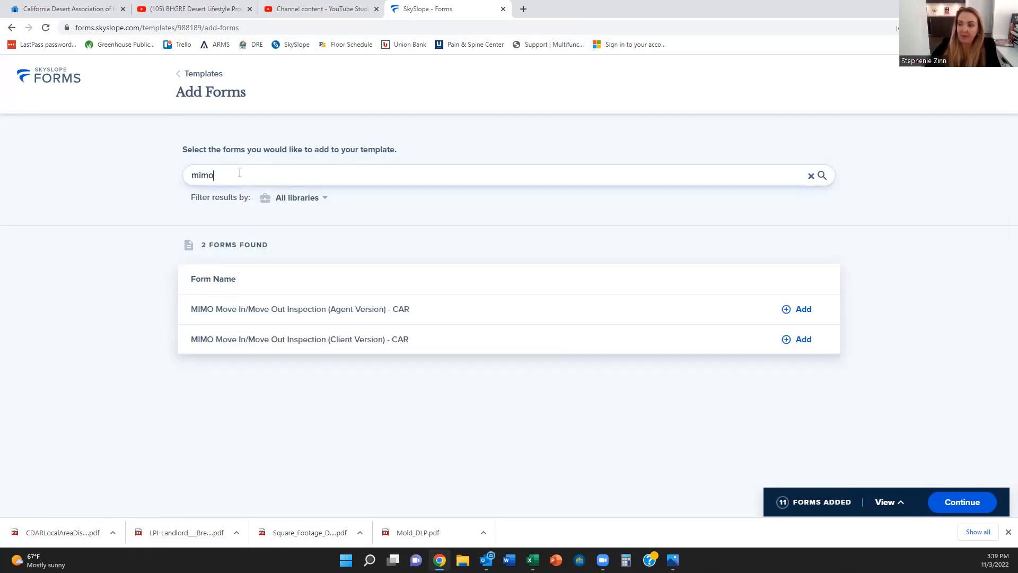
click(807, 311)
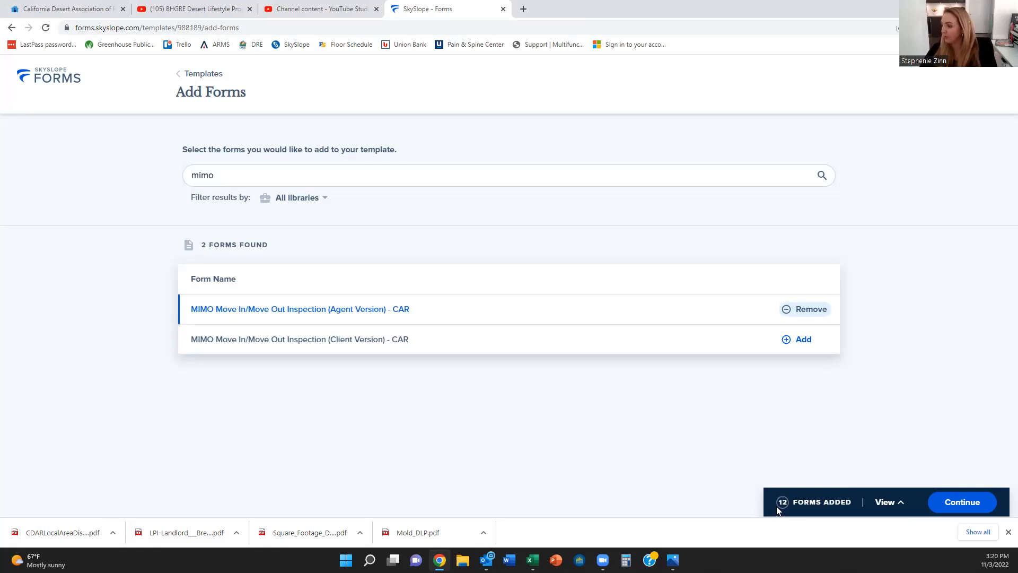
Step: Open the Lease 2 packet and bring up Upload Your Documents to browse for PDFs
click(951, 499)
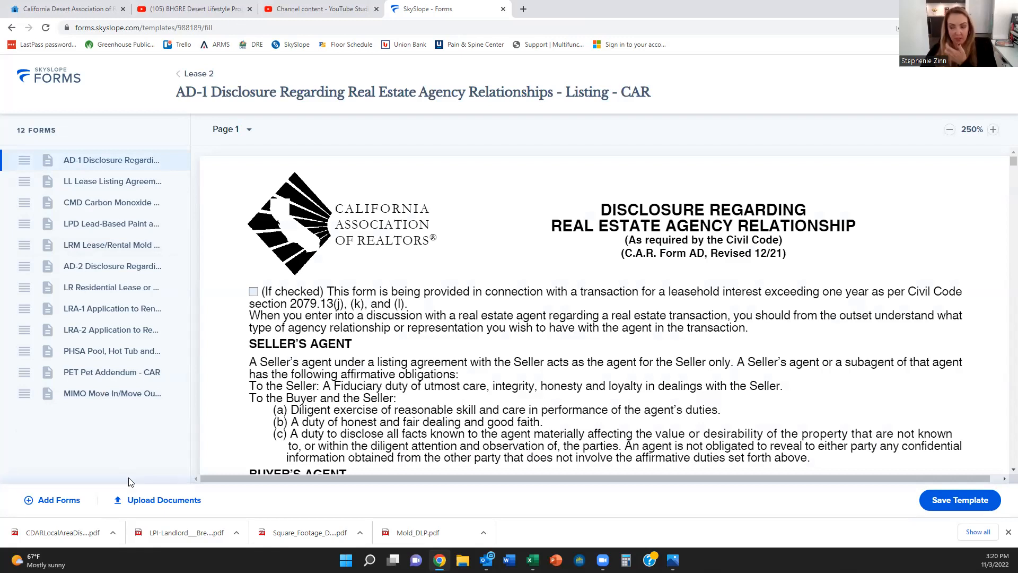
click(133, 508)
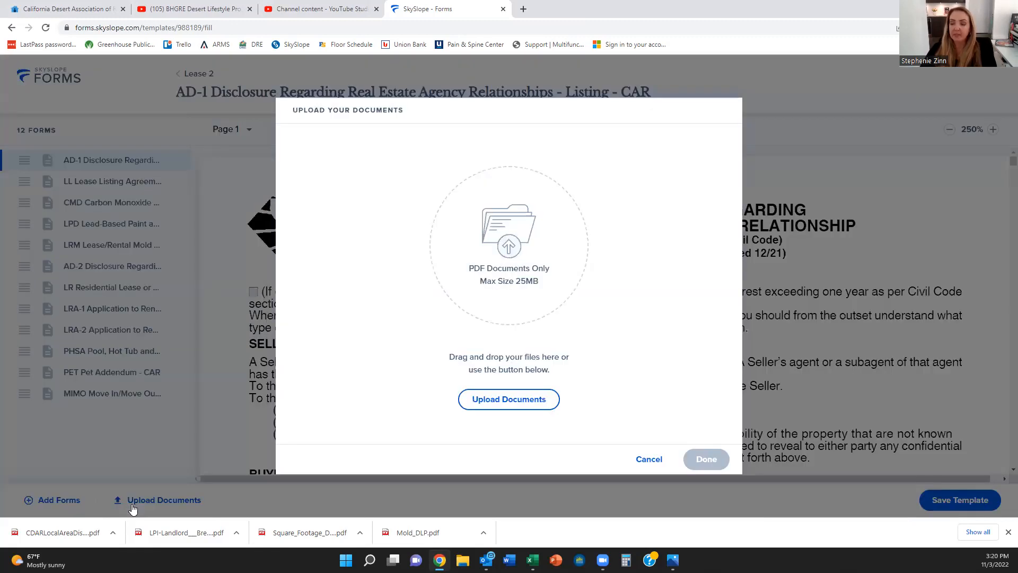
click(657, 460)
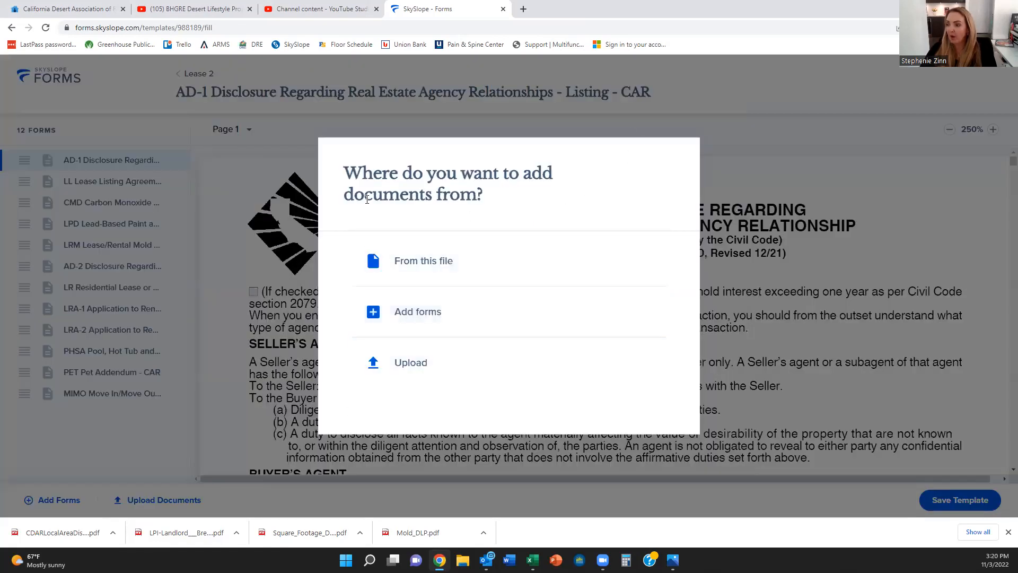
click(255, 274)
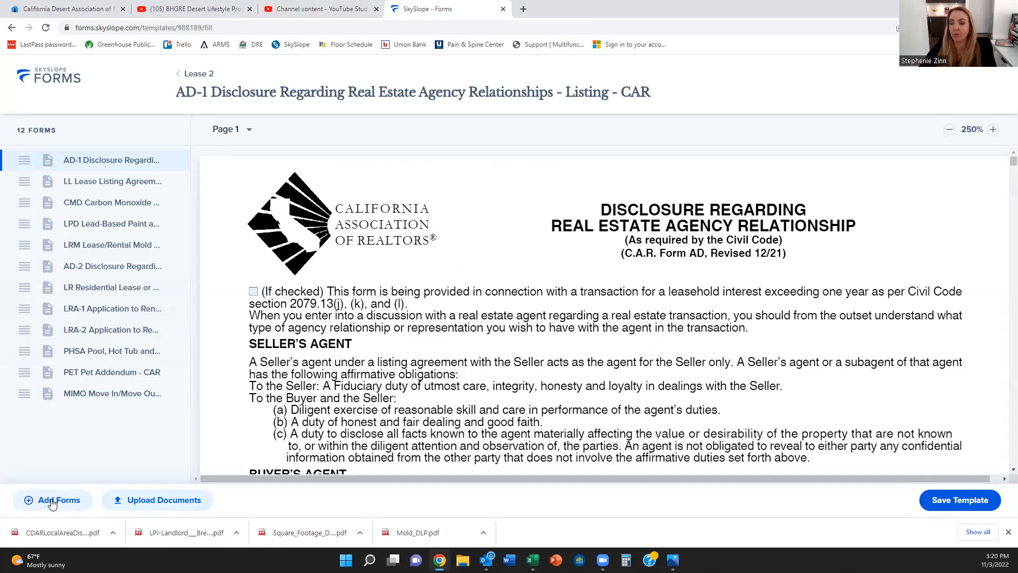
click(169, 506)
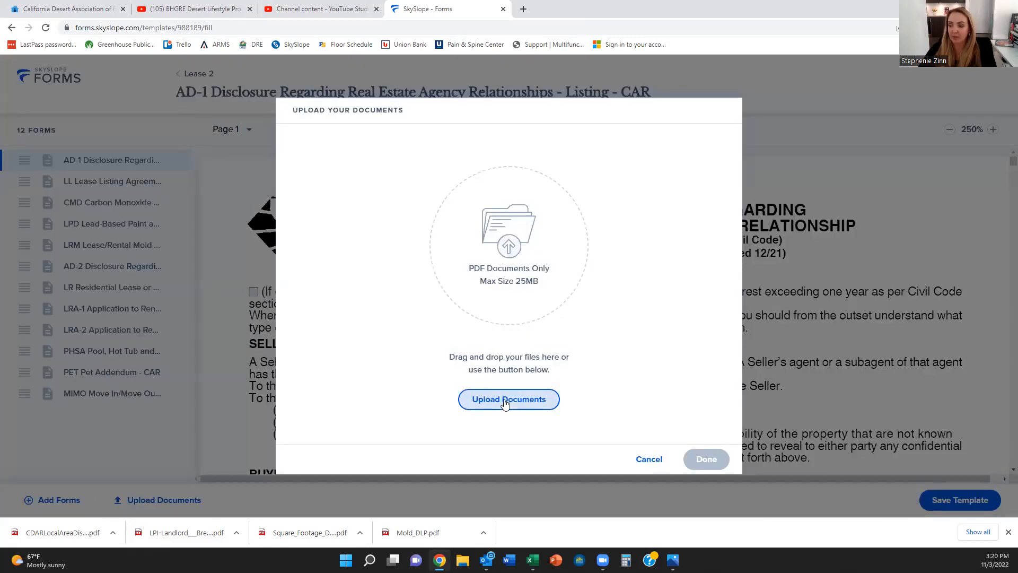
click(505, 403)
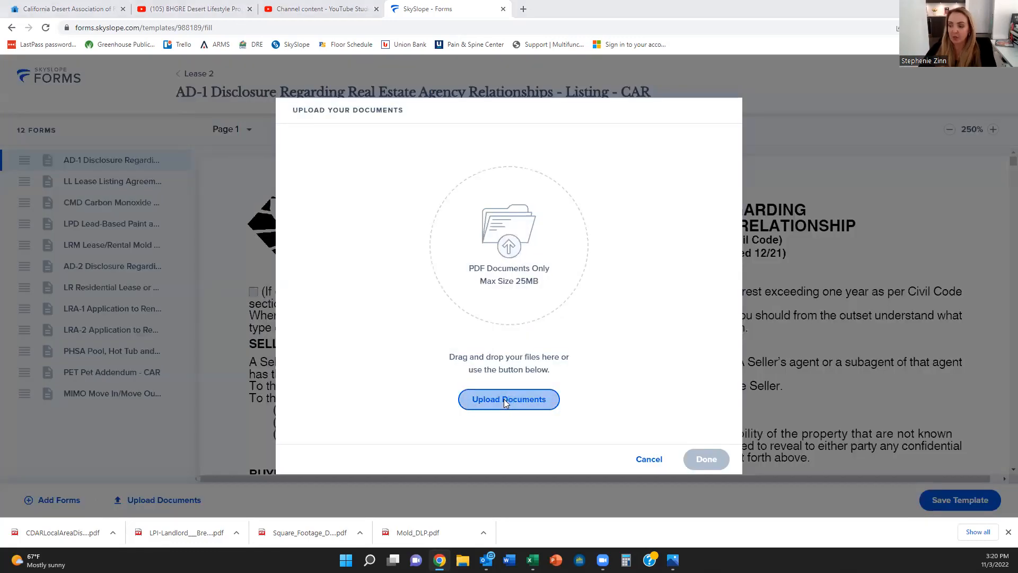
Step: Upload CDARLocalAreaDisclosureForm, LPI-Landlord Breakdown, Mold_DLP and Square_Footage_DLP from Desktop > Lease Template > Lease Template
scroll(99, 222, up, 5)
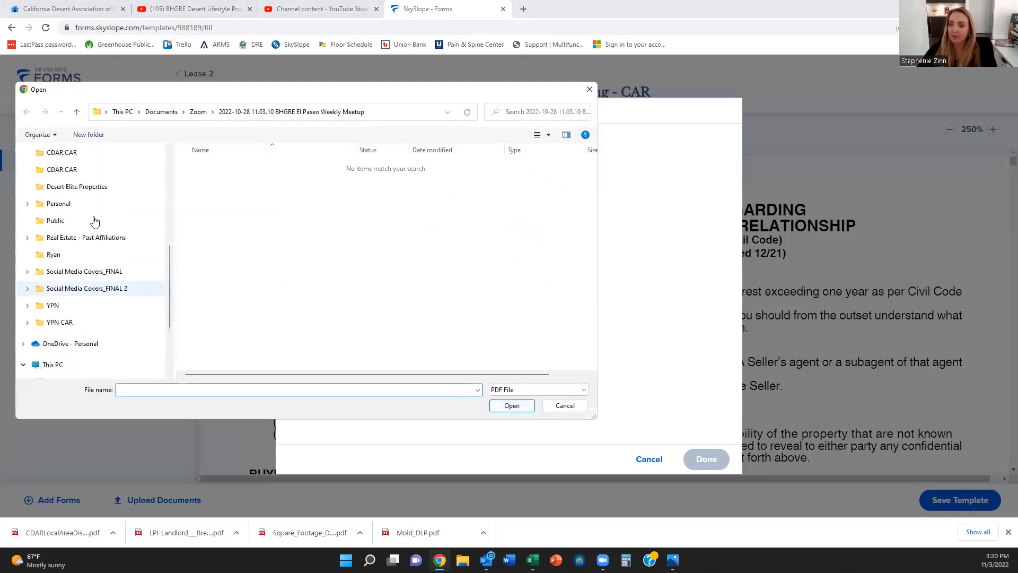
scroll(96, 221, up, 3)
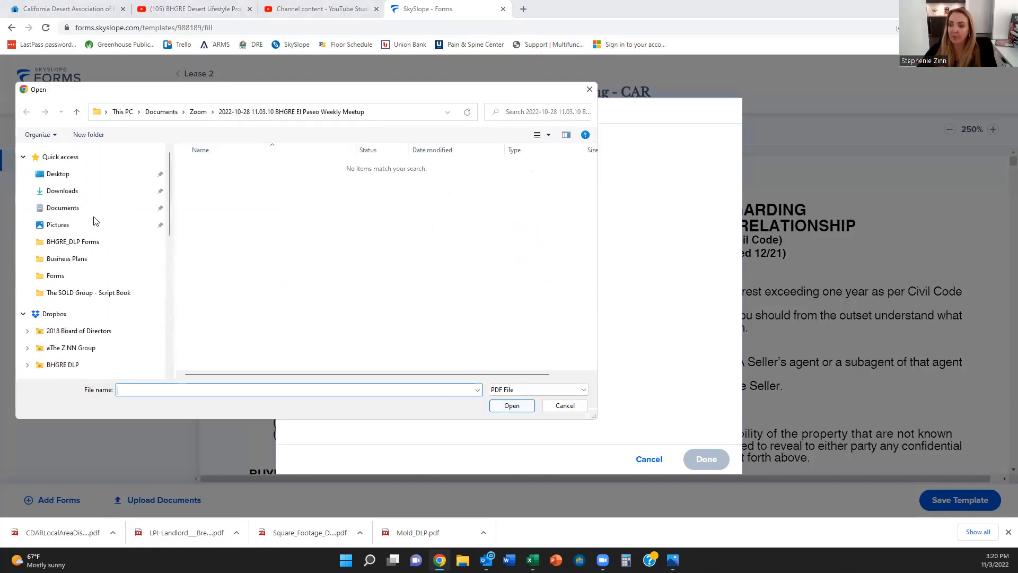
click(56, 174)
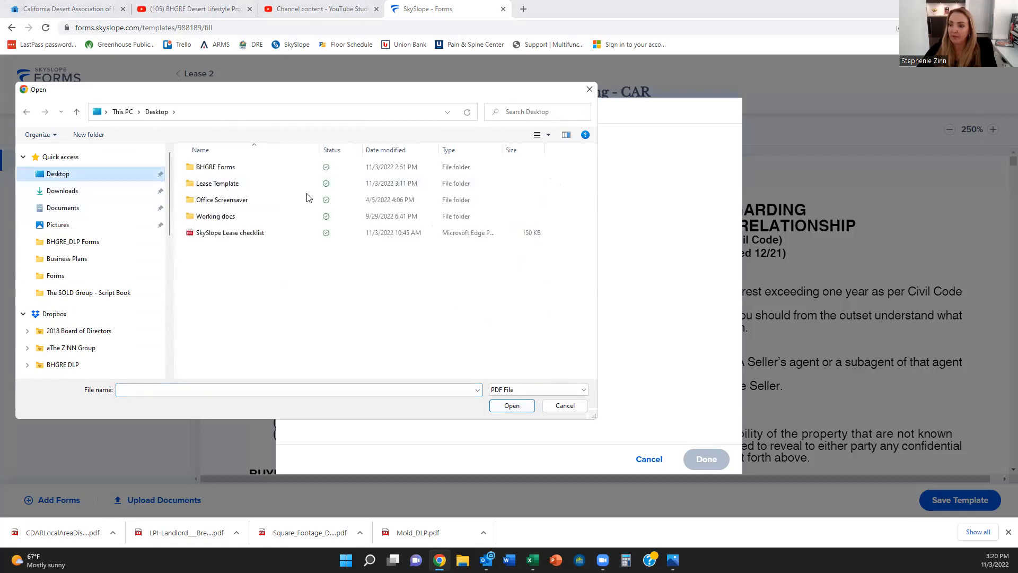
click(215, 185)
double_click(215, 185)
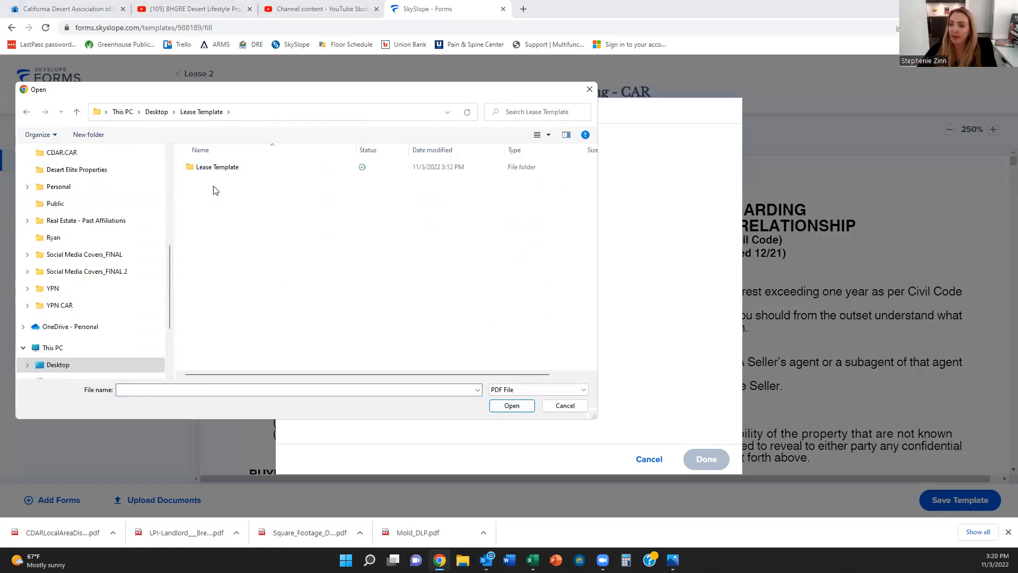
double_click(216, 169)
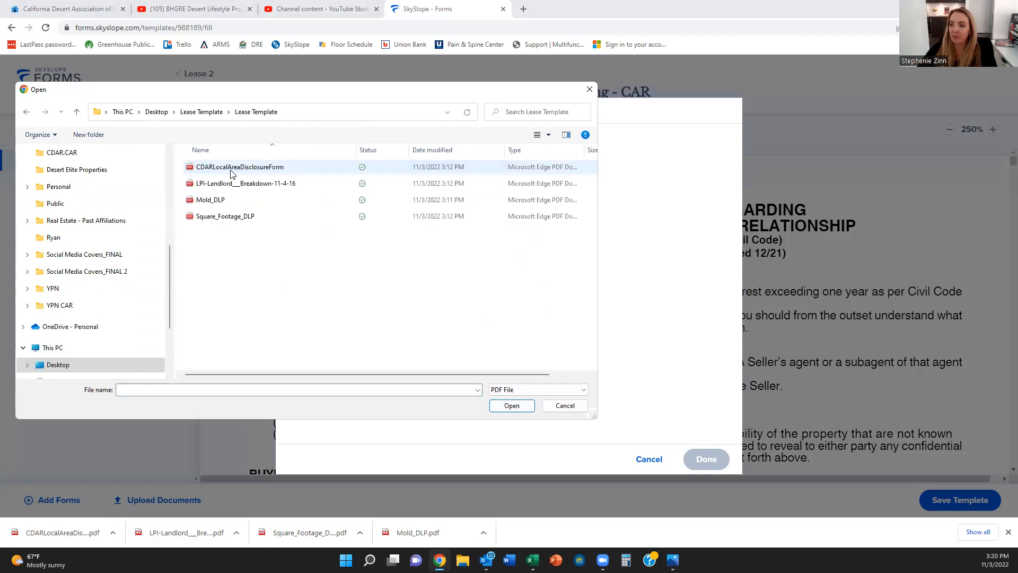
click(232, 170)
key(shift+Down)
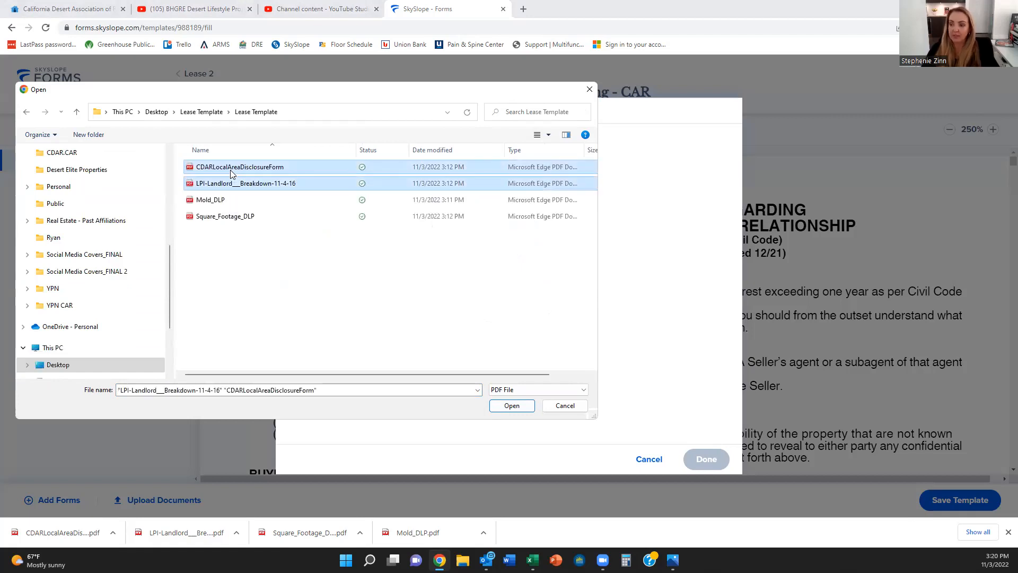
key(shift+Down)
key(shift+Down)
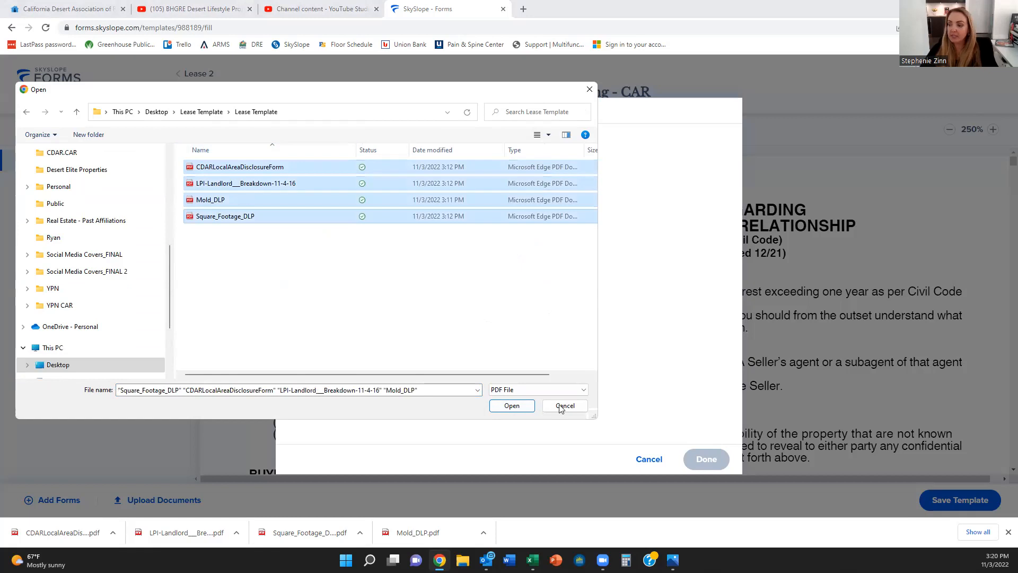
click(513, 406)
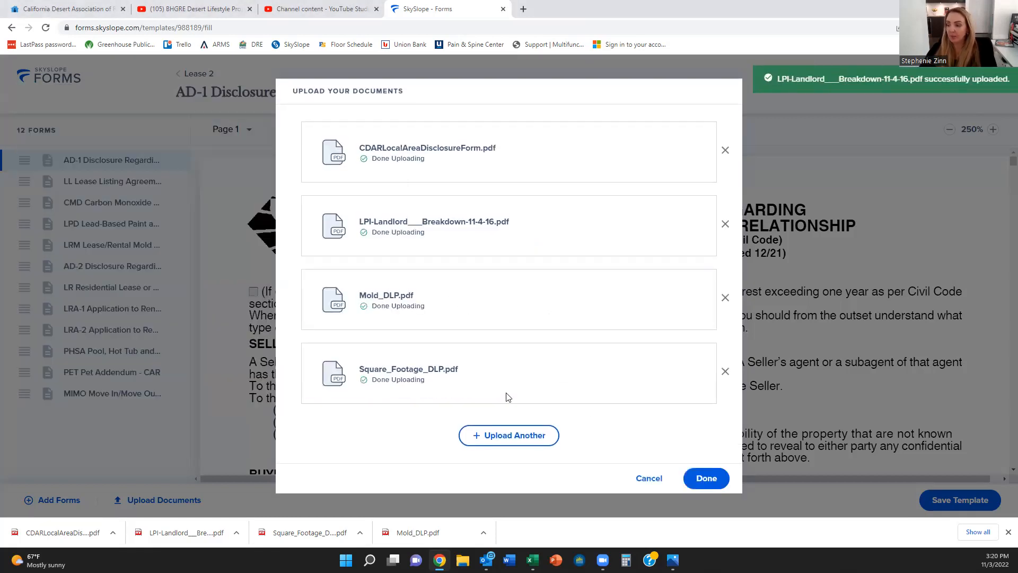
click(707, 479)
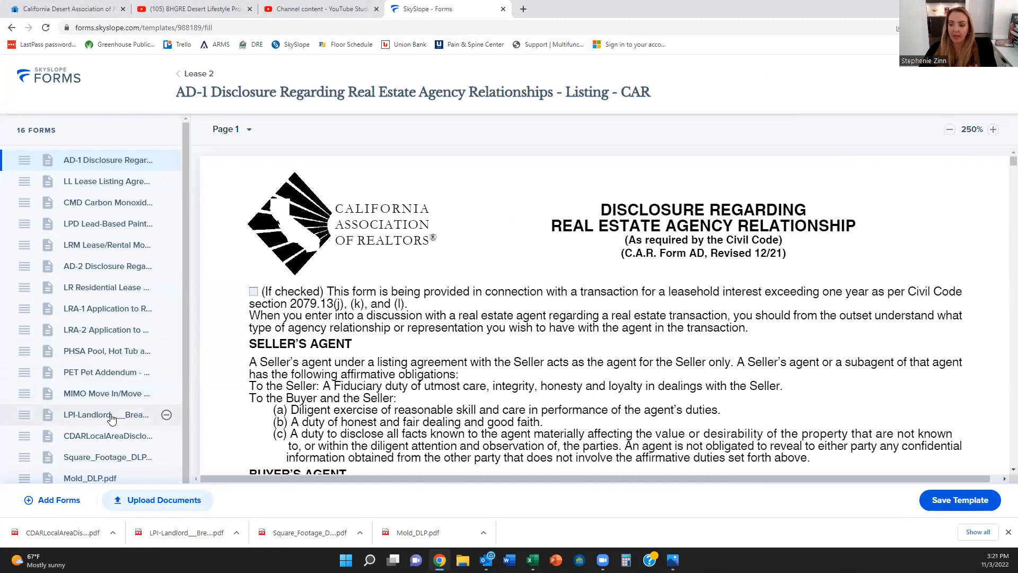
Step: Drag Mold_DLP.pdf up to sixth place, directly below the LRM mold addendum
scroll(111, 419, down, 1)
scroll(111, 418, up, 1)
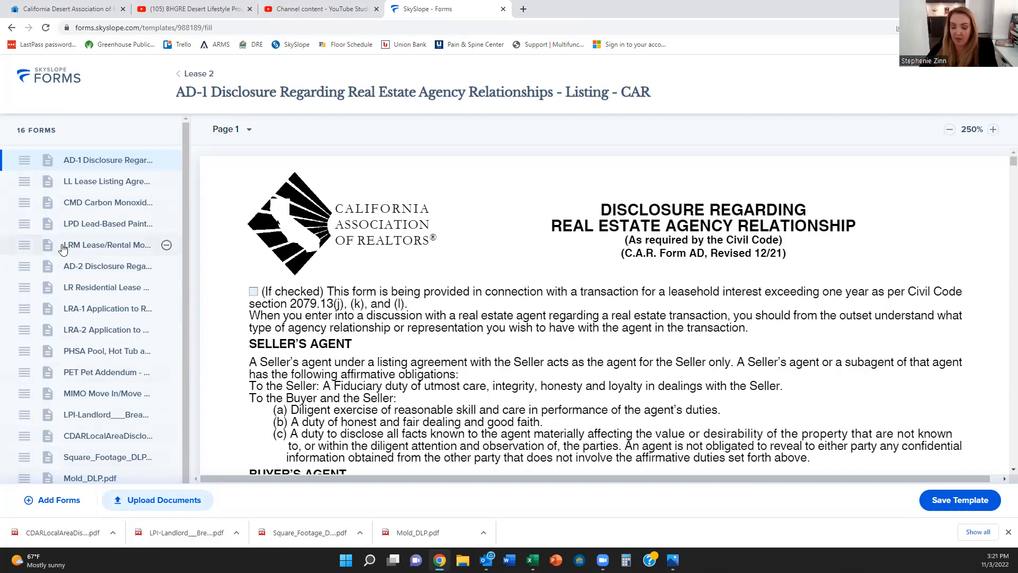
drag(23, 478, 18, 259)
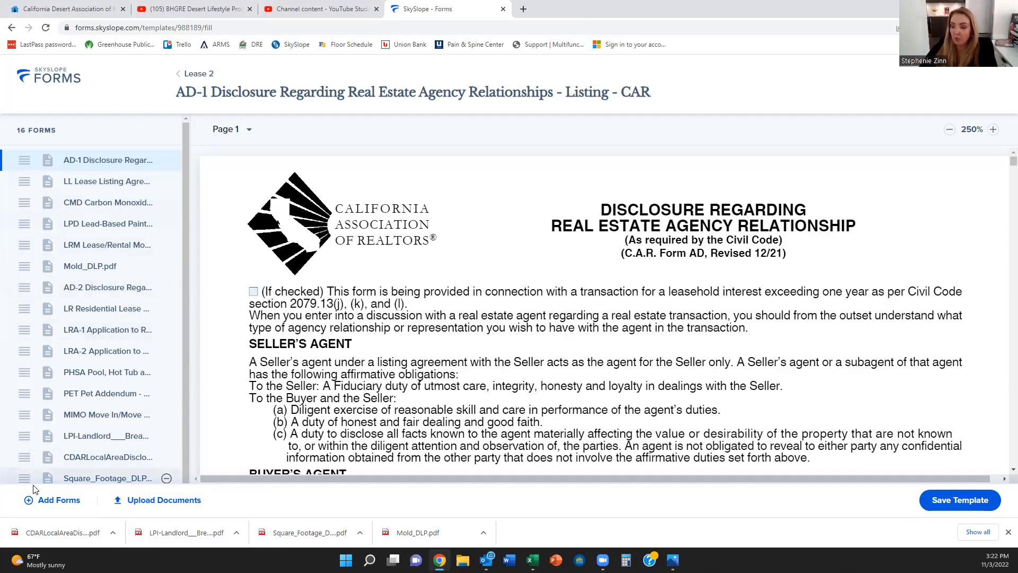
Step: Place Square_Footage_DLP, then the CDAR local area disclosure, after Mold_DLP.pdf and save the template
drag(23, 476, 28, 284)
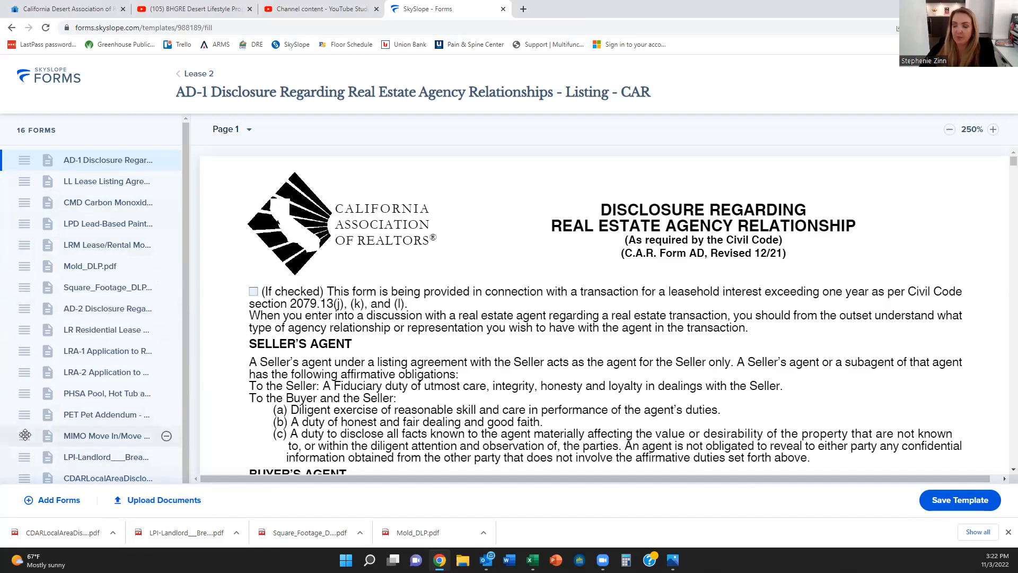
mouse_move(24, 436)
mouse_down()
mouse_move(26, 418)
mouse_move(18, 431)
mouse_up()
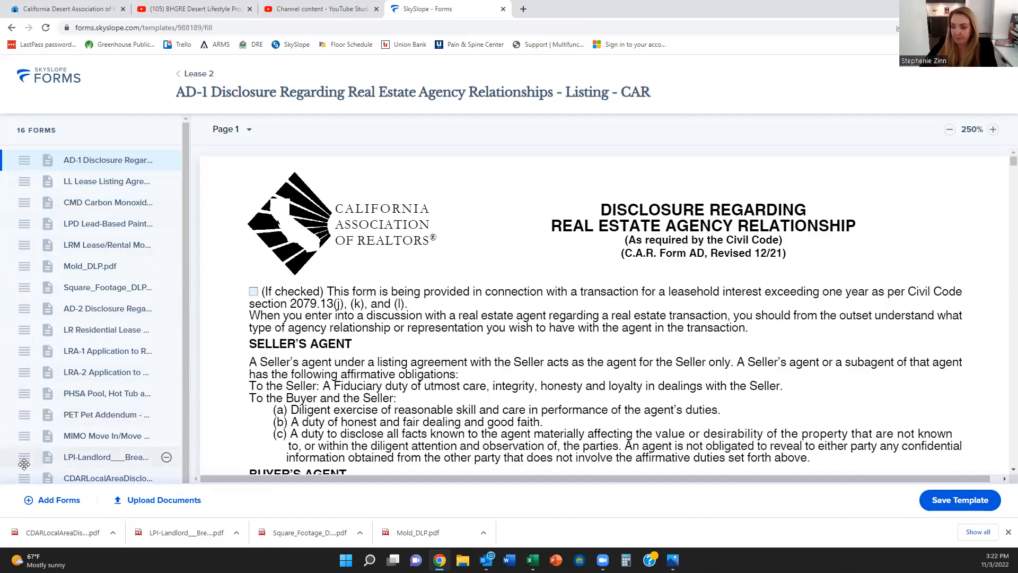
drag(22, 480, 14, 301)
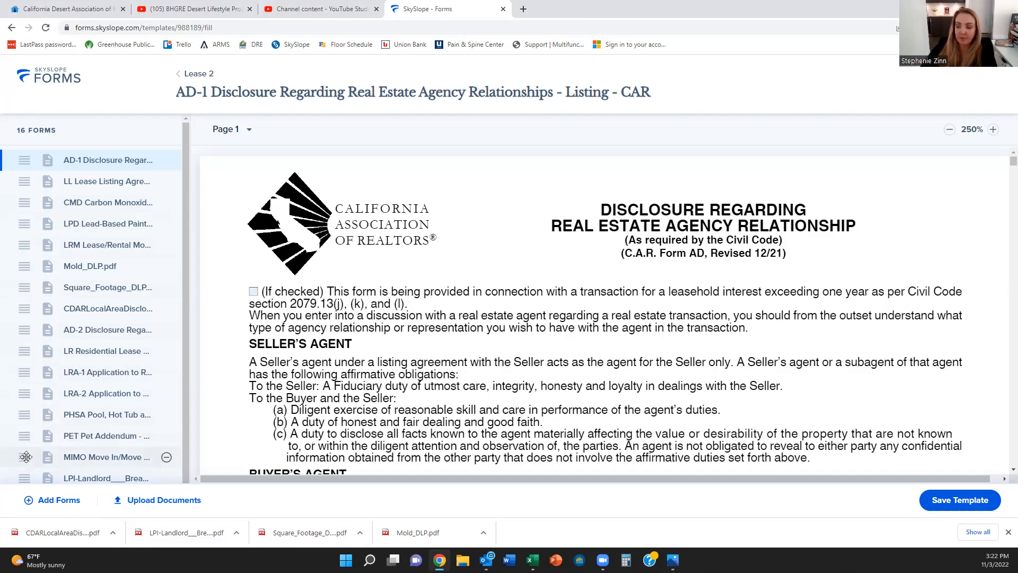
scroll(25, 456, down, 1)
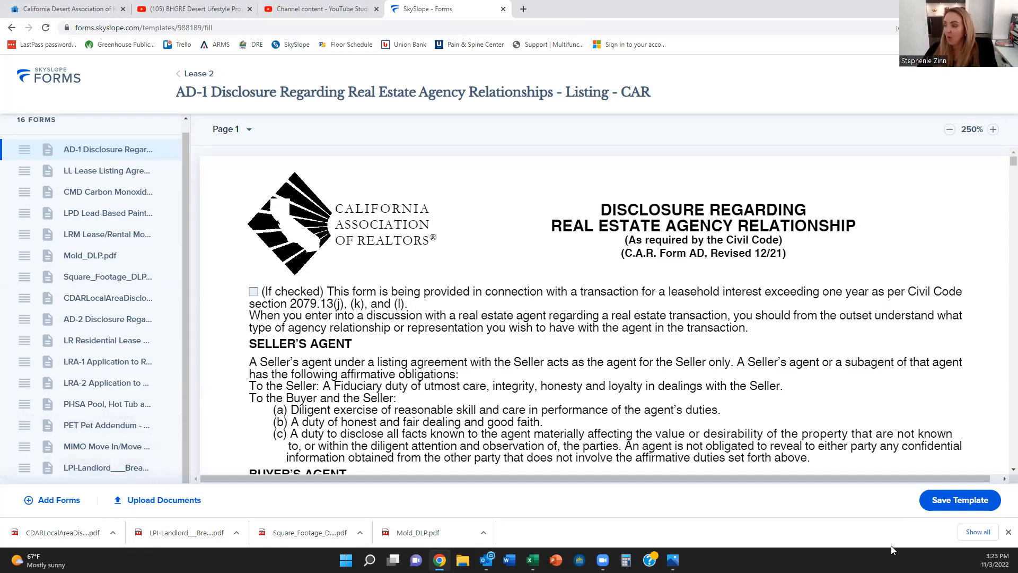
click(939, 508)
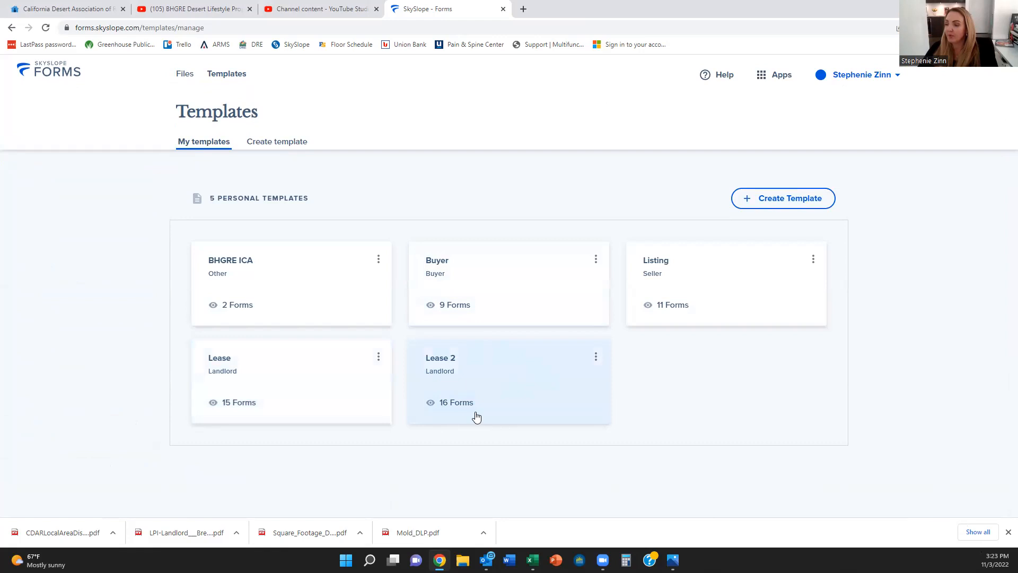
Step: Check the saved Lease 2 template, return to Files home, and start a new file
click(543, 378)
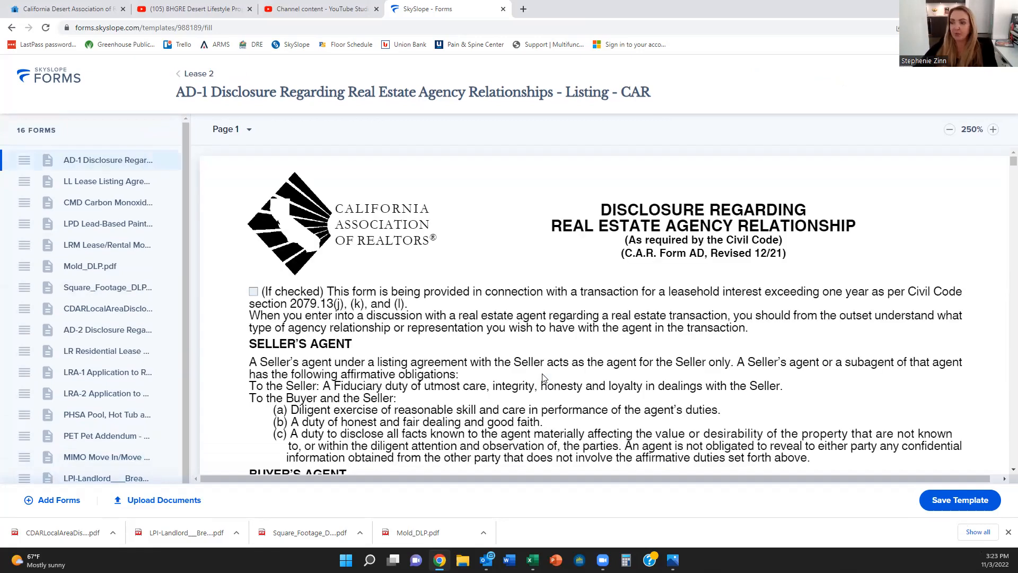
click(200, 74)
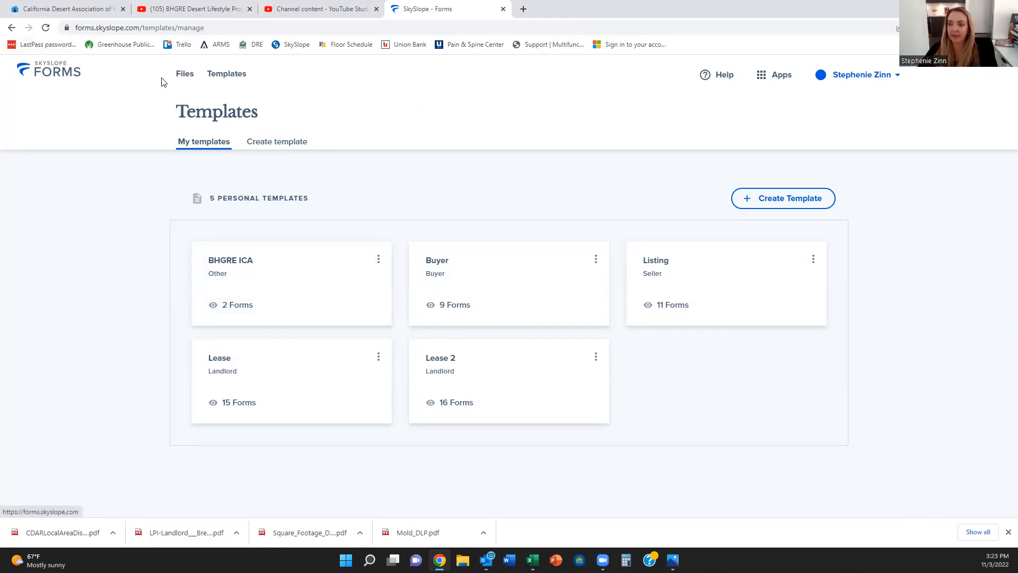
click(56, 77)
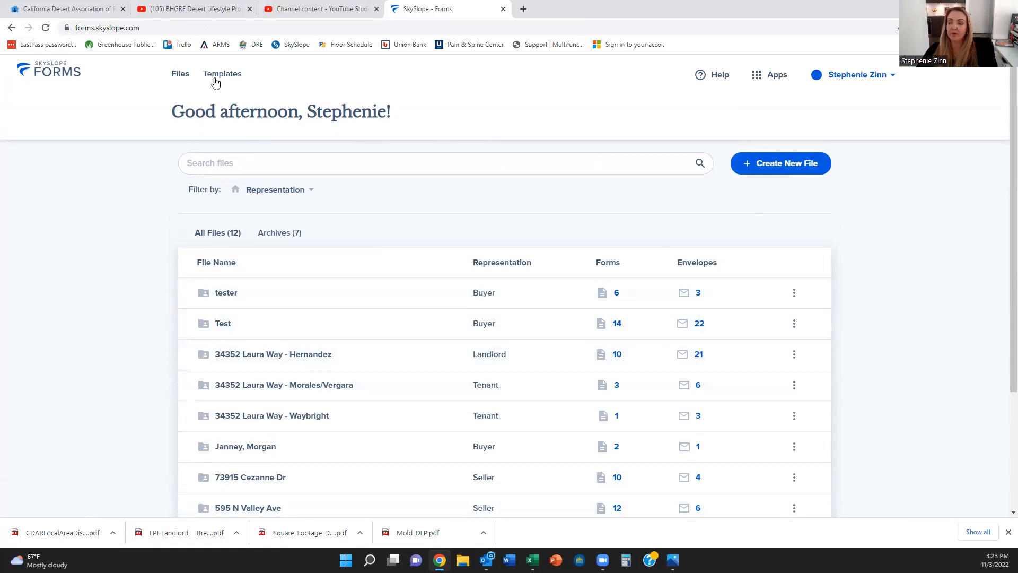
click(773, 166)
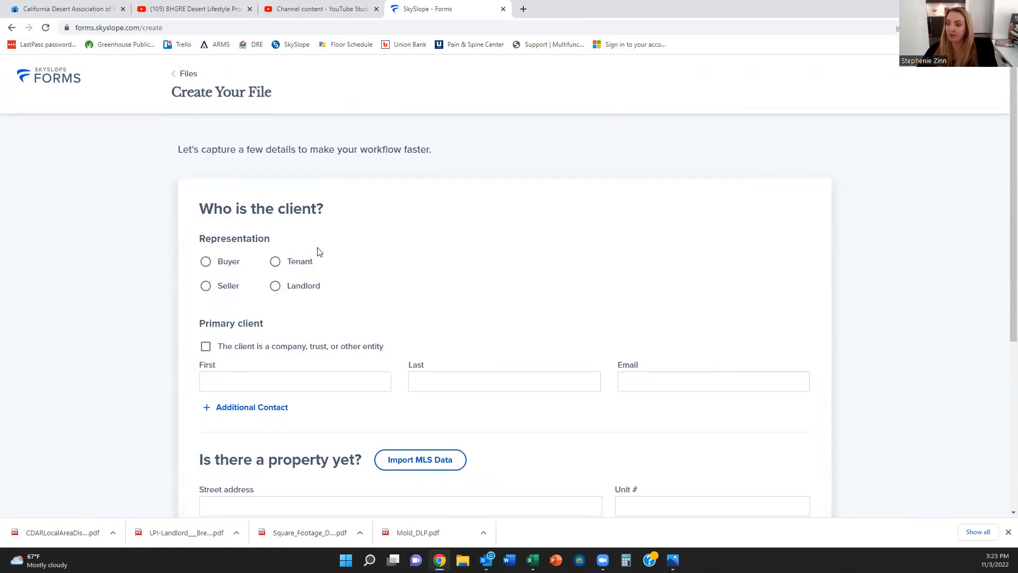
Step: Mark the client as a landlord and enter their first name, last name and e-mail address
click(275, 286)
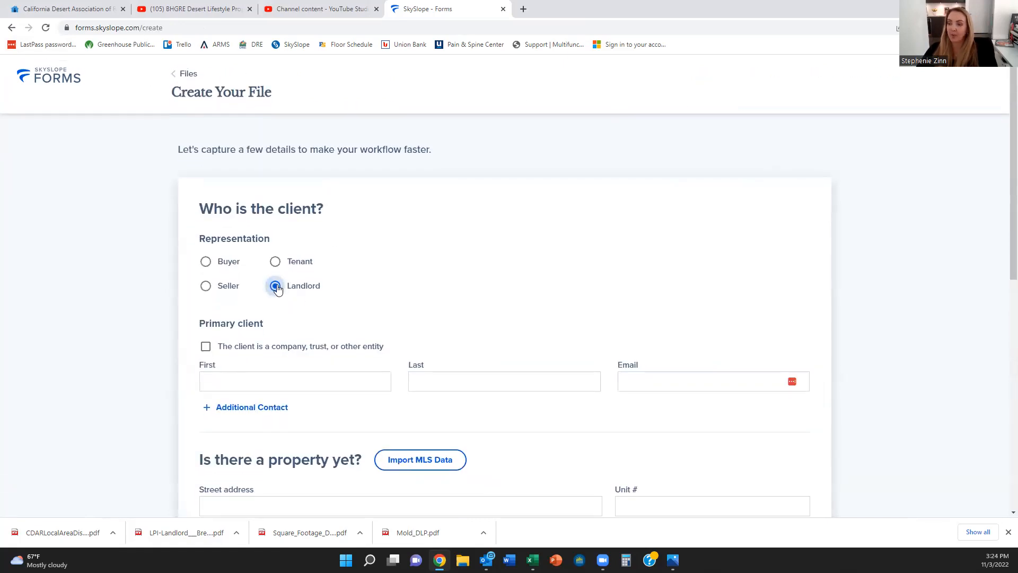
click(287, 378)
text(Joe)
key(Tab)
text(Smith)
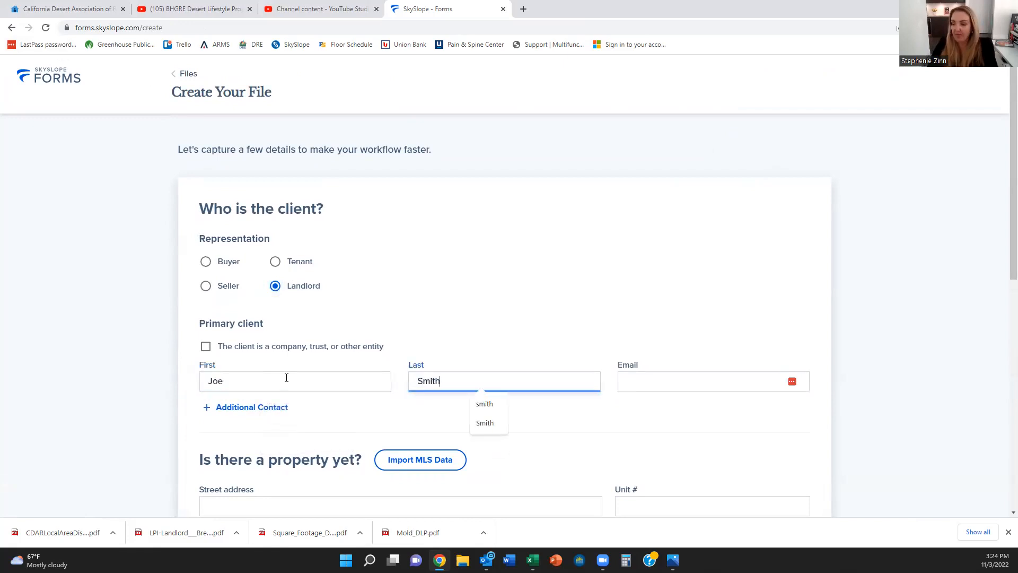
click(651, 377)
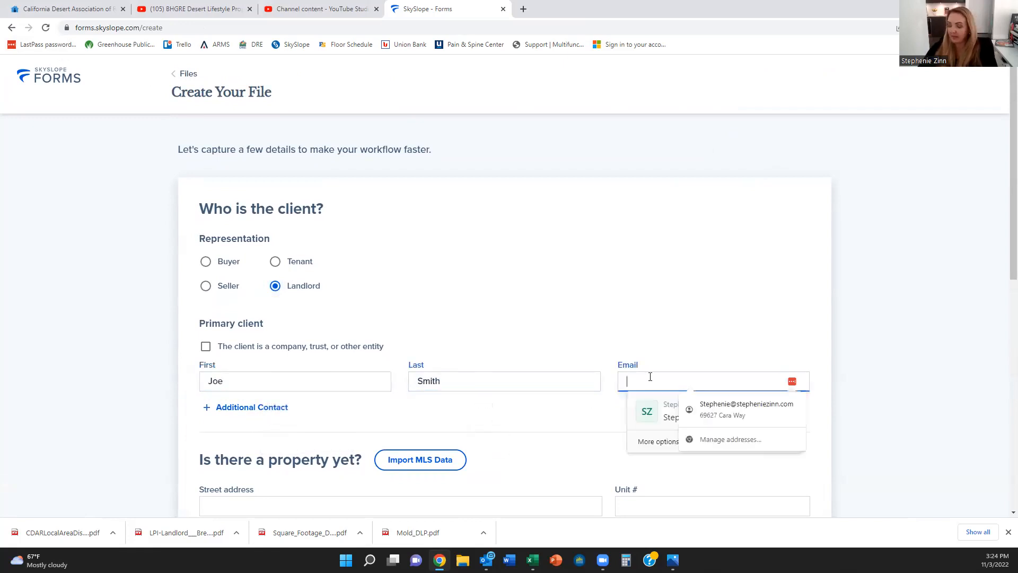
text(joe)
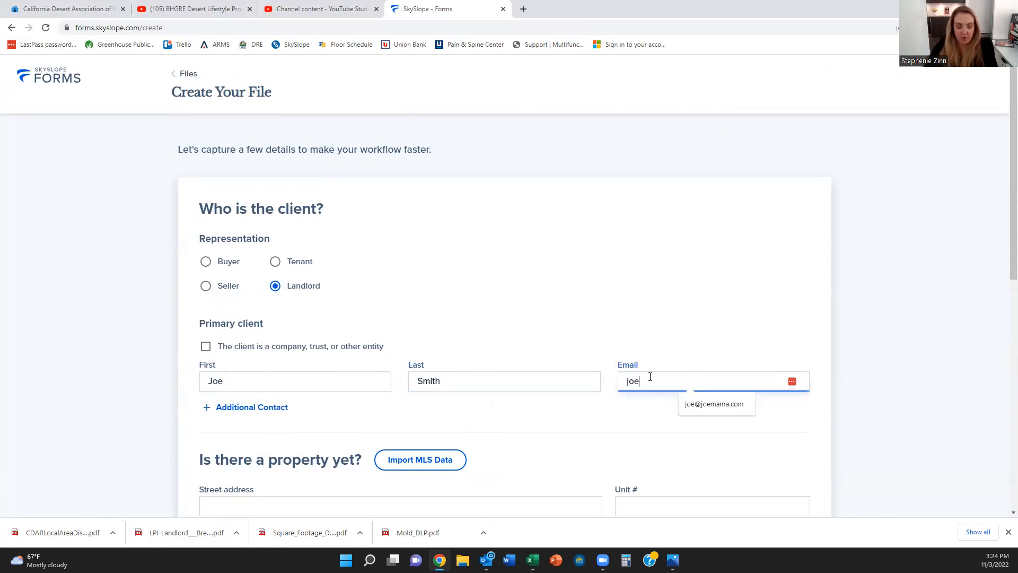
text(@joemama.com)
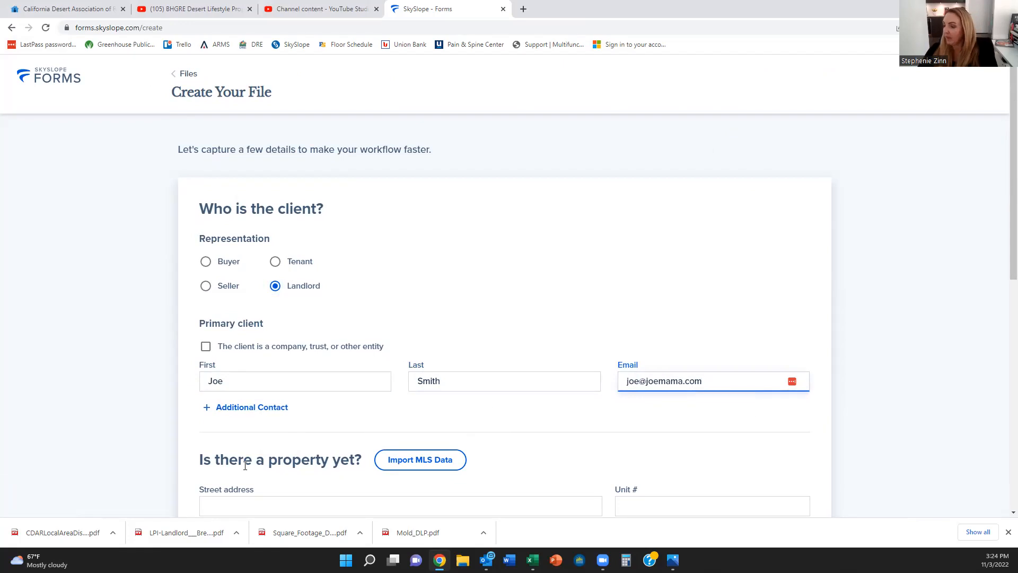
Step: Set the property to 1234 Foothill Blvd, La Verne, and pick the Lease 2 template
scroll(334, 425, down, 2)
click(292, 402)
text(123)
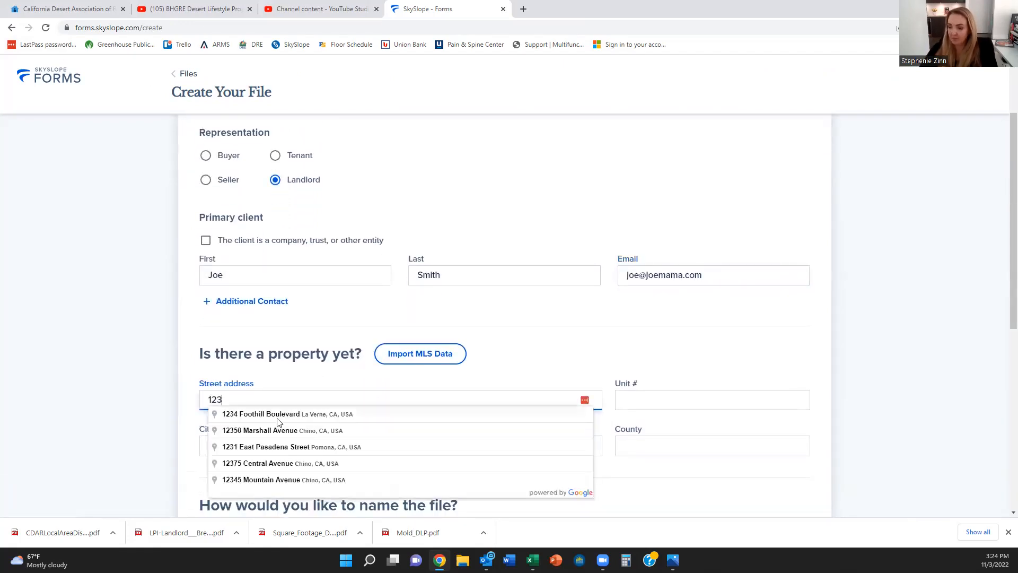
click(277, 416)
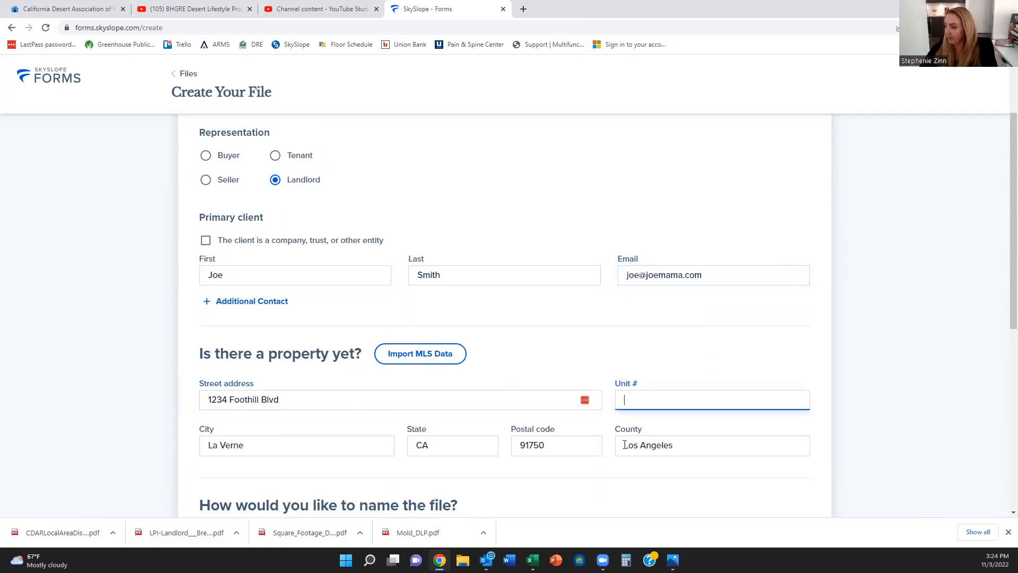
scroll(575, 380, down, 4)
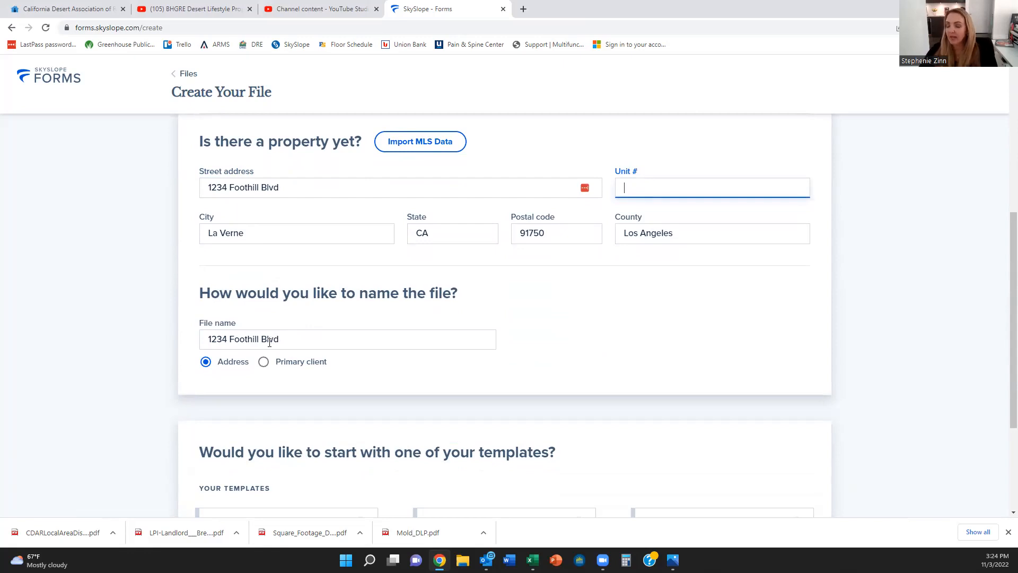
scroll(249, 360, down, 3)
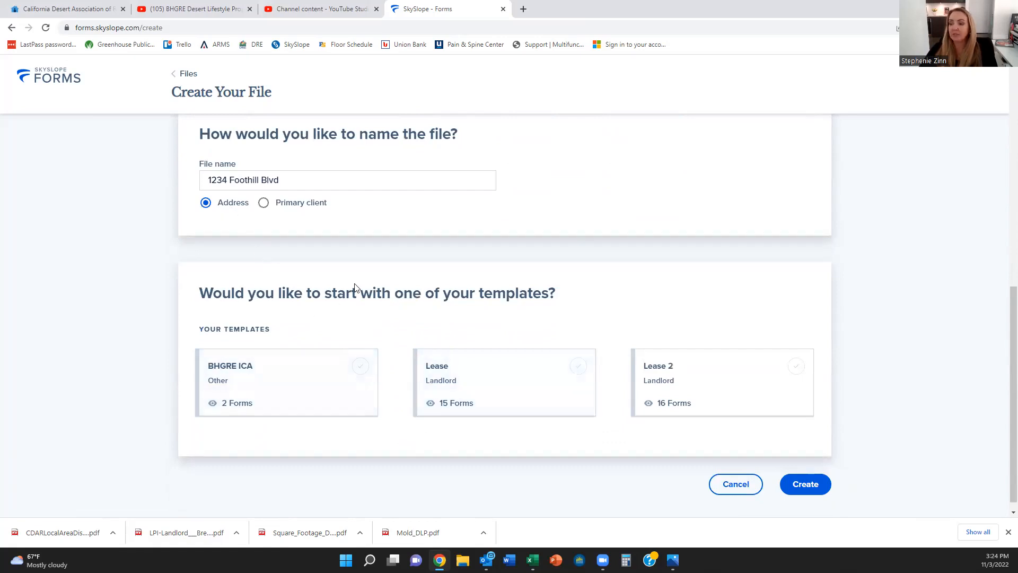
scroll(482, 313, up, 5)
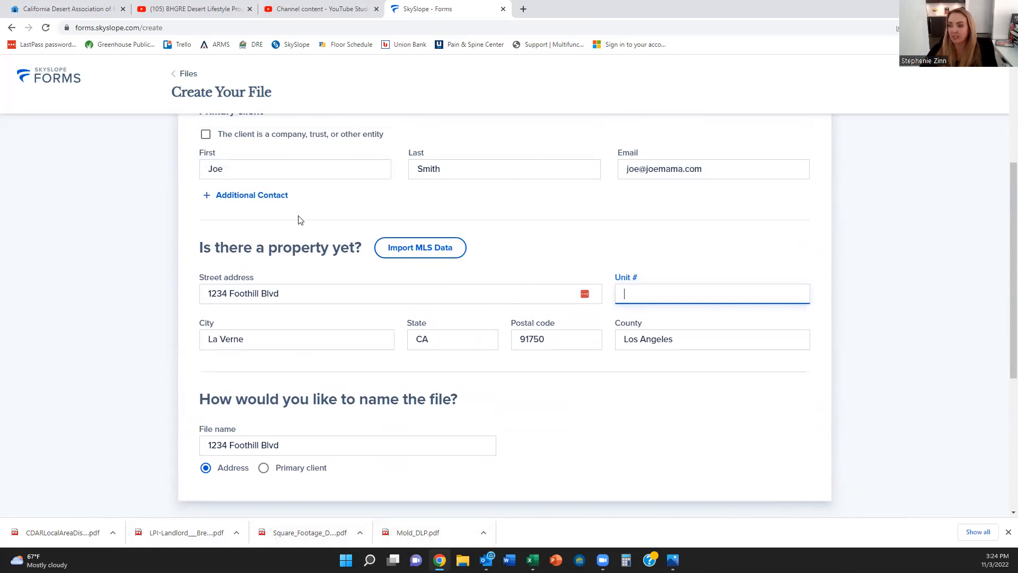
scroll(811, 426, down, 5)
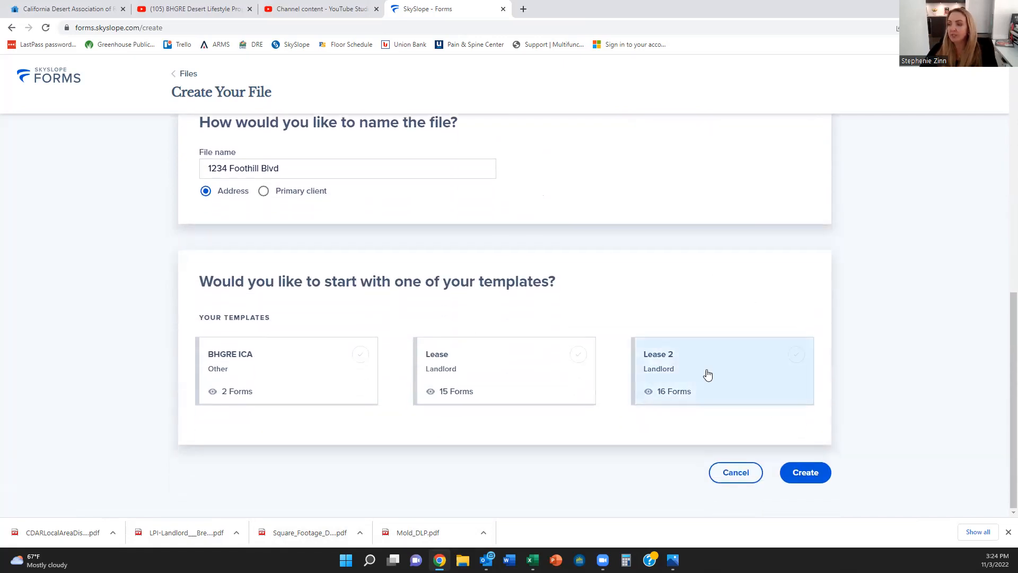
click(659, 362)
Step: Create the 1234 Foothill Blvd file from Lease 2 and open the AD-1 Disclosure
click(804, 471)
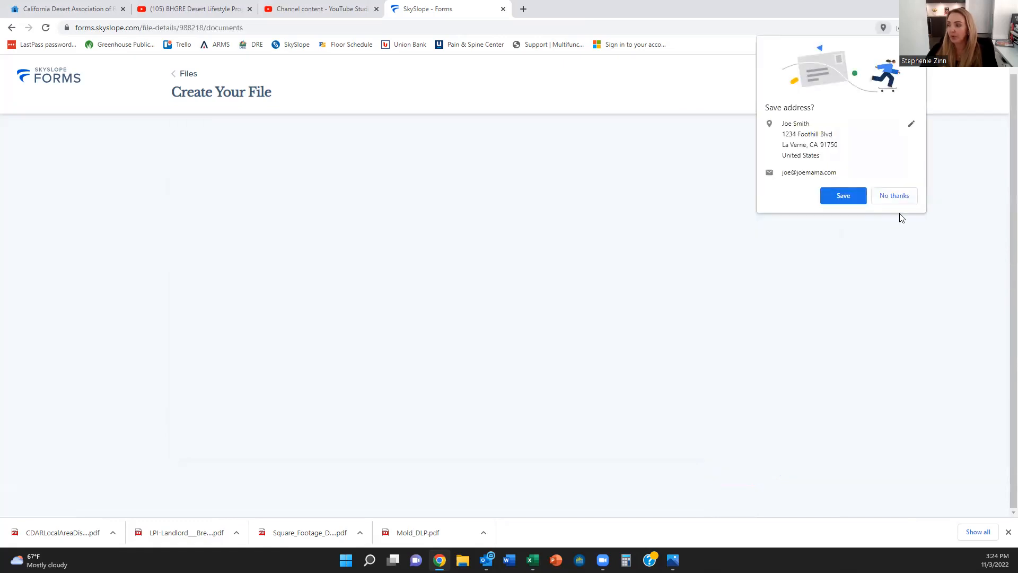
click(896, 196)
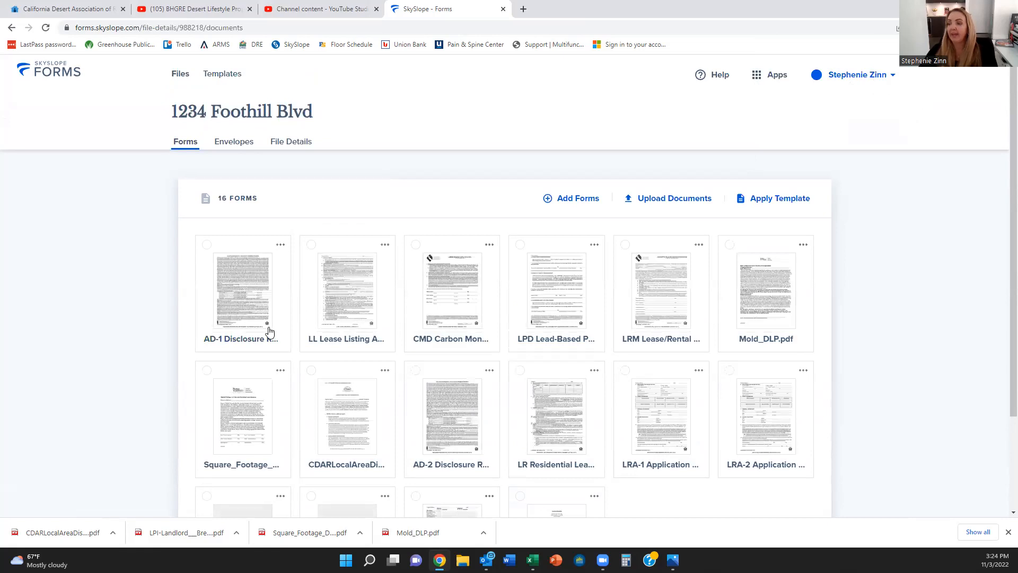
scroll(269, 331, down, 2)
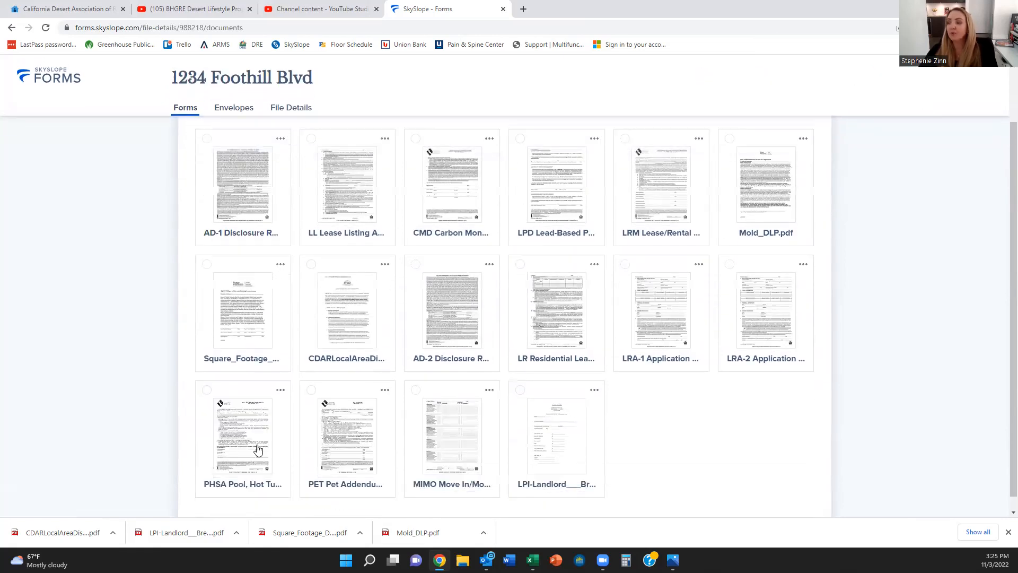
scroll(409, 377, up, 3)
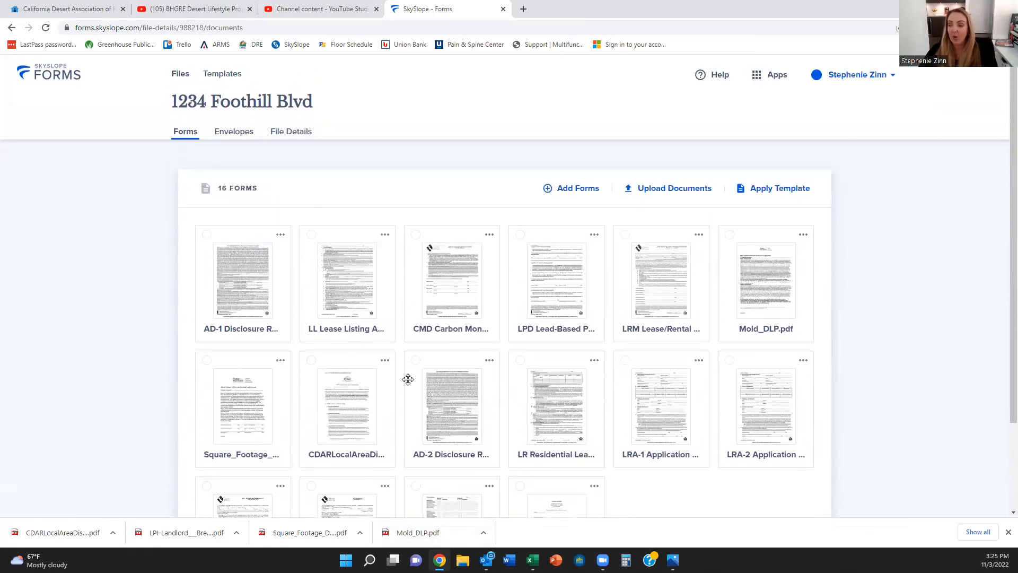
click(238, 289)
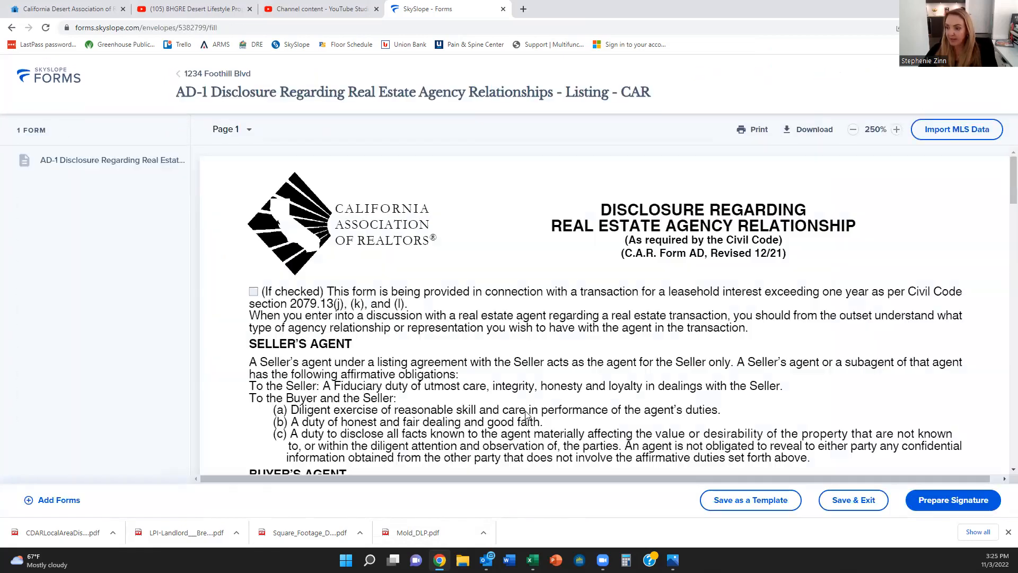
Step: Review AD-1, exit back to the file without saving a draft envelope, and reopen AD-1
scroll(525, 392, down, 5)
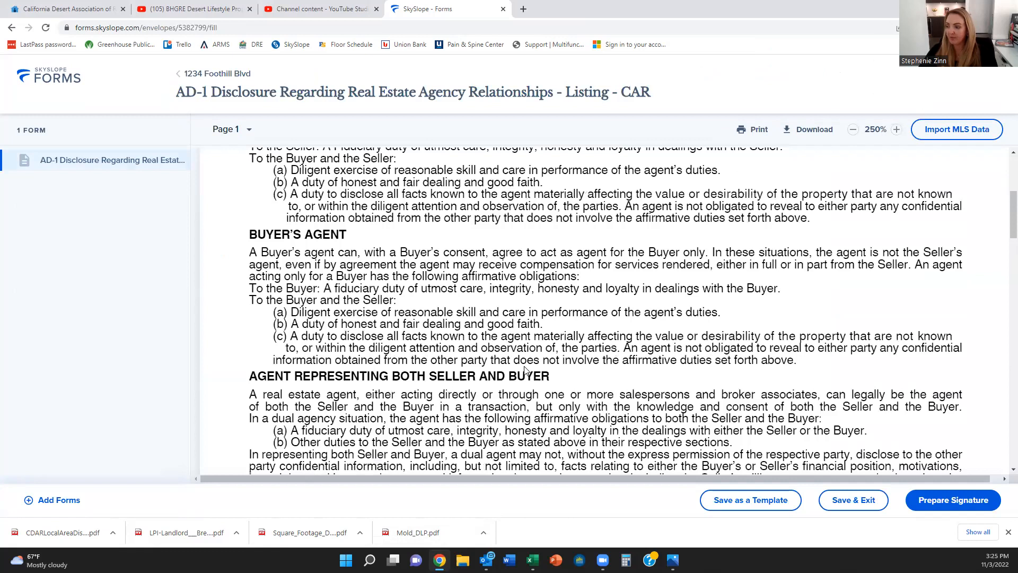
scroll(525, 370, down, 5)
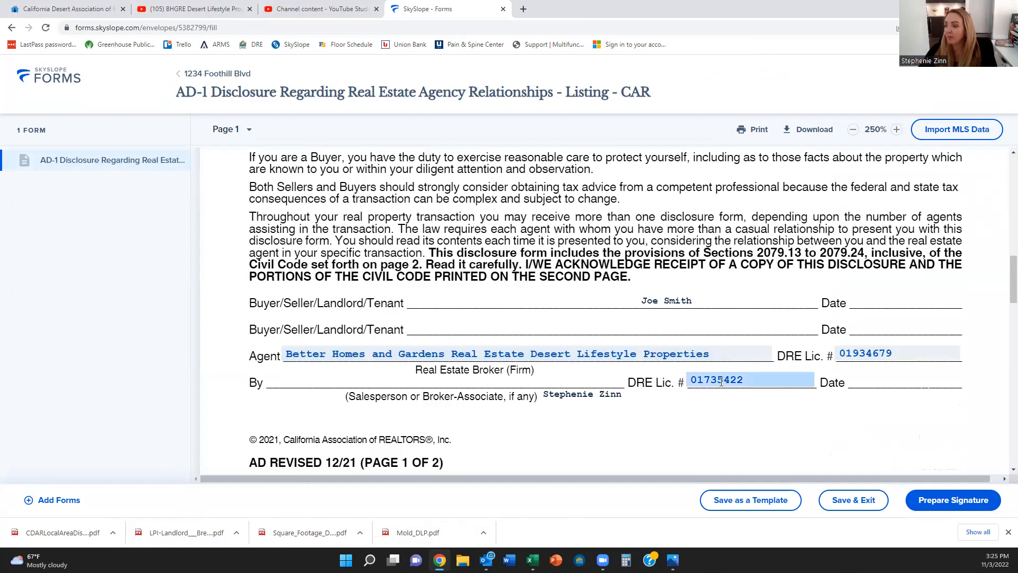
scroll(706, 409, down, 6)
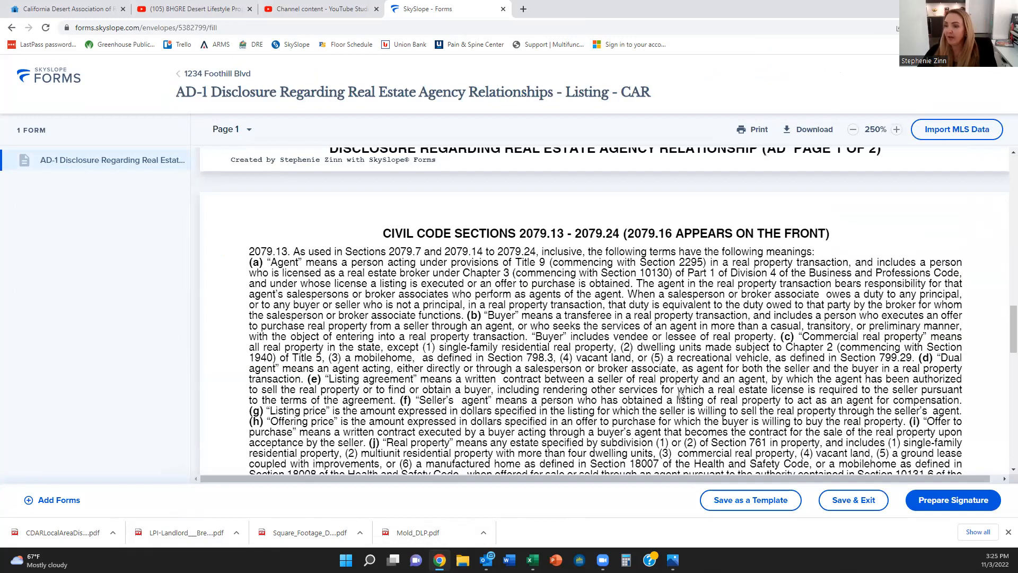
scroll(605, 313, down, 11)
click(221, 78)
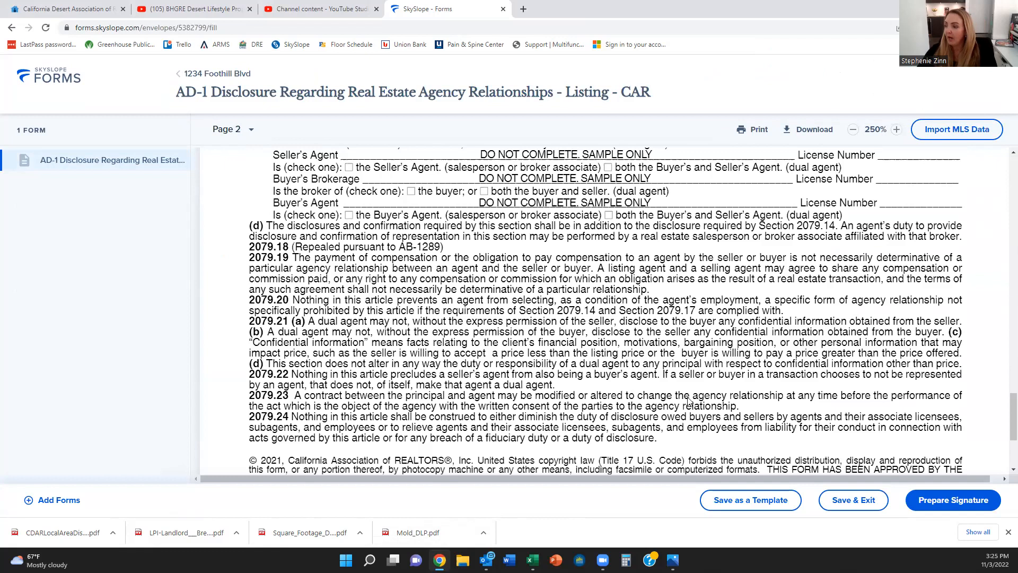
click(585, 372)
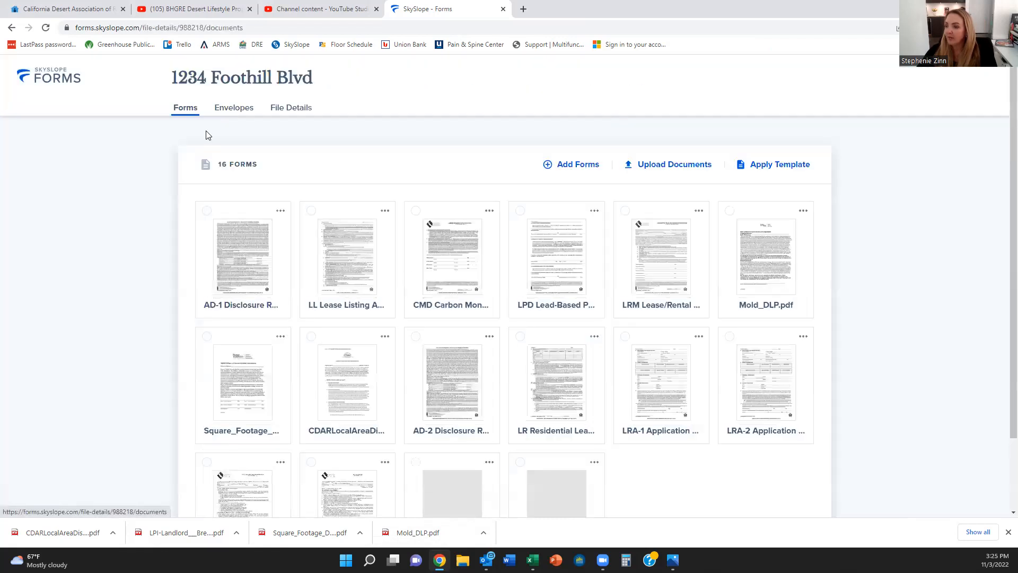
click(258, 287)
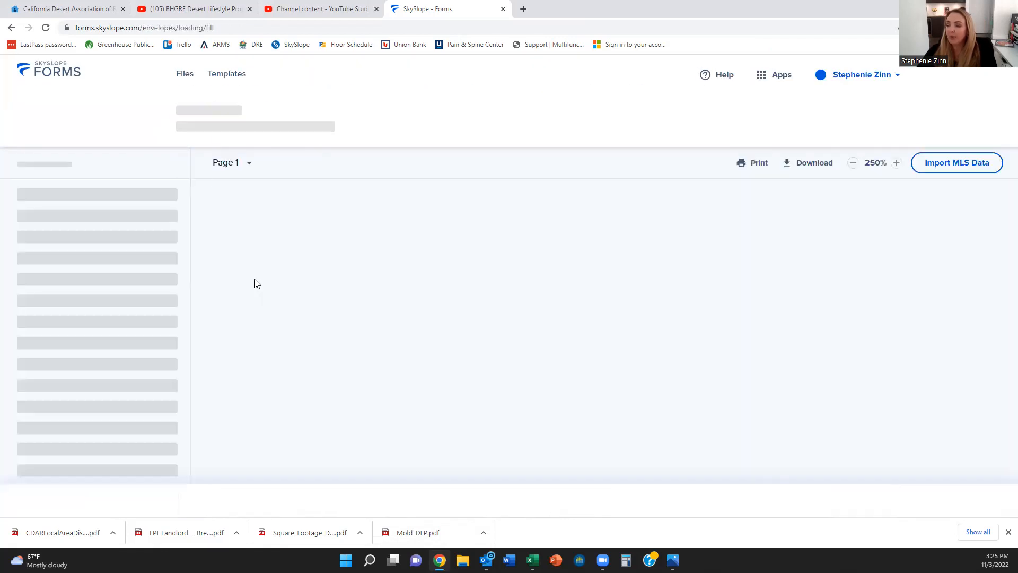
Step: Edit the seller agent's brokerage name, trimming its ending and retyping 'operties', and save
scroll(478, 286, down, 10)
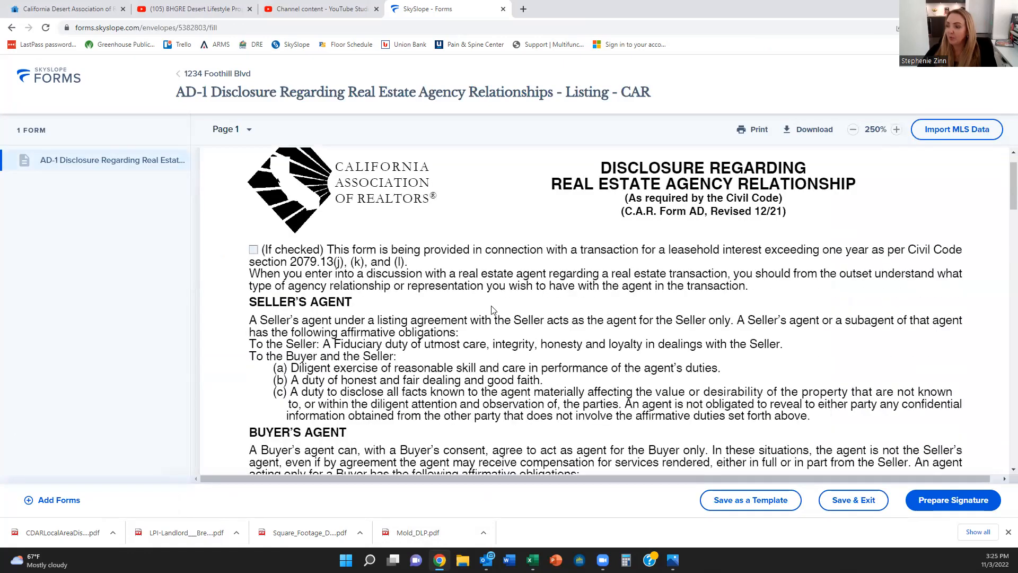
scroll(500, 242, down, 5)
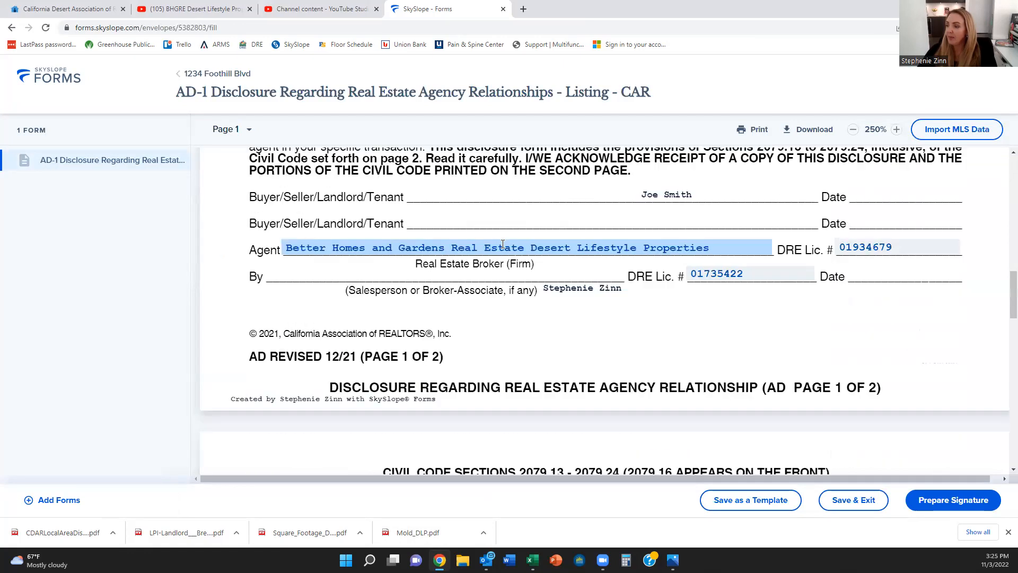
click(502, 244)
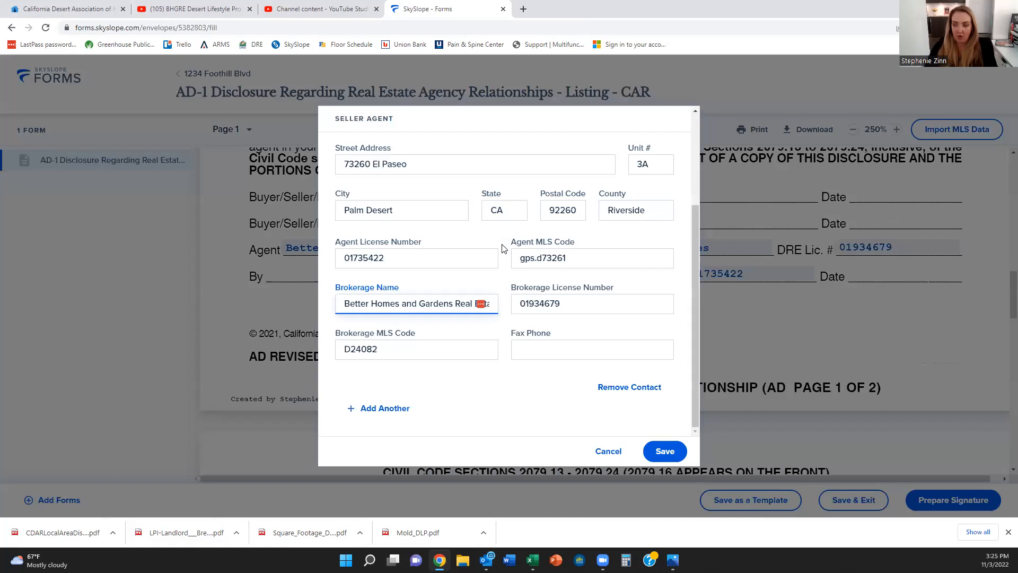
key(BackSpace)
key(BackSpace)
key(BackSpace)
key(BackSpace)
key(BackSpace)
key(BackSpace)
key(BackSpace)
key(BackSpace)
key(BackSpace)
key(BackSpace)
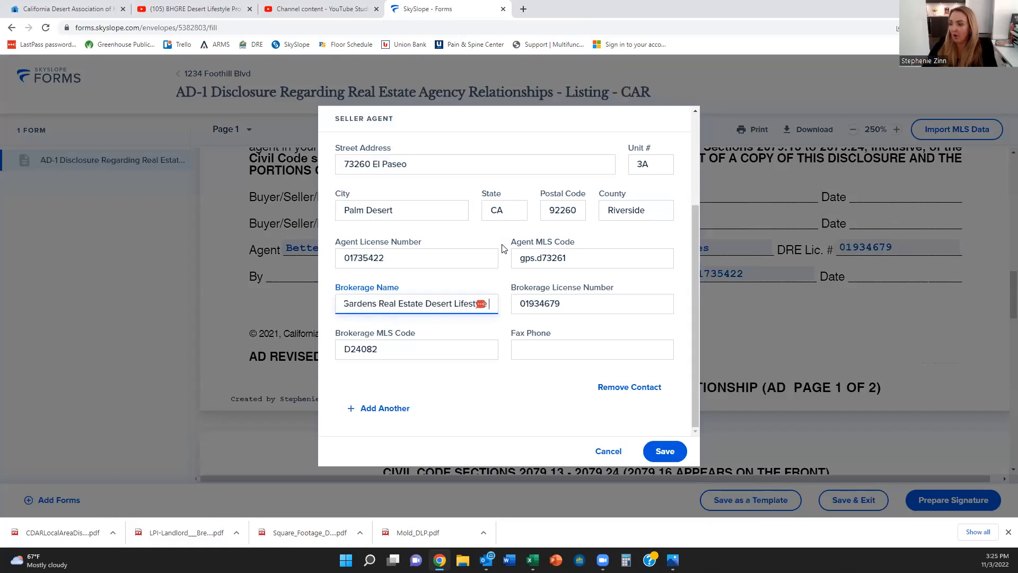
click(666, 450)
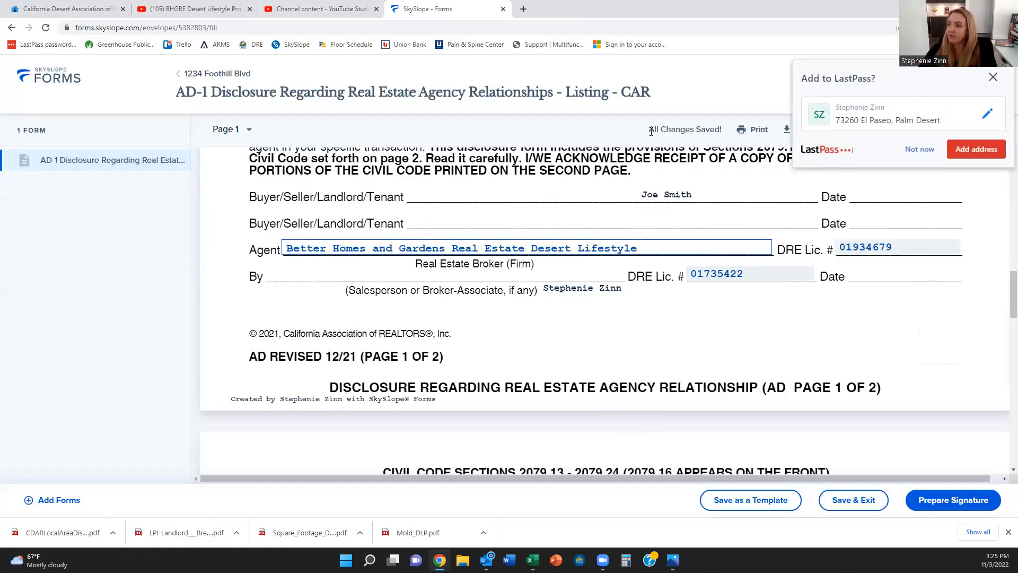
click(994, 77)
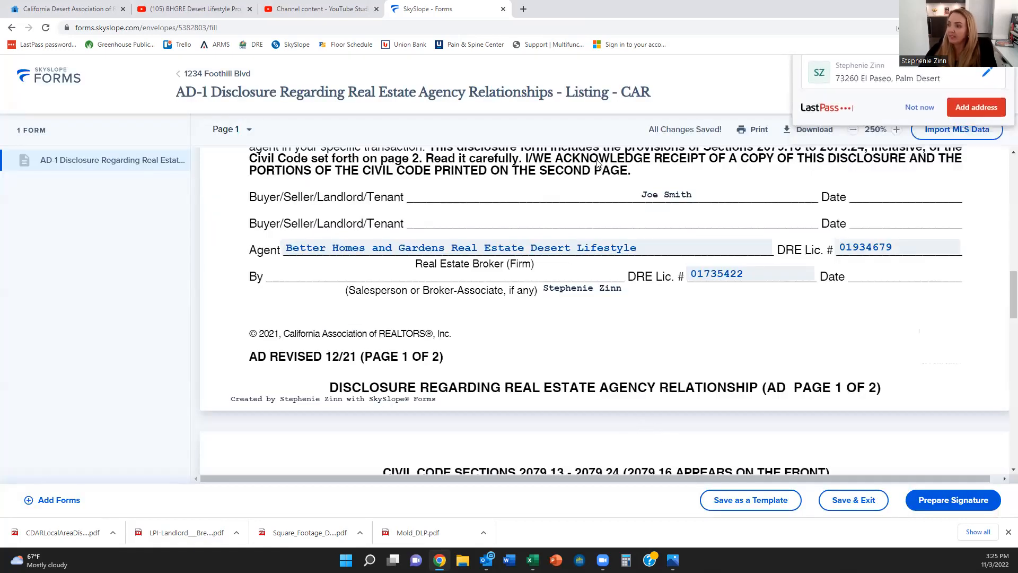
click(656, 251)
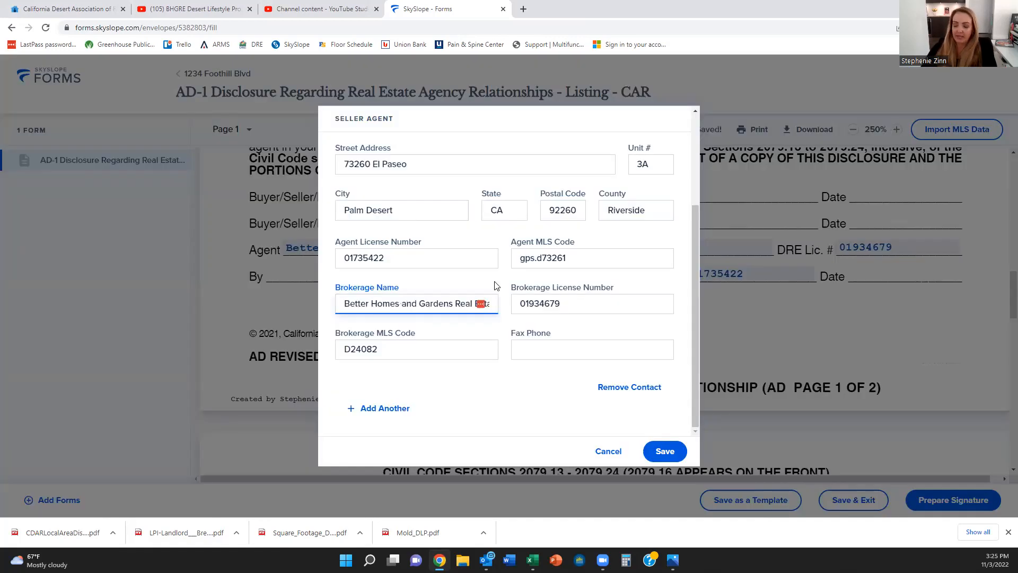
key(Right)
key(Right)
key(Right)
key(Right)
key(Right)
key(Right)
key(Right)
key(Right)
key(Right)
key(Right)
key(Right)
key(Right)
key(Right)
key(Right)
key(Right)
key(Right)
key(Right)
key(Right)
key(Right)
key(Right)
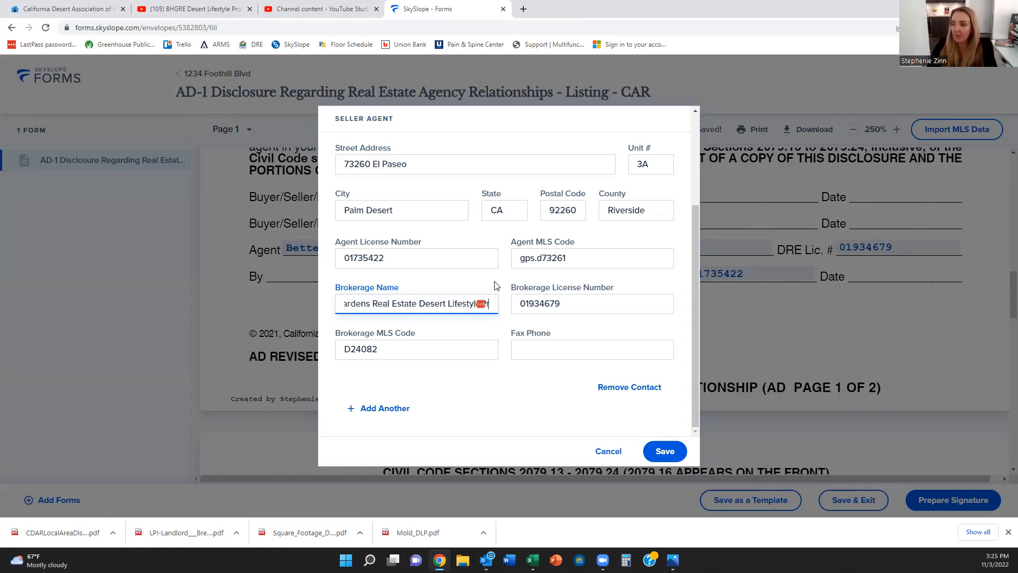
key(BackSpace)
text(operties)
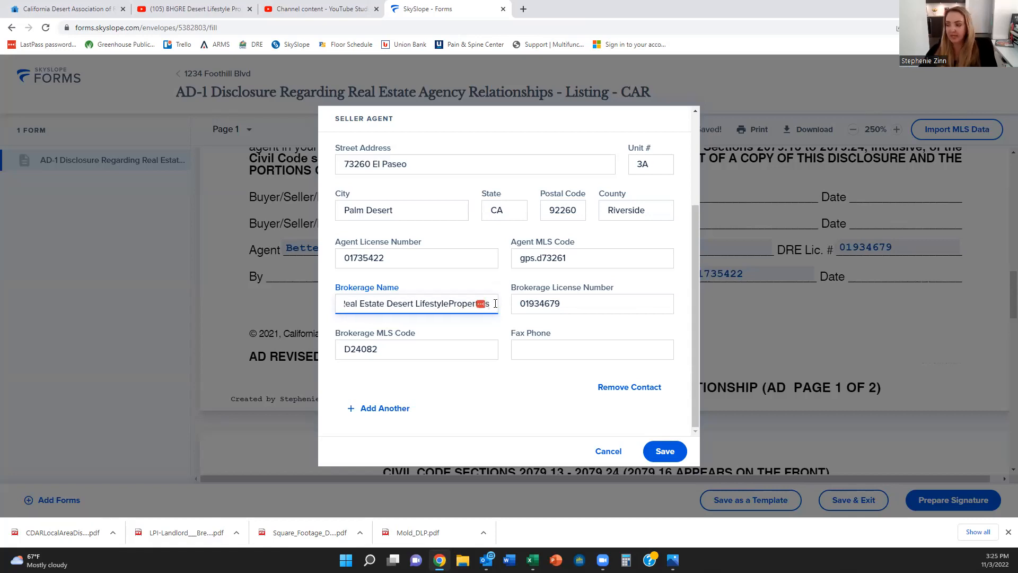
click(666, 450)
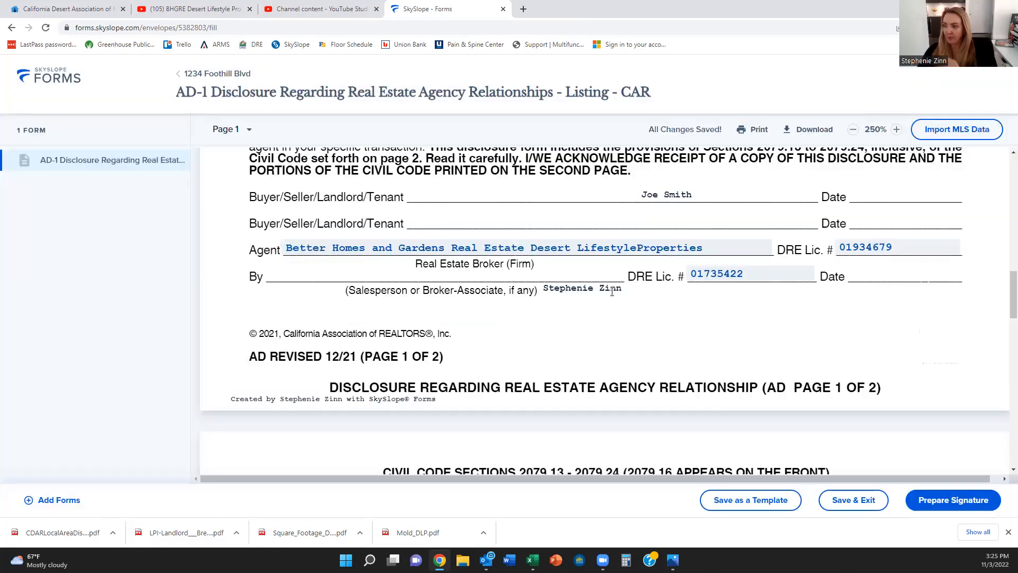
Step: Correct the brokerage name to end with 'Desert Lifestyle Properties', properly spaced, and save
click(639, 247)
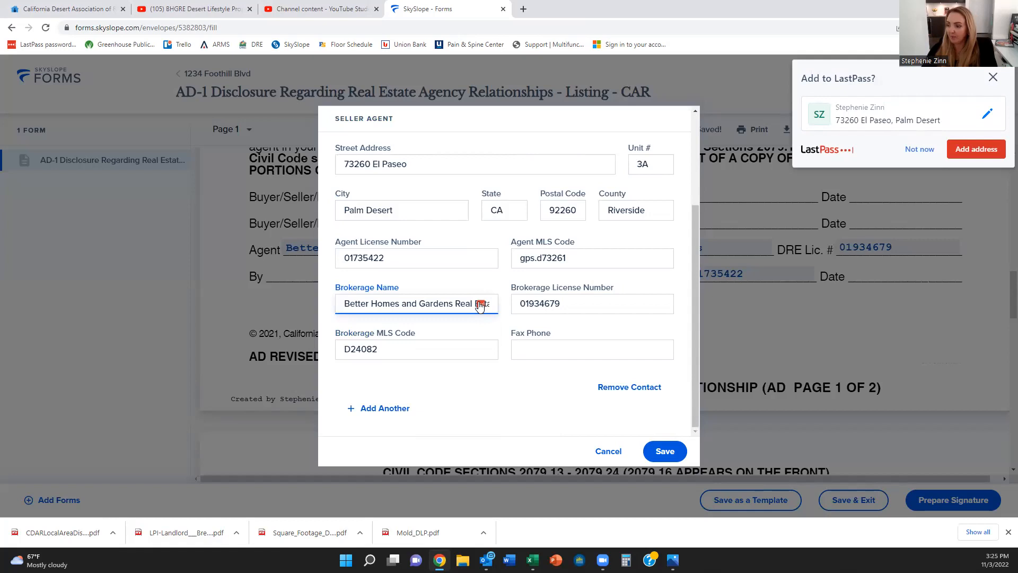
click(993, 77)
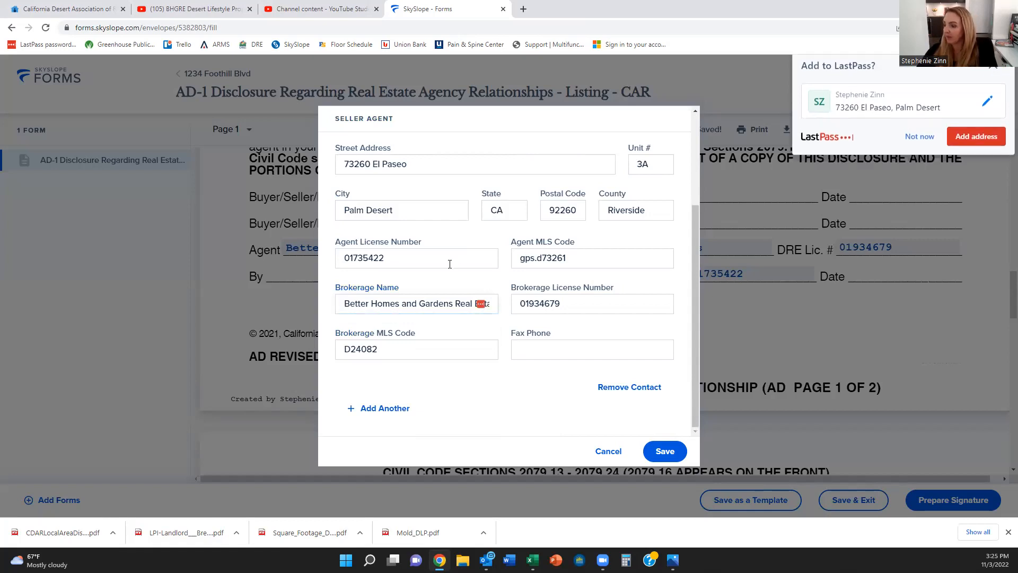
click(449, 301)
text(Desert Lifestyle Properties)
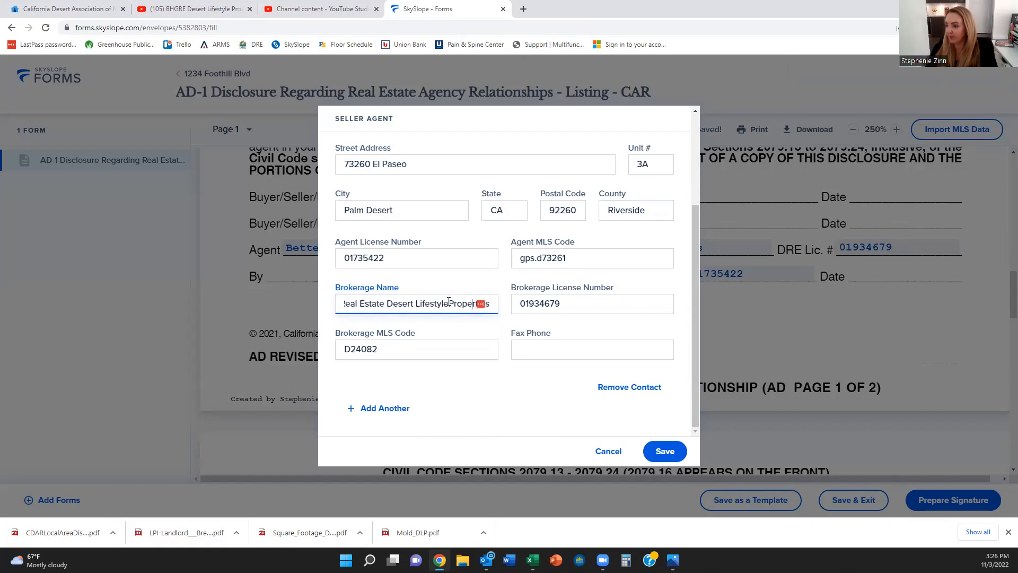
click(448, 303)
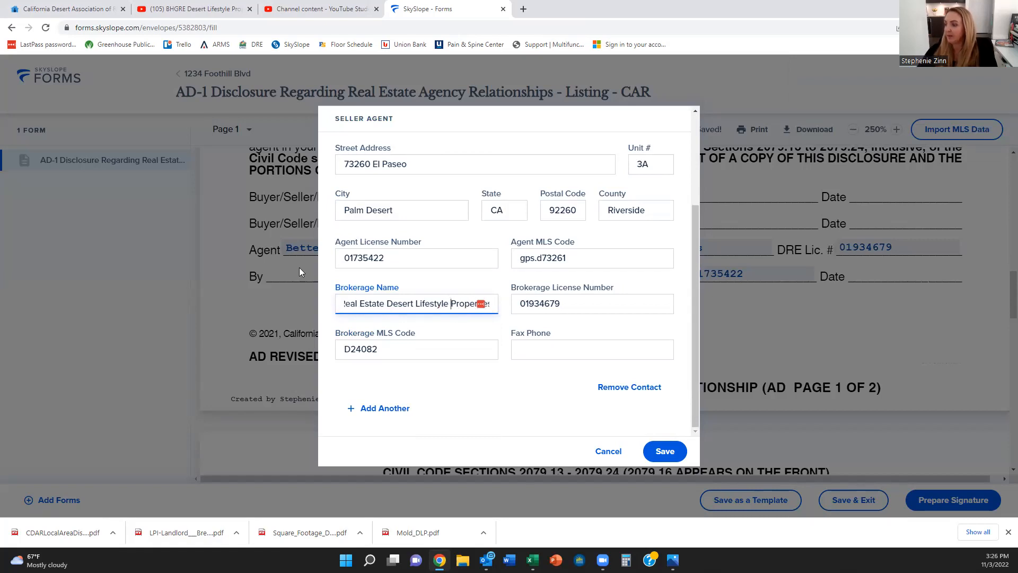
click(652, 456)
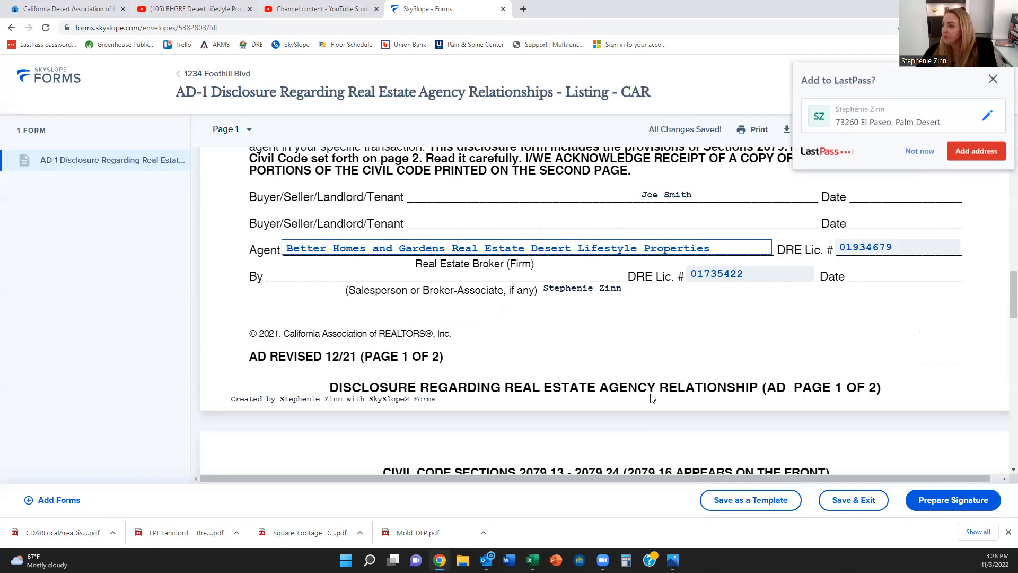
click(989, 77)
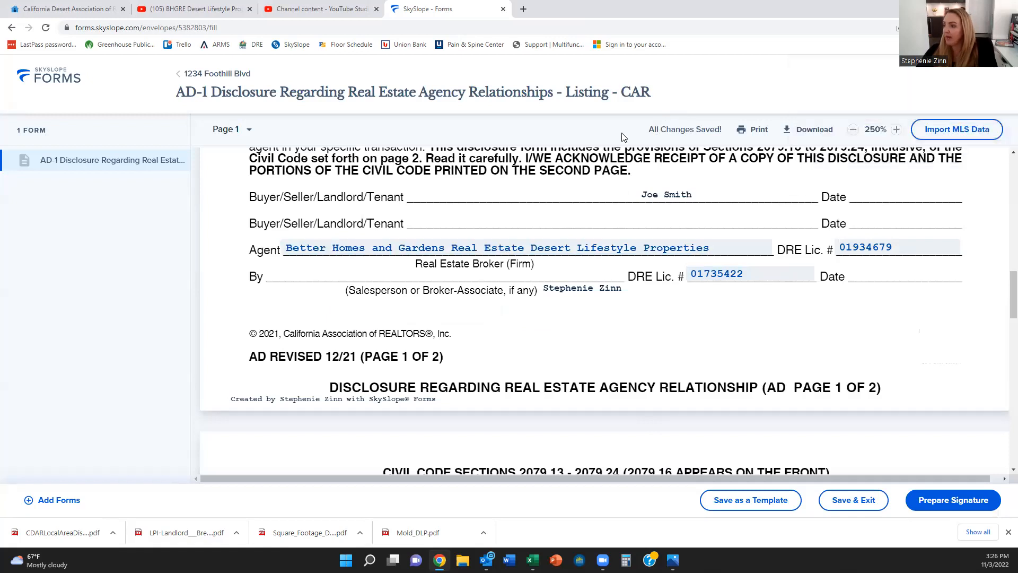
scroll(563, 317, up, 4)
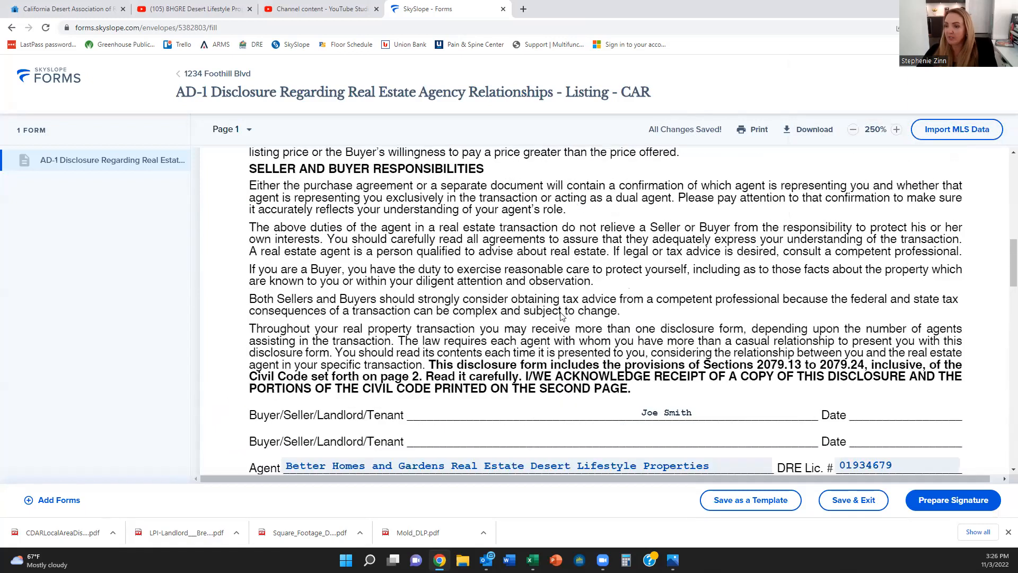
scroll(282, 149, down, 3)
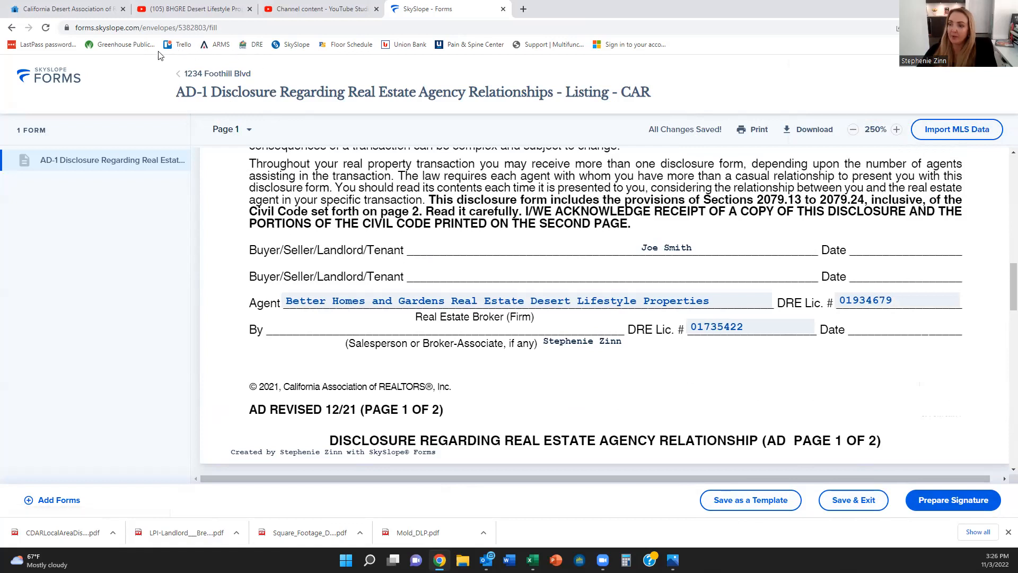
click(180, 80)
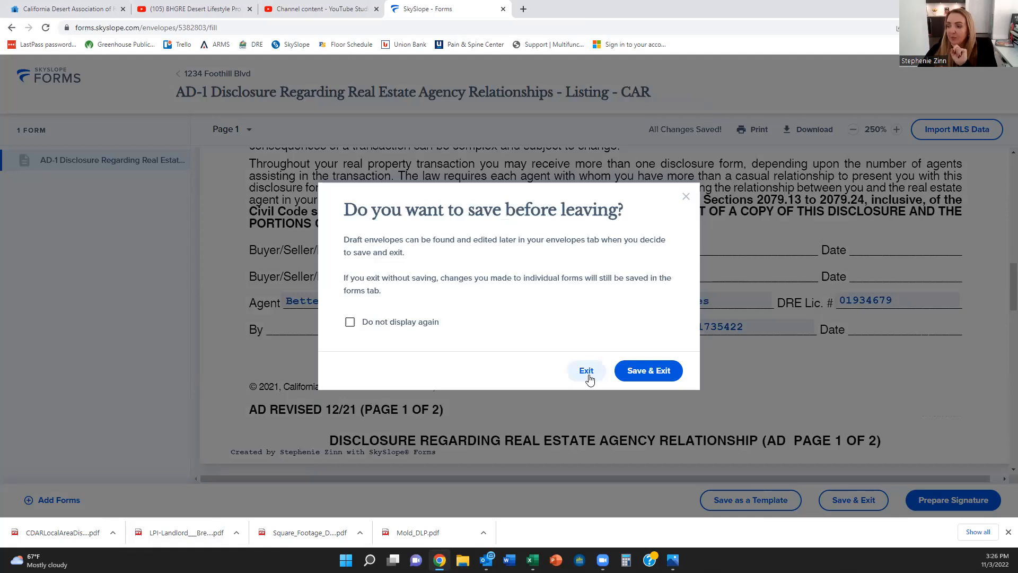
click(588, 375)
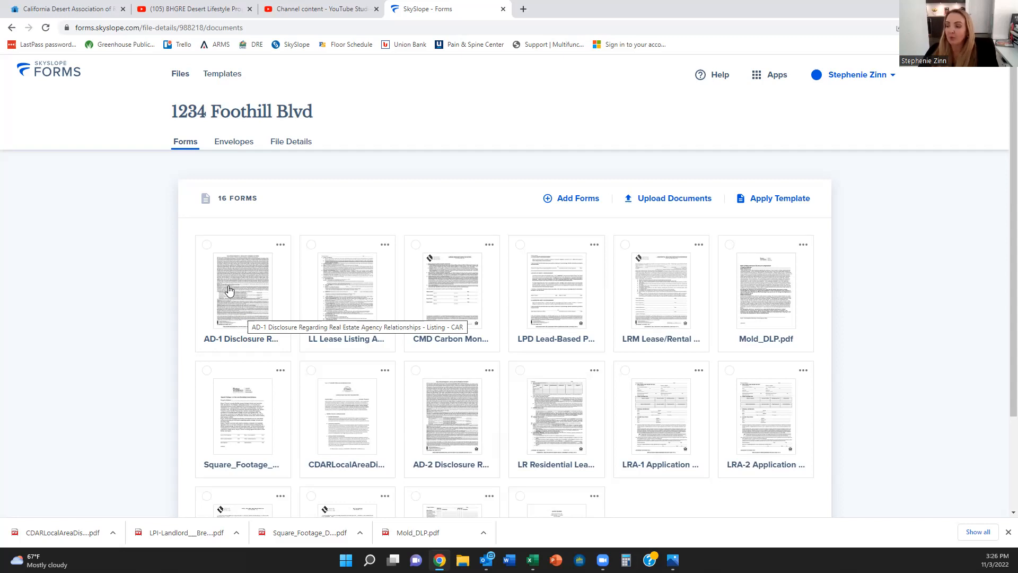
click(342, 291)
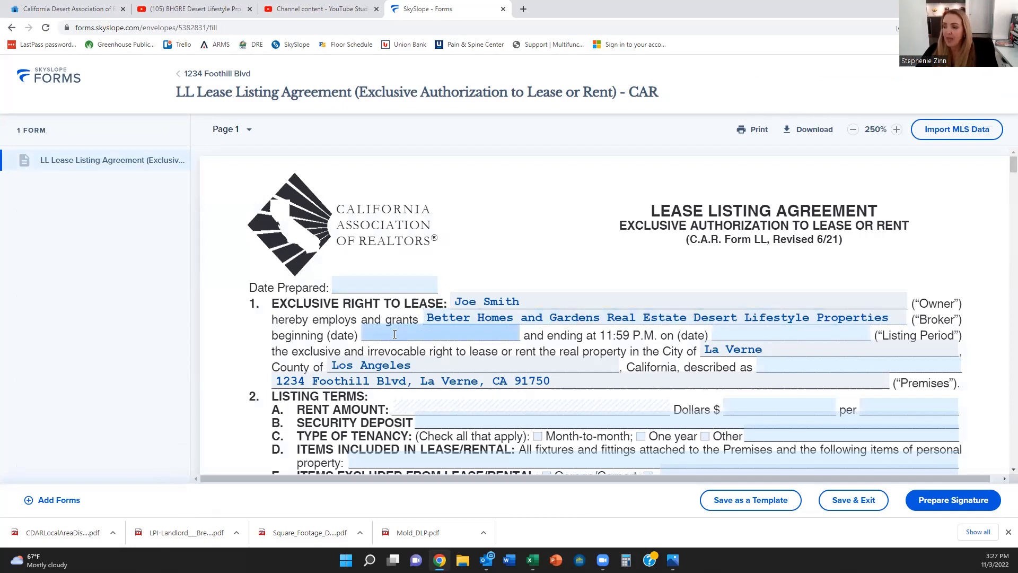
Step: Set Date Prepared and the listing beginning date to 11/03/2022, after briefly trying 11/17/2022
click(433, 284)
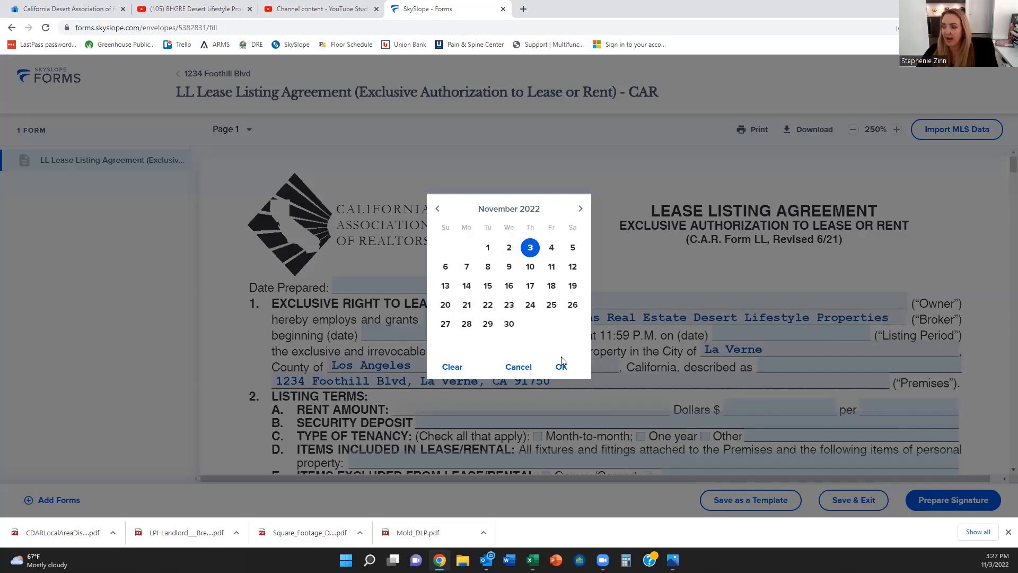
click(561, 365)
click(411, 332)
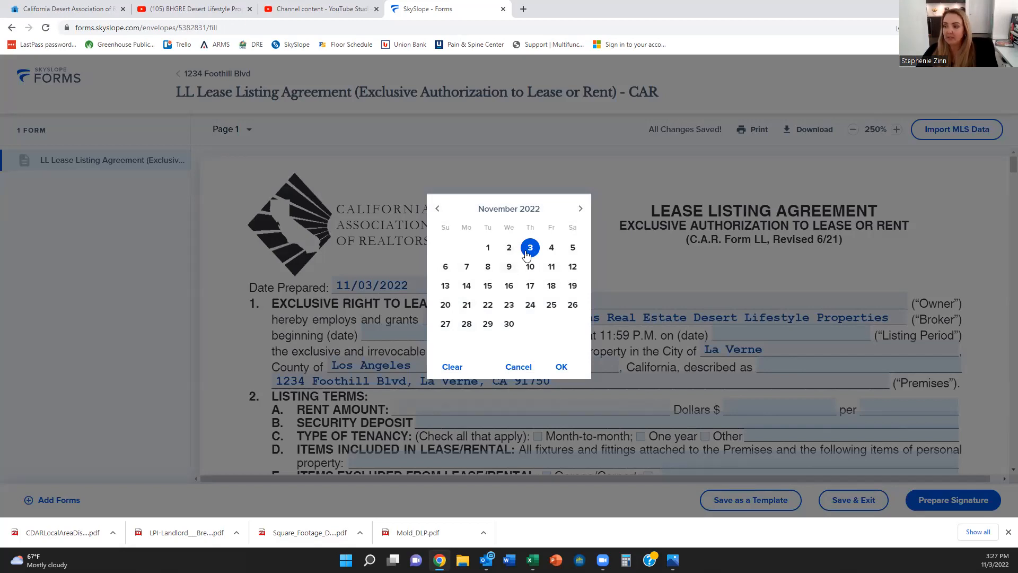
click(561, 367)
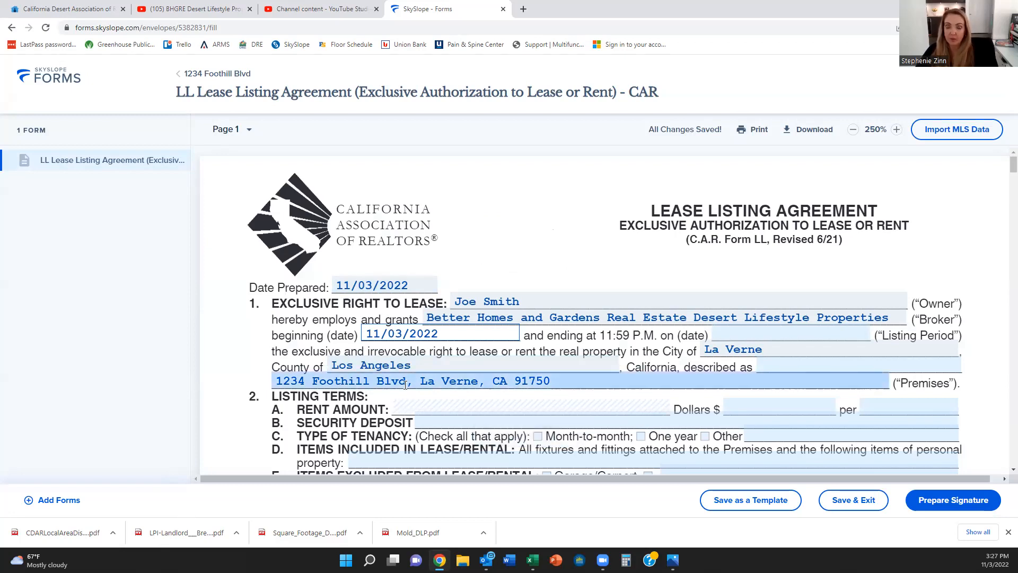
click(371, 331)
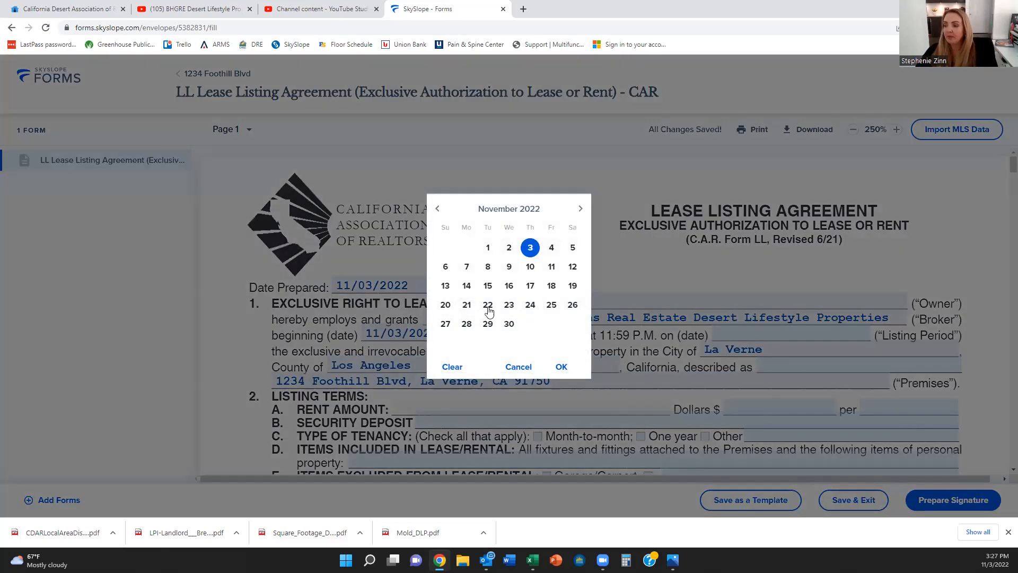
click(530, 285)
click(562, 366)
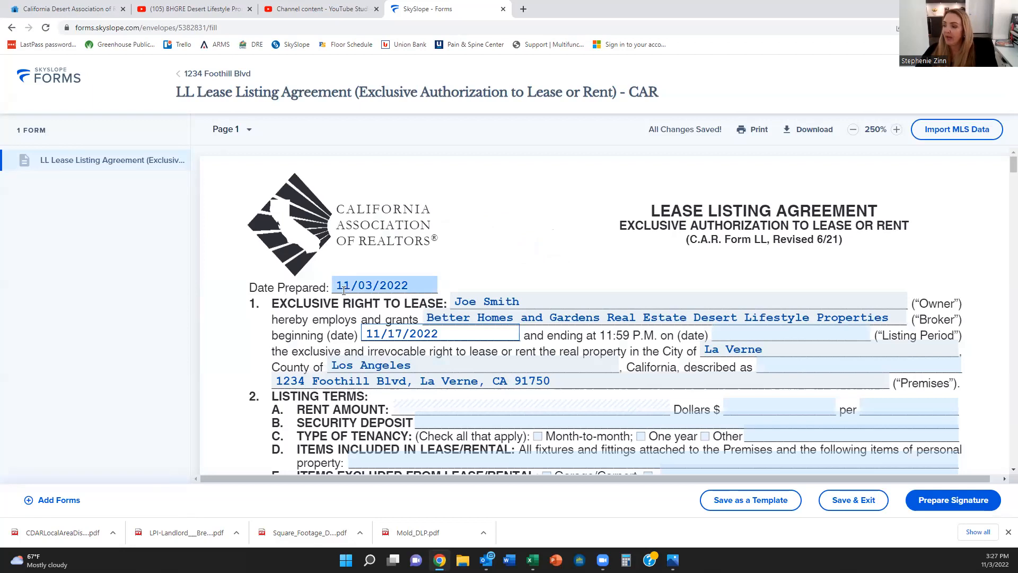
click(404, 333)
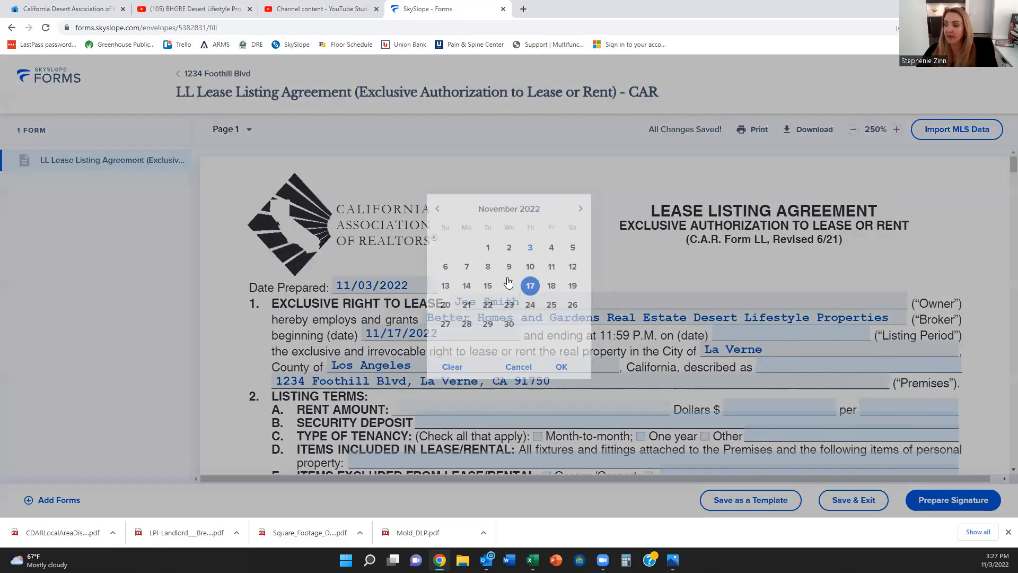
click(531, 247)
click(561, 367)
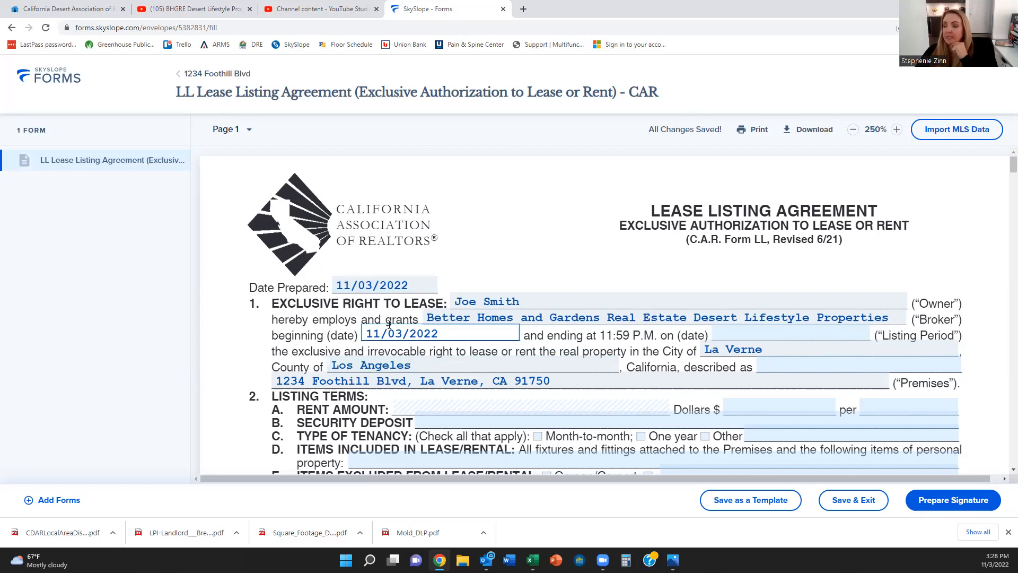
scroll(398, 323, down, 2)
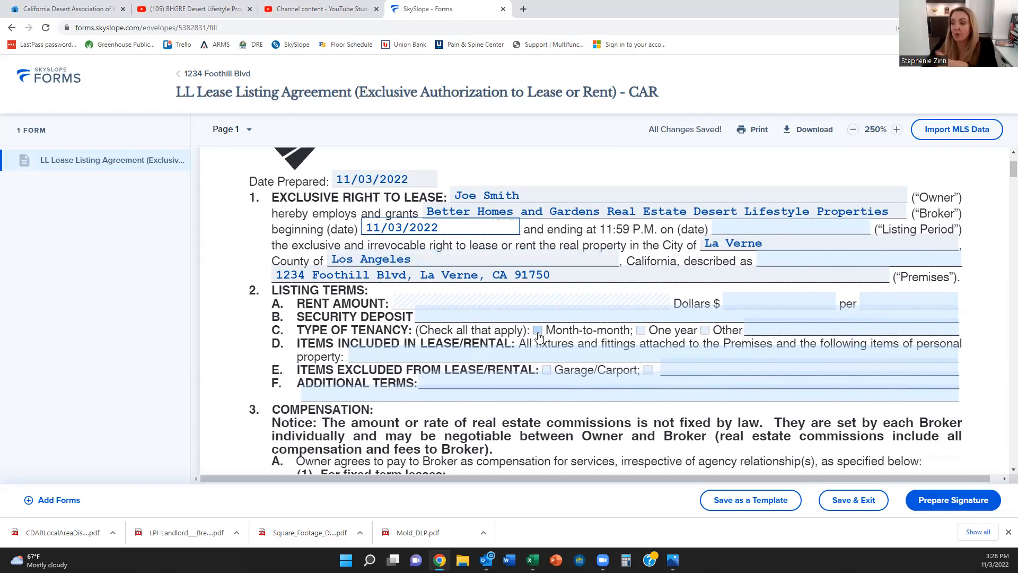
Step: Check One year and Other under Type of Tenancy, describing Other as Seasonal/Short-term
click(641, 330)
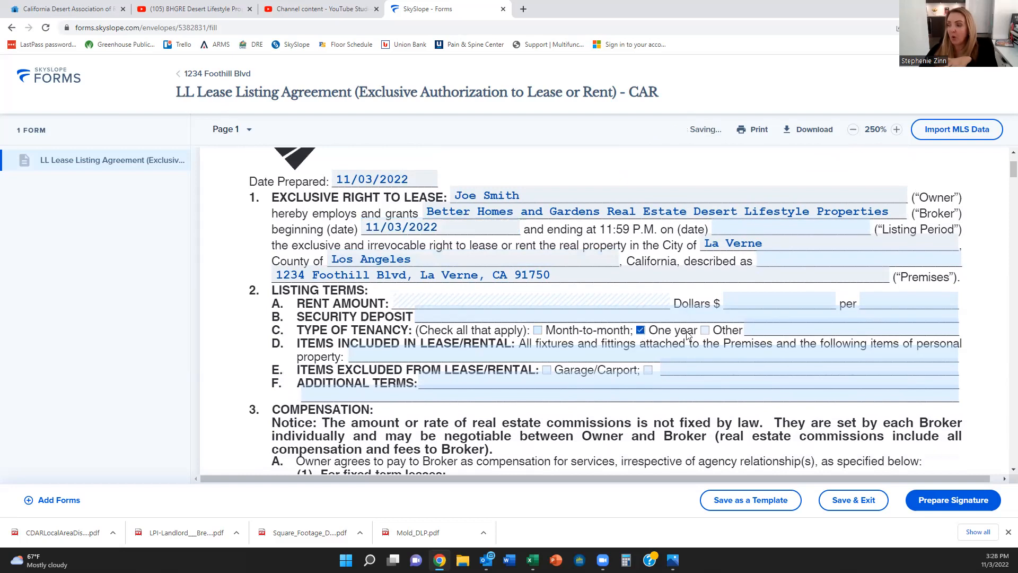
click(705, 330)
click(766, 330)
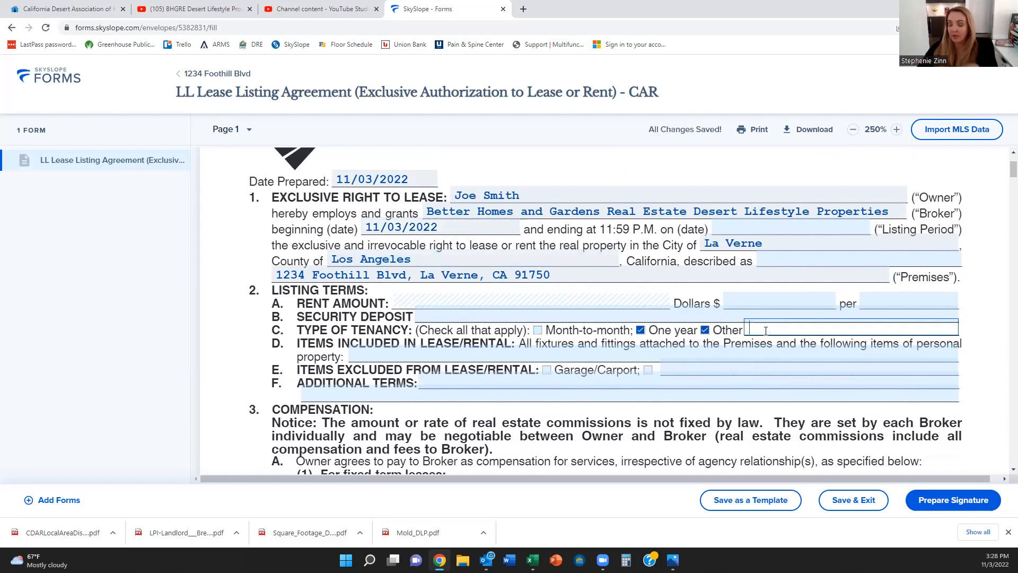
text(Seaso)
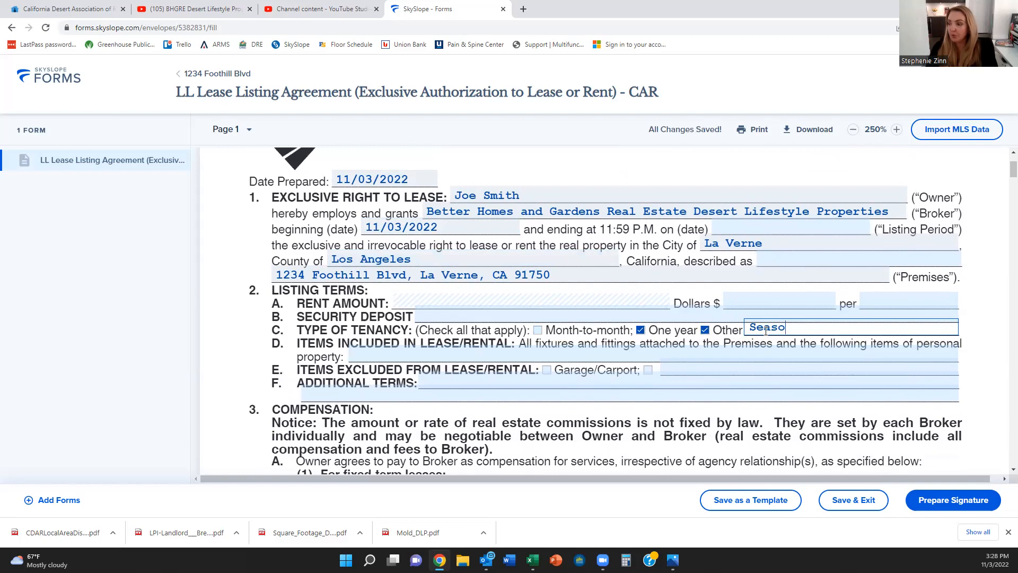
text(nal/)
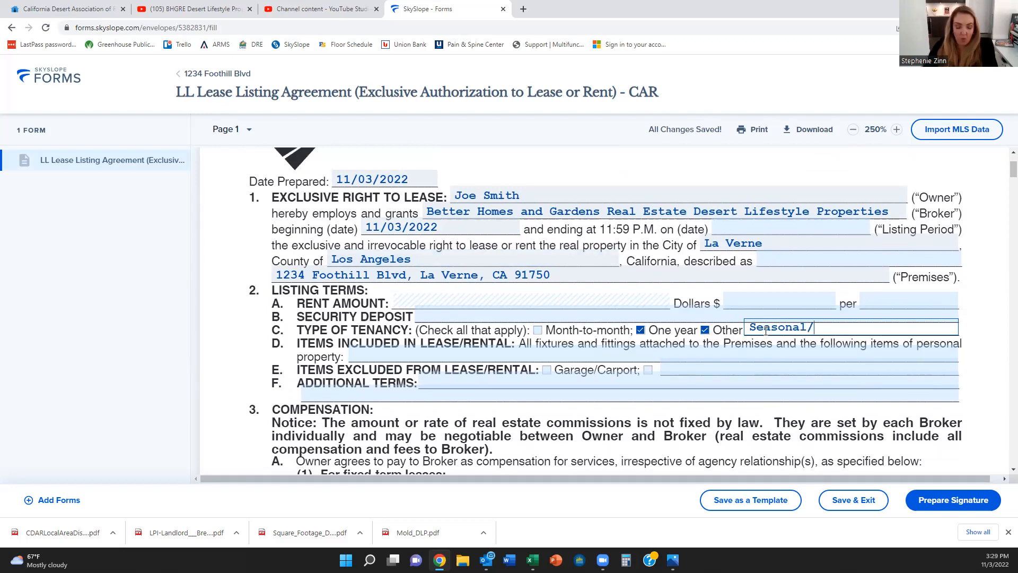
text(Short-term)
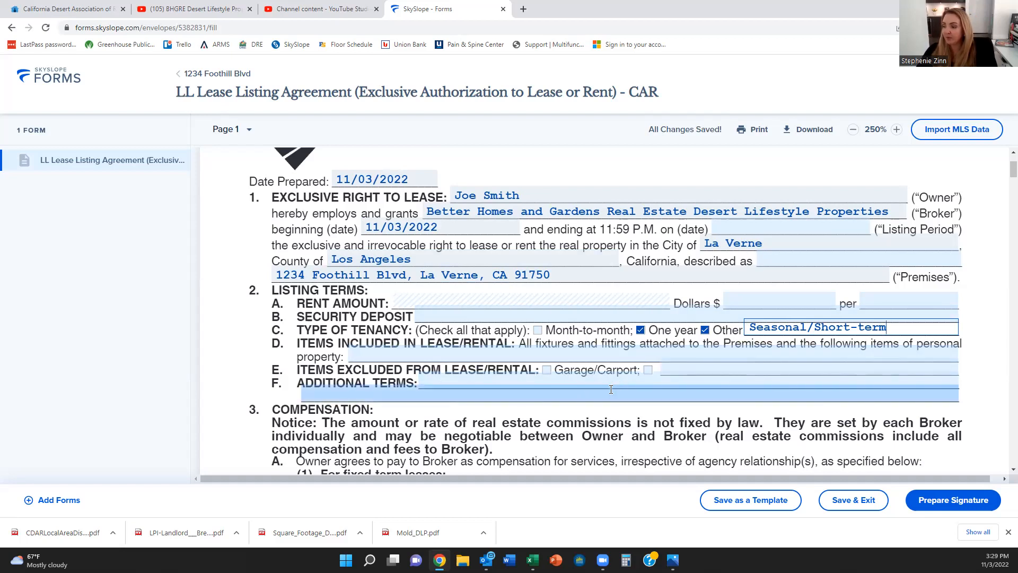
scroll(564, 397, down, 2)
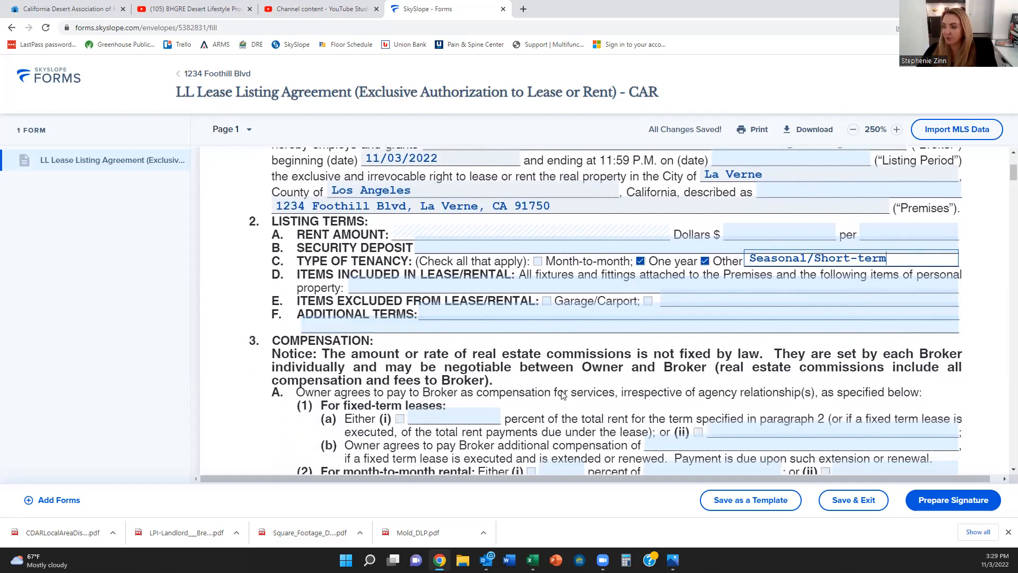
Step: Choose percent-of-total-rent compensation for fixed-term leases in 3A(1)(a)(i) and enter 20.0
click(400, 381)
click(436, 379)
text(20.0)
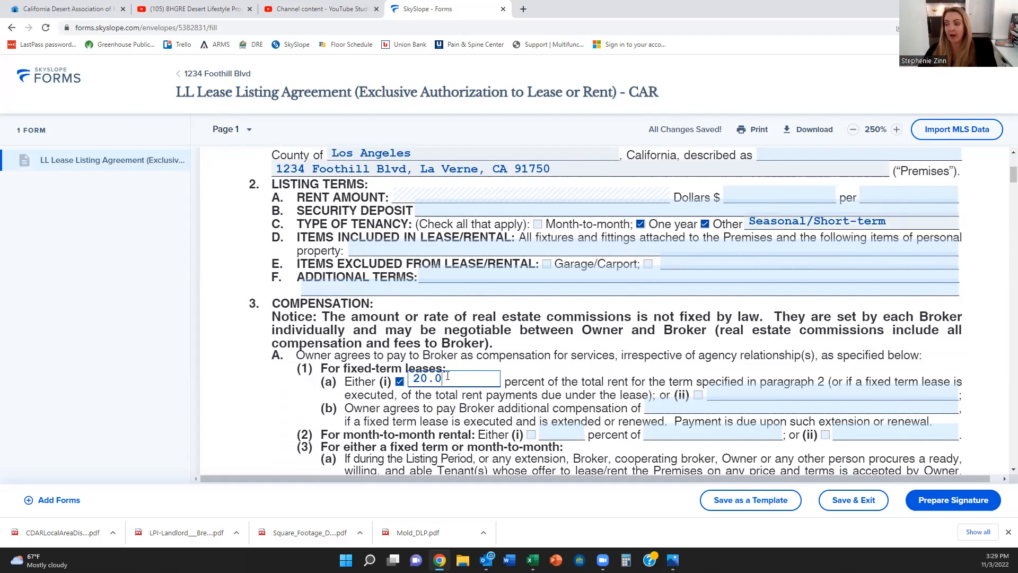
scroll(448, 376, down, 3)
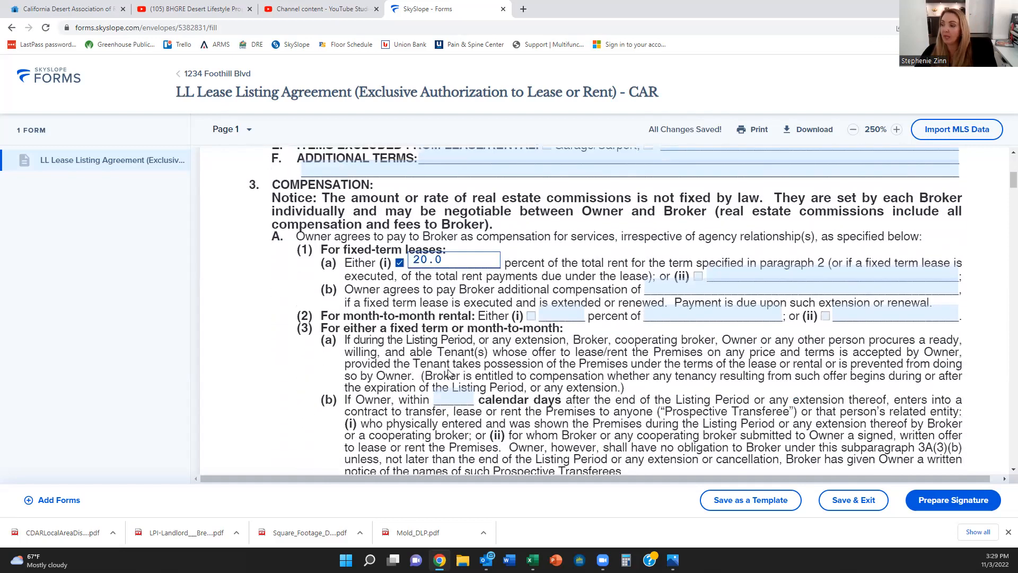
scroll(447, 375, down, 3)
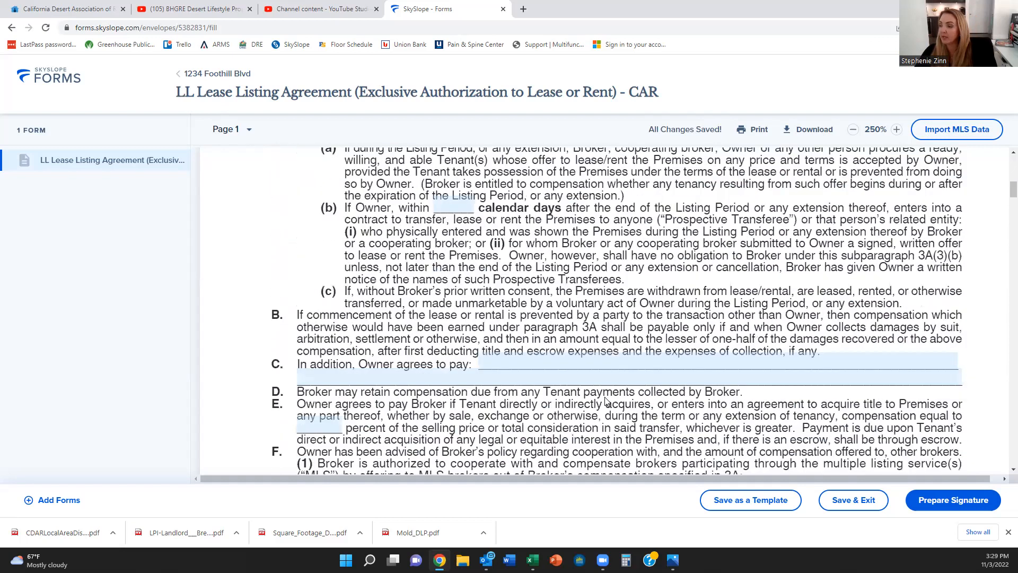
scroll(490, 435, down, 1)
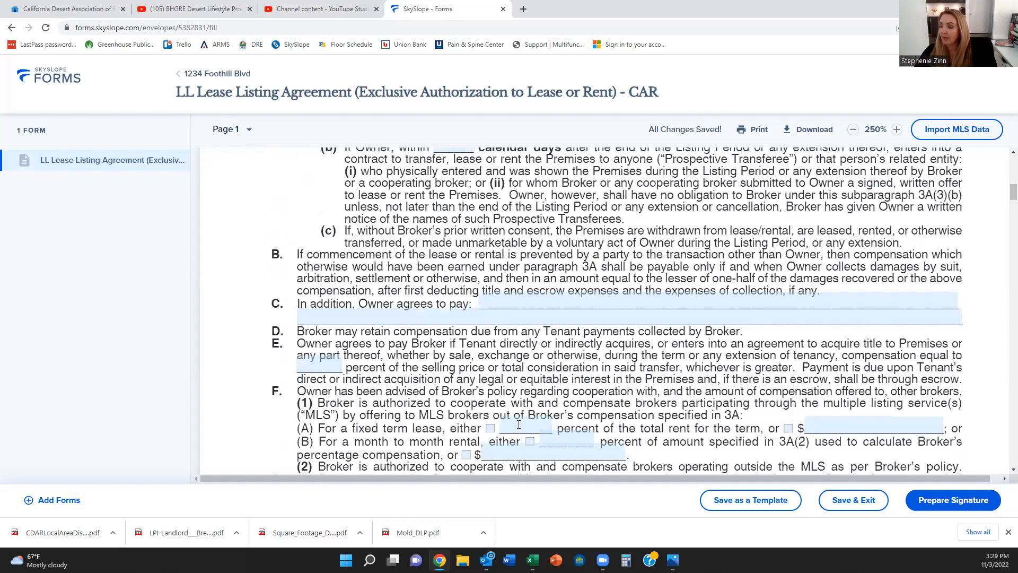
Step: Enter 10.0 percent as the MLS cooperating-broker share in 3F(1)(A)
click(518, 424)
text(10.0)
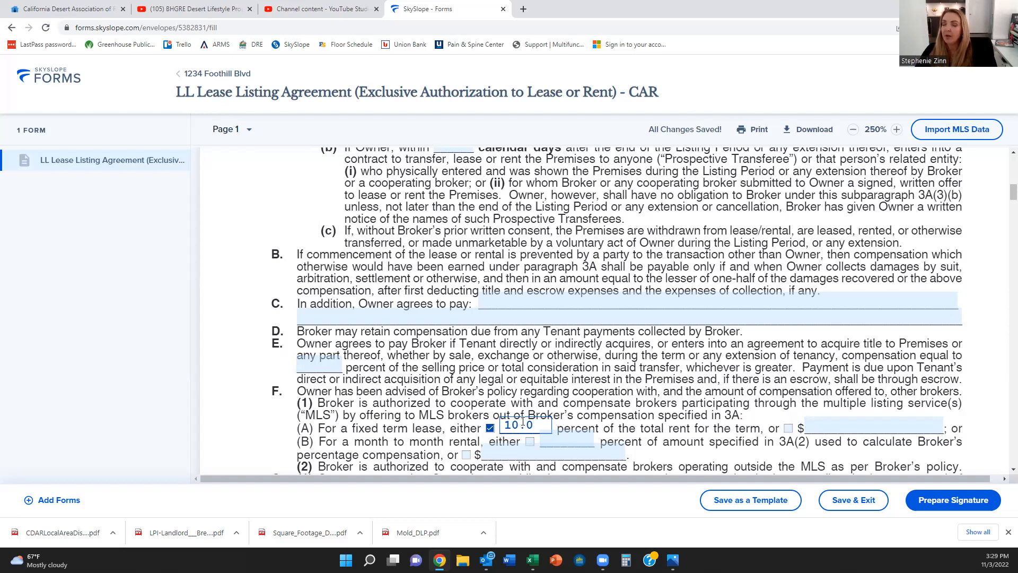
scroll(523, 422, up, 4)
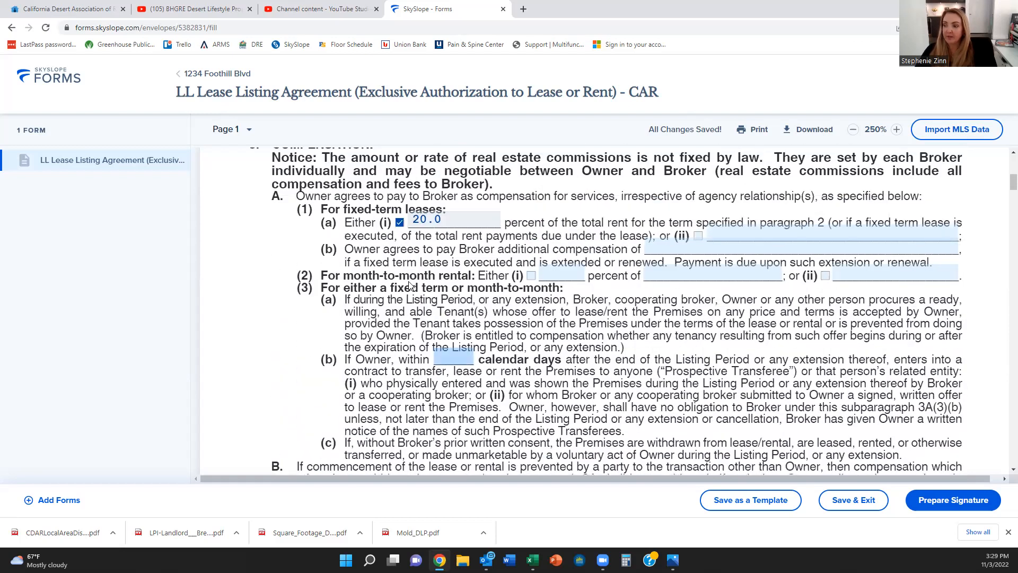
click(413, 220)
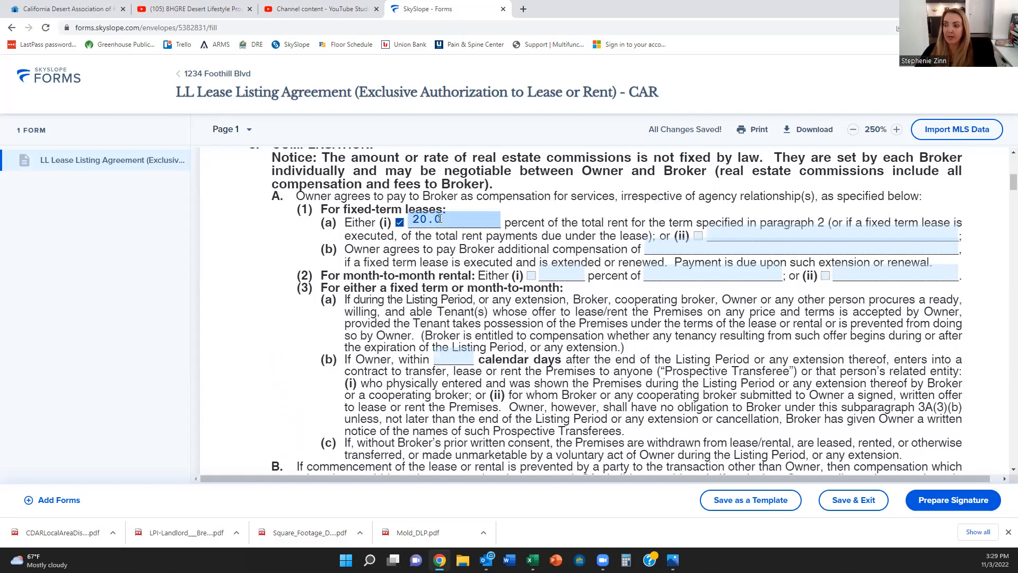
scroll(439, 219, down, 3)
scroll(525, 266, down, 5)
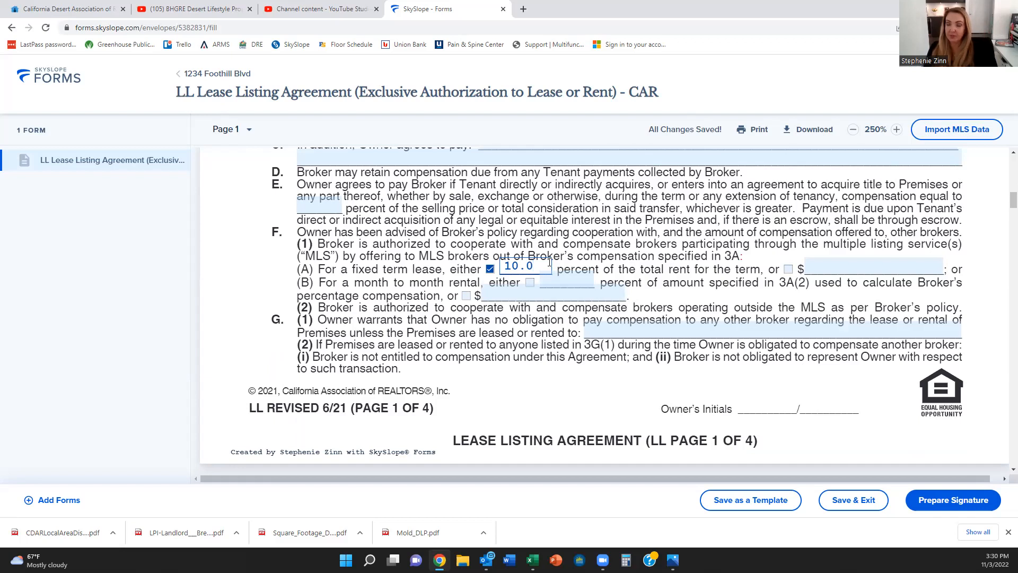
scroll(550, 262, up, 3)
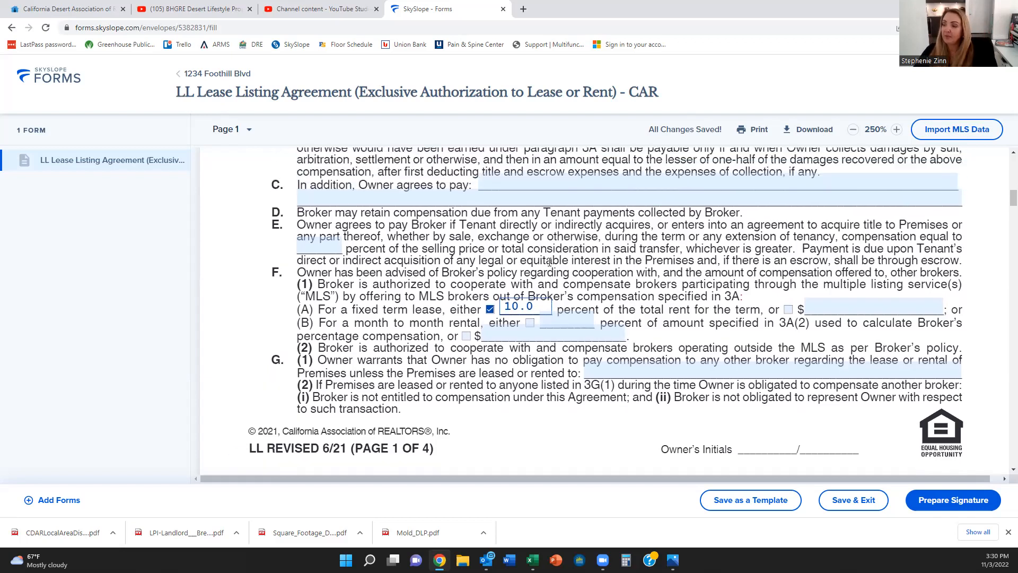
scroll(403, 294, up, 6)
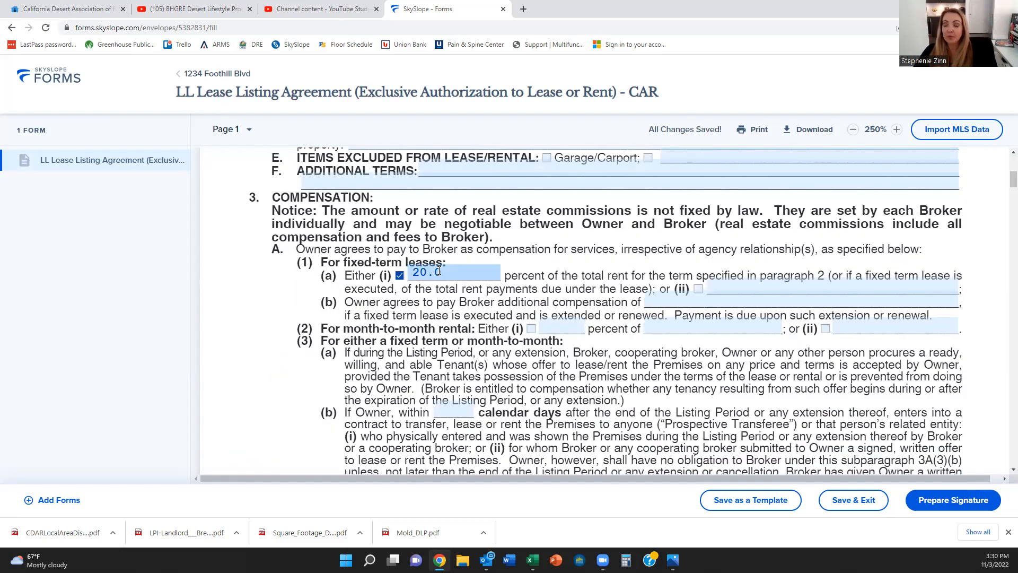
Step: Enter 180 in the calendar-days blank of paragraph 3A(3)(b)
scroll(454, 276, up, 1)
scroll(649, 184, up, 1)
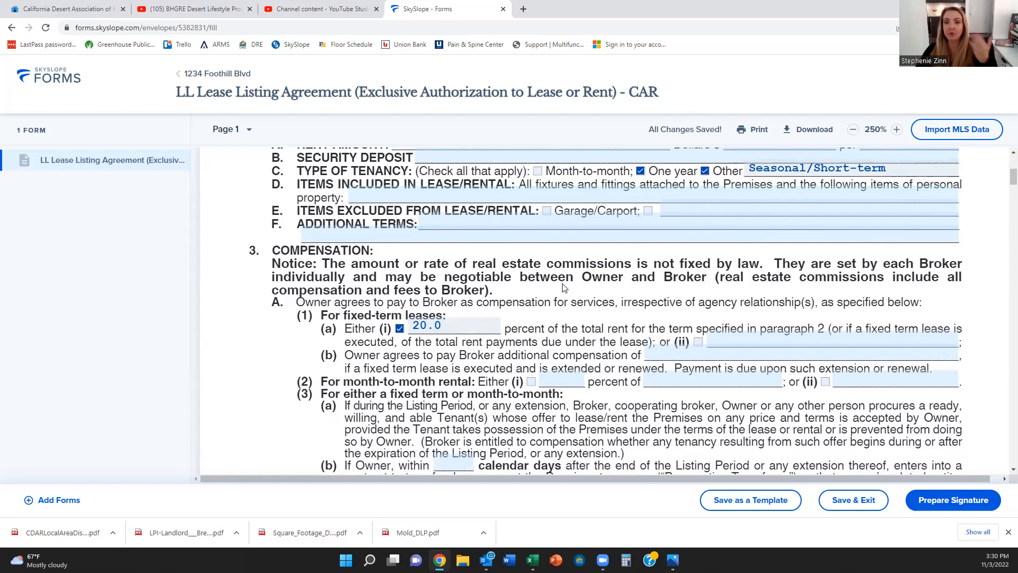
scroll(564, 288, down, 3)
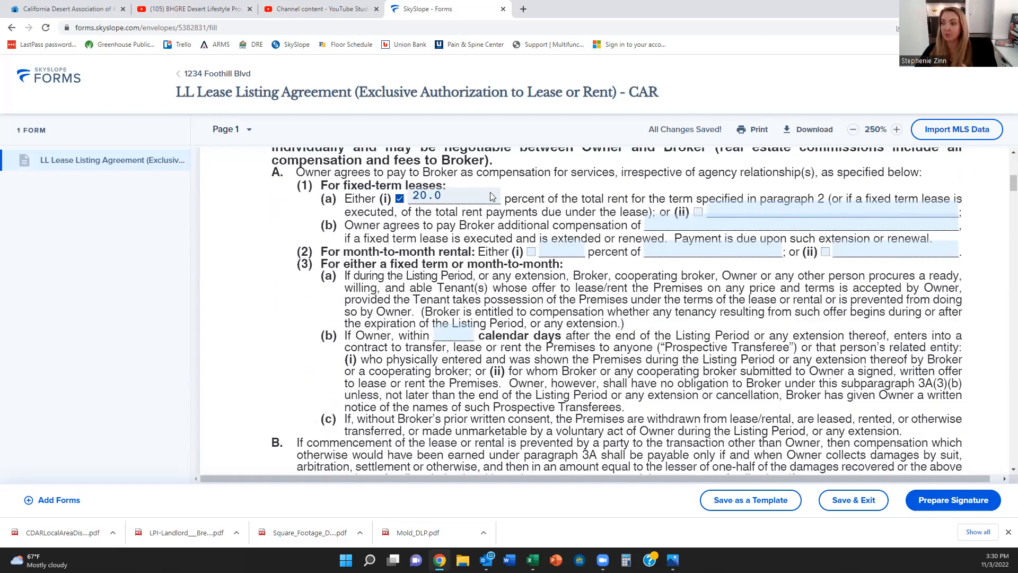
scroll(467, 257, down, 5)
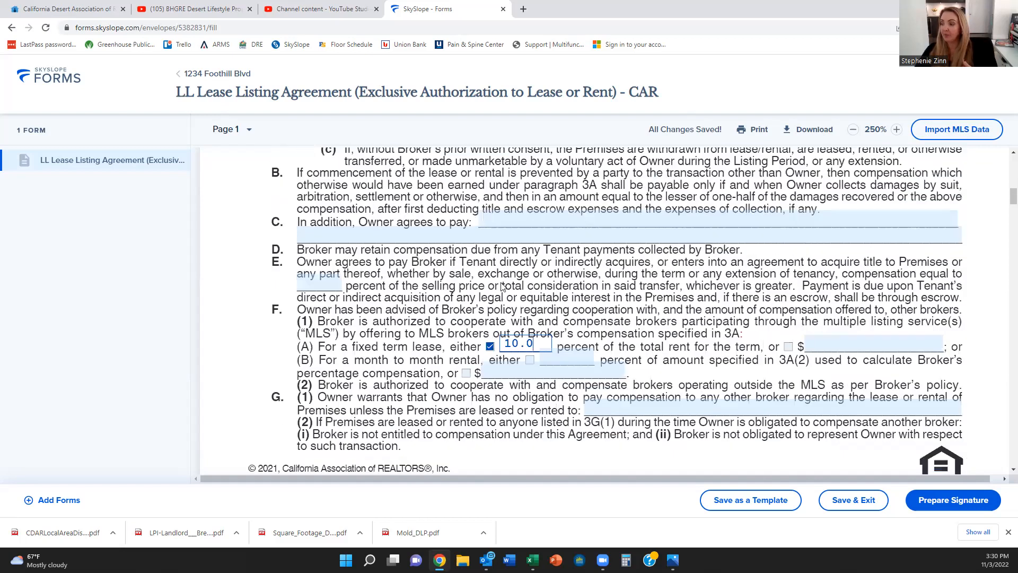
scroll(521, 312, up, 1)
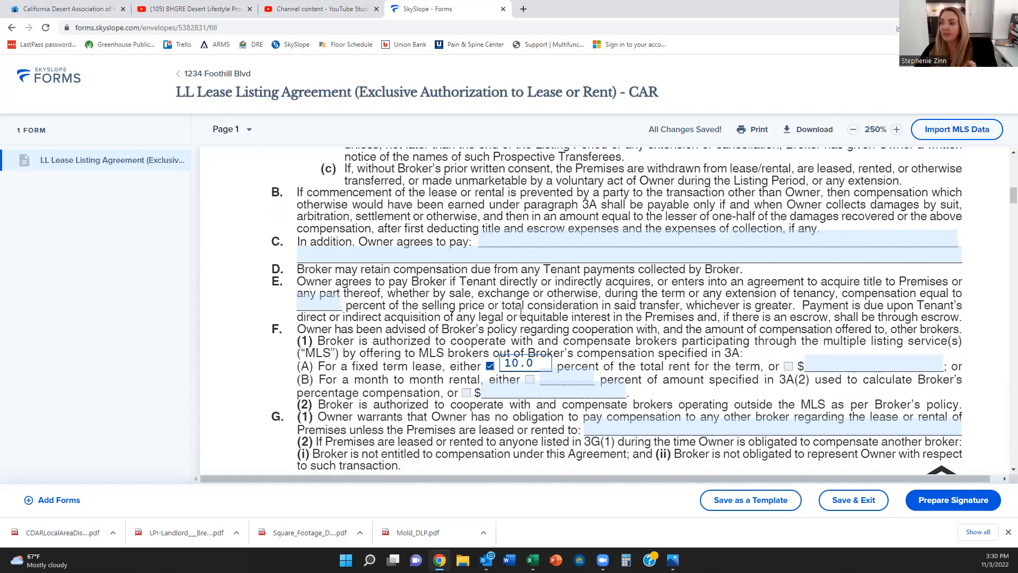
scroll(461, 358, up, 5)
click(454, 359)
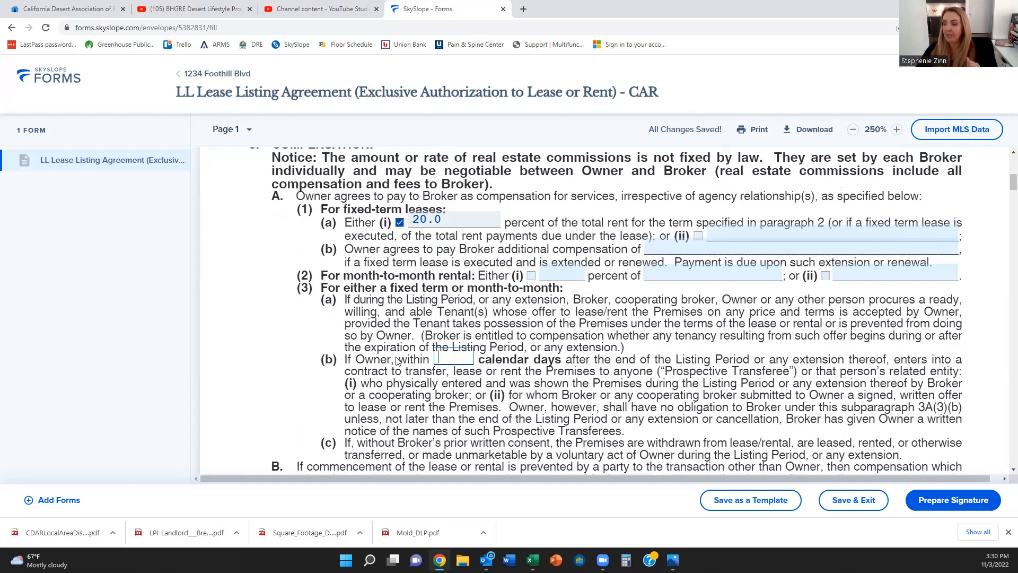
text(180)
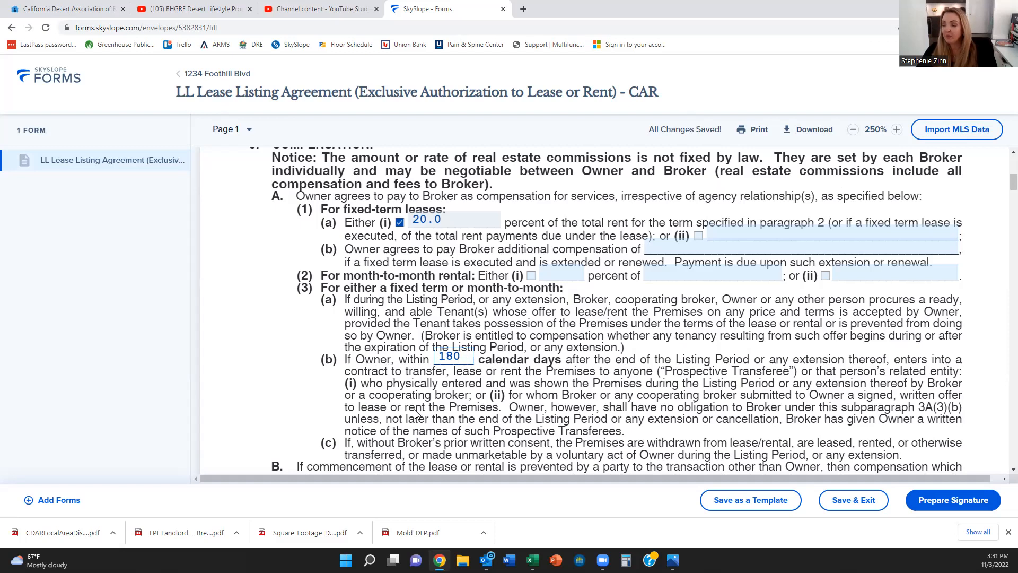
scroll(413, 396, down, 1)
scroll(413, 397, down, 1)
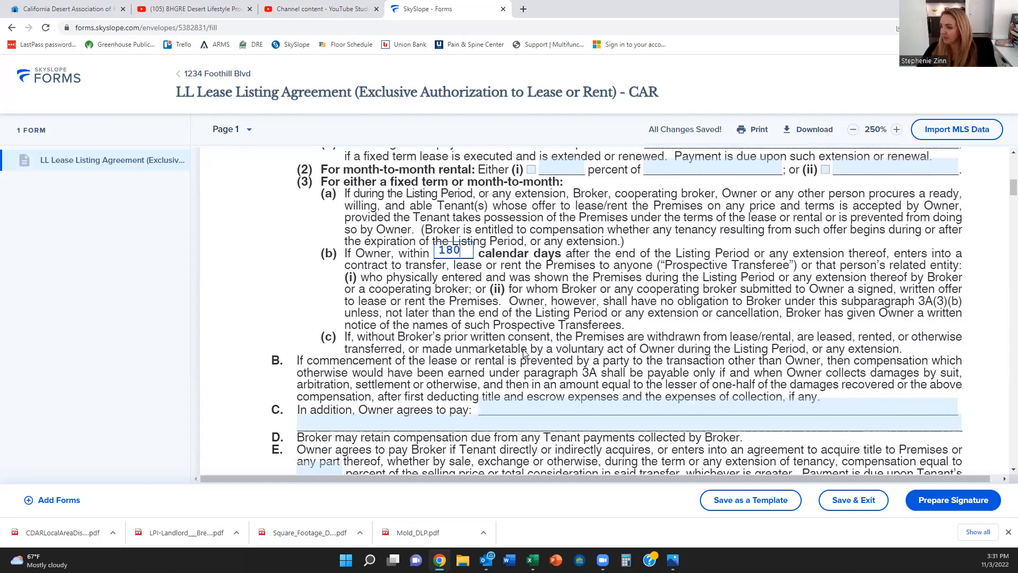
Step: Deselect the 180 calendar-days field so the protection period entry auto-saves
scroll(524, 353, down, 1)
scroll(524, 353, down, 1)
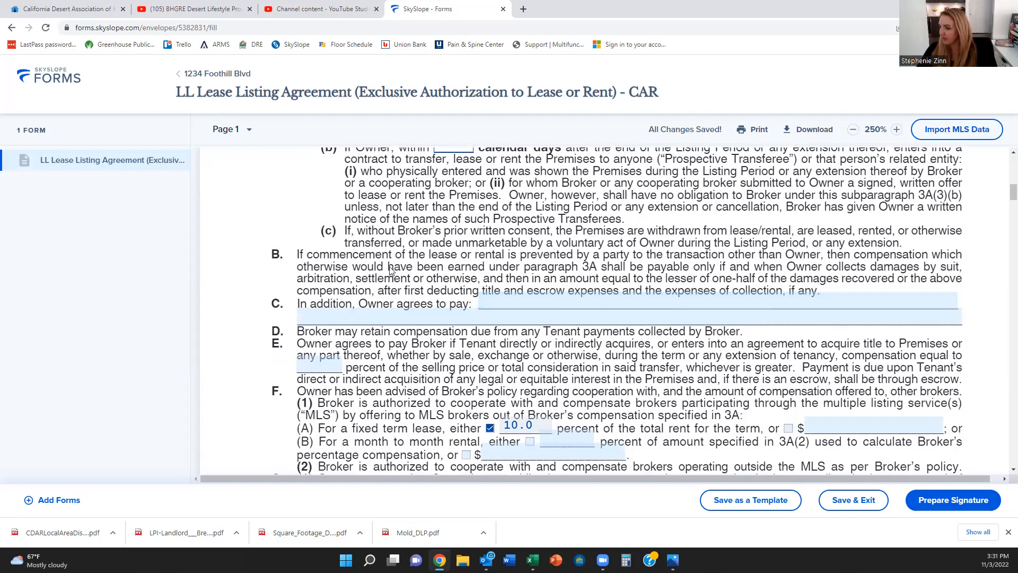
scroll(509, 318, up, 1)
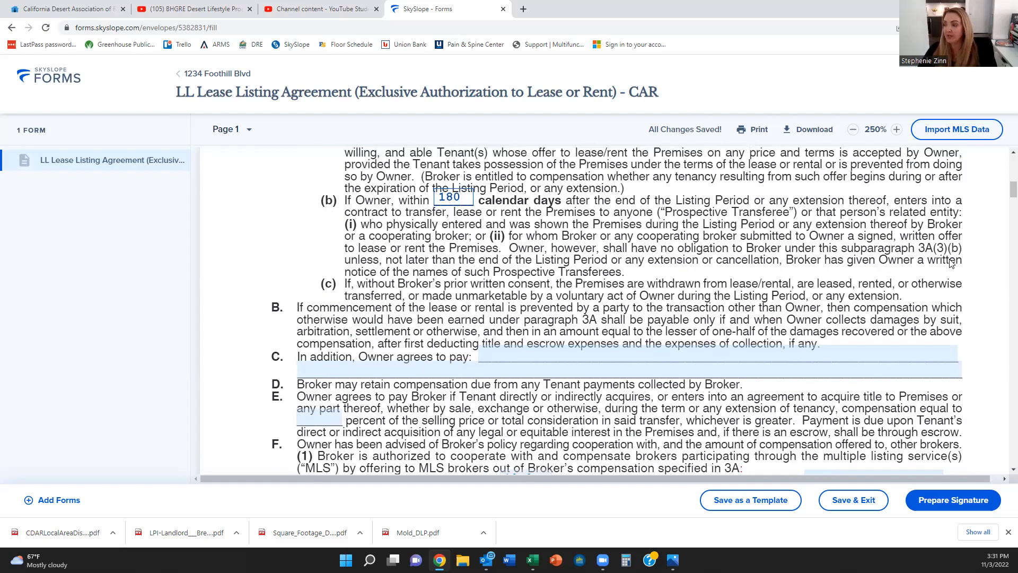
click(487, 281)
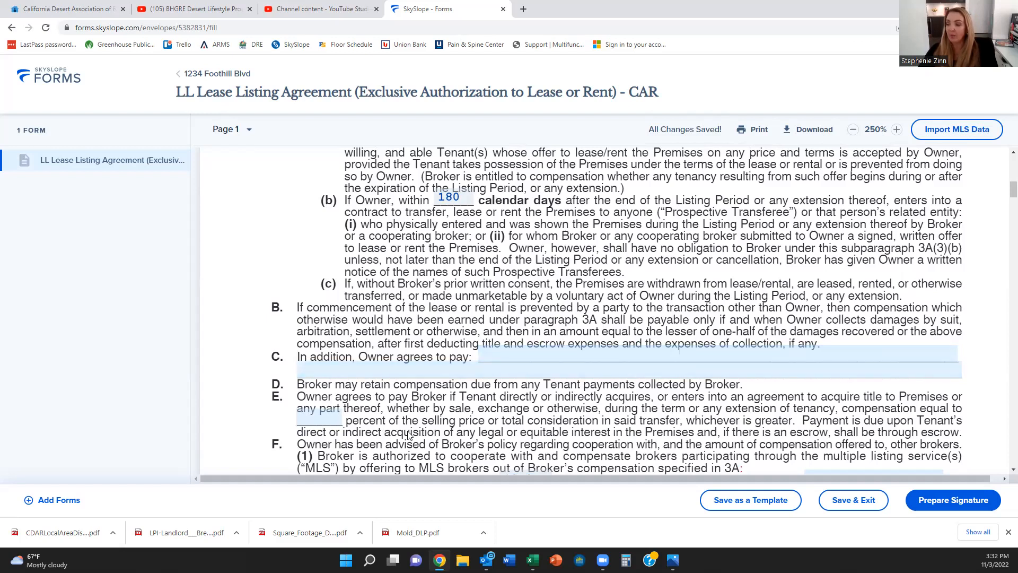
scroll(445, 419, down, 3)
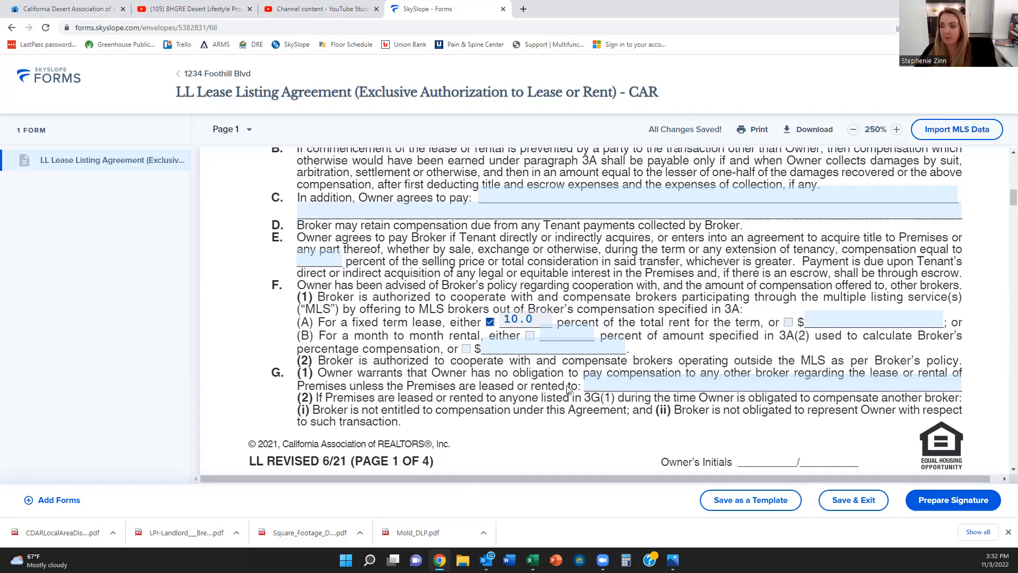
scroll(567, 390, down, 1)
scroll(393, 314, down, 5)
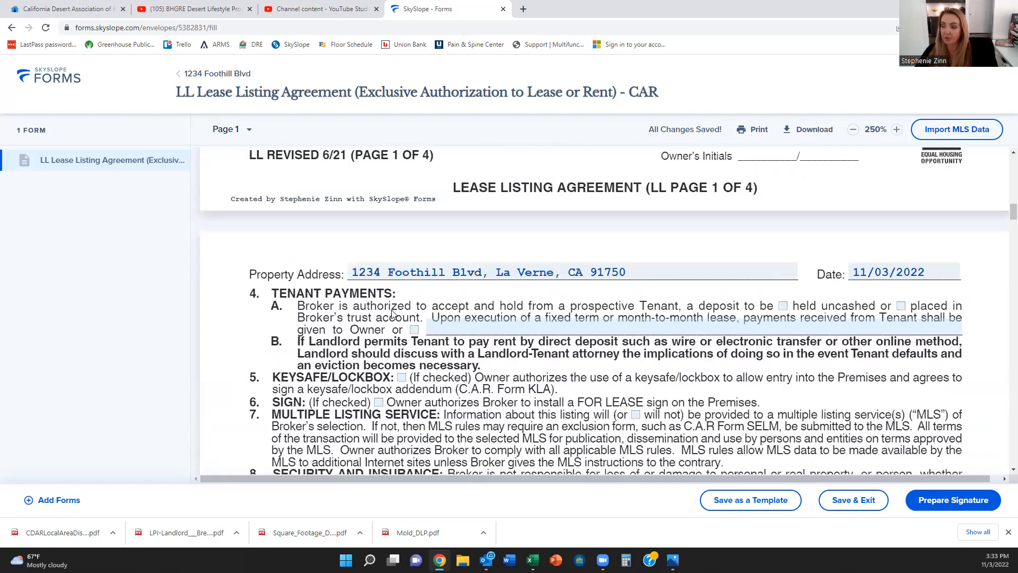
scroll(393, 314, down, 1)
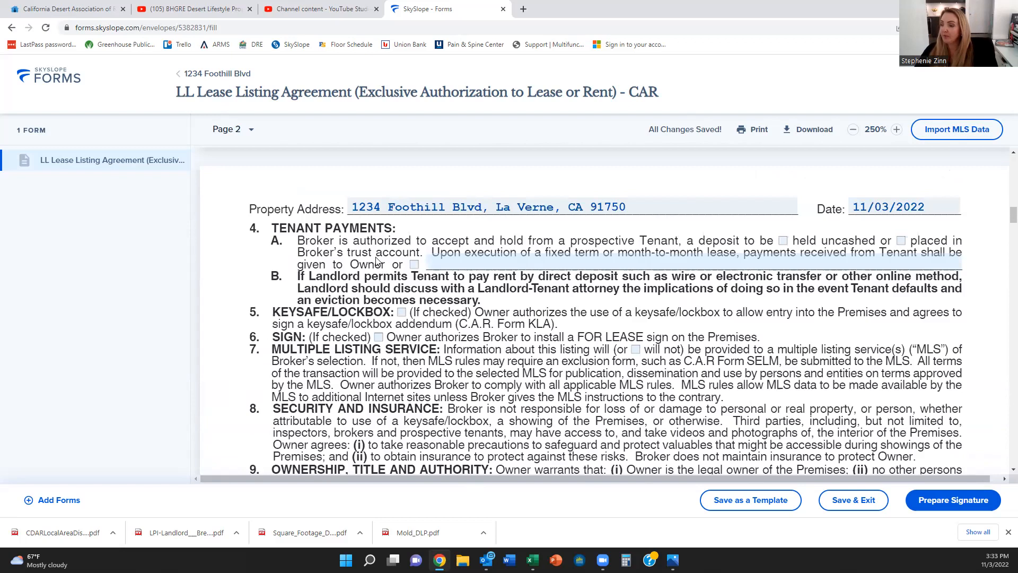
scroll(378, 260, down, 2)
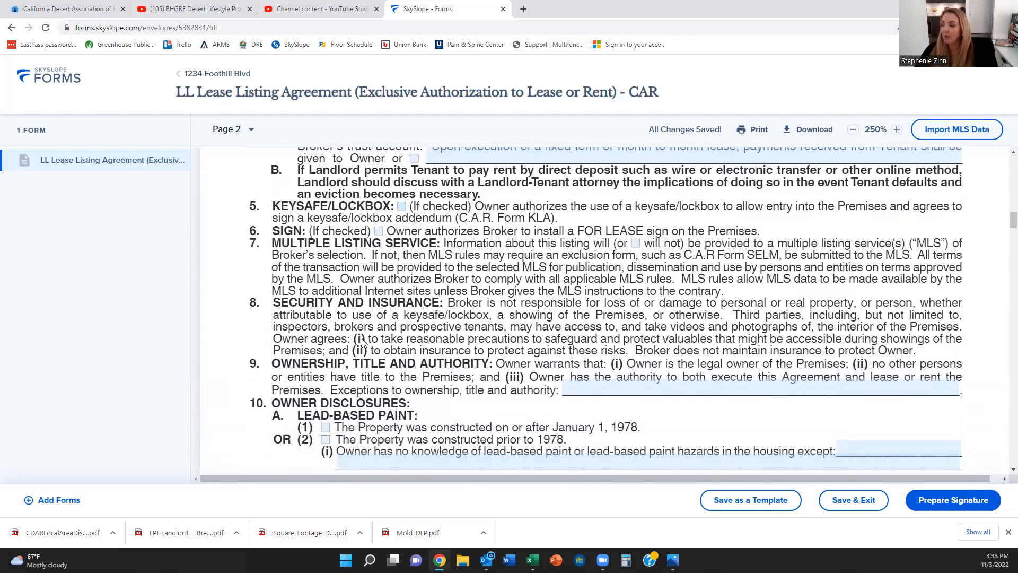
scroll(365, 342, down, 2)
scroll(331, 331, down, 1)
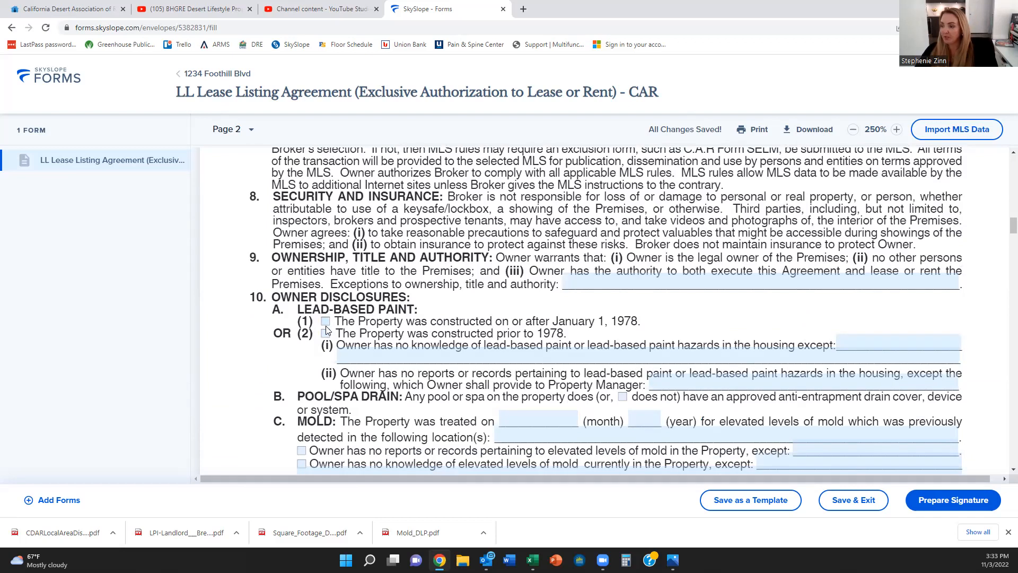
scroll(362, 331, down, 3)
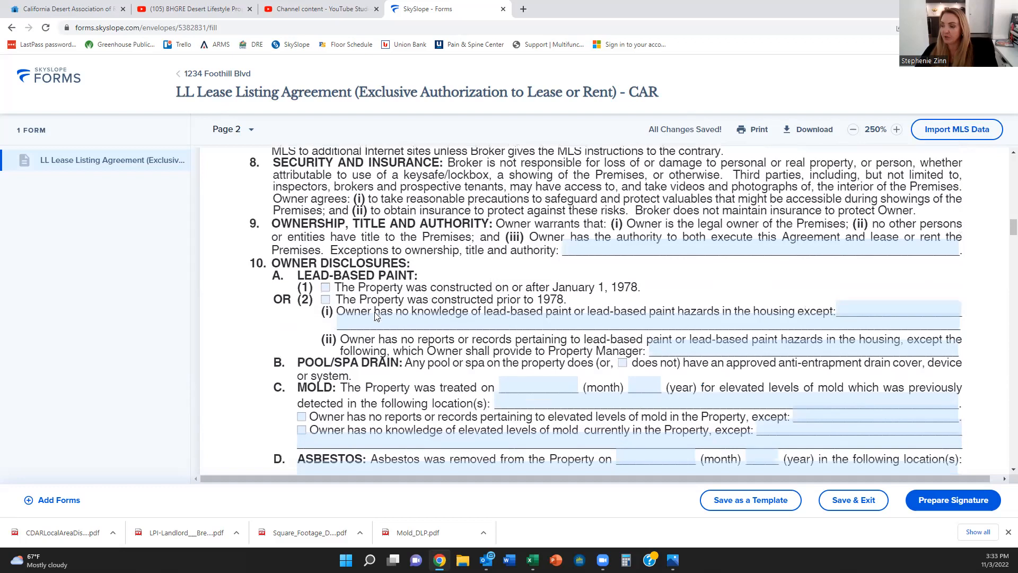
scroll(394, 280, up, 1)
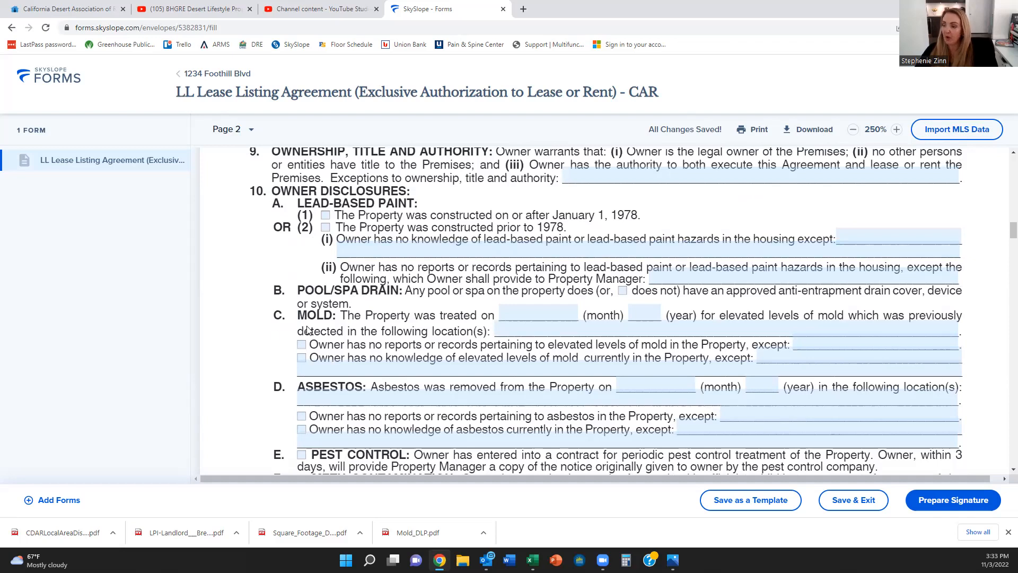
scroll(371, 398, down, 3)
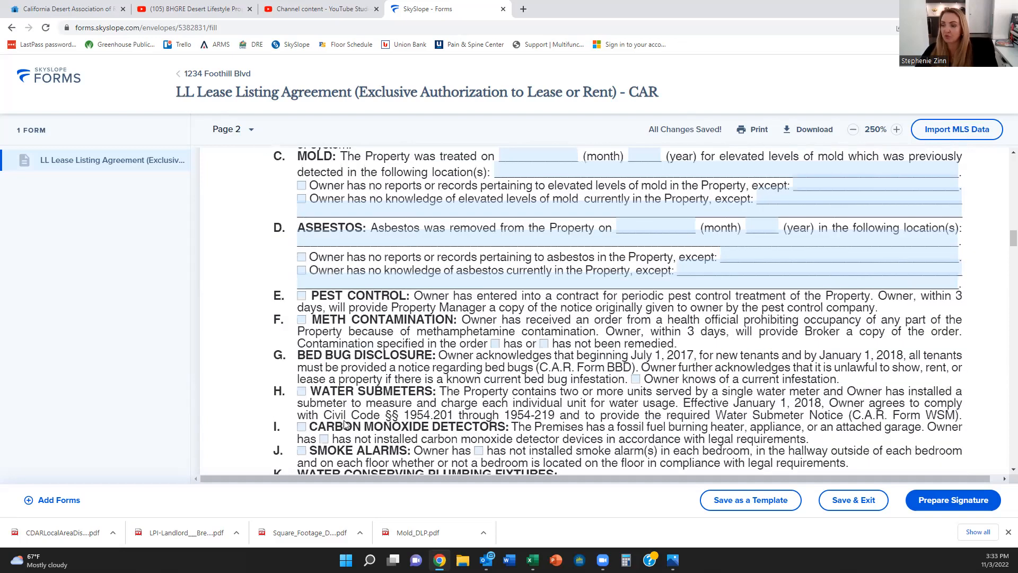
scroll(365, 269, down, 1)
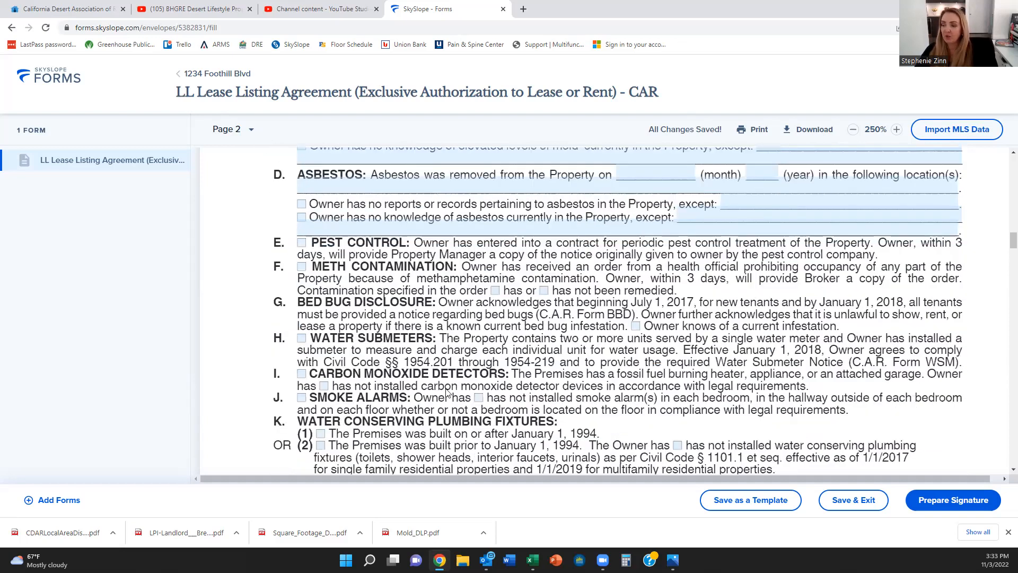
scroll(380, 388, down, 1)
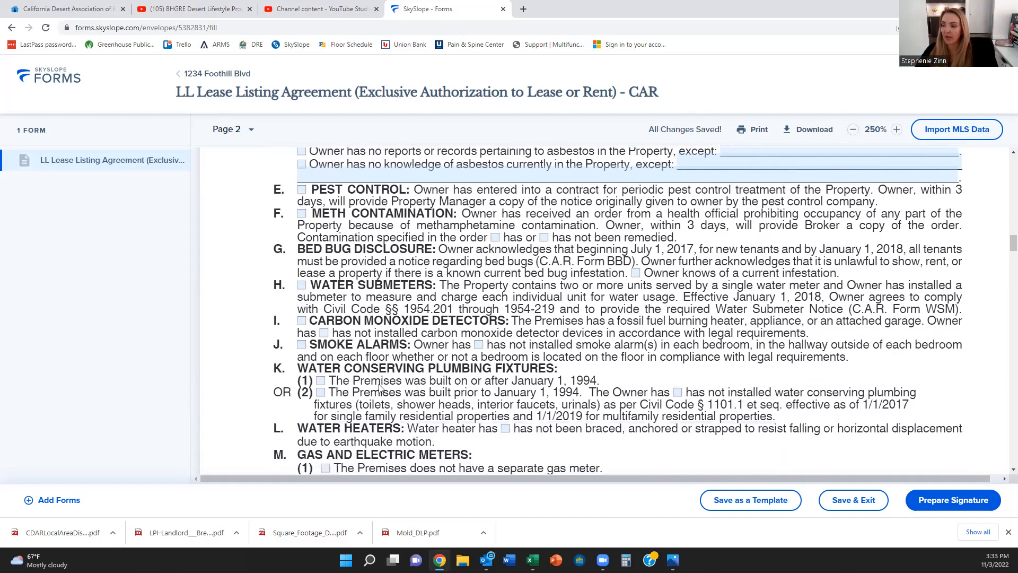
scroll(380, 364, down, 1)
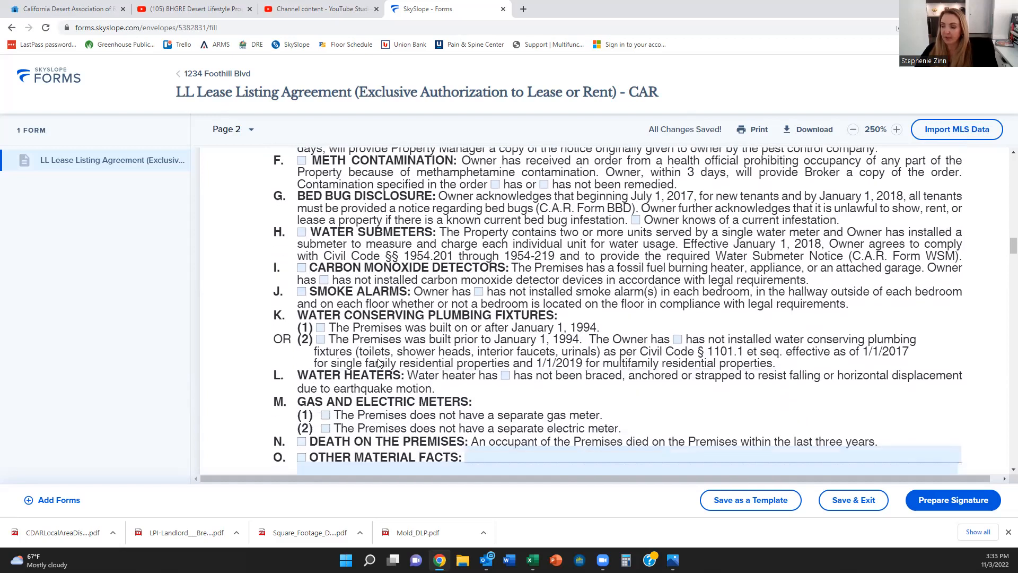
scroll(359, 375, down, 1)
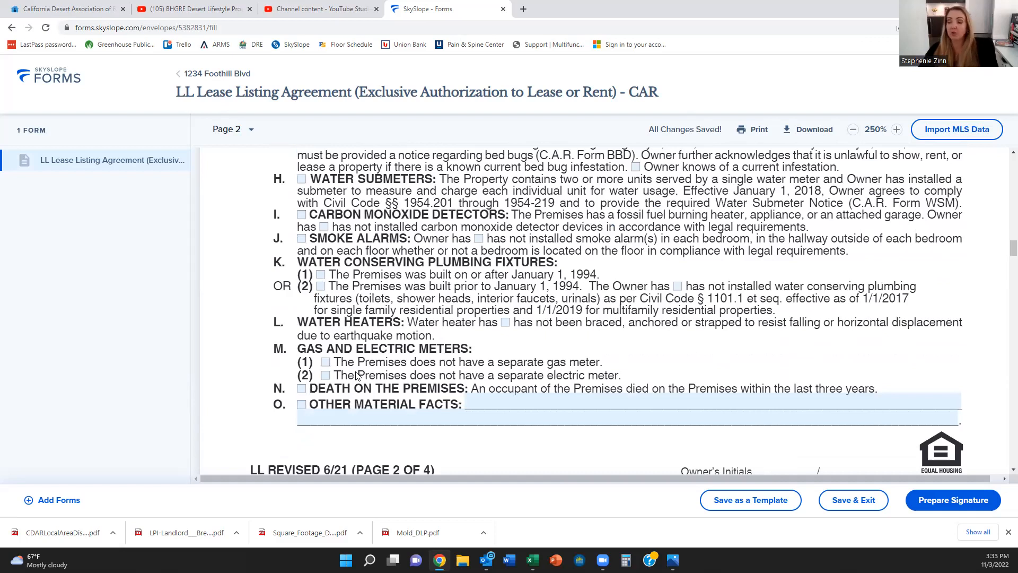
scroll(357, 282, down, 6)
scroll(357, 283, down, 2)
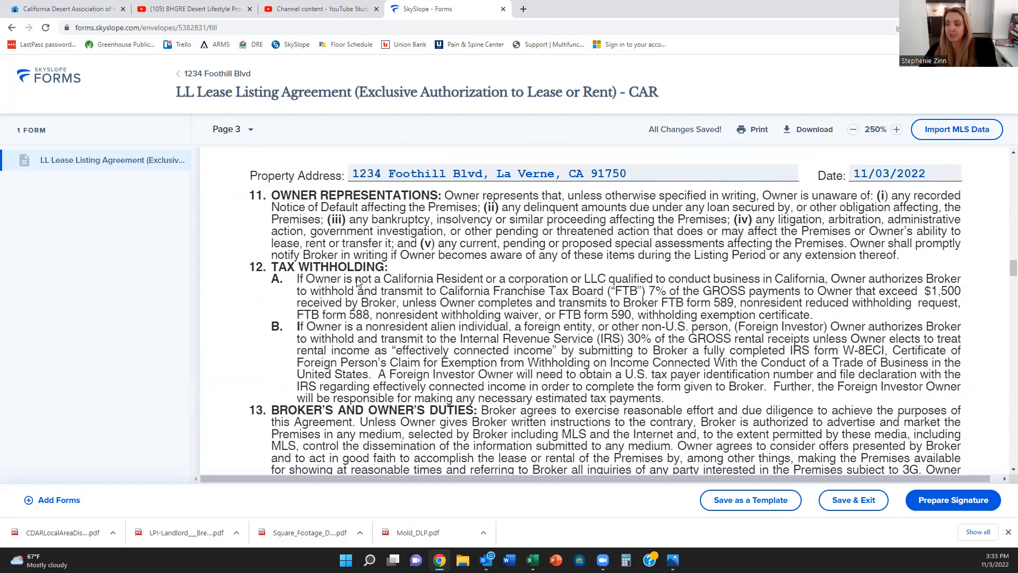
scroll(357, 282, down, 7)
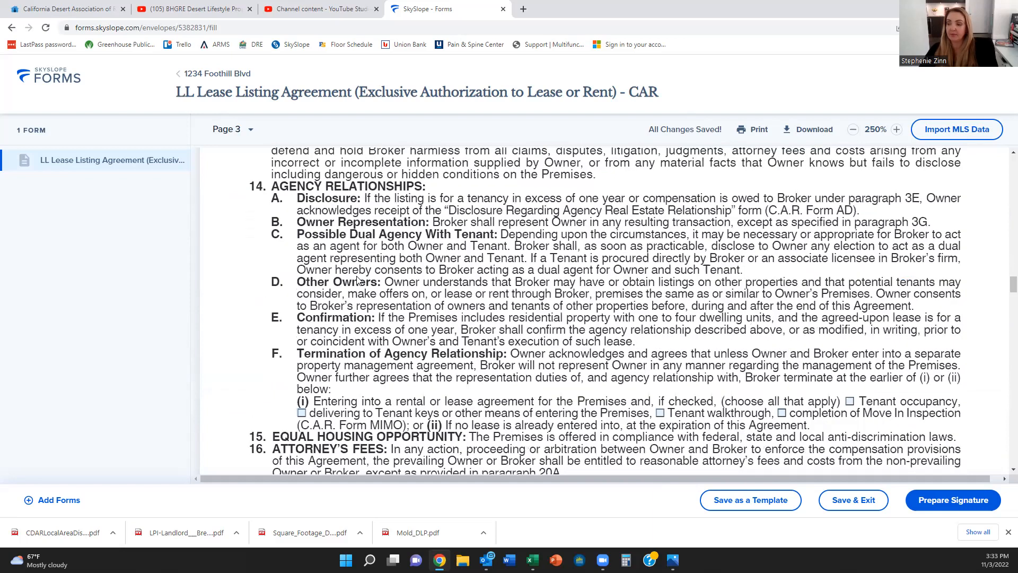
scroll(357, 281, down, 4)
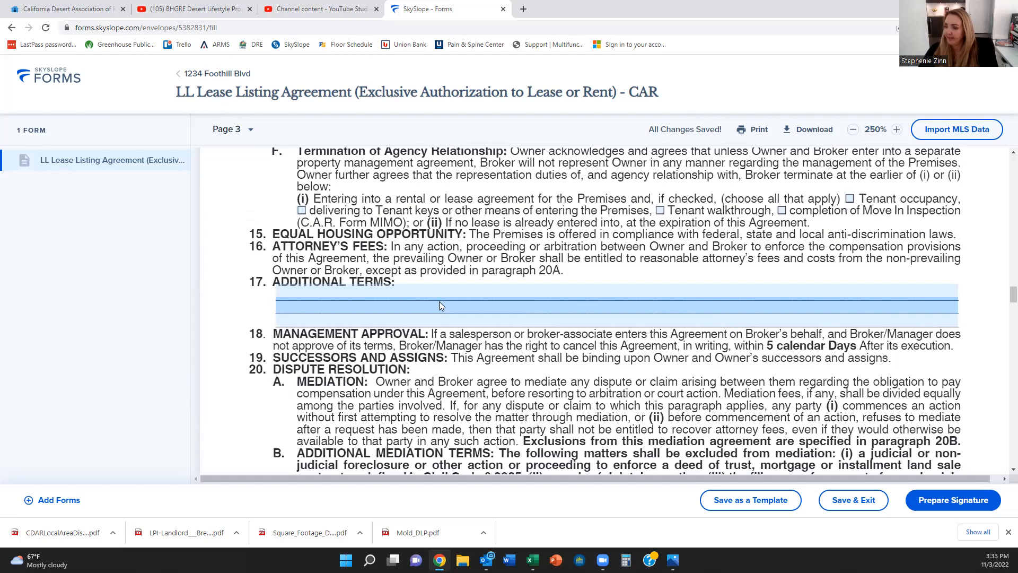
scroll(410, 350, down, 5)
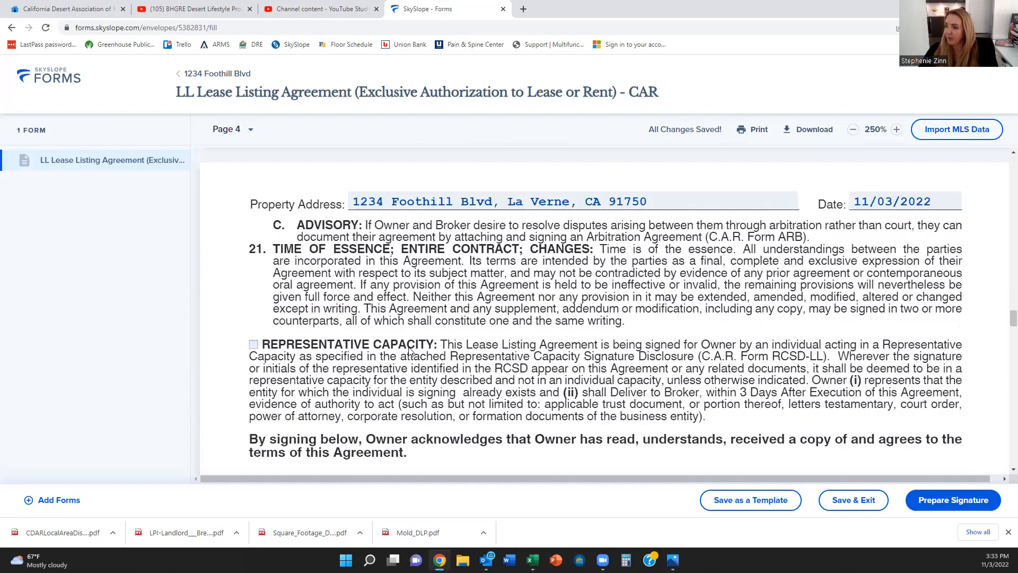
scroll(409, 350, down, 10)
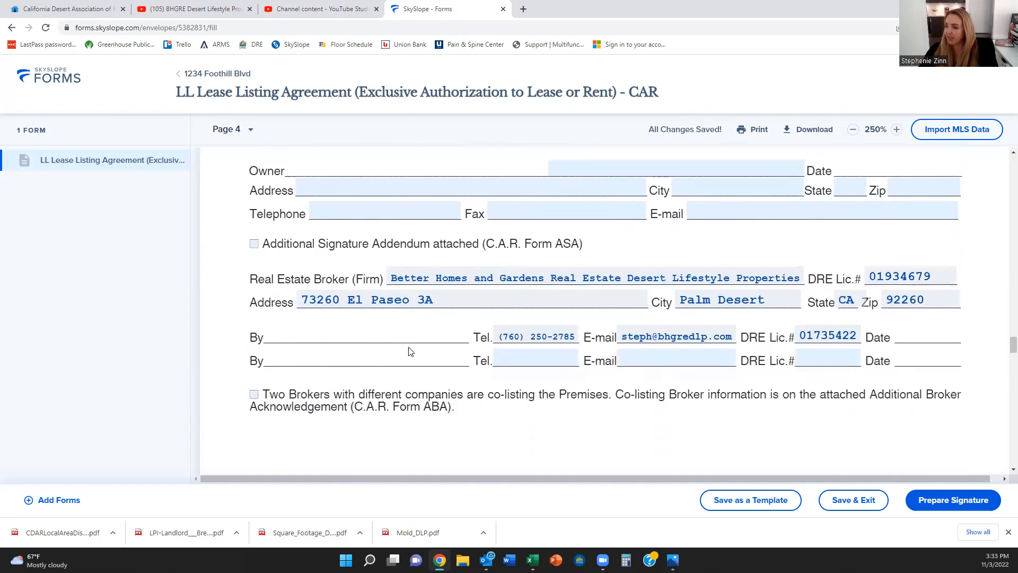
scroll(410, 351, down, 5)
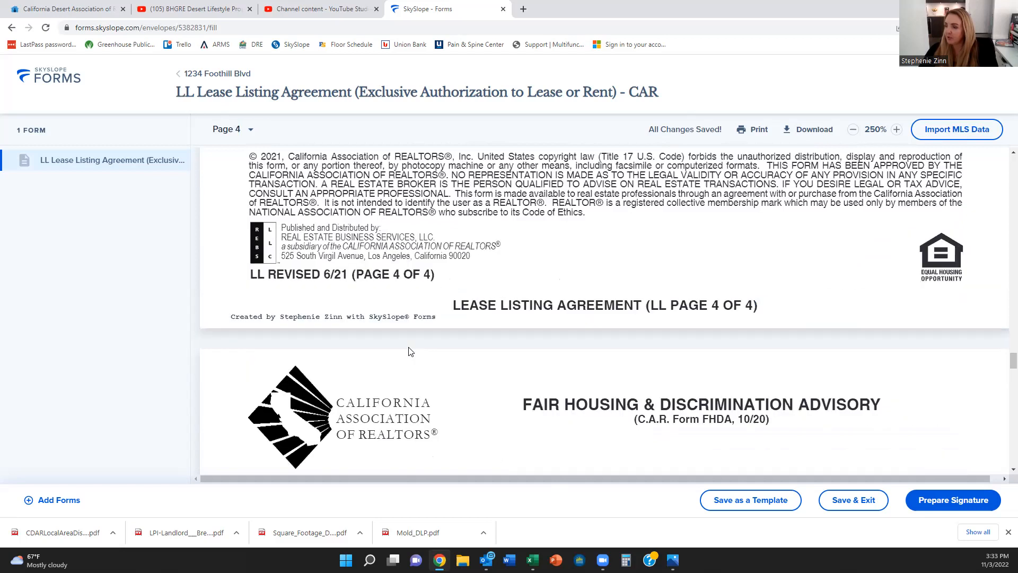
scroll(410, 351, down, 5)
scroll(409, 350, down, 5)
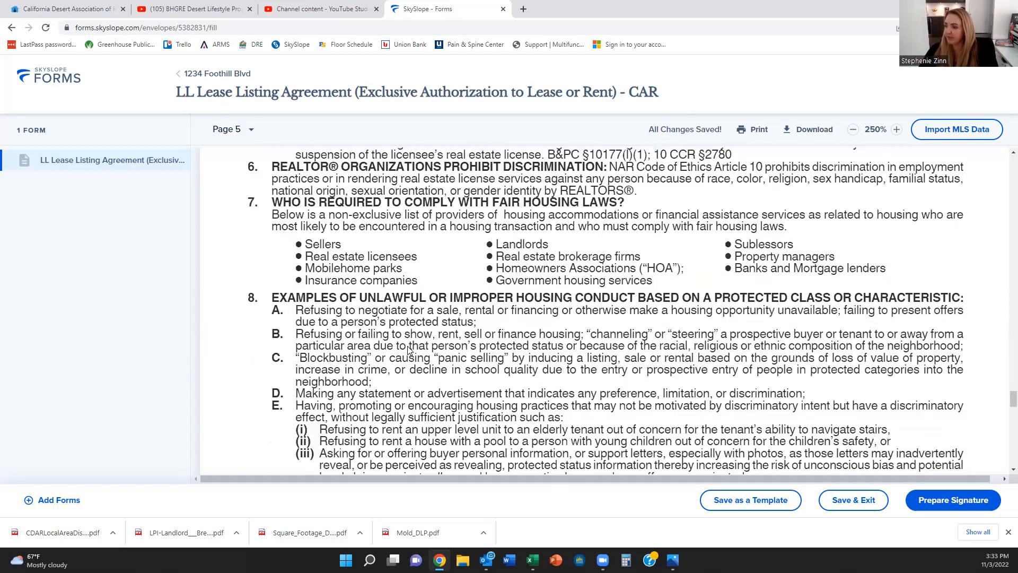
scroll(409, 350, down, 5)
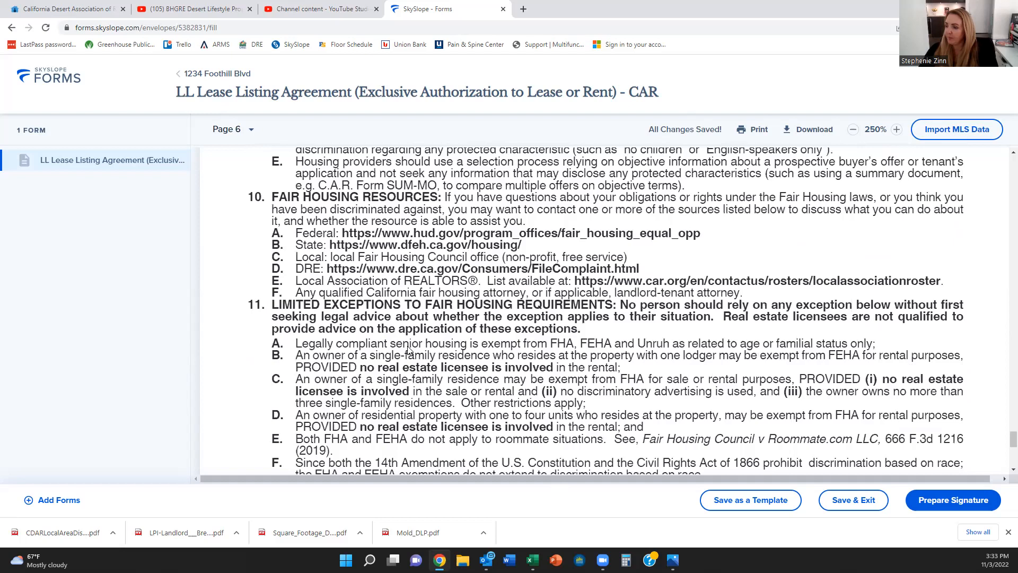
scroll(409, 350, down, 5)
scroll(409, 350, up, 5)
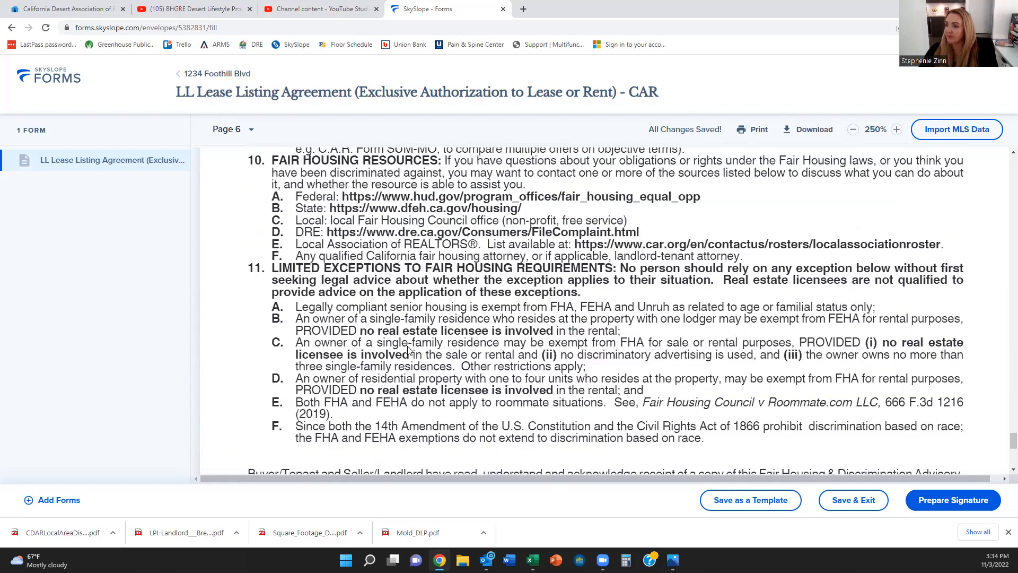
scroll(574, 240, up, 2)
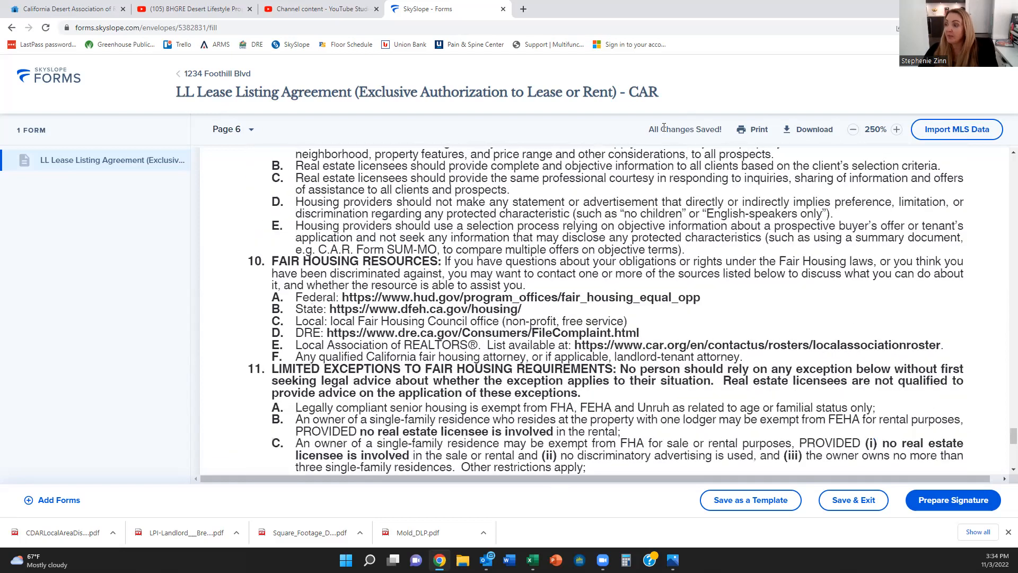
scroll(650, 142, up, 1)
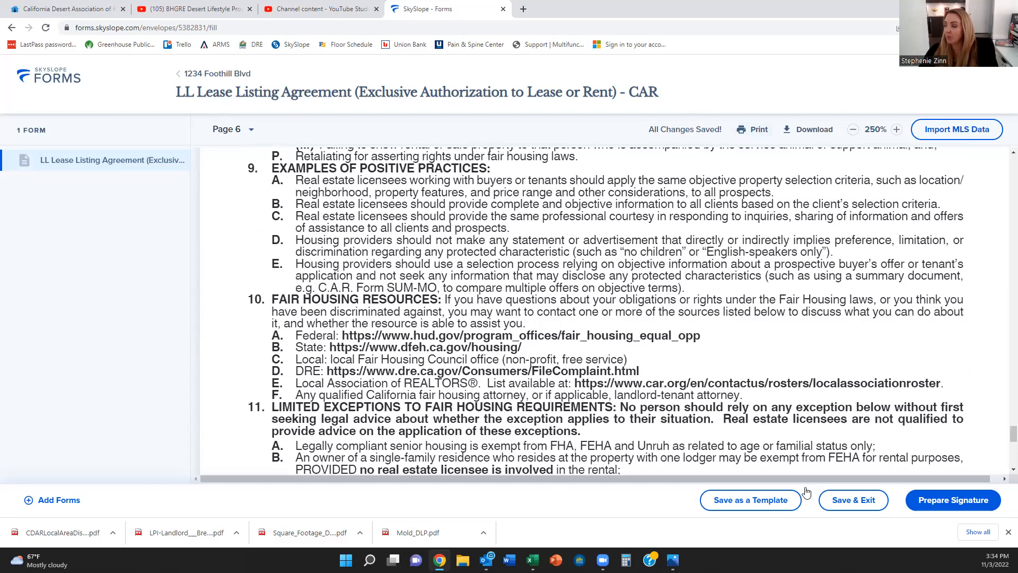
click(223, 73)
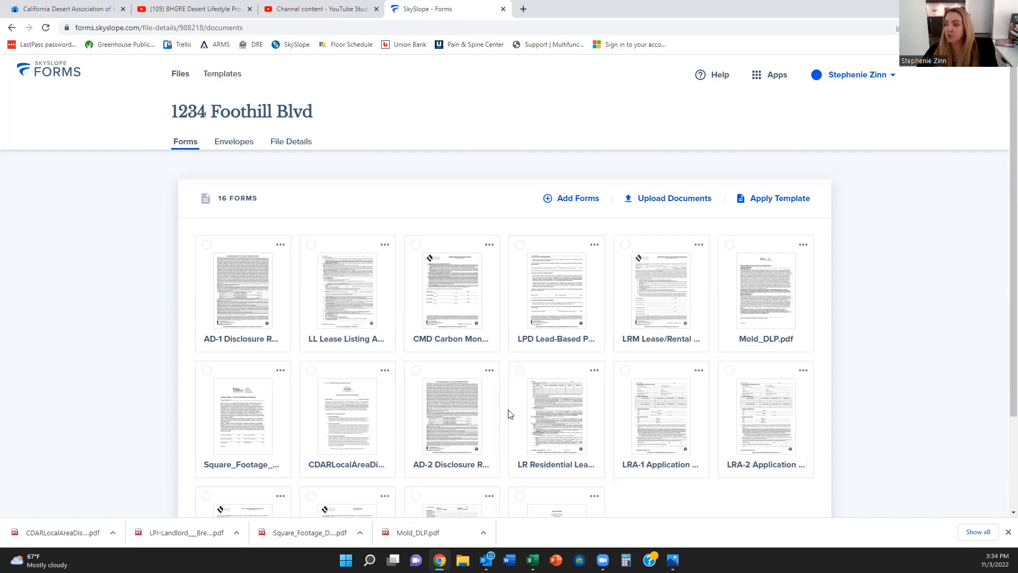
Step: Open the LR Residential Lease or Month-to-Month Rental Agreement form
click(540, 406)
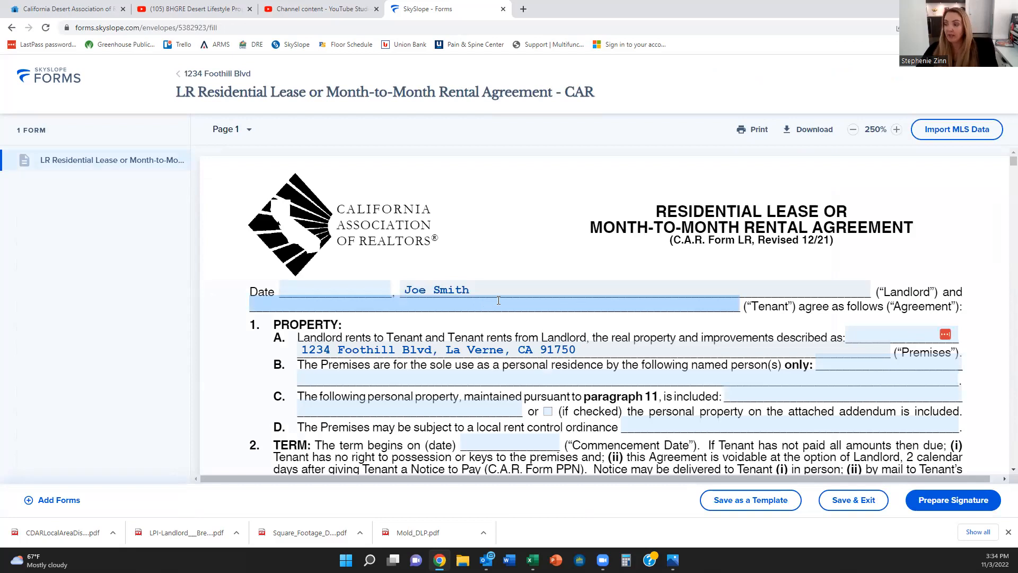
scroll(494, 300, down, 1)
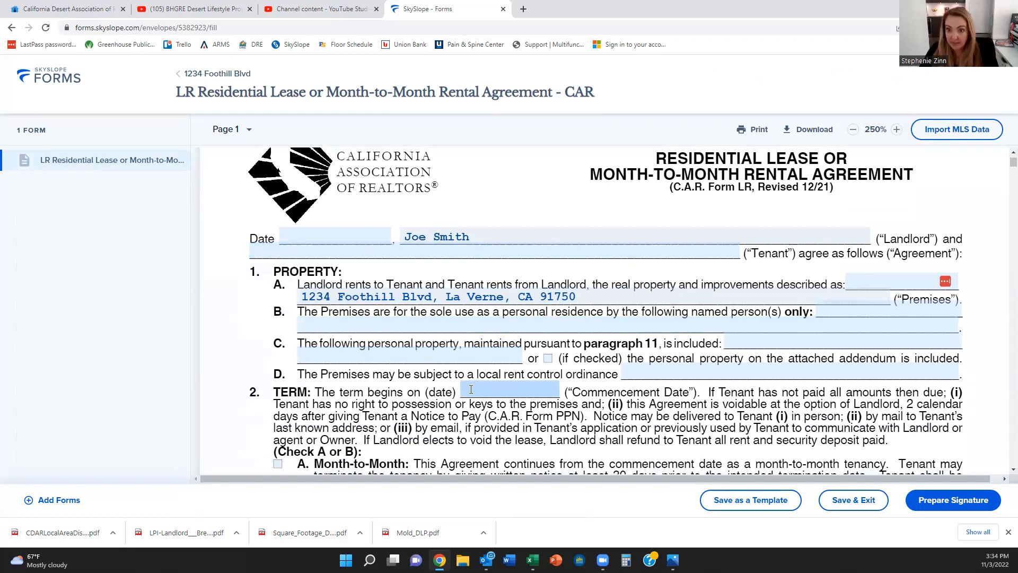
scroll(471, 389, down, 1)
scroll(471, 389, up, 1)
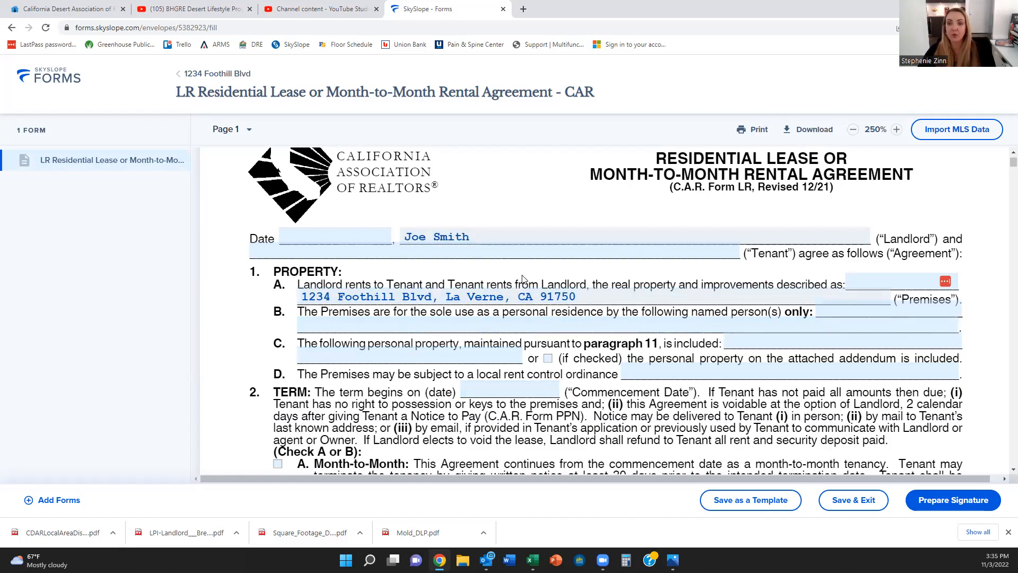
scroll(523, 278, down, 2)
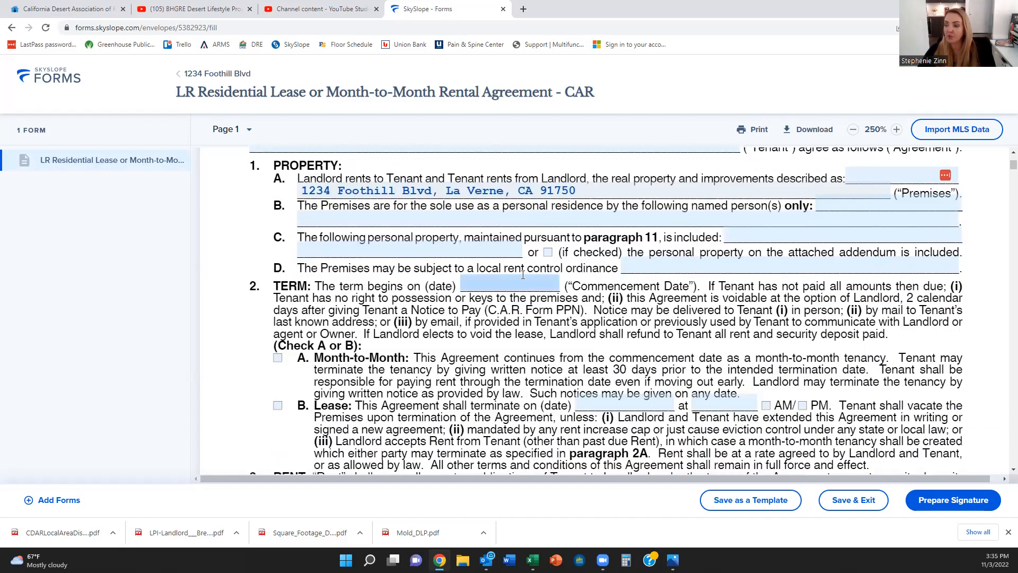
scroll(495, 313, down, 2)
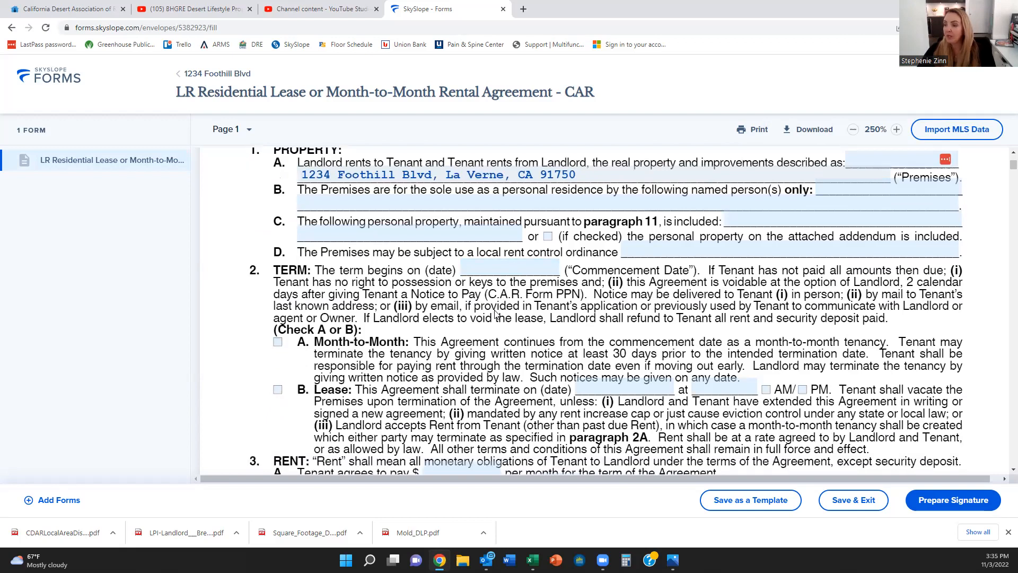
scroll(495, 313, down, 6)
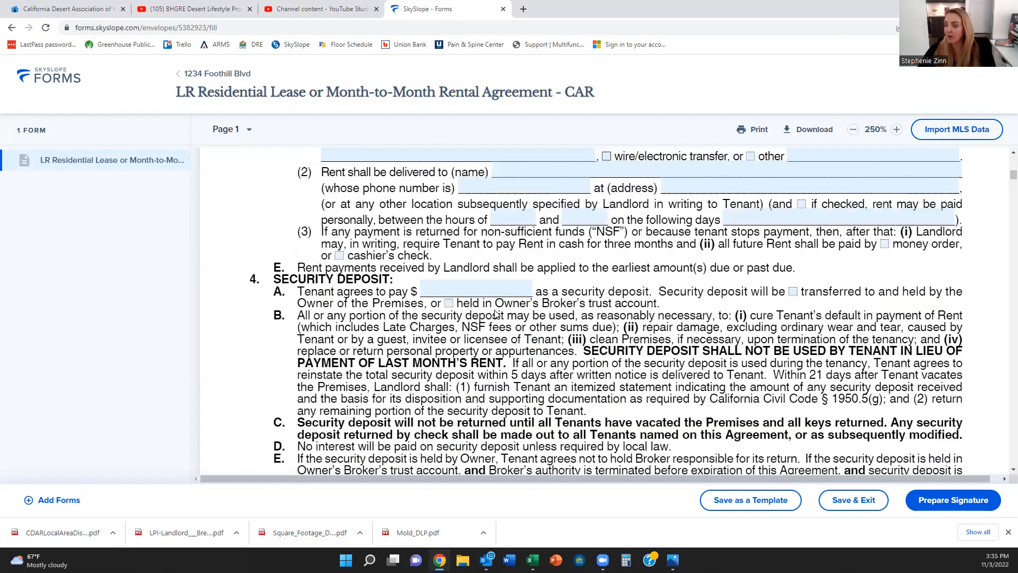
scroll(495, 313, down, 10)
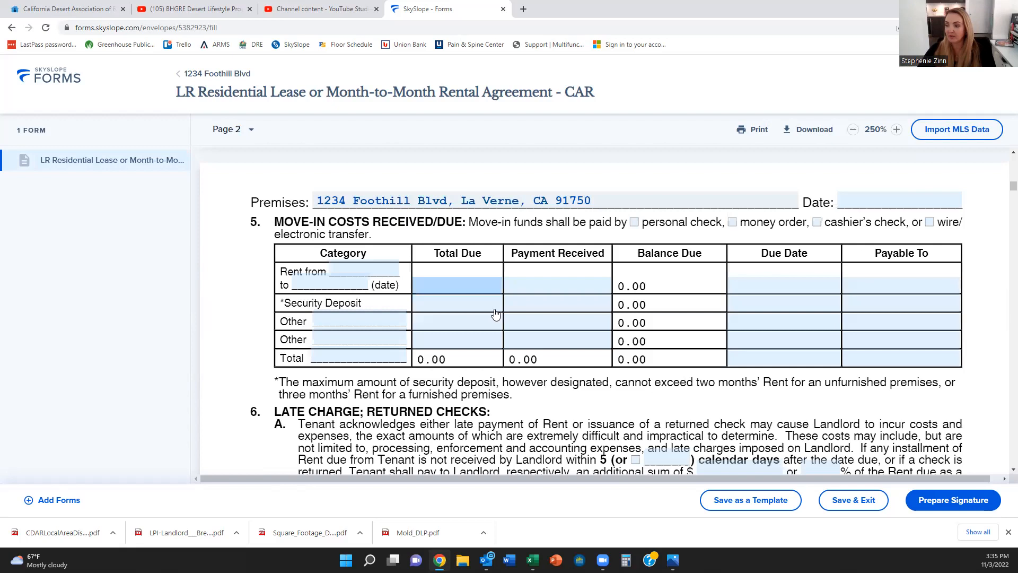
scroll(505, 317, down, 12)
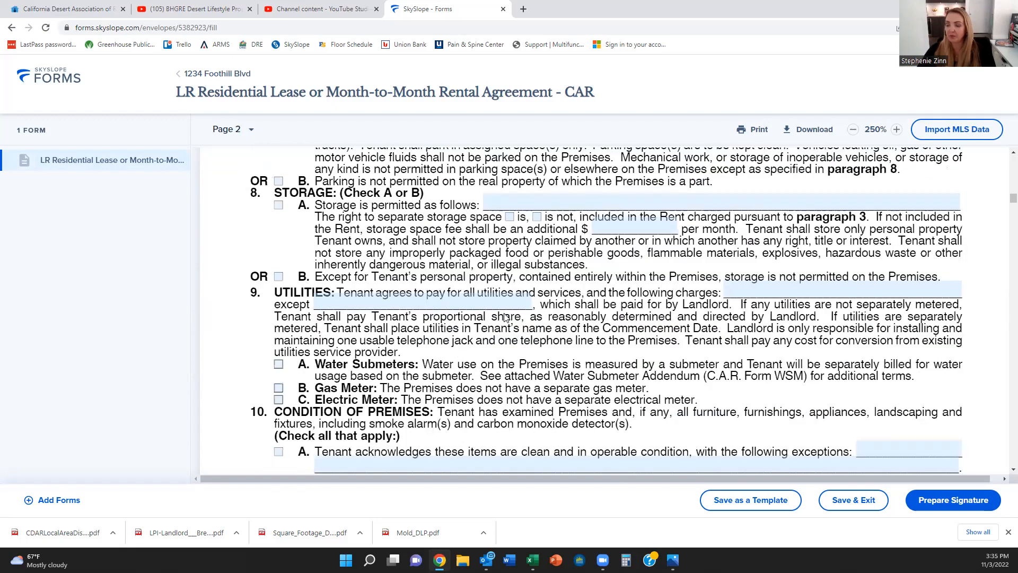
scroll(505, 317, up, 20)
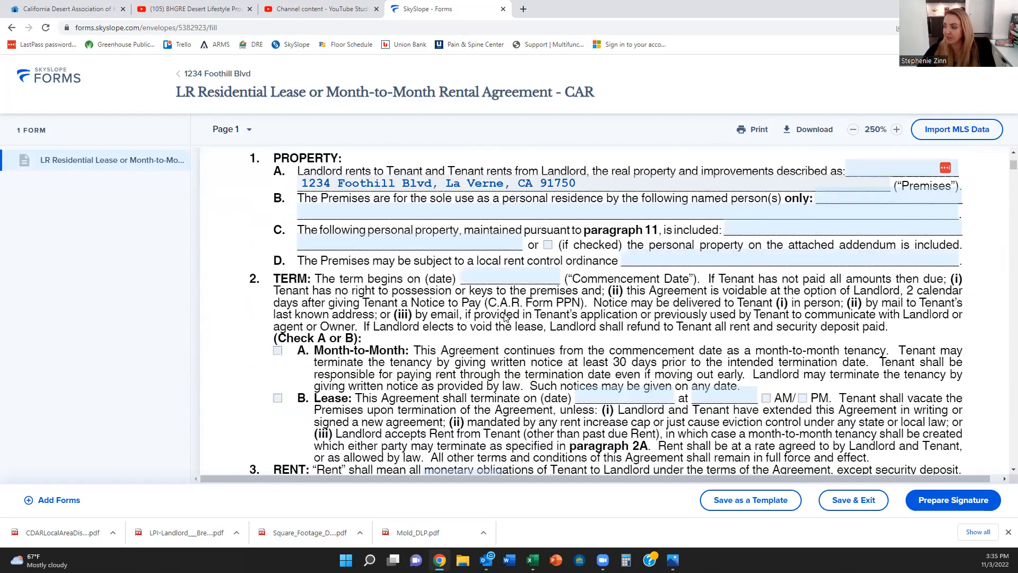
scroll(336, 199, up, 3)
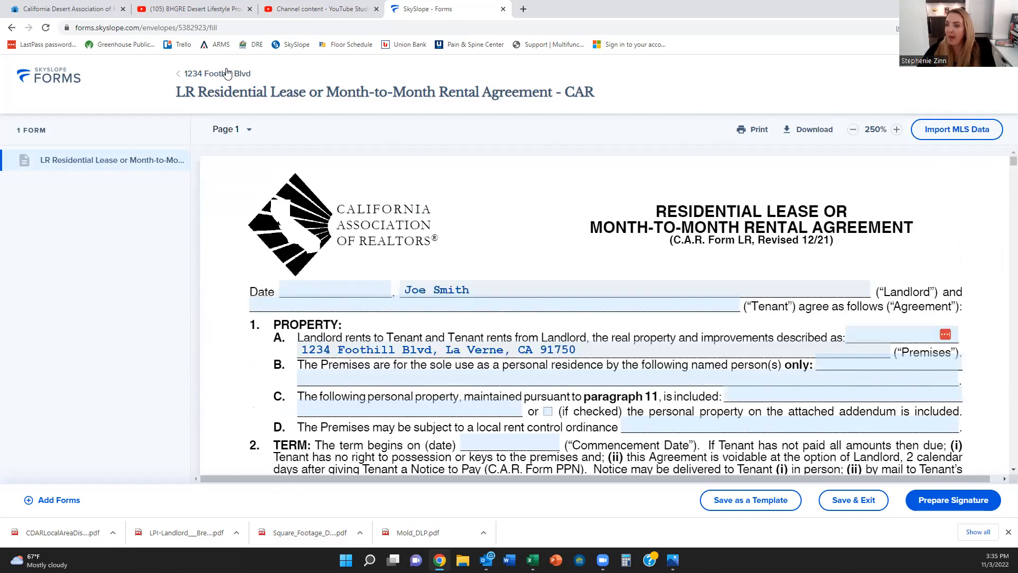
Step: Exit the lease form without saving and select the AD-1, LL, CMD and LPD forms
click(226, 73)
click(584, 371)
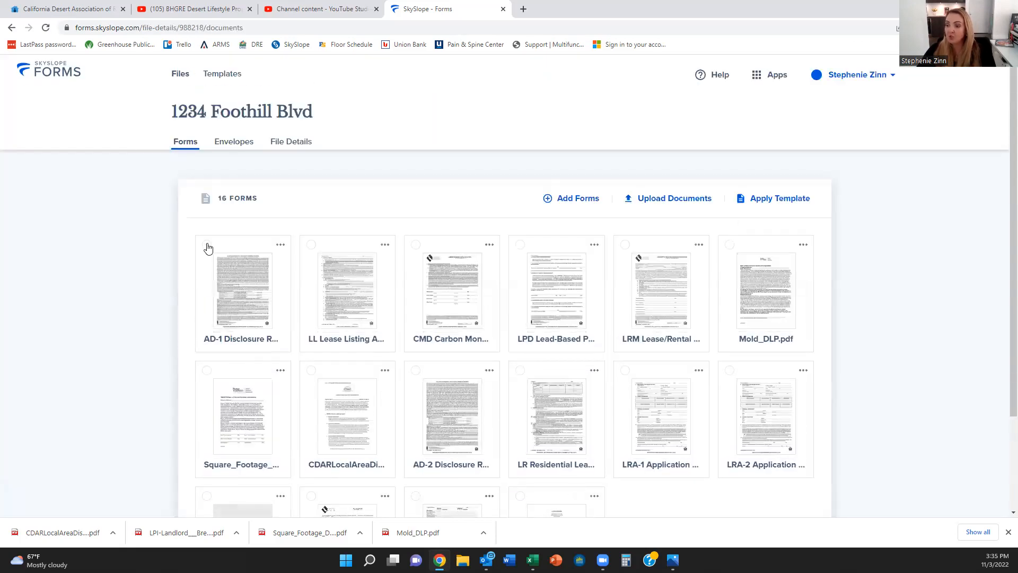
click(207, 245)
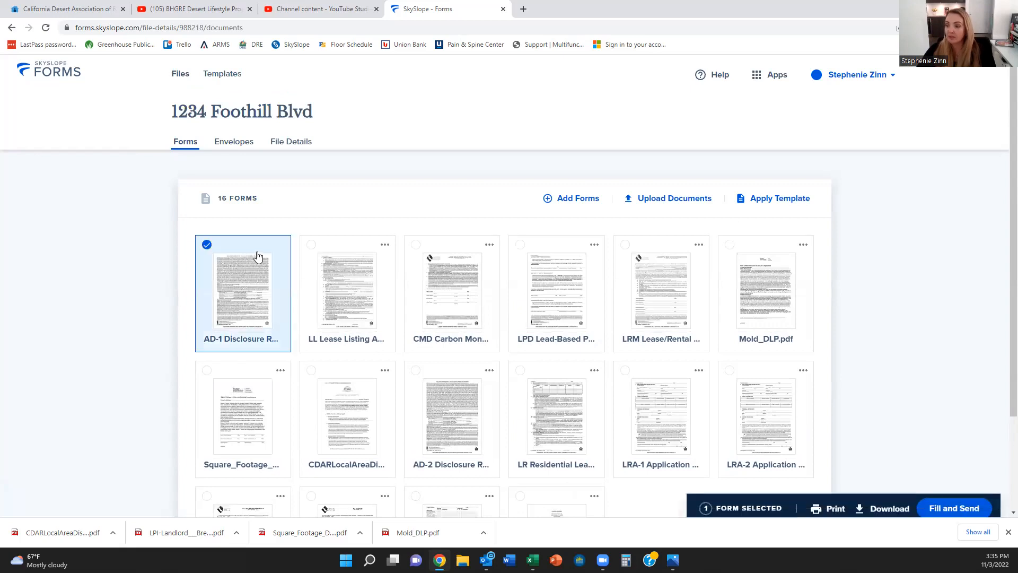
click(312, 249)
click(418, 248)
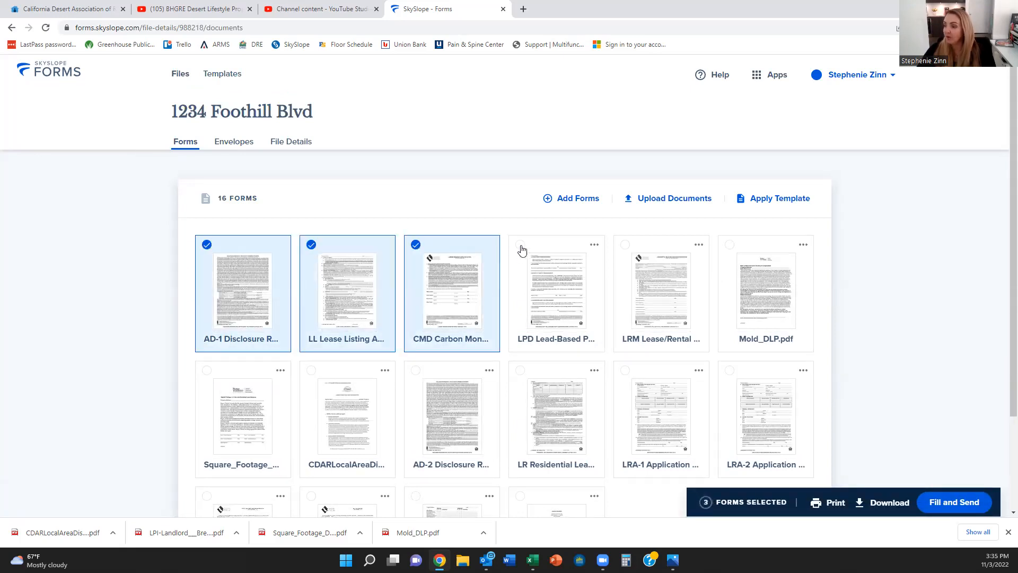
click(521, 248)
Step: Add the LRM, Mold_DLP.pdf, square footage and CDAR forms, leaving AD-2 unselected, and open them
click(630, 248)
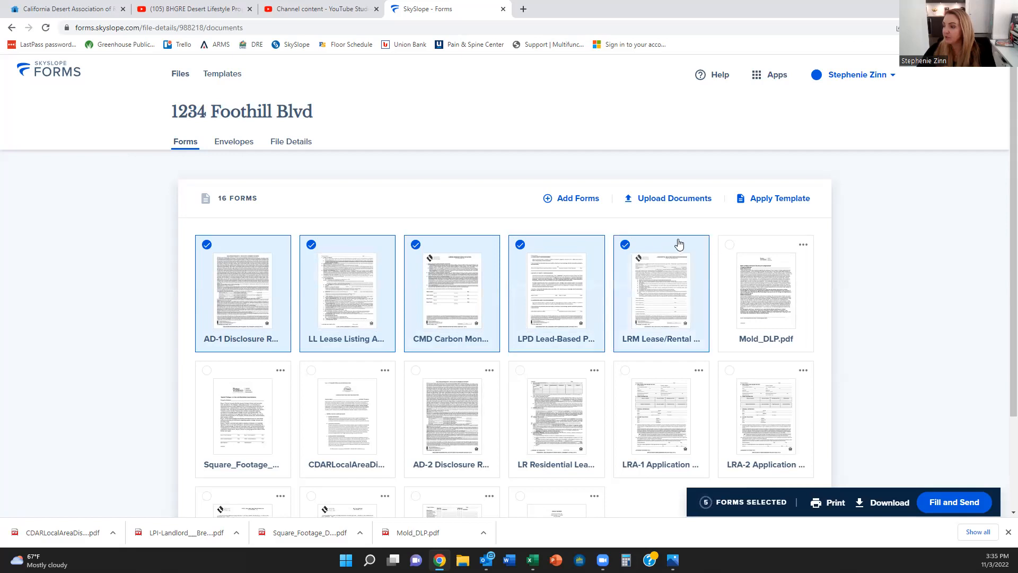
click(731, 247)
click(208, 374)
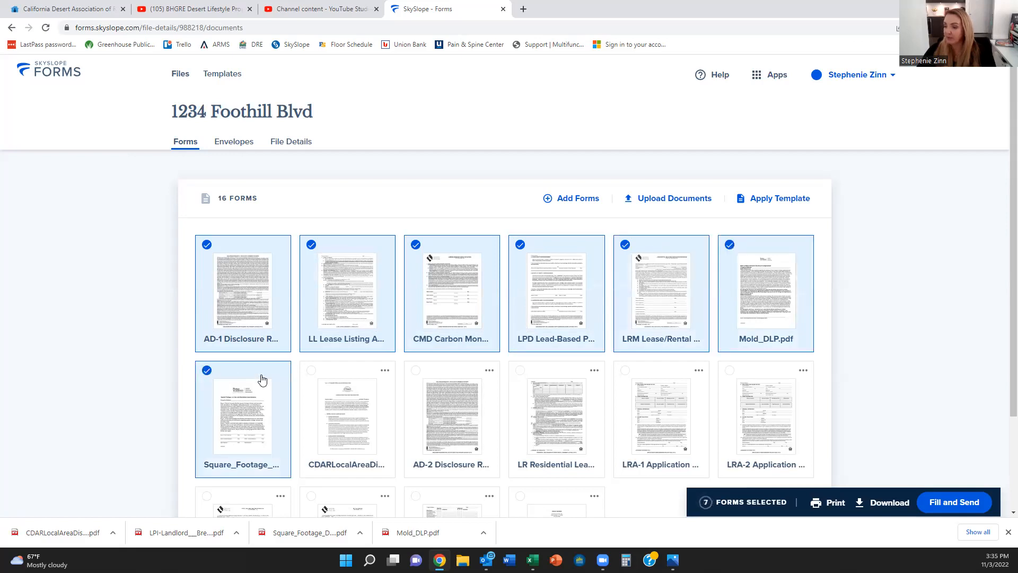
click(312, 374)
click(417, 373)
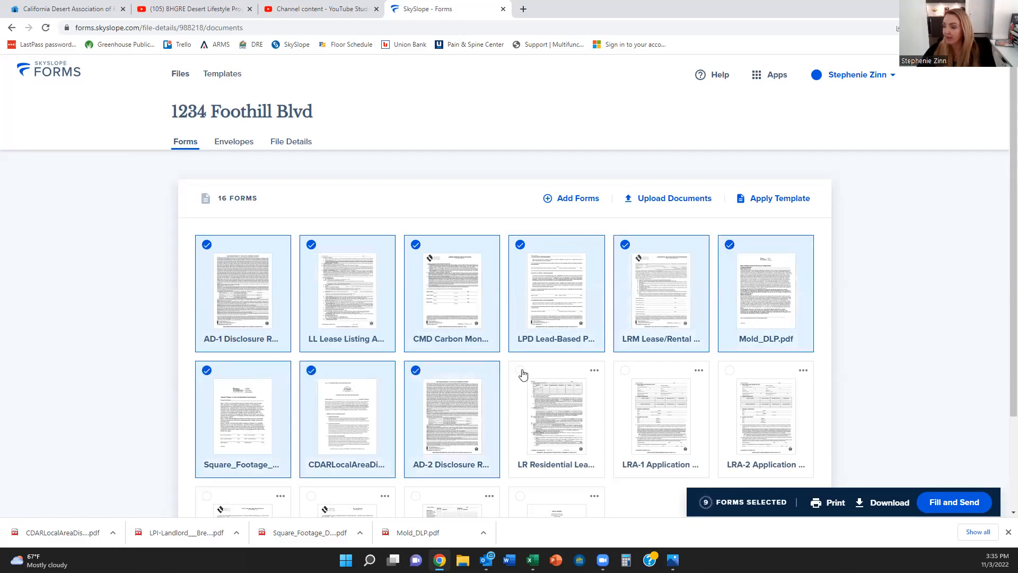
click(417, 372)
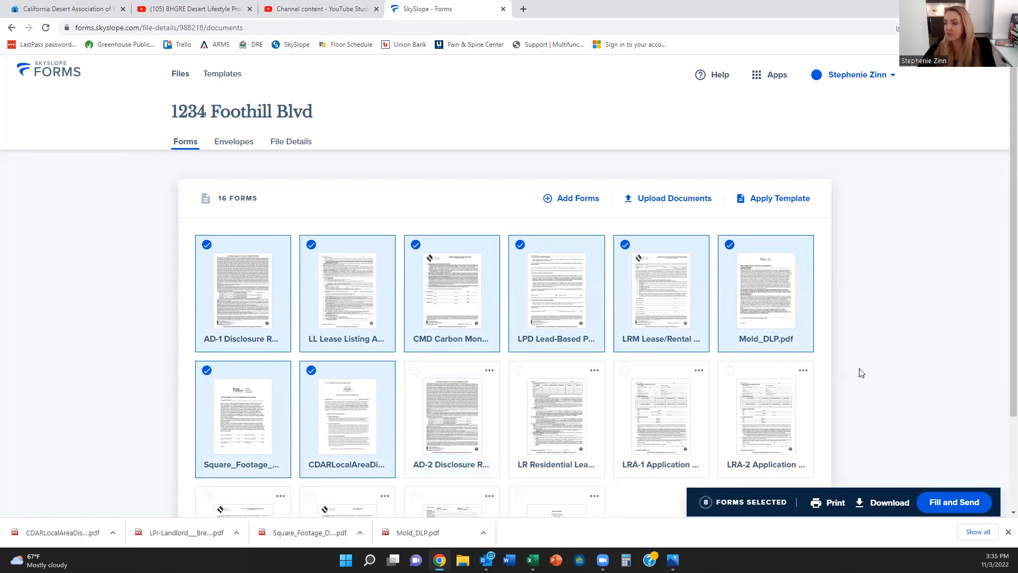
click(951, 503)
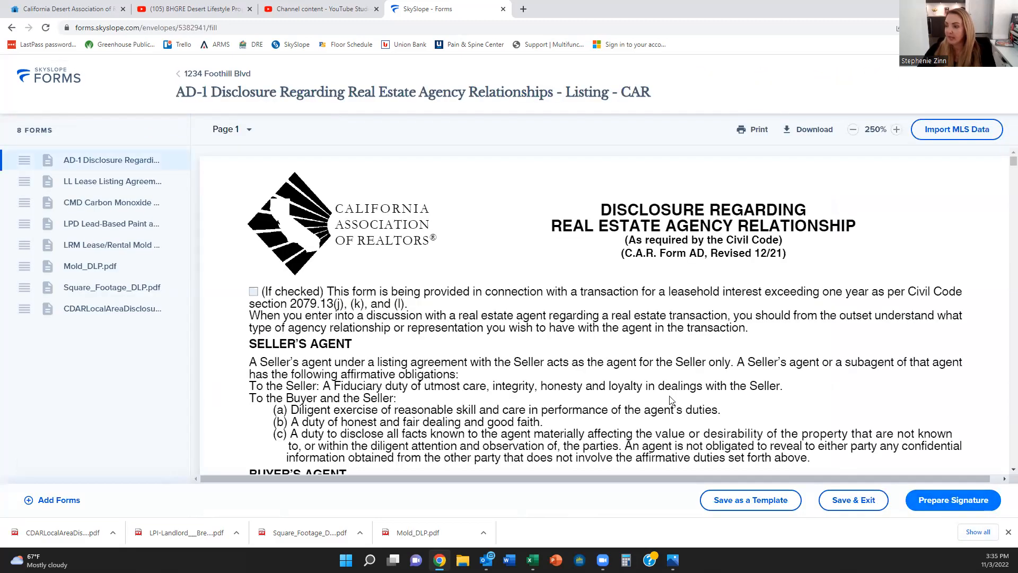
Step: Set the LL Lease Listing Agreement's listing end date to 11/30/2023 using the date picker
scroll(492, 325, down, 5)
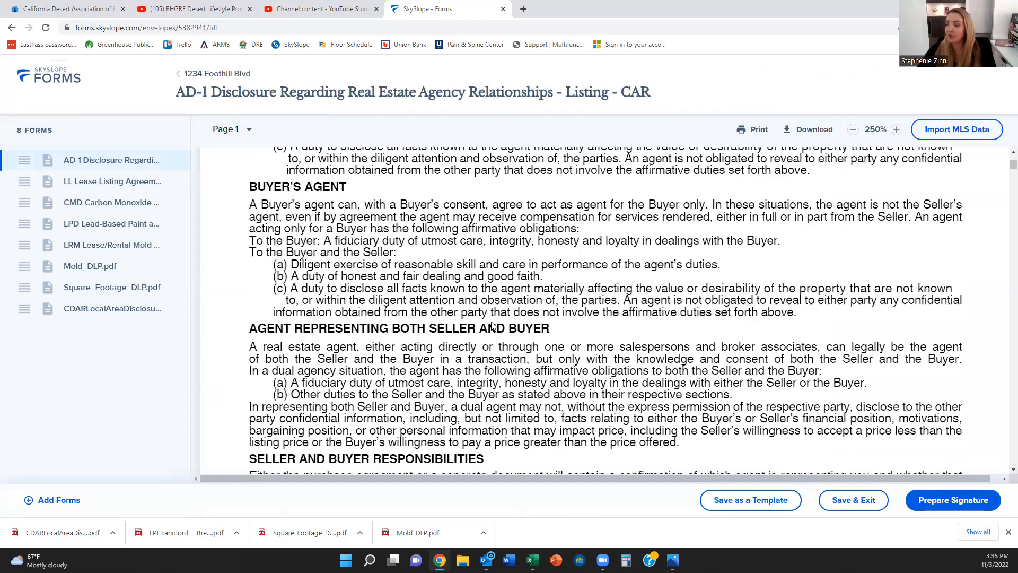
scroll(492, 325, down, 10)
scroll(492, 325, down, 6)
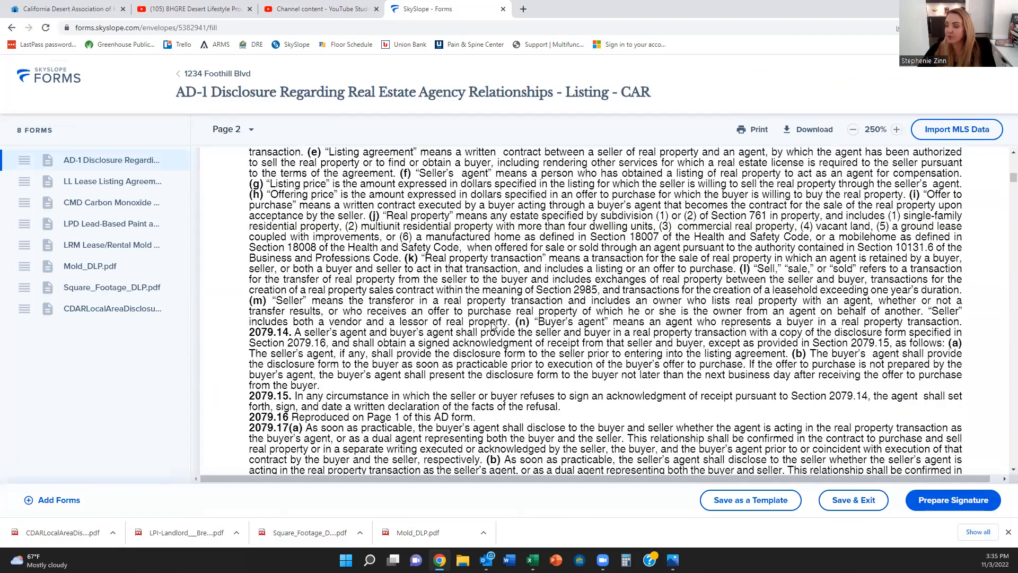
scroll(492, 325, down, 3)
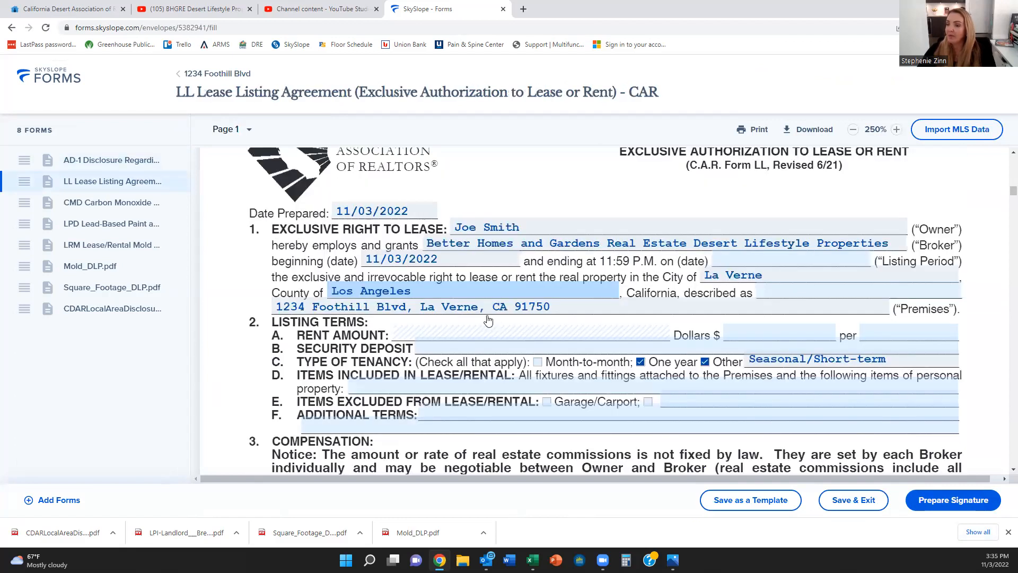
scroll(497, 227, down, 1)
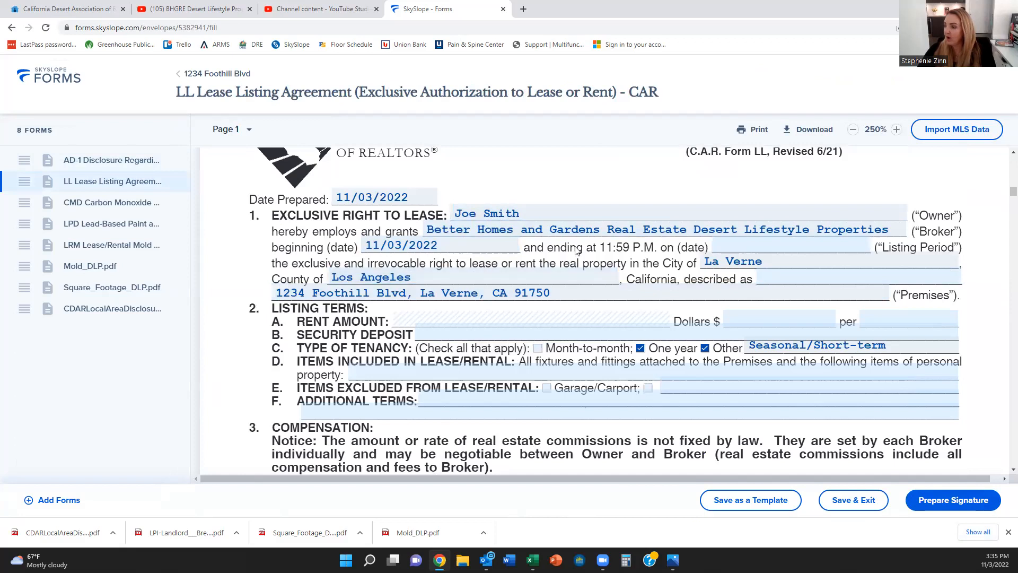
click(733, 247)
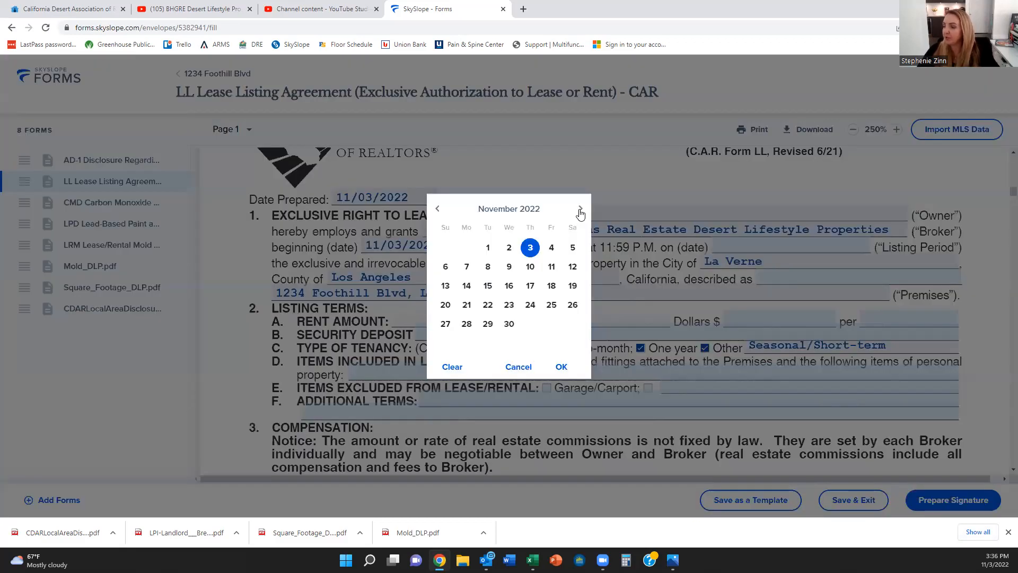
click(580, 210)
click(581, 209)
click(580, 210)
click(581, 209)
click(580, 209)
click(580, 210)
click(580, 210)
click(580, 210)
click(580, 210)
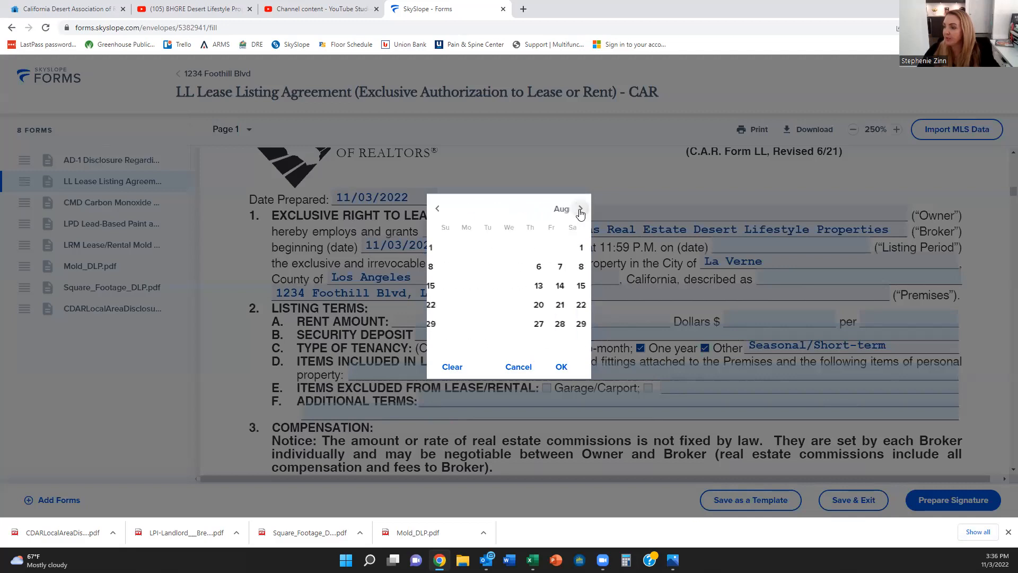
click(581, 209)
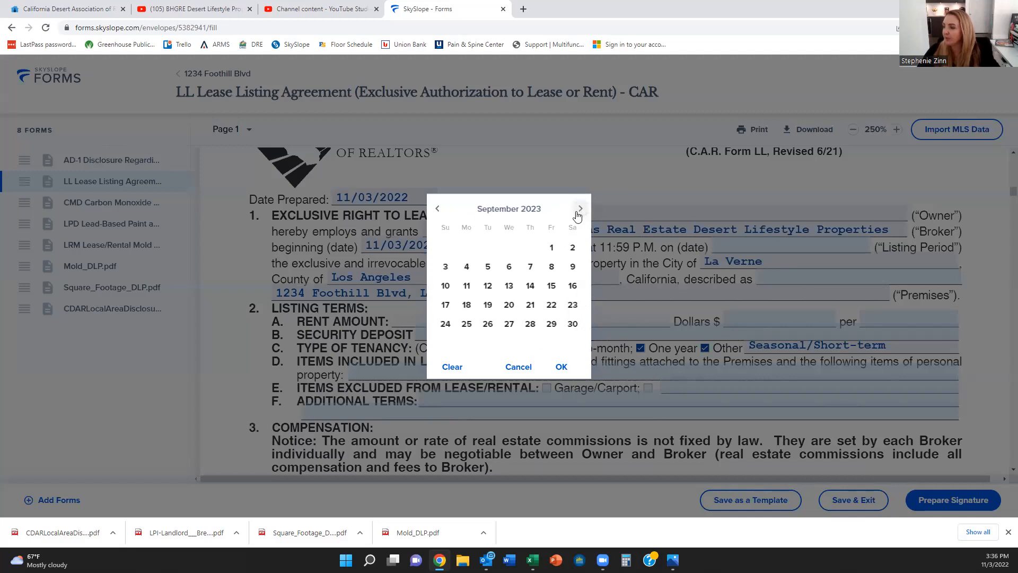
click(579, 209)
click(580, 209)
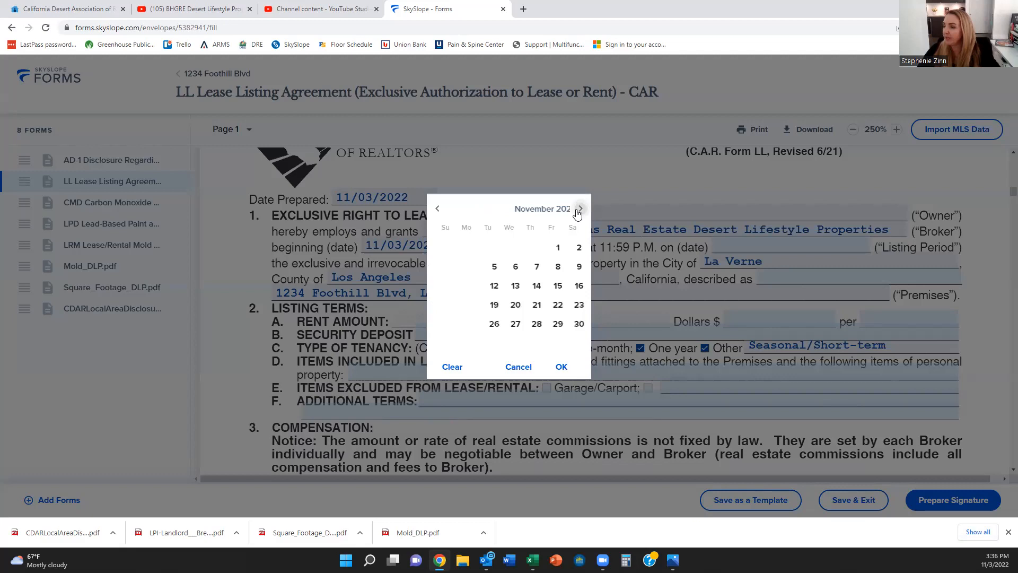
click(530, 324)
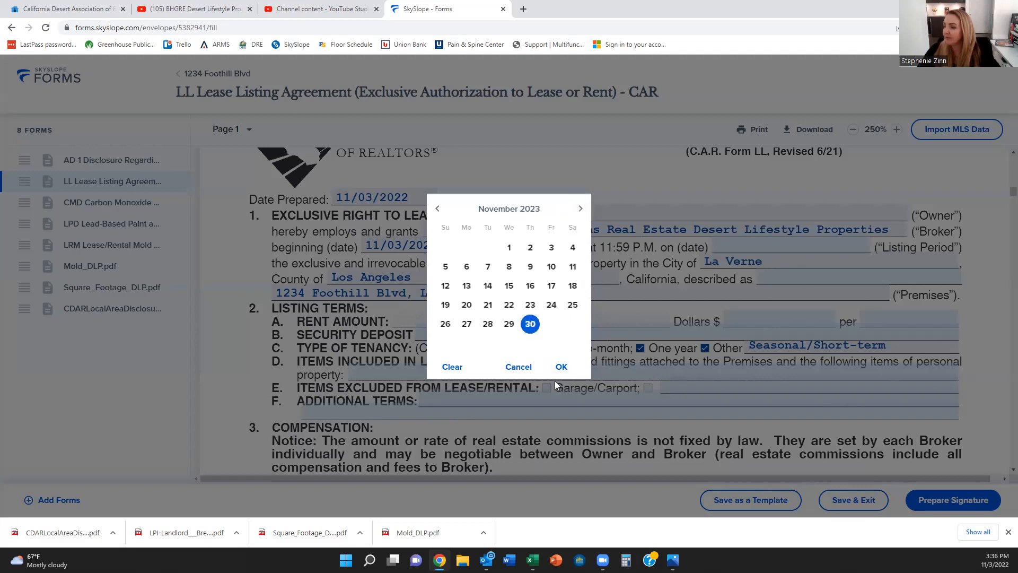
click(561, 367)
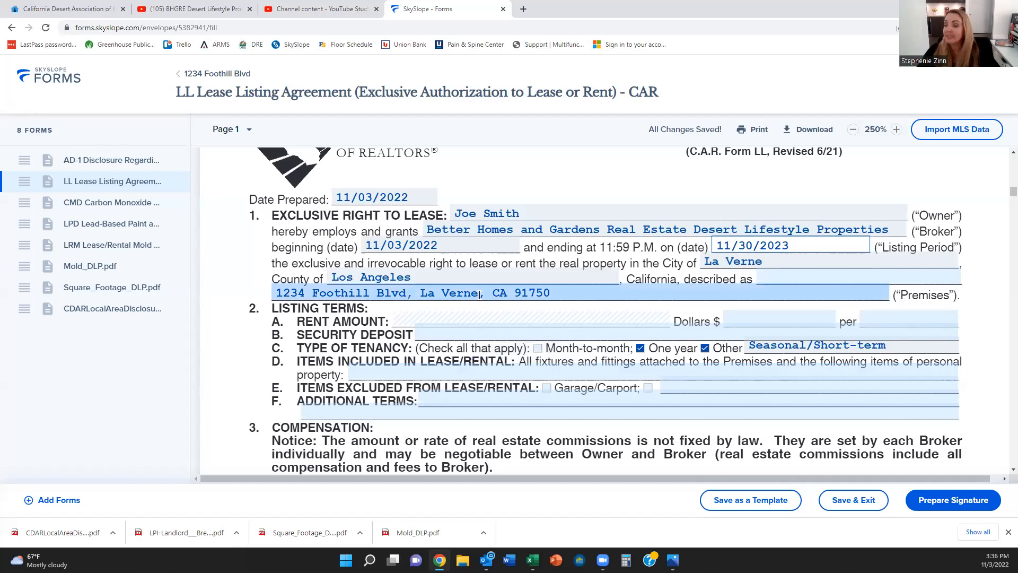
Step: Enter rent of 2,500 per month and a security deposit of 2500
click(768, 317)
text(2,500)
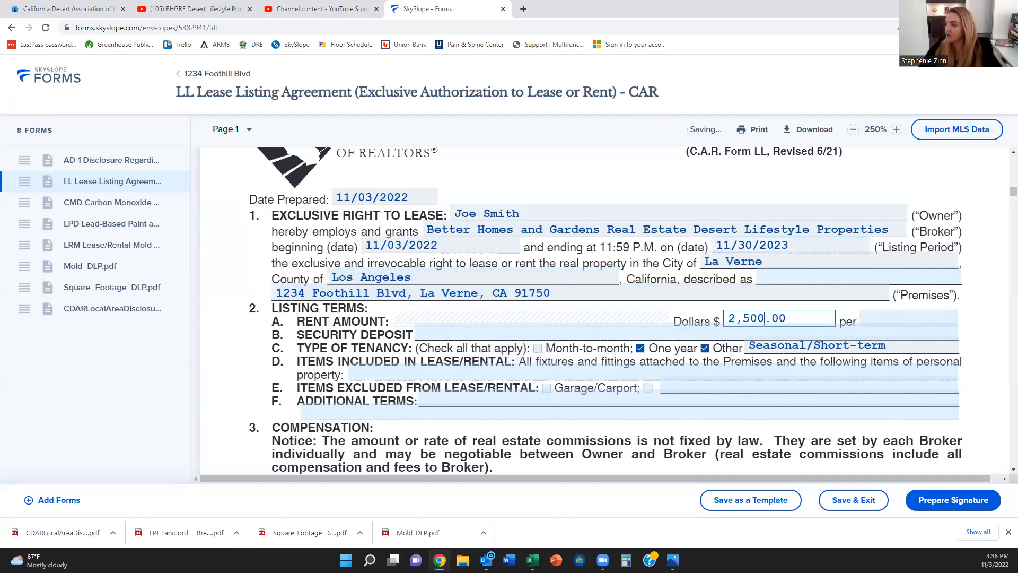
click(915, 320)
text(month)
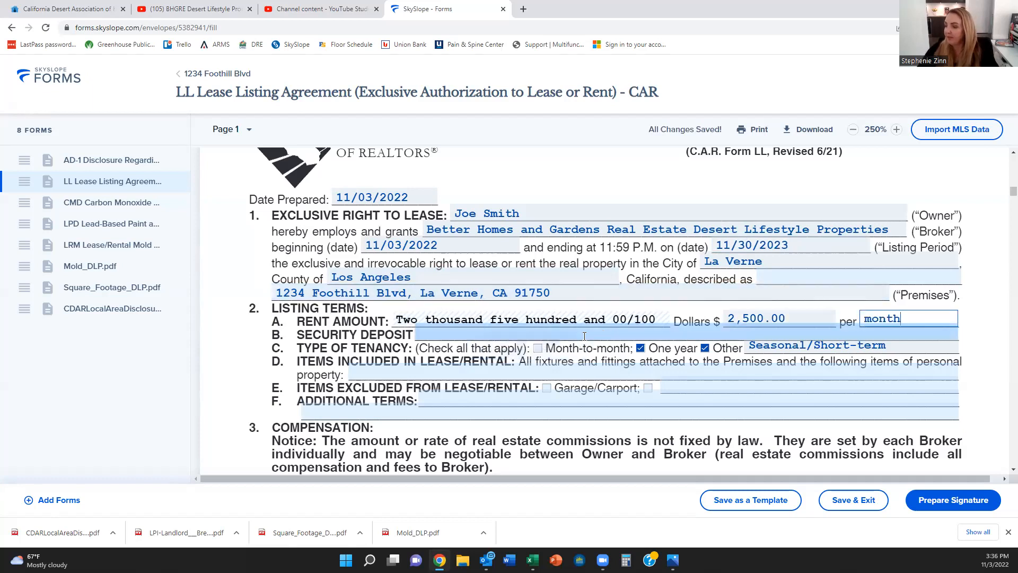
click(545, 334)
text(2500)
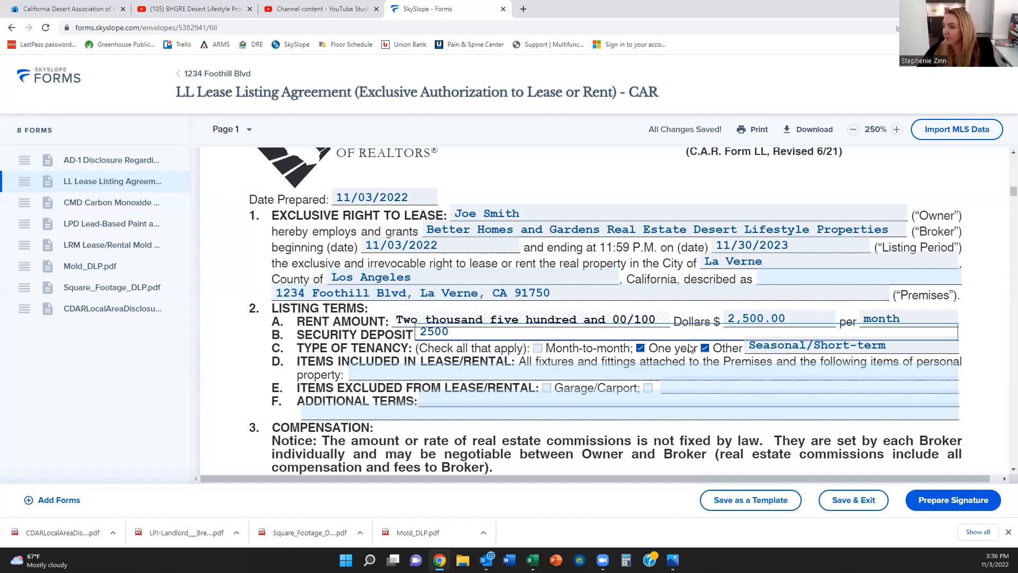
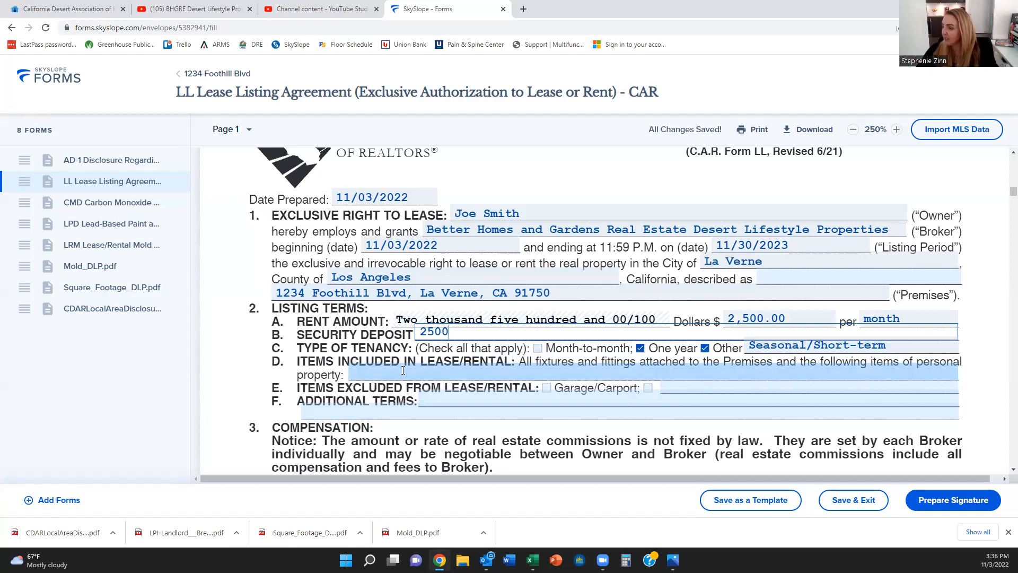
Step: Scroll through the filled LL Lease Listing Agreement pages down to the CMD Carbon Monoxide Detector Notice
scroll(451, 391, down, 4)
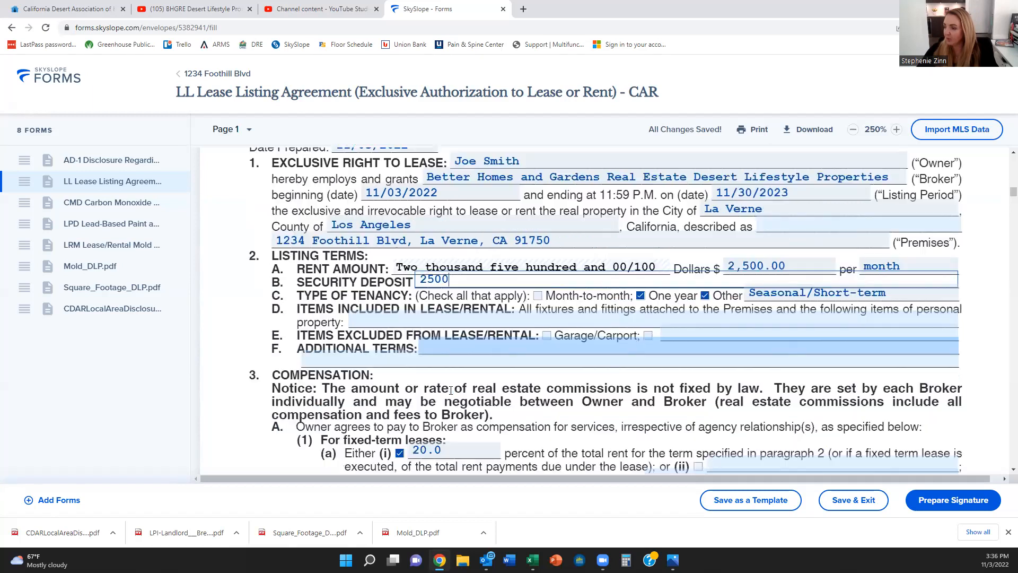
scroll(451, 393, down, 3)
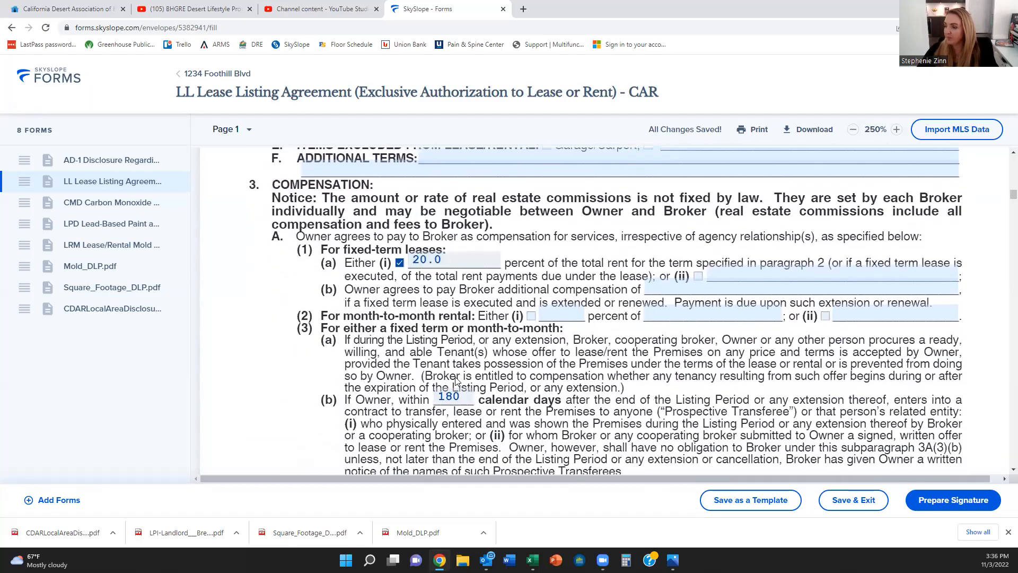
scroll(455, 380, down, 12)
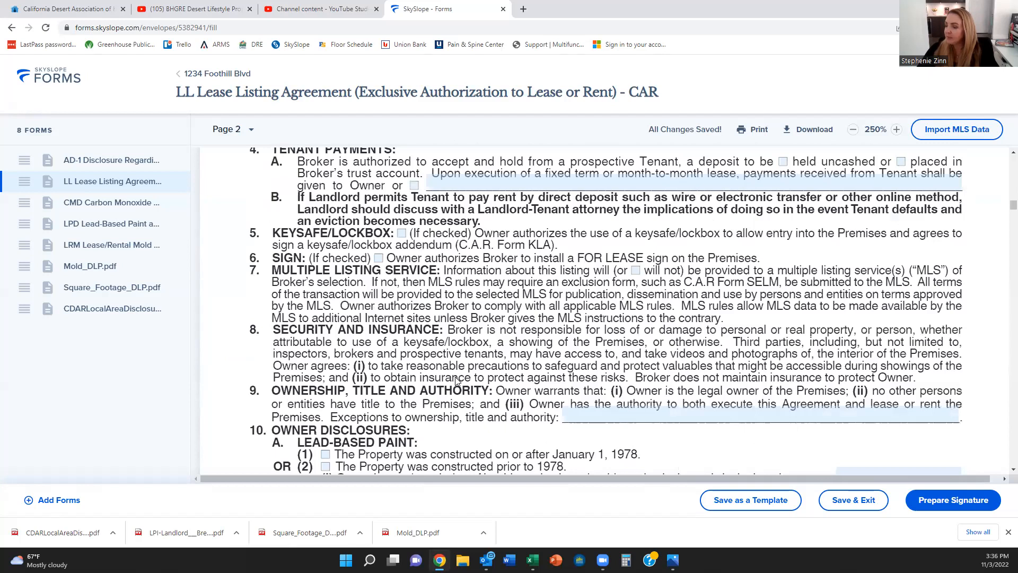
scroll(455, 380, down, 4)
scroll(364, 216, down, 1)
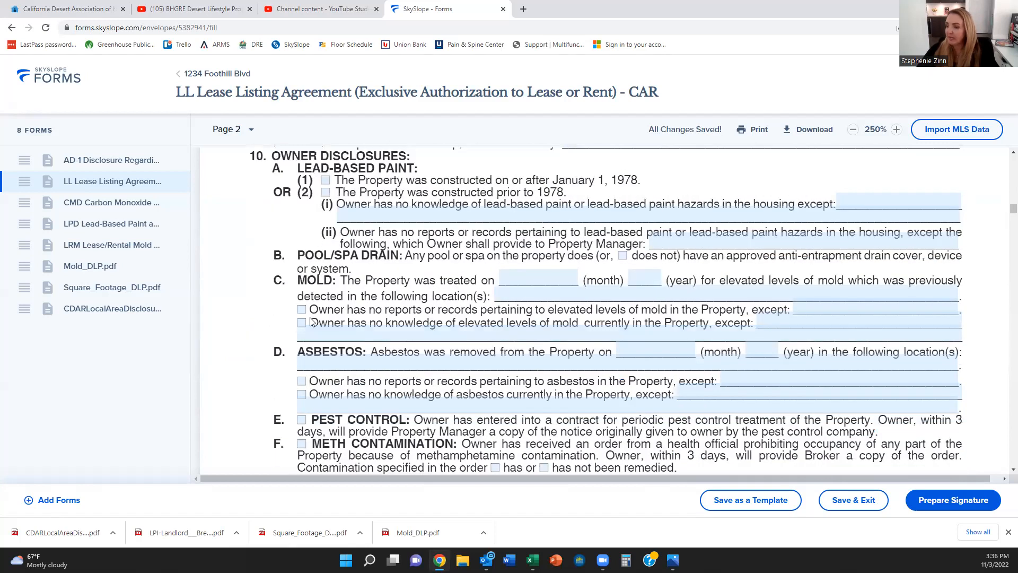
scroll(315, 402, down, 1)
scroll(315, 401, down, 6)
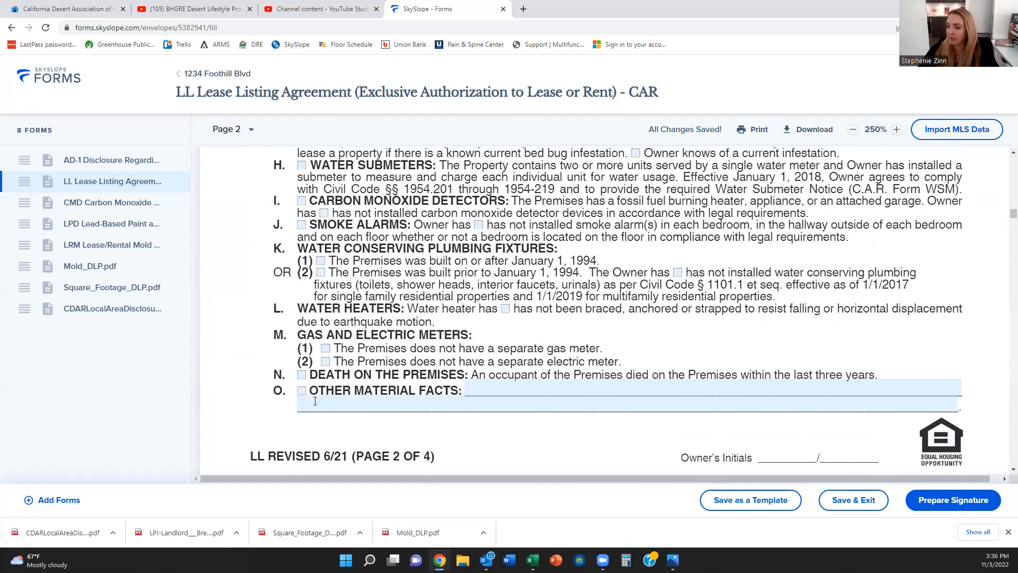
scroll(315, 402, down, 6)
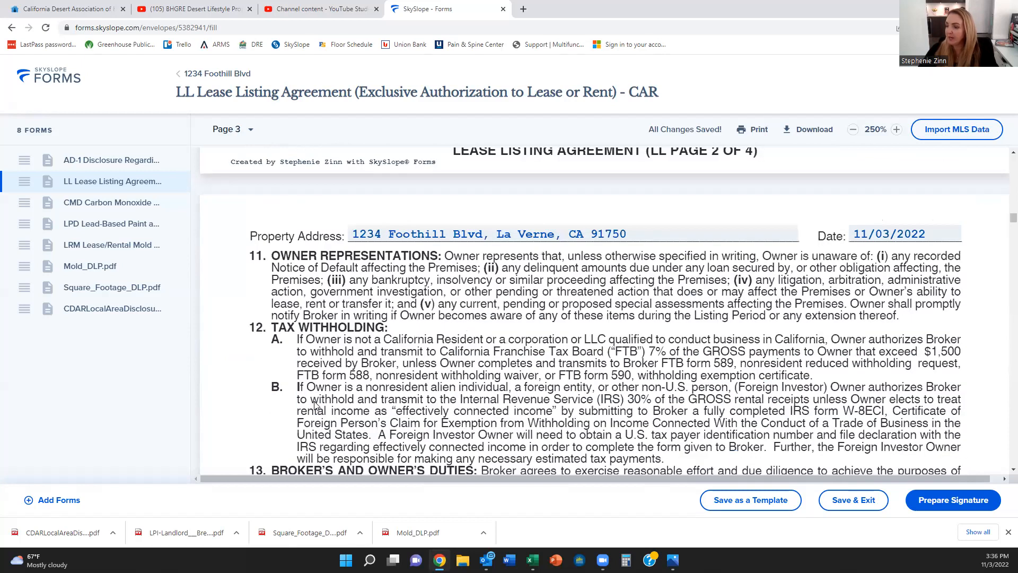
scroll(315, 404, down, 6)
scroll(316, 404, down, 10)
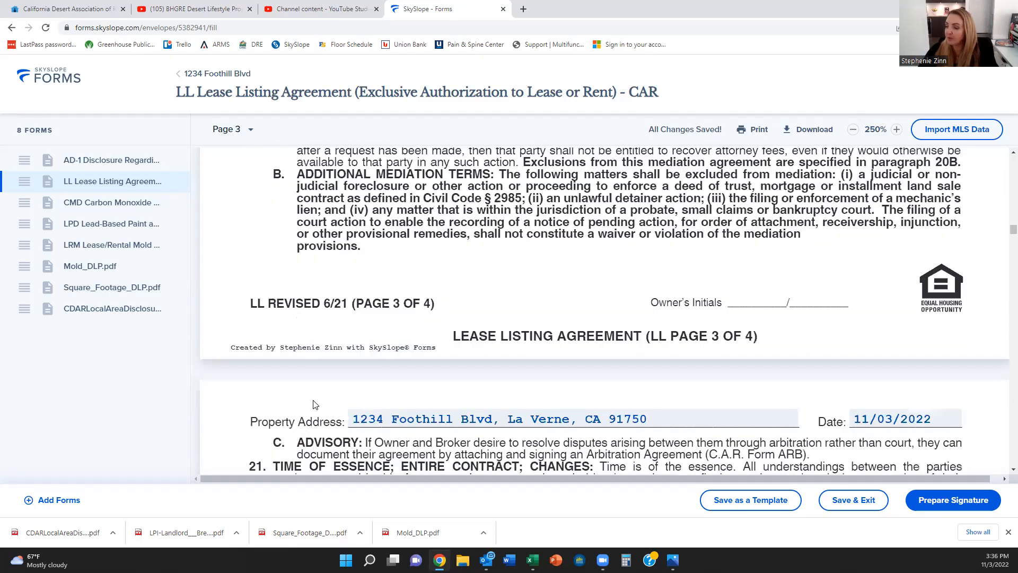
scroll(316, 404, down, 15)
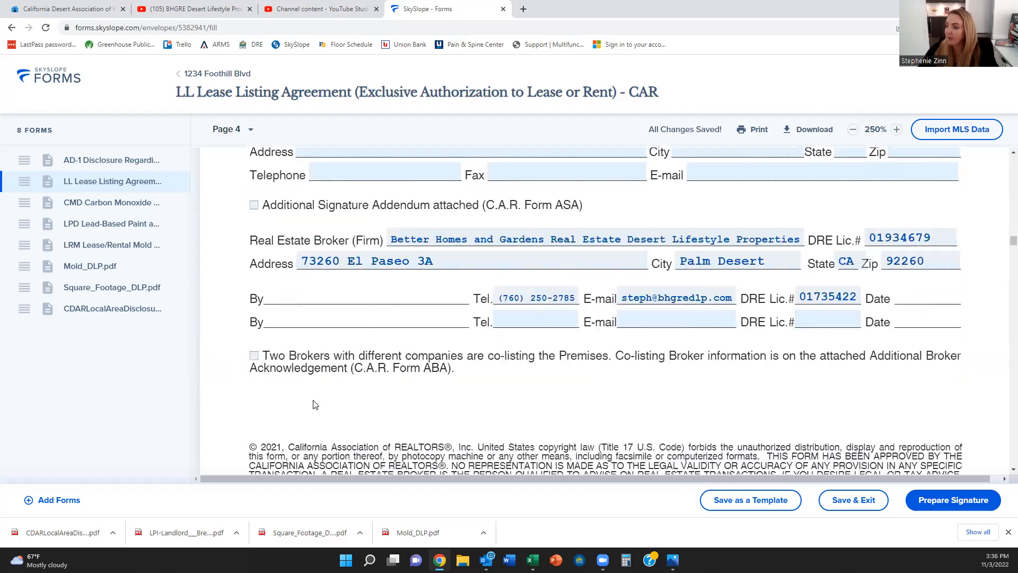
scroll(315, 404, down, 3)
scroll(314, 404, down, 3)
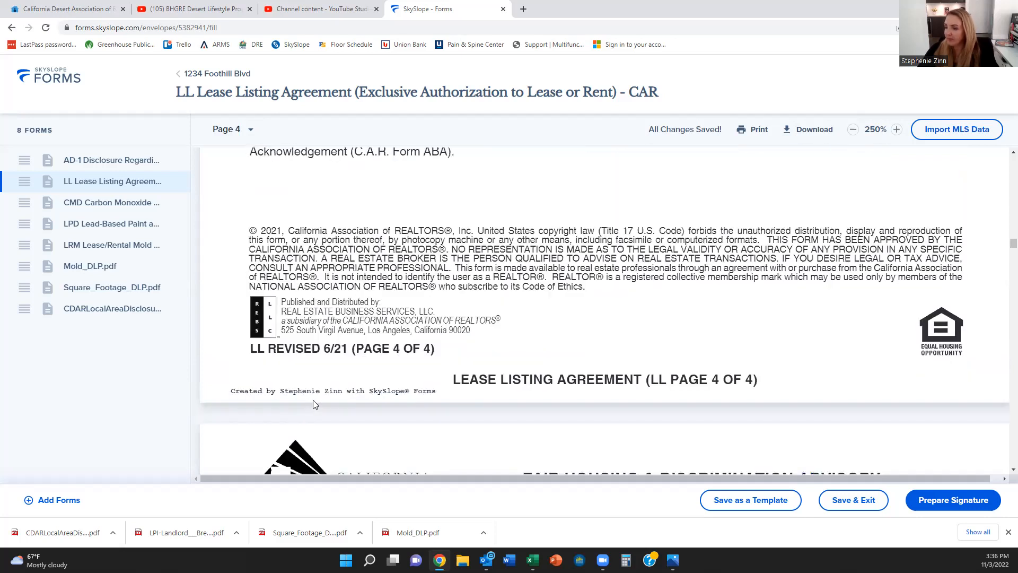
scroll(314, 404, up, 3)
scroll(315, 404, down, 3)
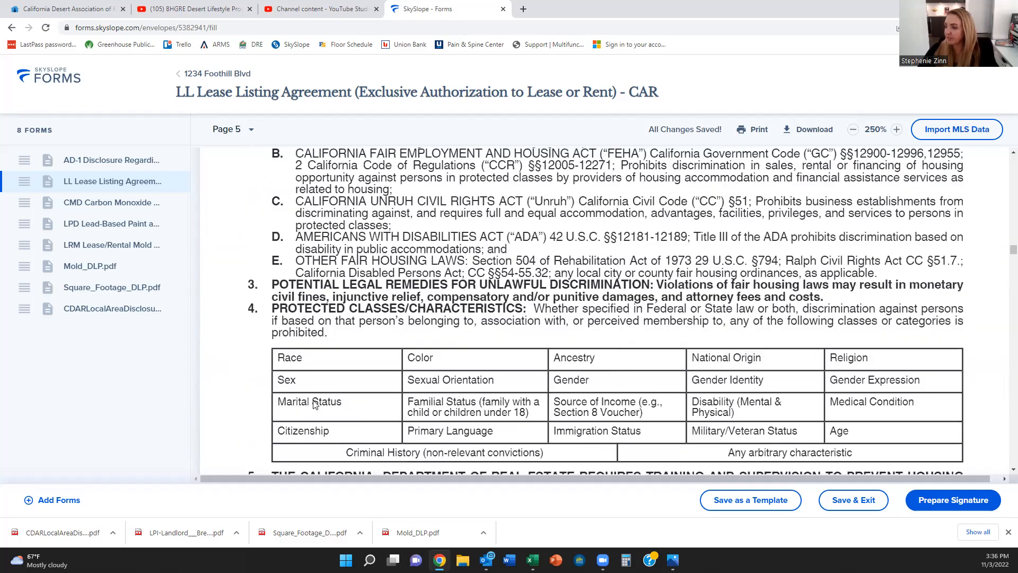
scroll(314, 404, down, 5)
scroll(314, 404, down, 4)
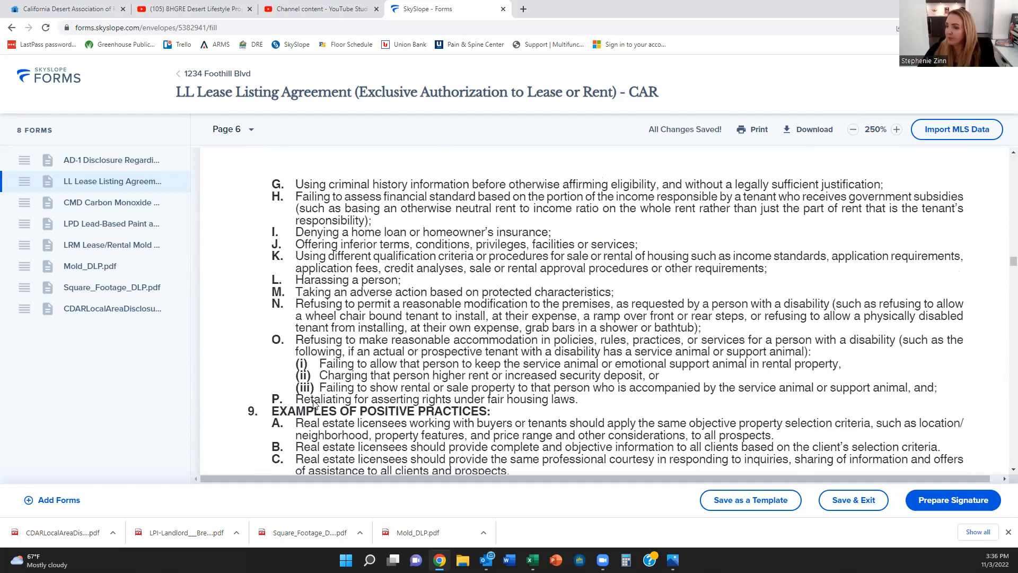
scroll(314, 404, down, 5)
scroll(315, 404, down, 8)
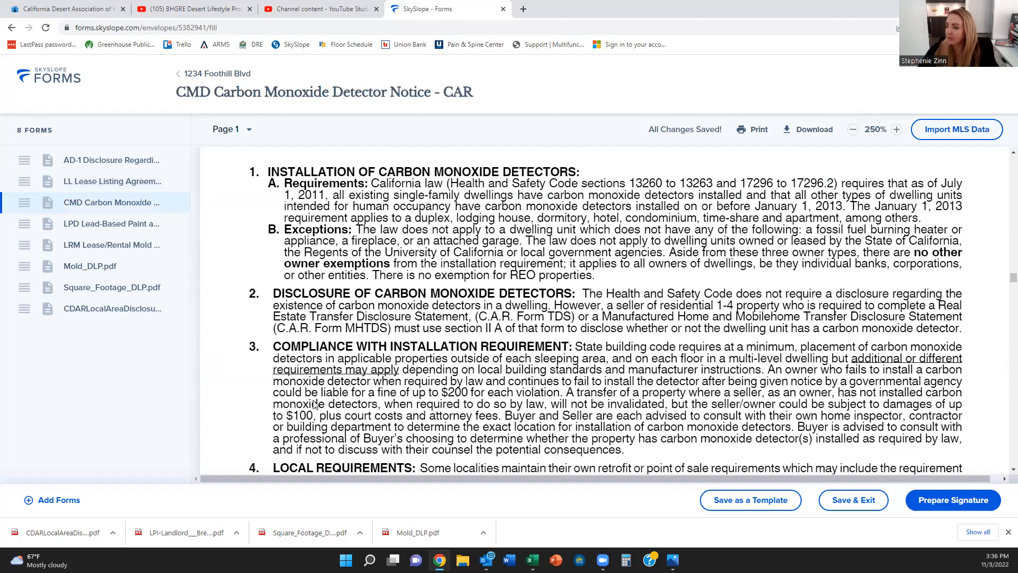
Step: Scroll through the remaining forms to reach CDARLocalAreaDisclosureForm.pdf
scroll(315, 404, down, 8)
scroll(315, 404, up, 3)
scroll(314, 404, down, 10)
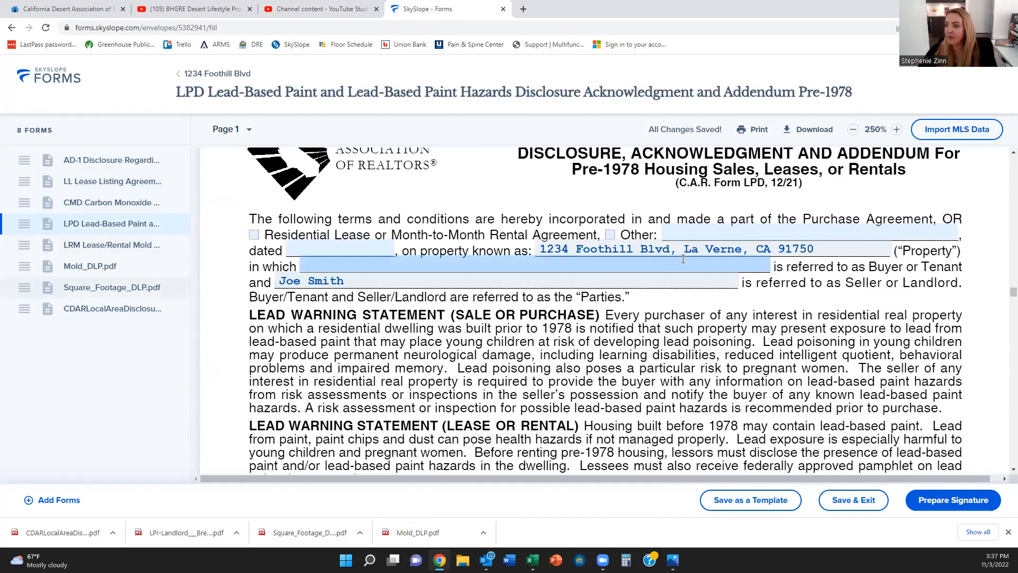
scroll(653, 237, up, 2)
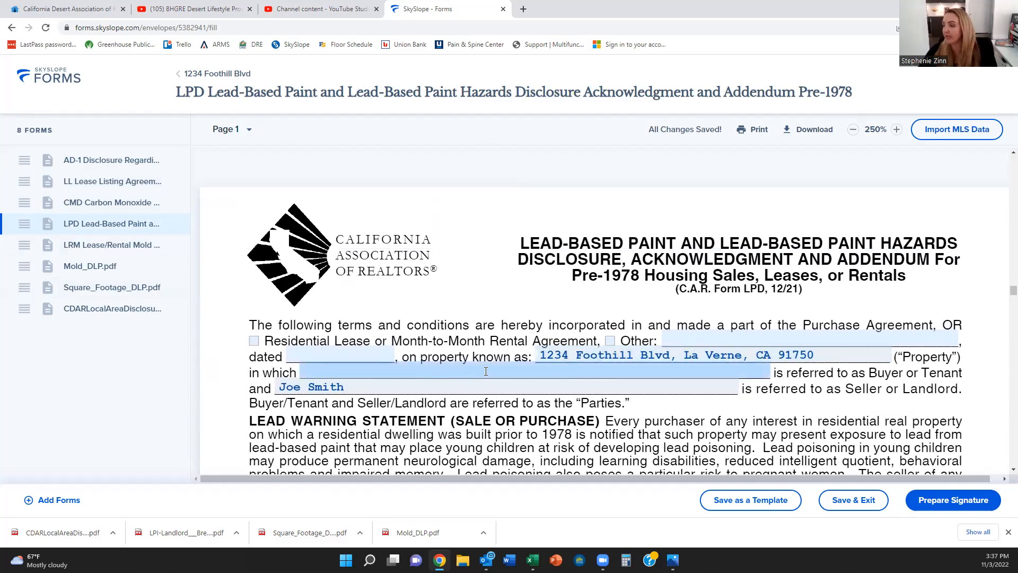
scroll(486, 372, down, 6)
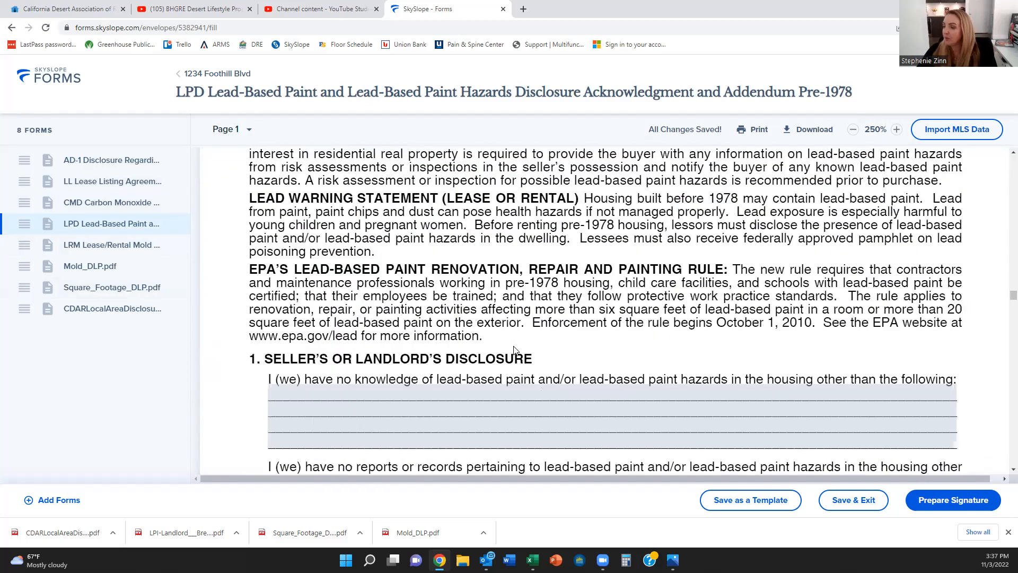
scroll(514, 350, down, 5)
scroll(514, 350, down, 10)
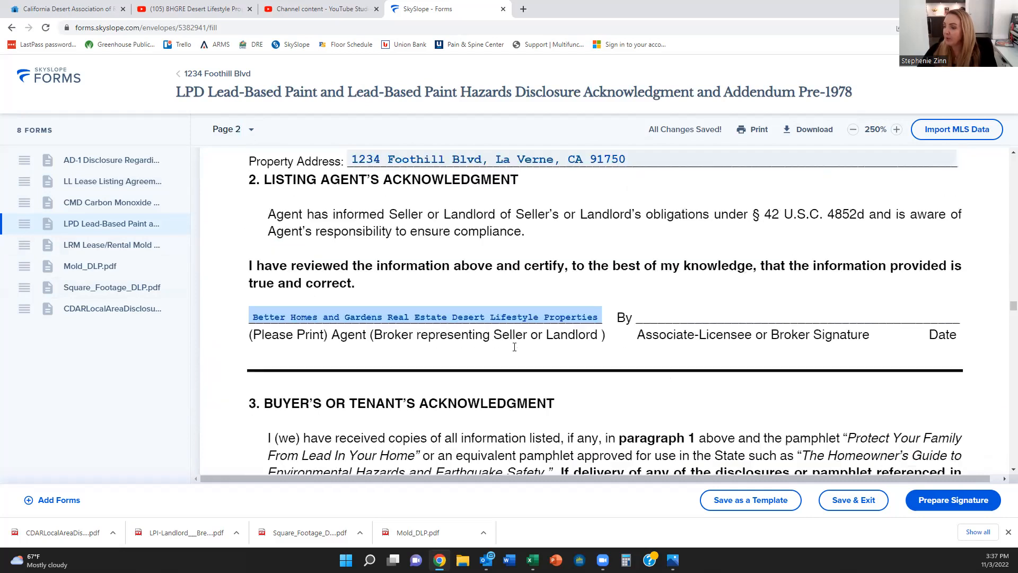
scroll(515, 347, down, 20)
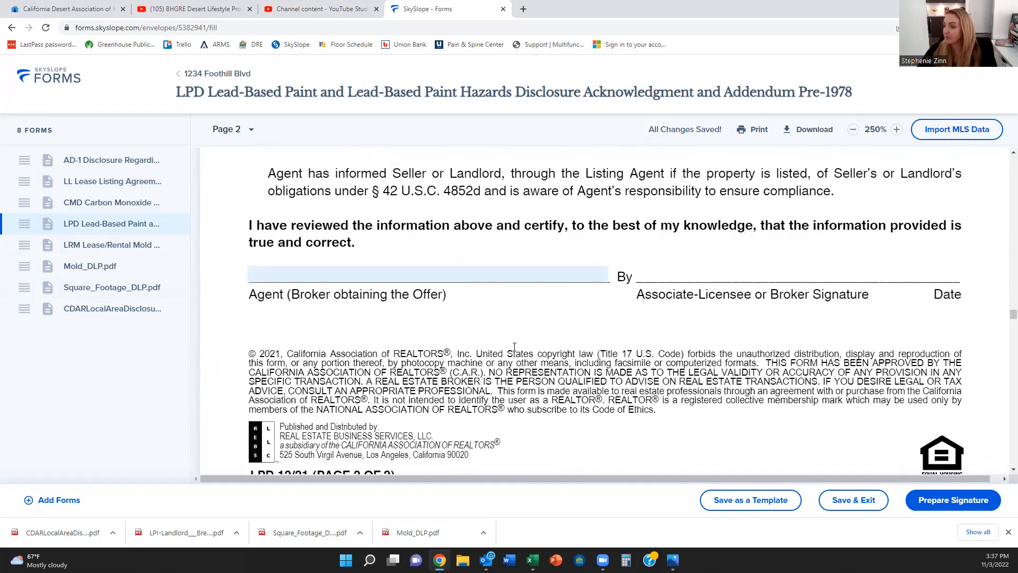
scroll(515, 350, down, 10)
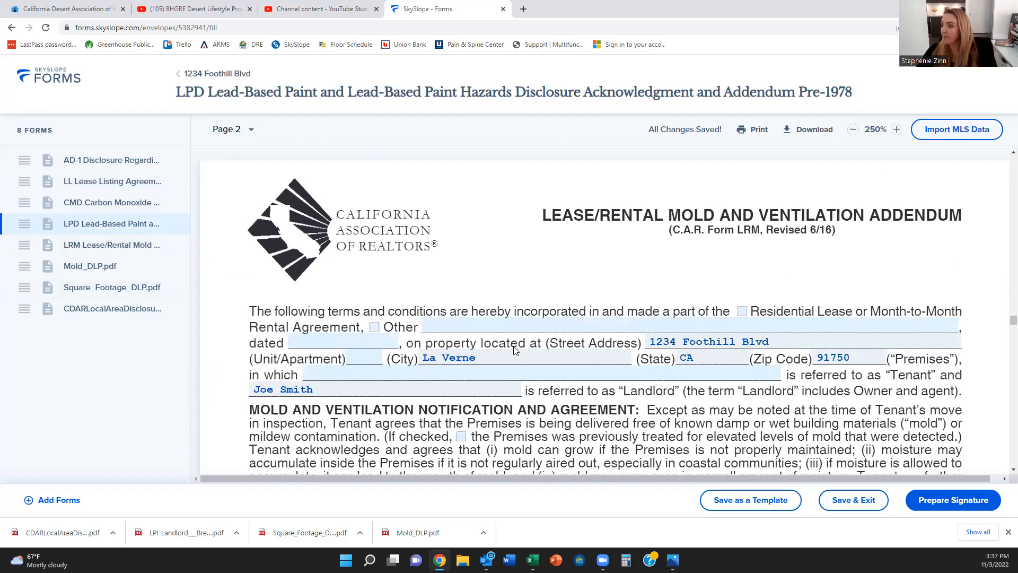
scroll(513, 350, down, 2)
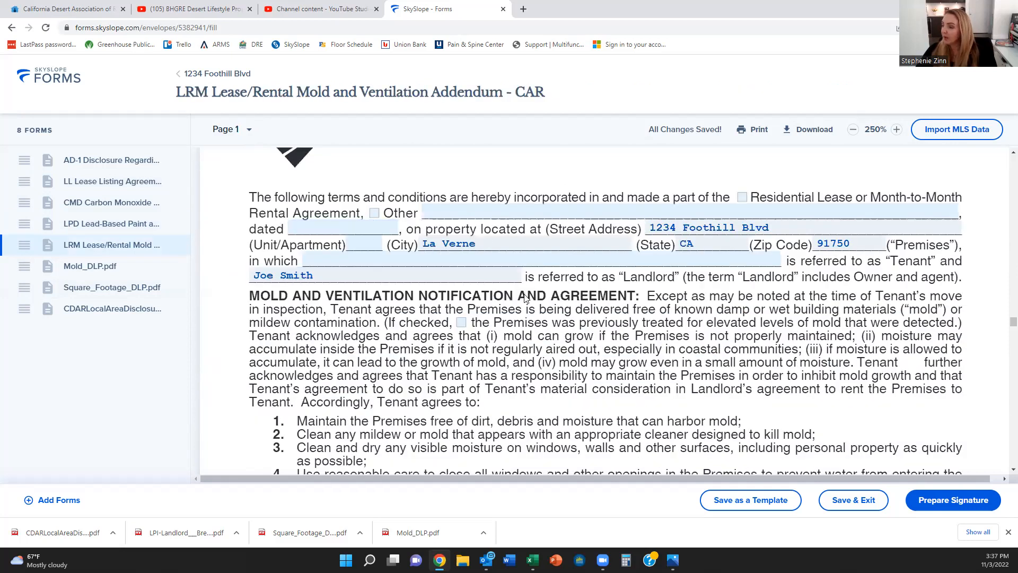
scroll(616, 234, up, 2)
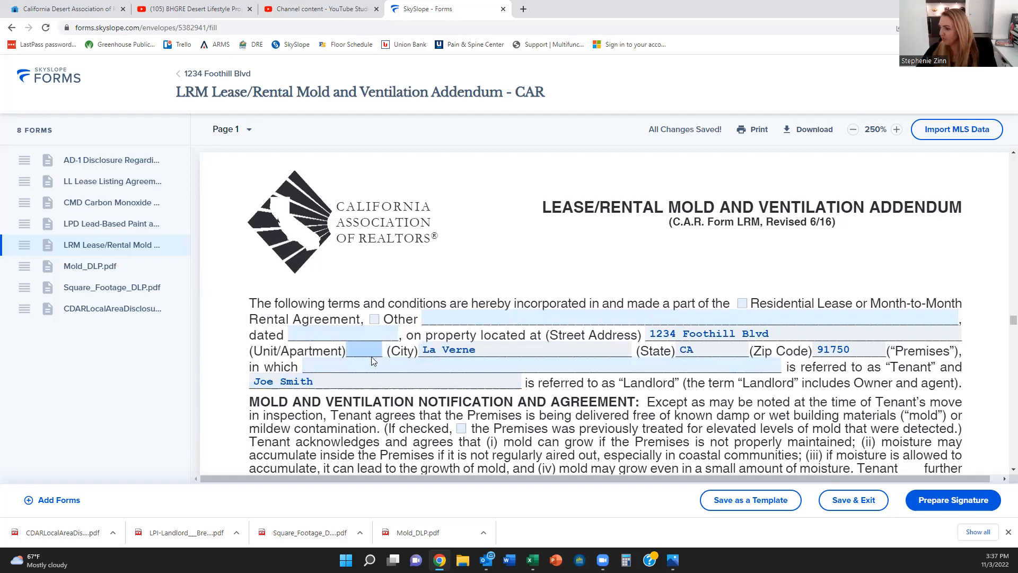
scroll(377, 379, down, 2)
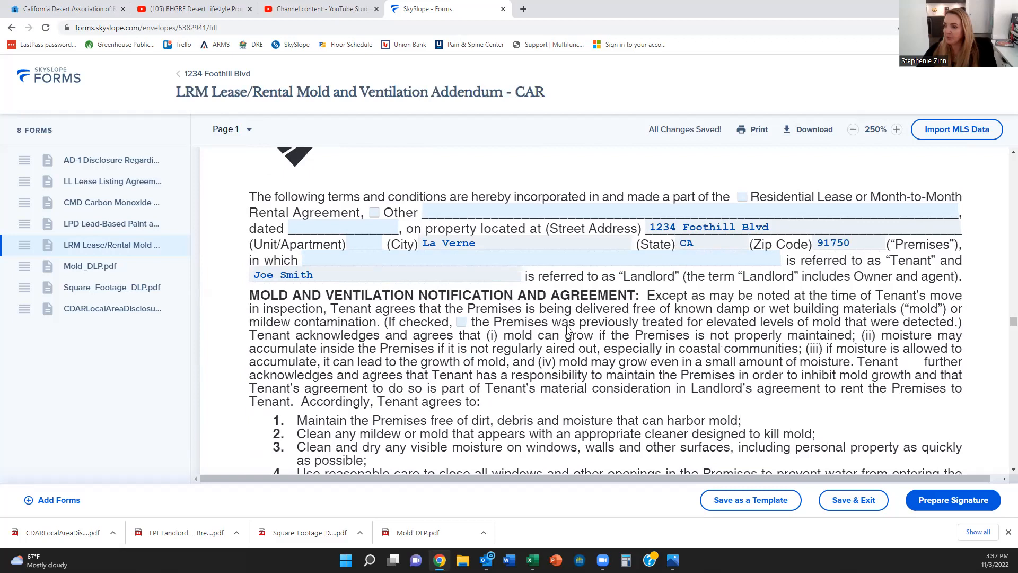
scroll(567, 329, down, 2)
scroll(493, 355, down, 6)
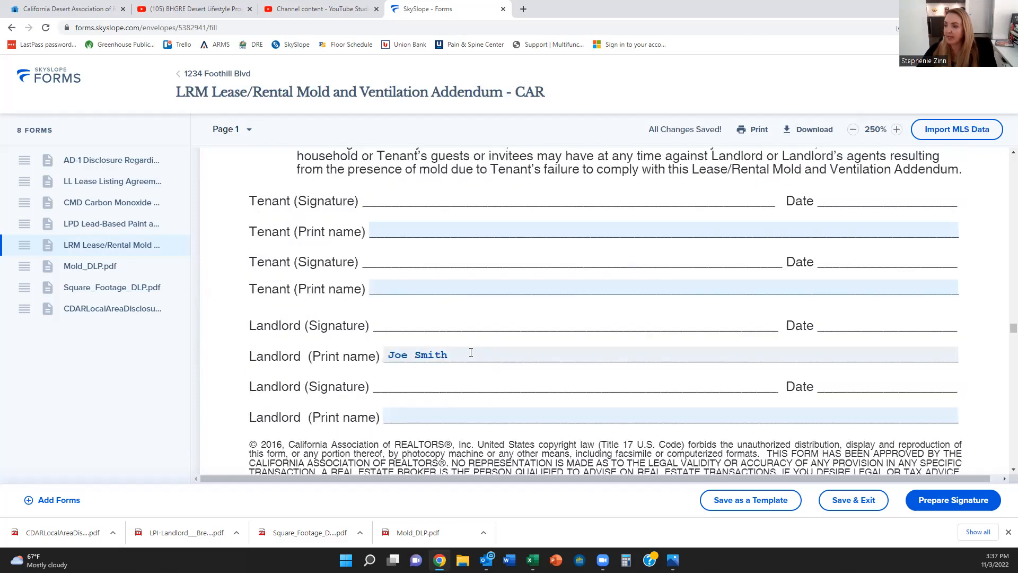
Step: Check the landlord's printed name field, then continue to page 2 on short-term rental restrictions
click(471, 353)
scroll(471, 353, down, 10)
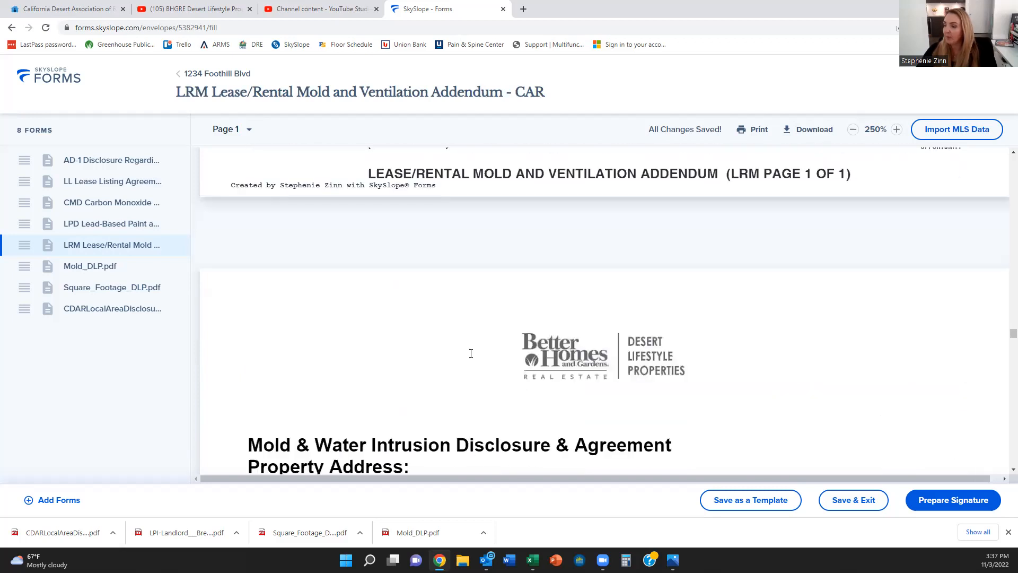
scroll(471, 355, down, 2)
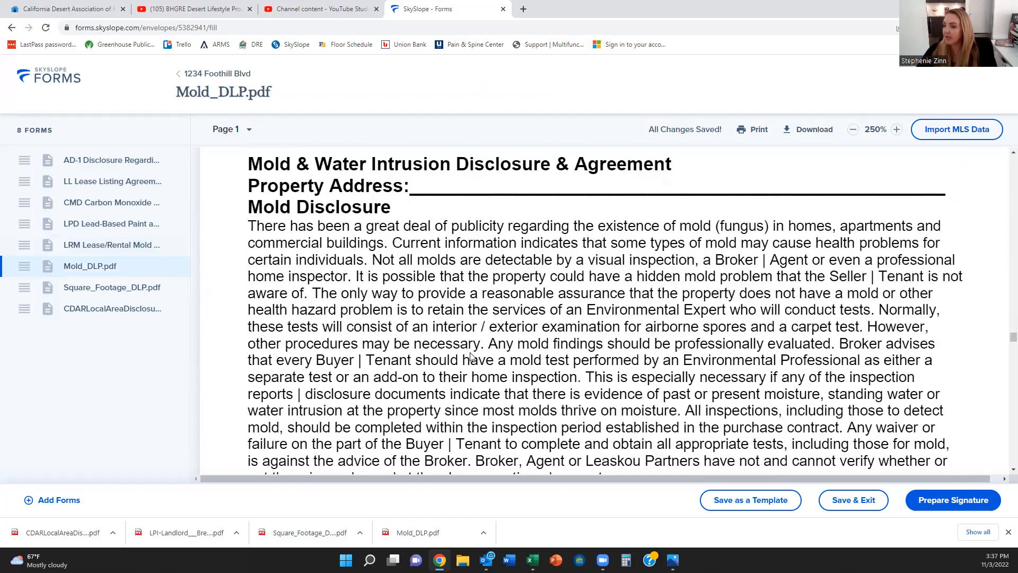
scroll(471, 355, down, 3)
scroll(471, 356, down, 15)
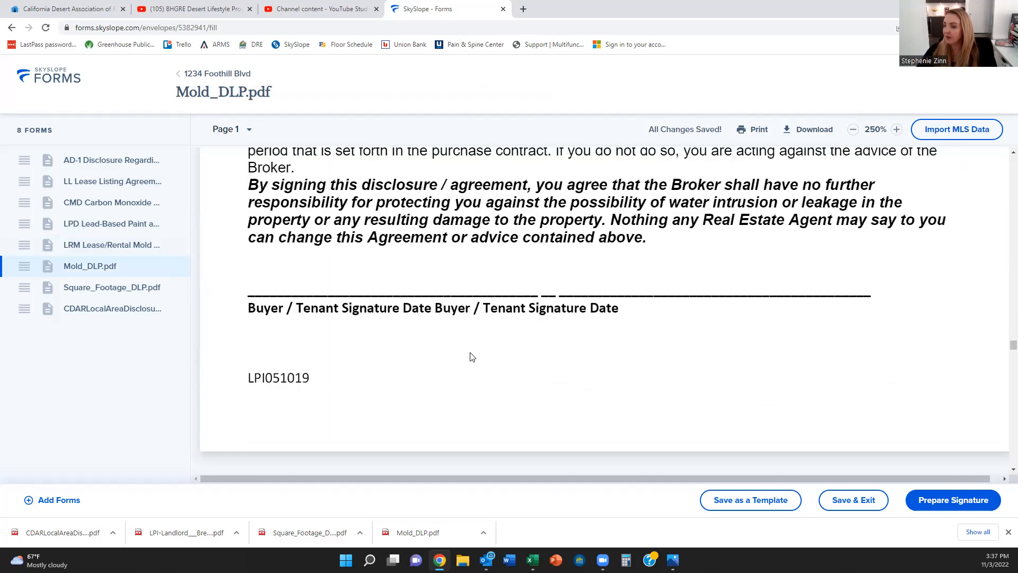
scroll(471, 355, down, 15)
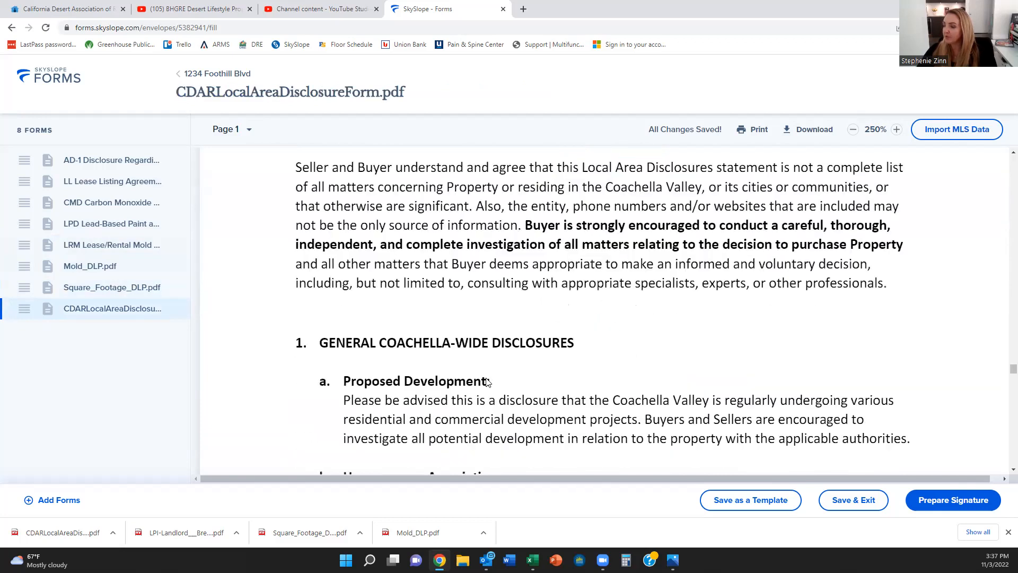
scroll(488, 382, down, 5)
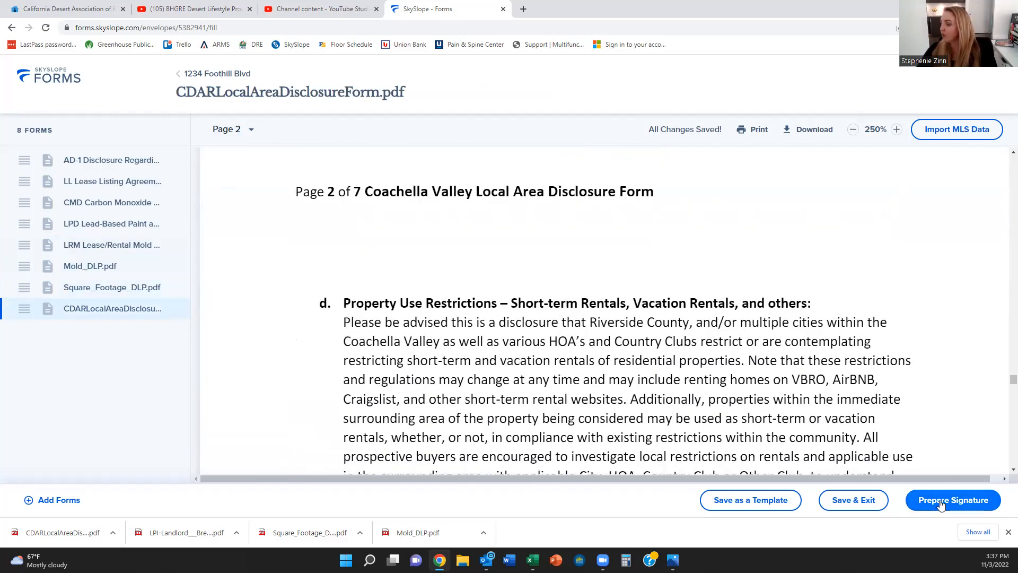
Step: Prepare the 1234 Foothill Blvd envelope with the Seller Agent's action set to Needs to sign
click(941, 501)
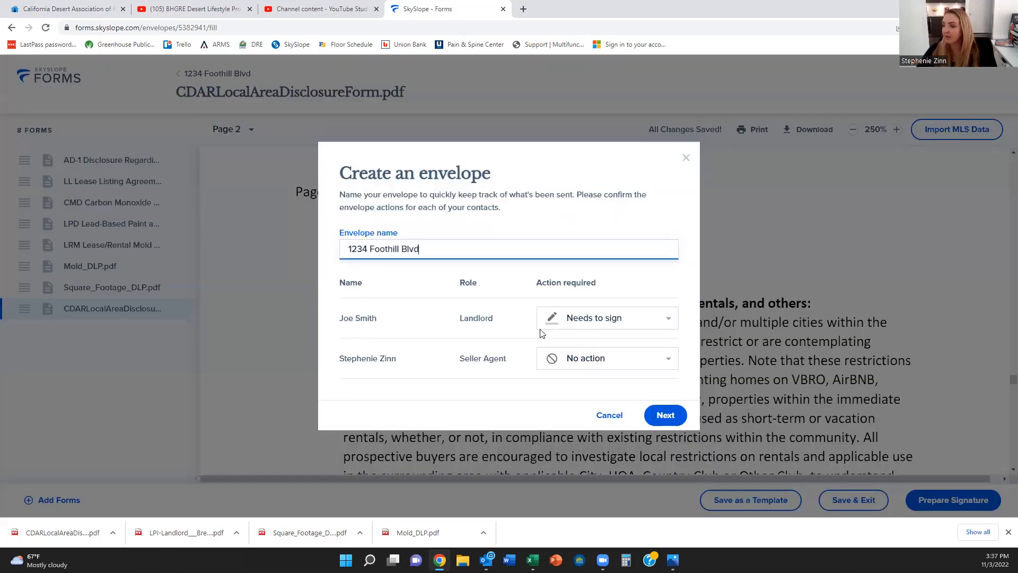
click(595, 366)
click(594, 319)
click(665, 415)
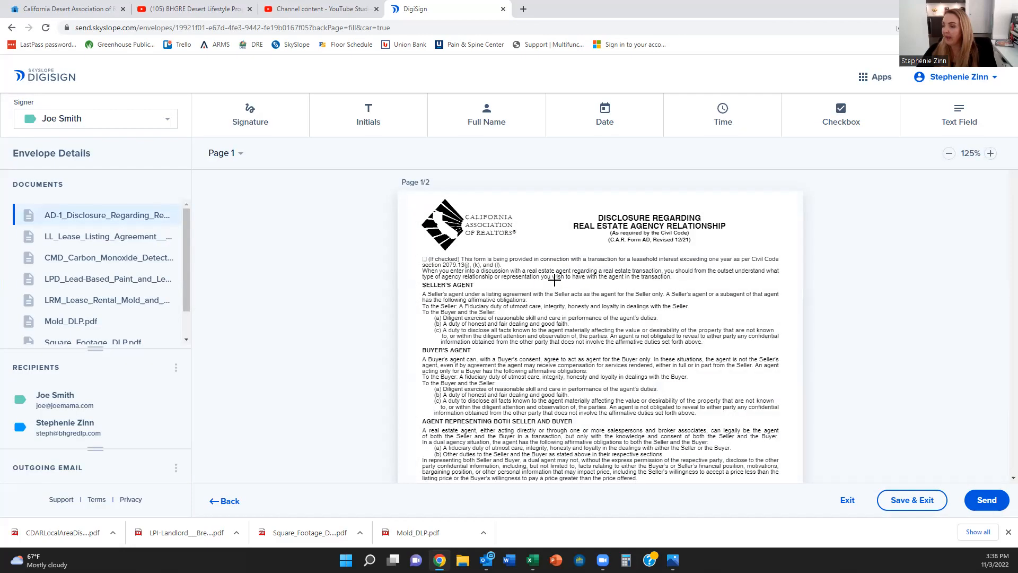
Step: Review the prefilled landlord signature and date fields on the LPD and LRM forms, down to Mold_DLP.pdf
scroll(554, 280, down, 4)
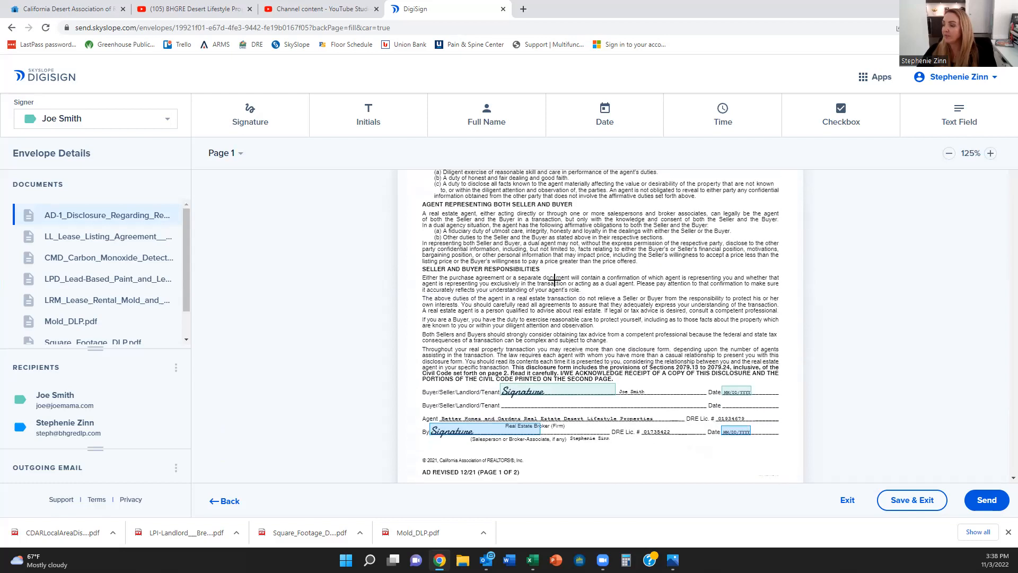
scroll(554, 280, down, 1)
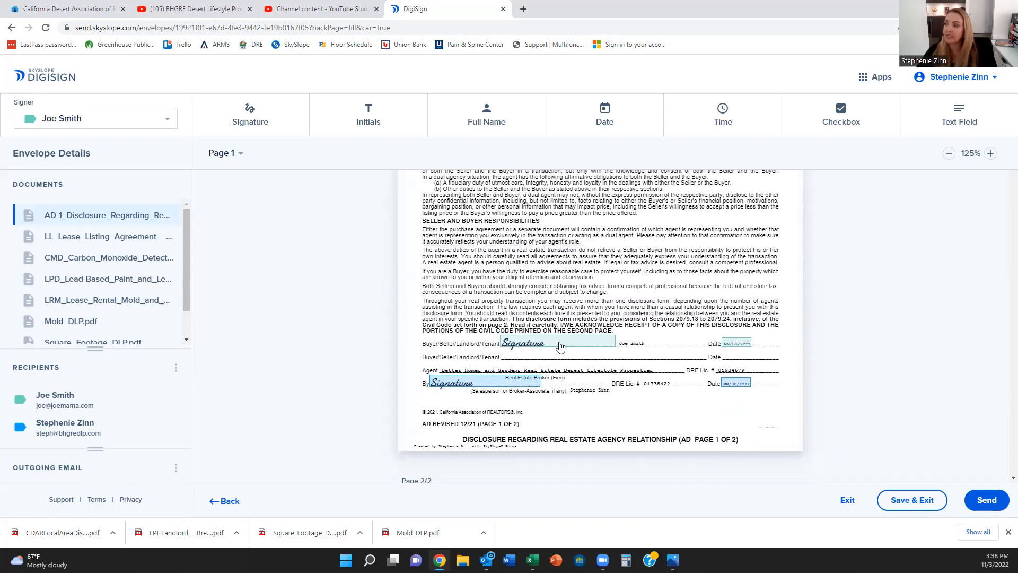
scroll(517, 381, down, 6)
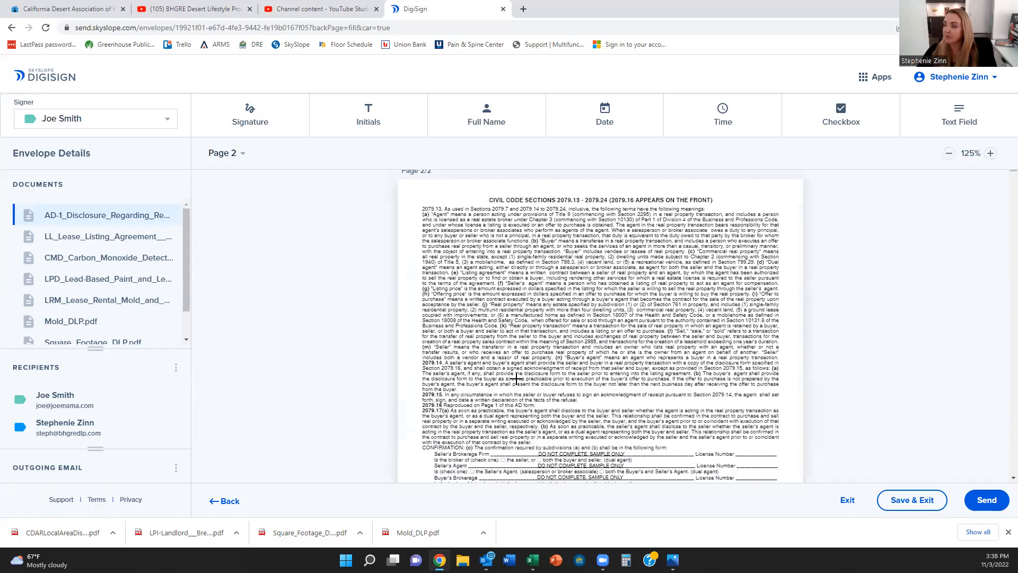
scroll(517, 380, down, 15)
scroll(517, 380, down, 2)
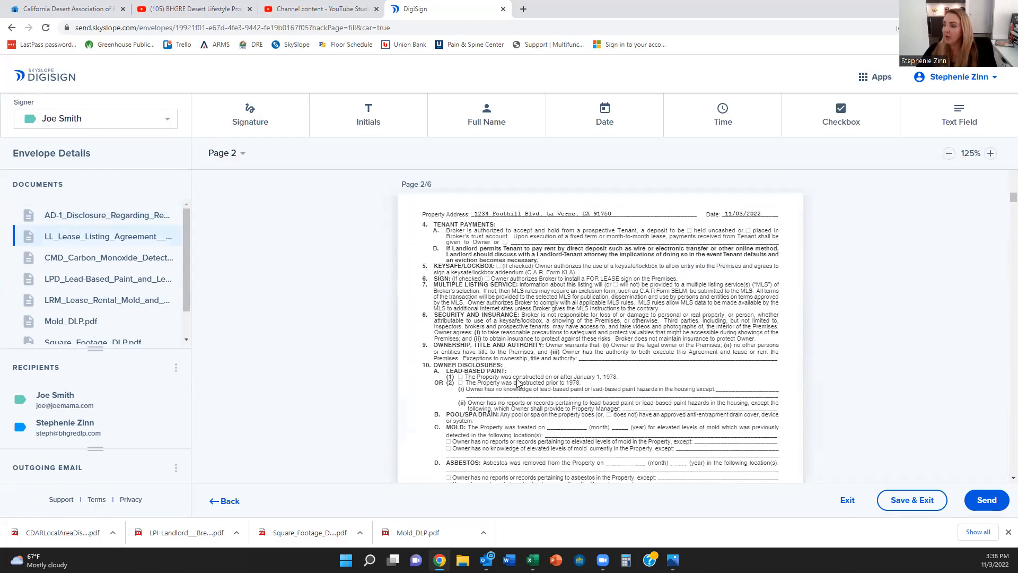
scroll(668, 419, up, 5)
scroll(654, 405, down, 11)
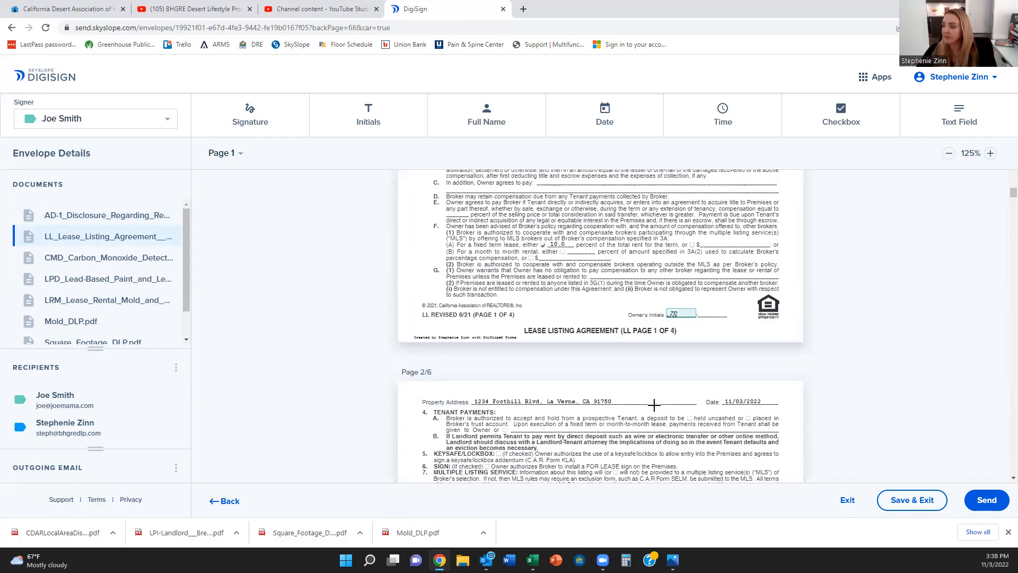
scroll(654, 405, down, 15)
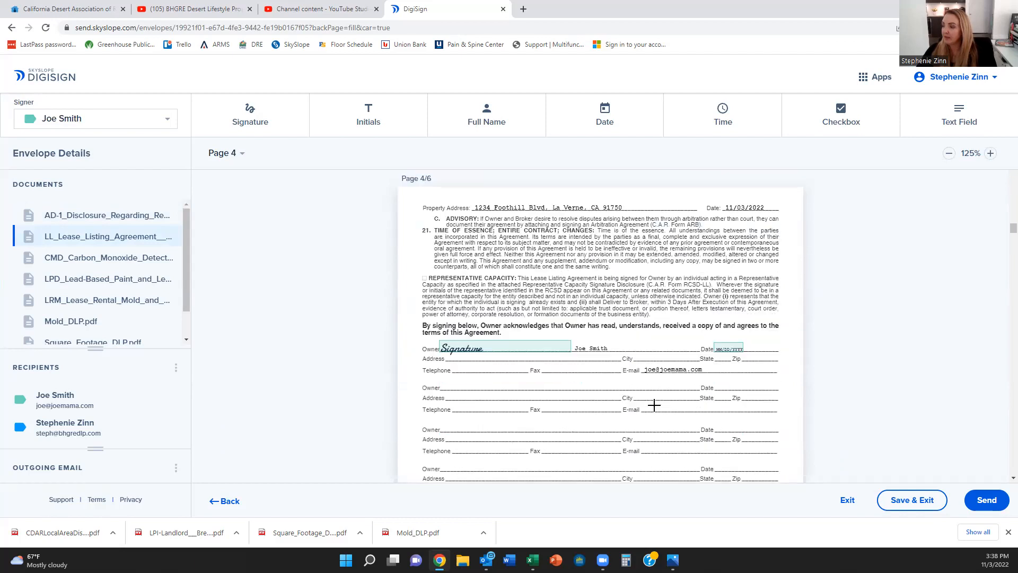
scroll(654, 406, down, 12)
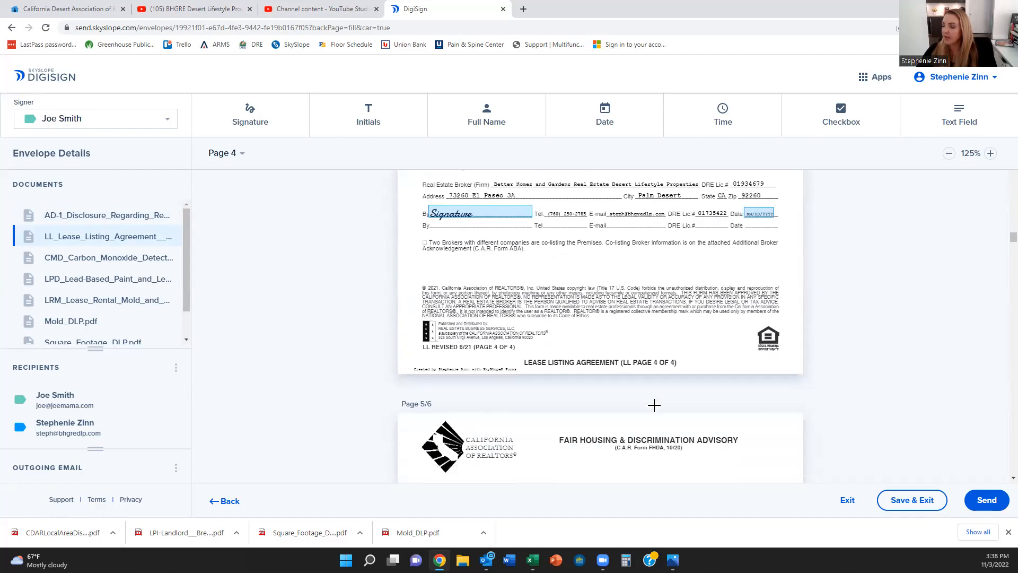
scroll(654, 405, down, 5)
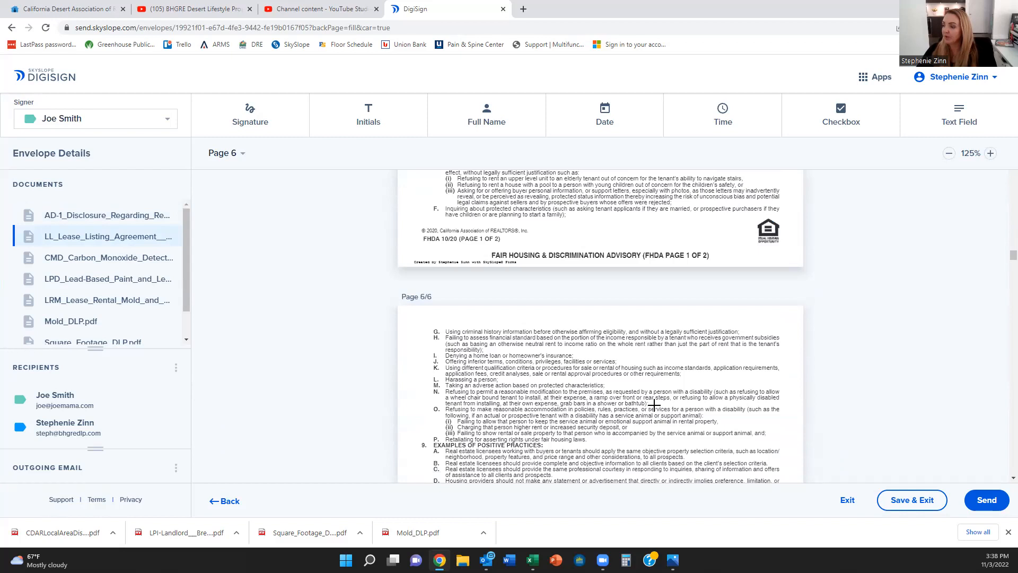
scroll(654, 405, down, 10)
scroll(654, 406, down, 10)
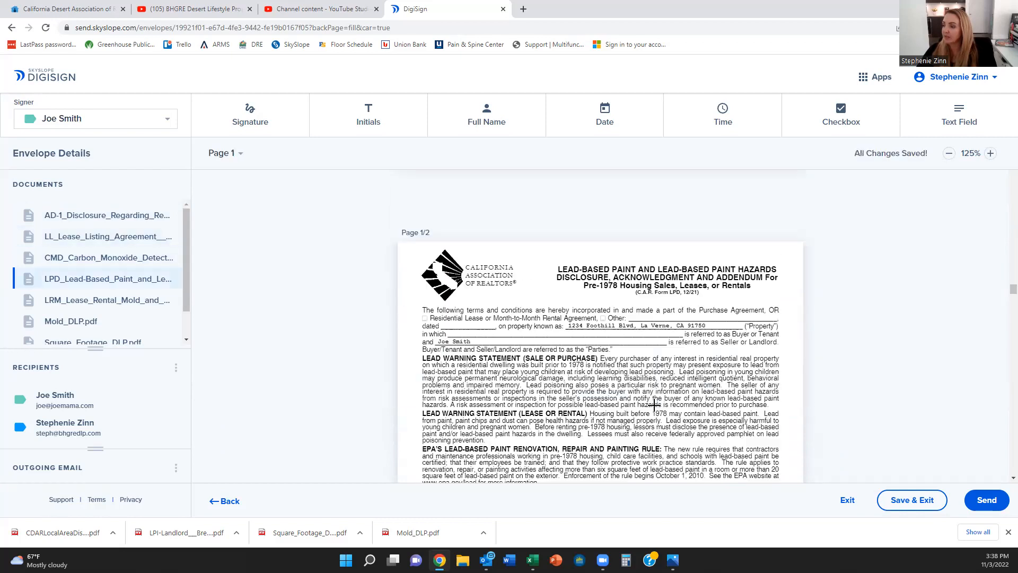
scroll(654, 405, down, 4)
scroll(653, 405, down, 2)
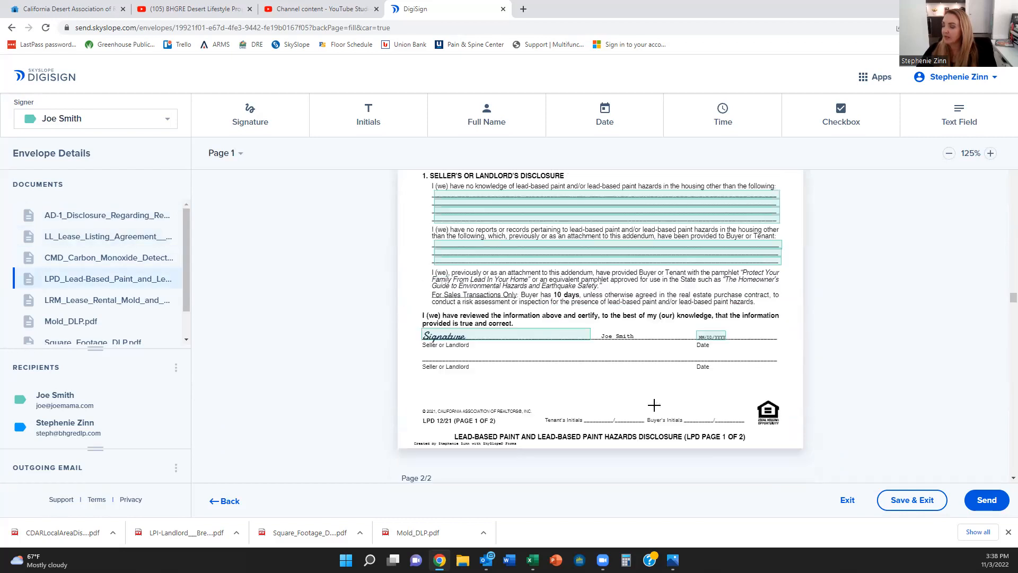
scroll(654, 405, down, 15)
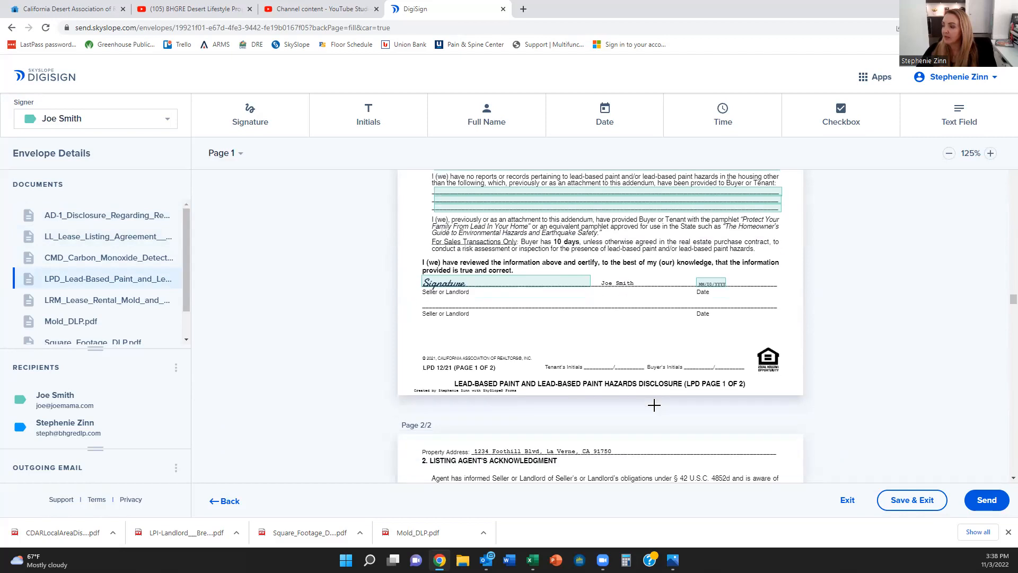
scroll(653, 405, down, 15)
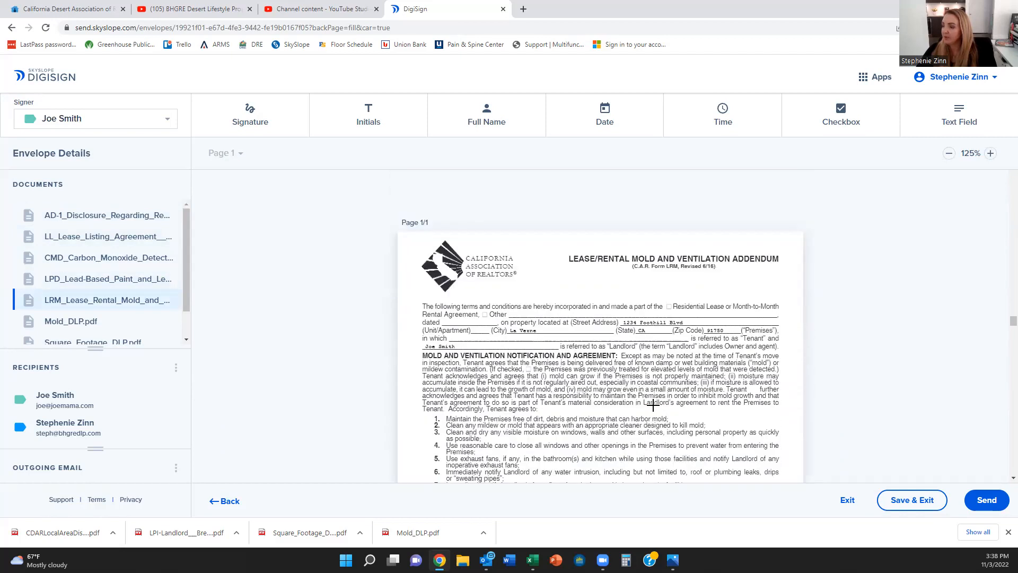
scroll(653, 404, down, 15)
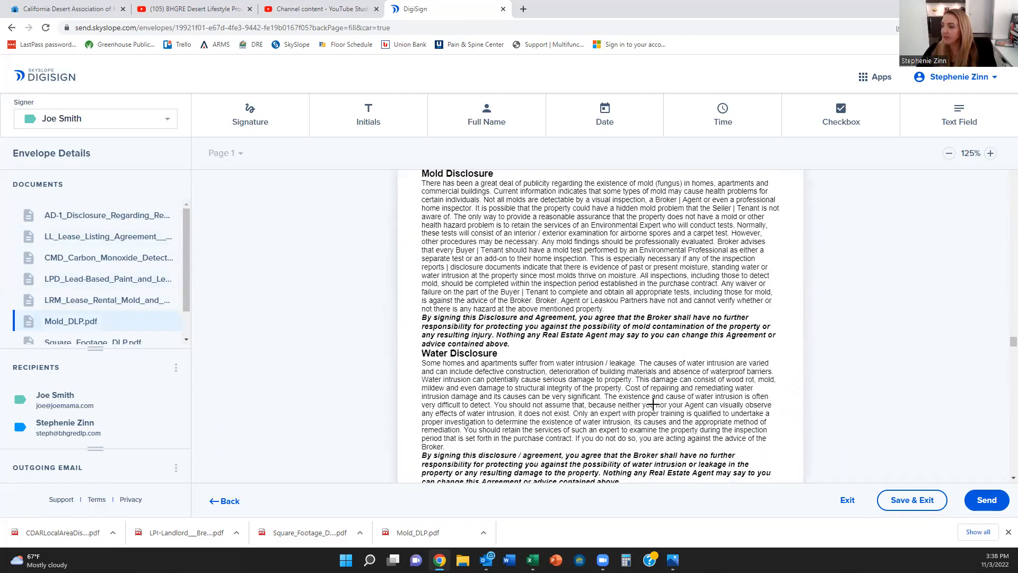
scroll(653, 404, up, 15)
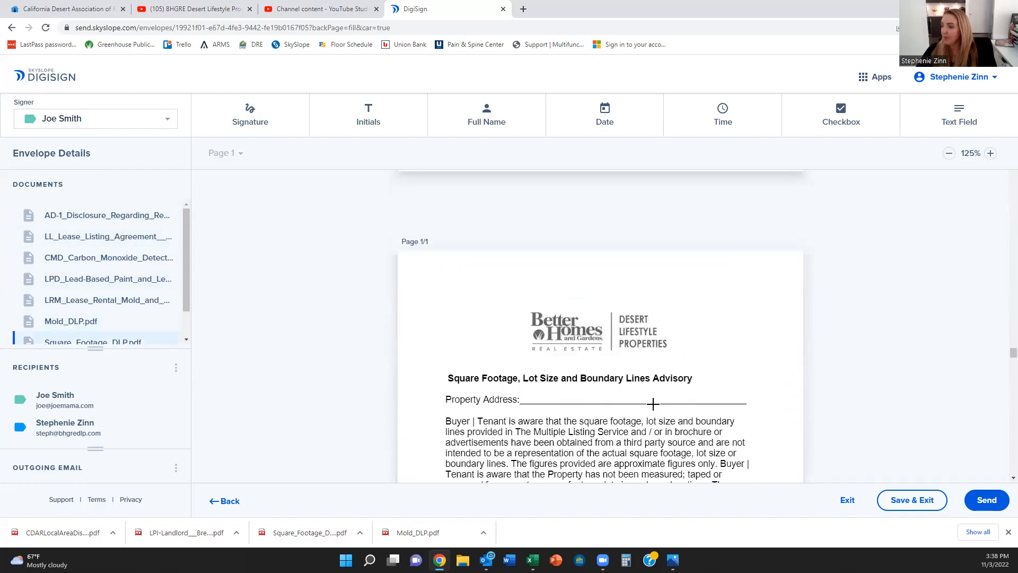
scroll(653, 404, up, 9)
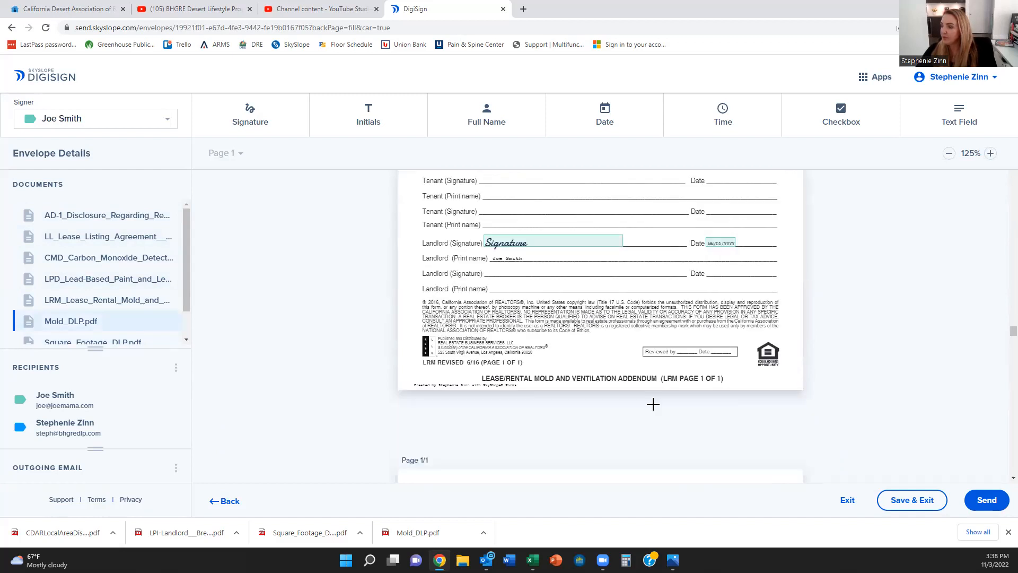
scroll(654, 404, down, 6)
scroll(654, 405, down, 2)
Step: Place a text field stretched across the Mold disclosure's Property Address line
click(958, 117)
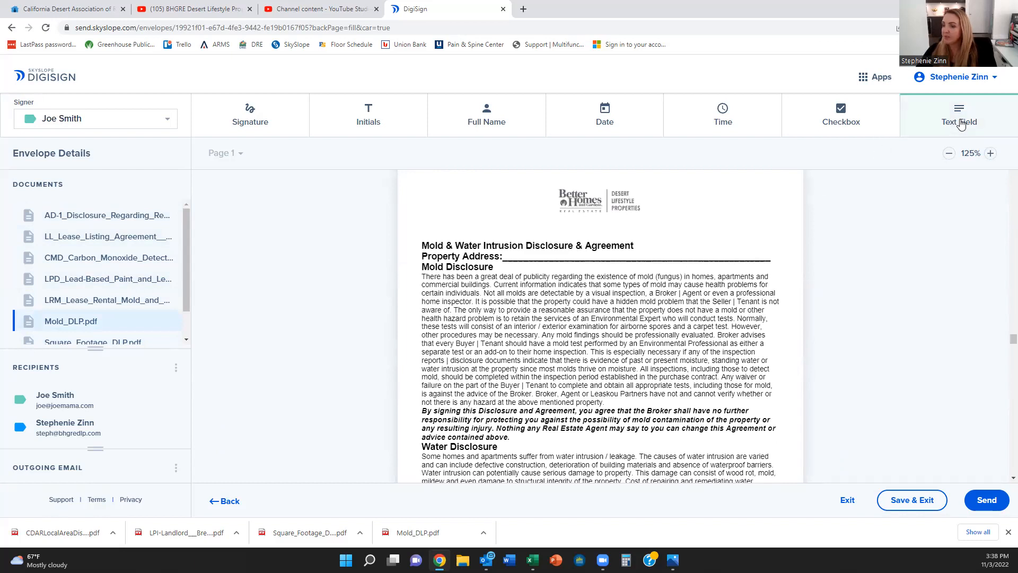
click(510, 253)
drag(522, 241, 527, 253)
drag(590, 261, 728, 260)
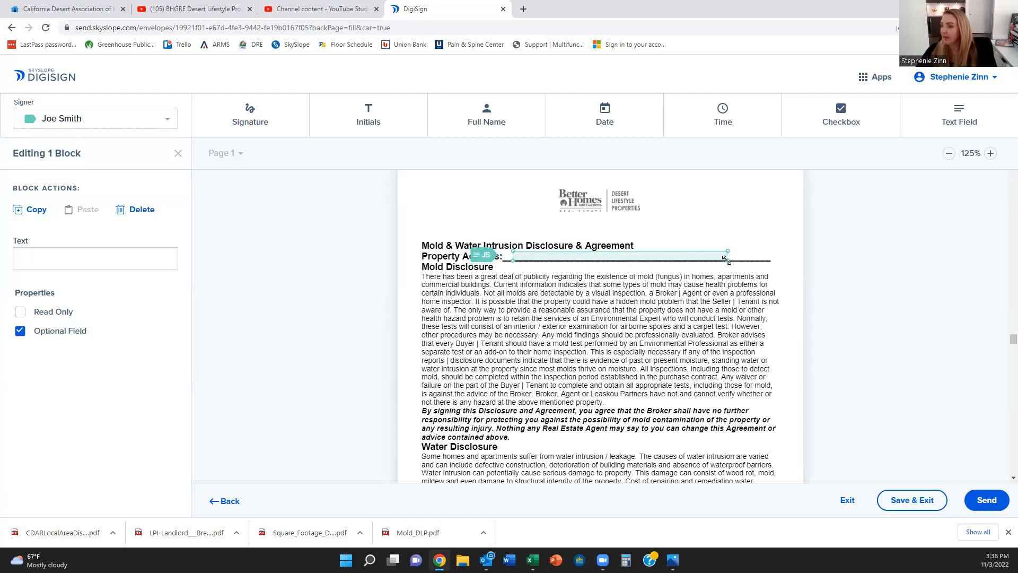
Step: Fill the field with '1234 Foothill, Laverne, CA 92285' and copy it
click(112, 255)
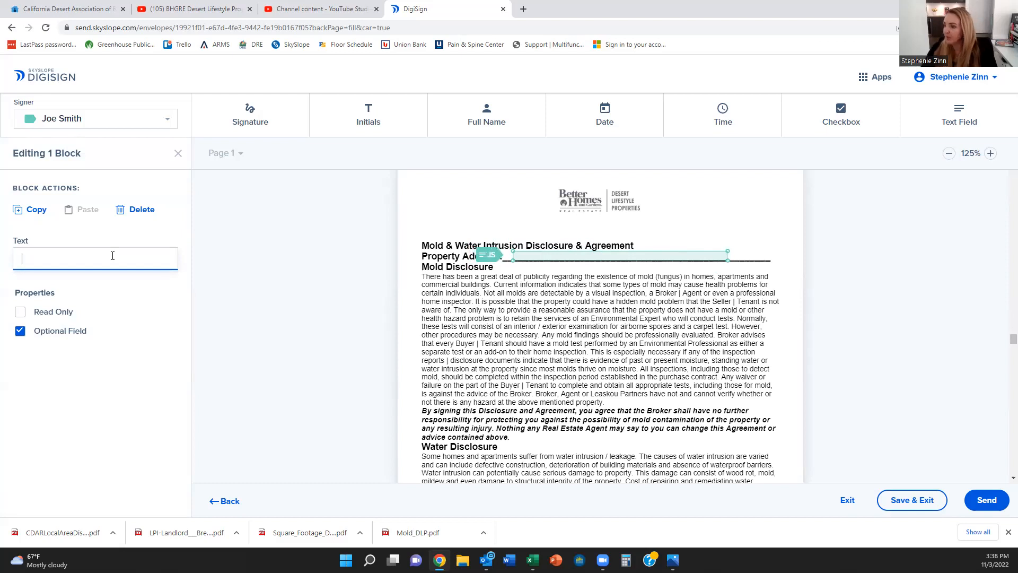
text(1234)
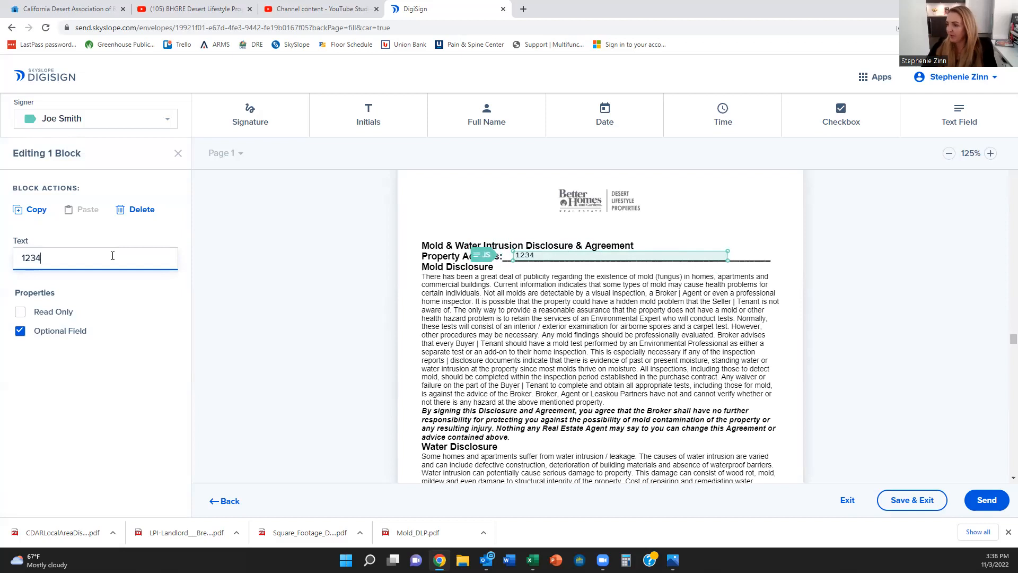
text( Foothill, Laverne)
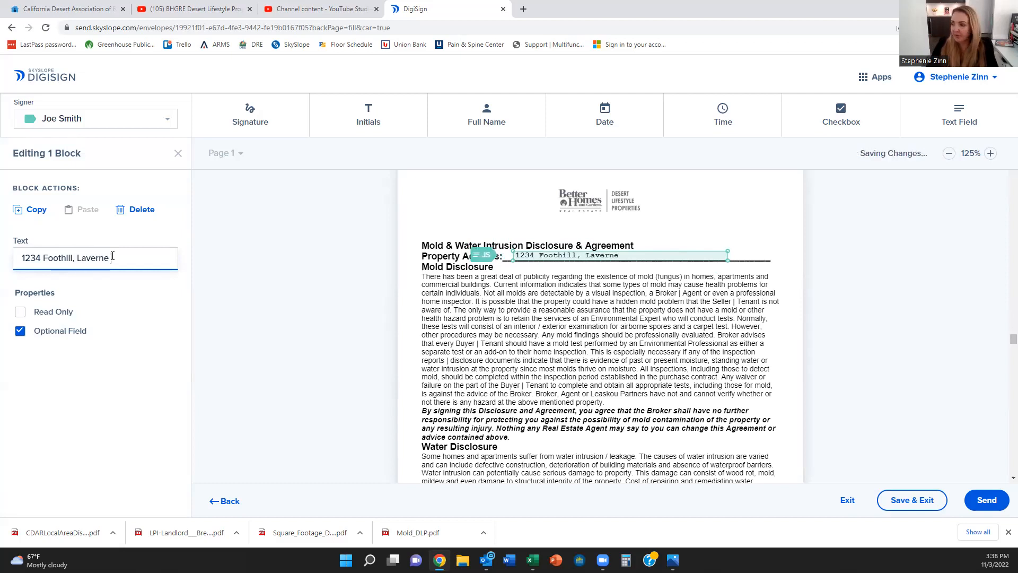
text( 922)
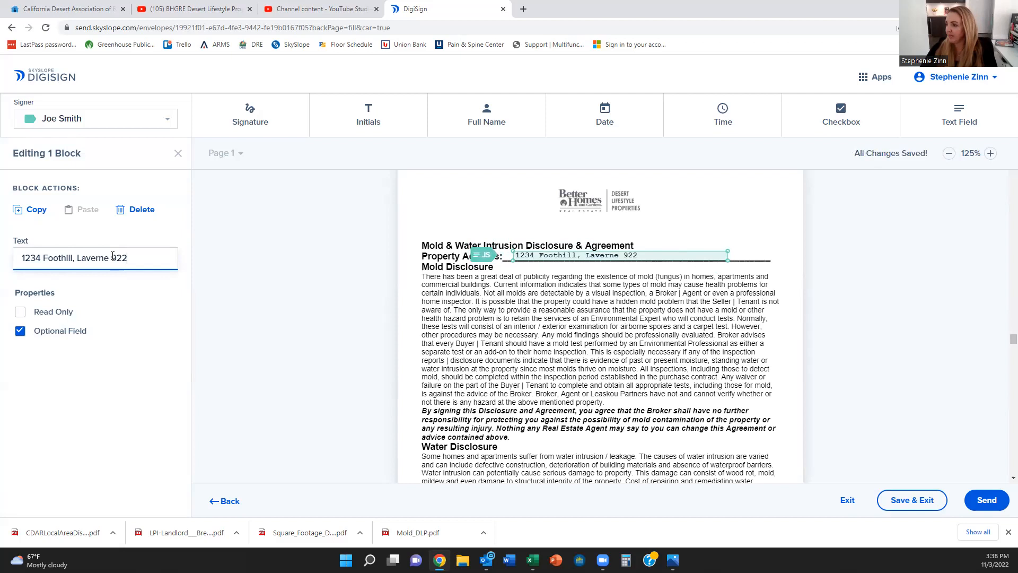
key(BackSpace)
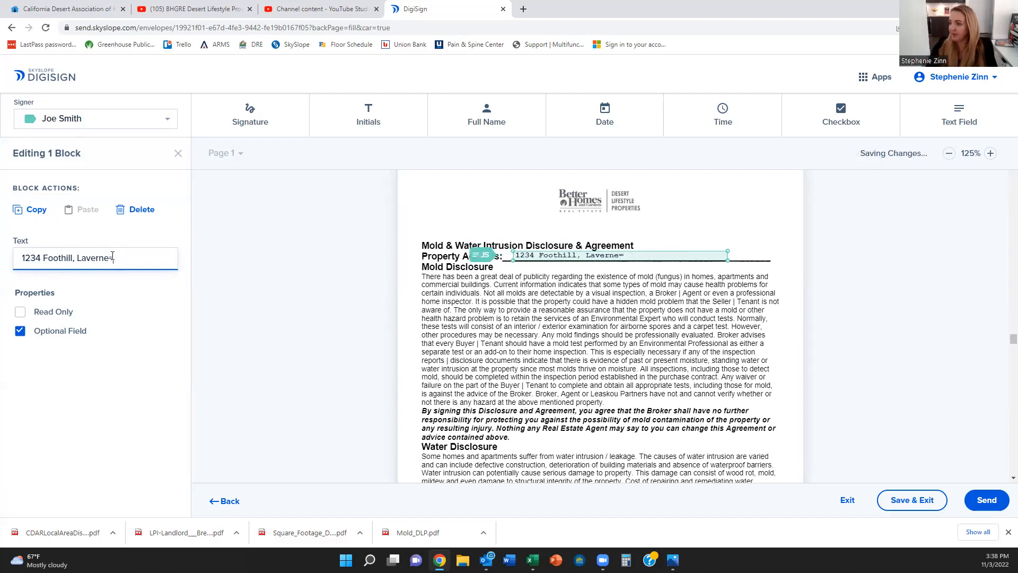
text(, CA )
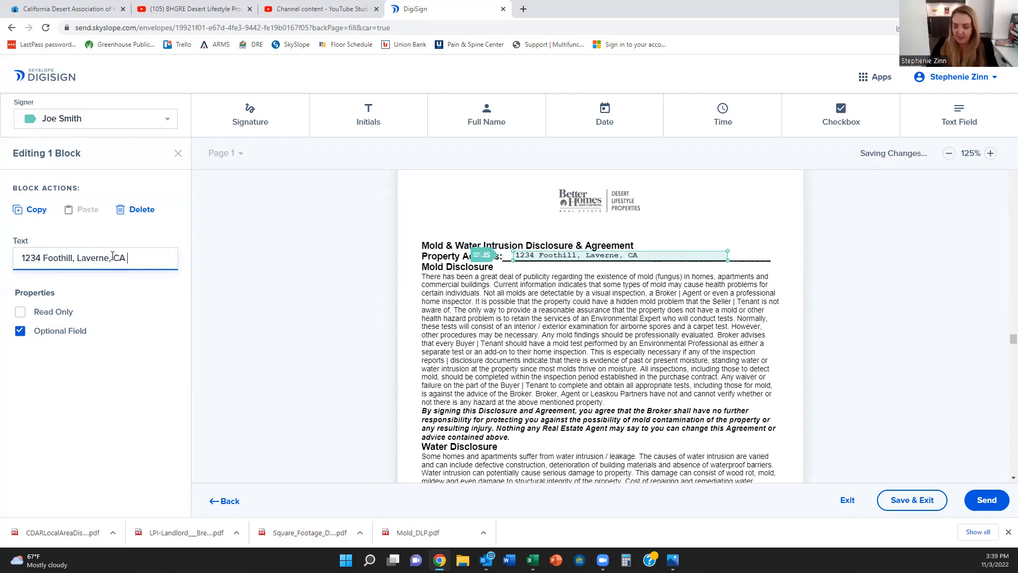
text(92285)
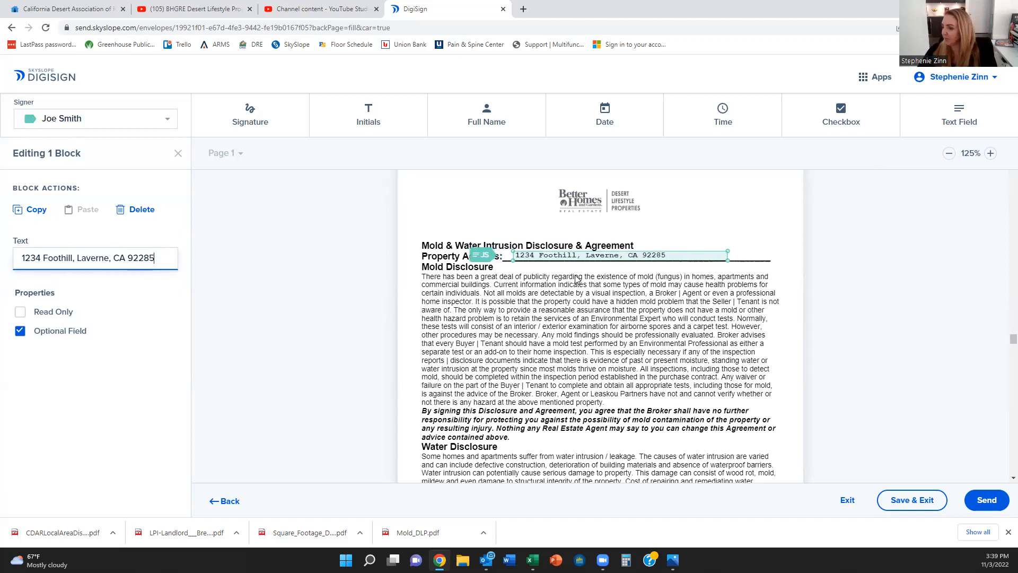
scroll(627, 320, down, 6)
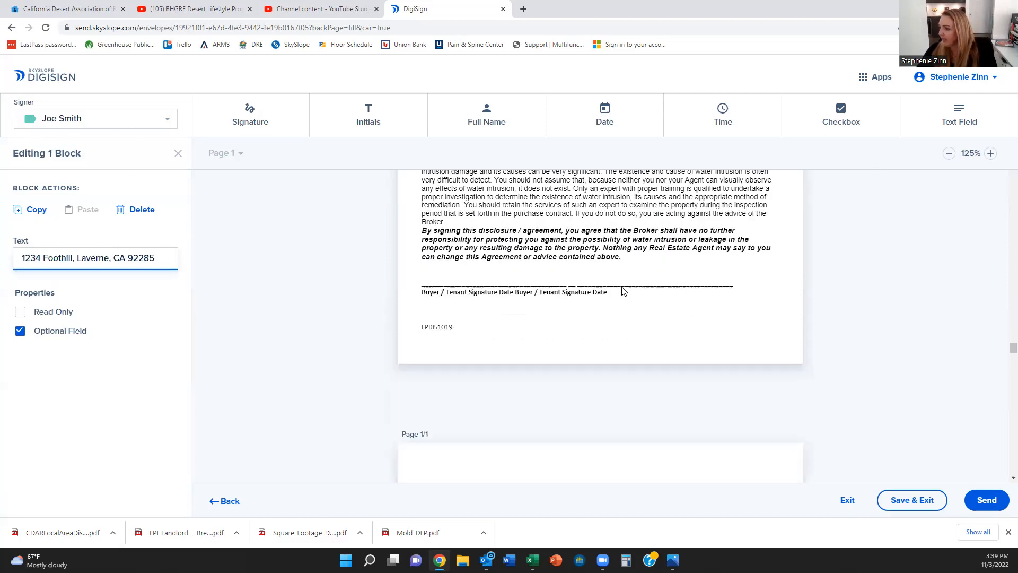
scroll(624, 291, up, 6)
click(22, 212)
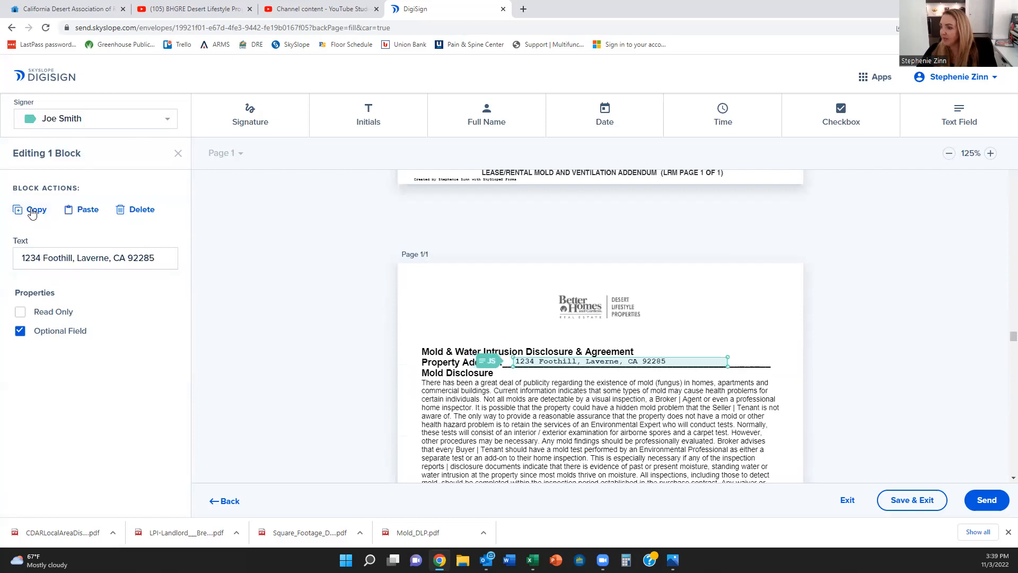
Step: Paste the address field onto the Square Footage advisory's Property Address line
scroll(477, 329, down, 5)
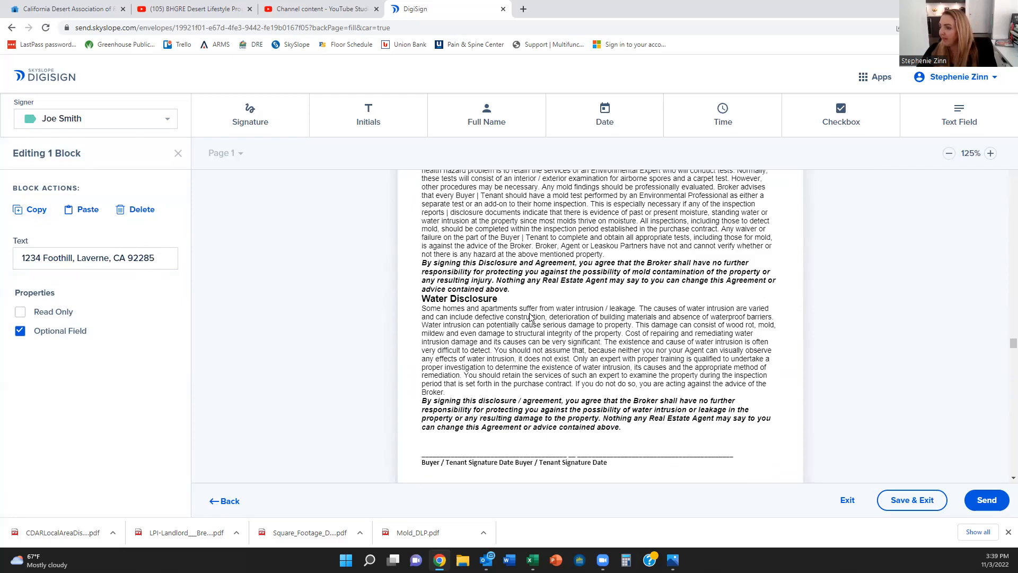
scroll(527, 343, down, 5)
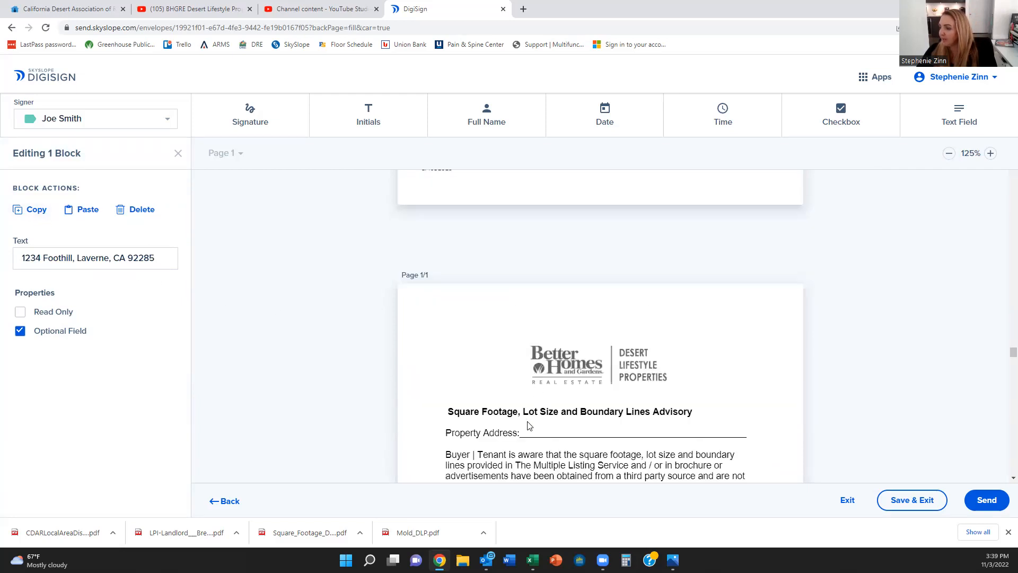
scroll(526, 389, down, 3)
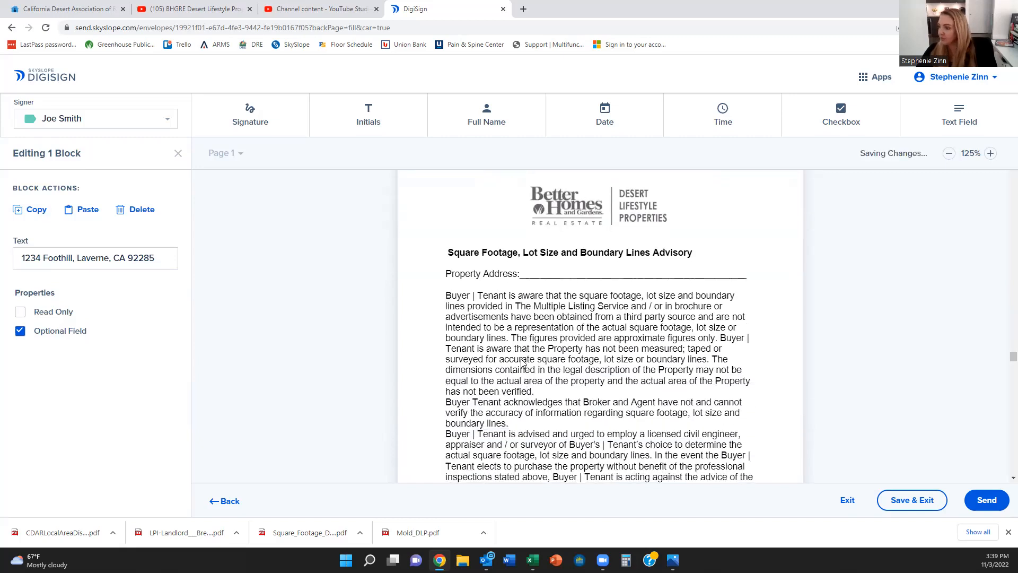
key(ctrl+v)
drag(552, 224, 562, 271)
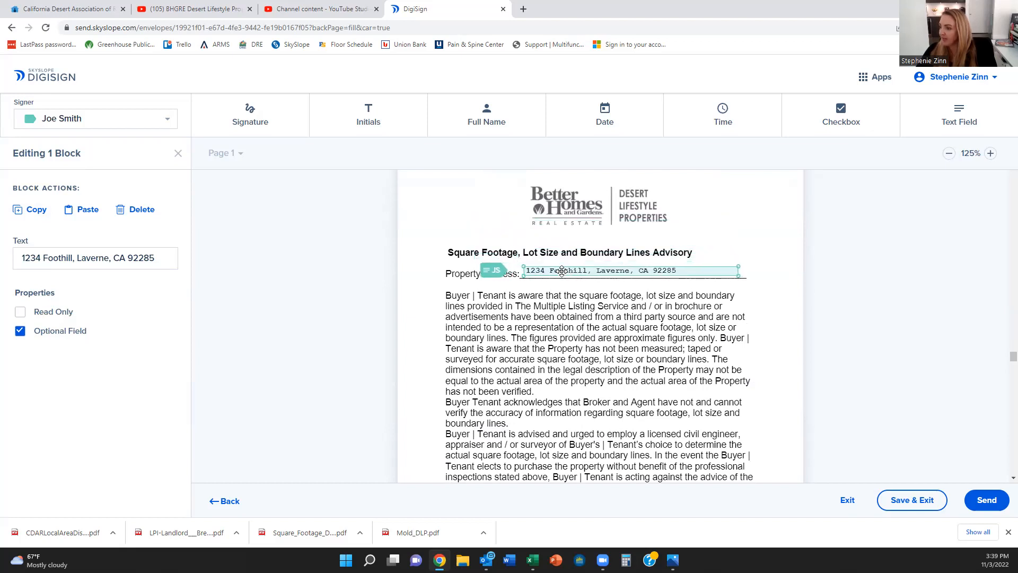
Step: Paste another copy onto the Coachella Valley disclosure's Property Address line
scroll(559, 273, down, 5)
scroll(557, 275, down, 5)
scroll(557, 275, down, 2)
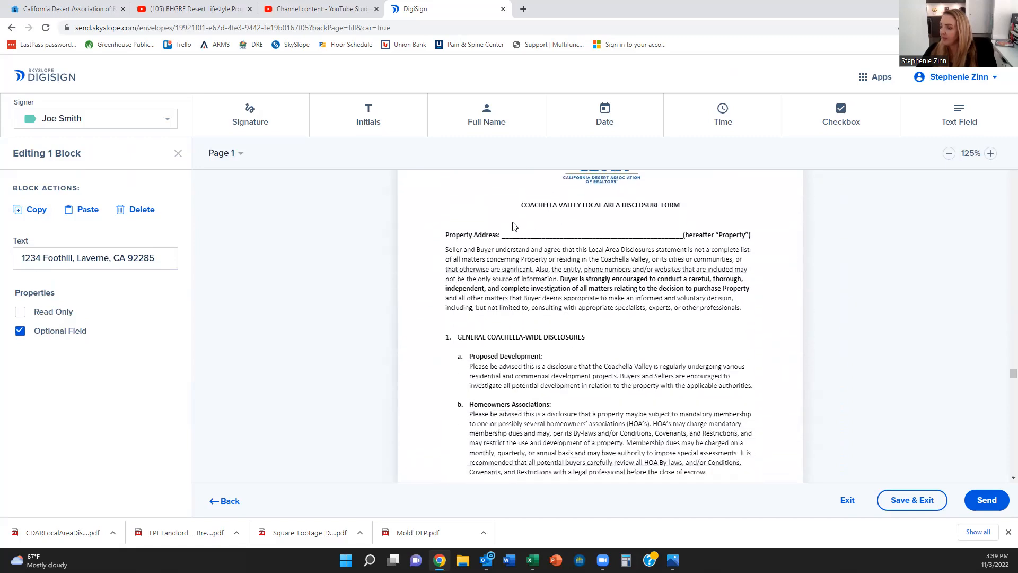
click(88, 210)
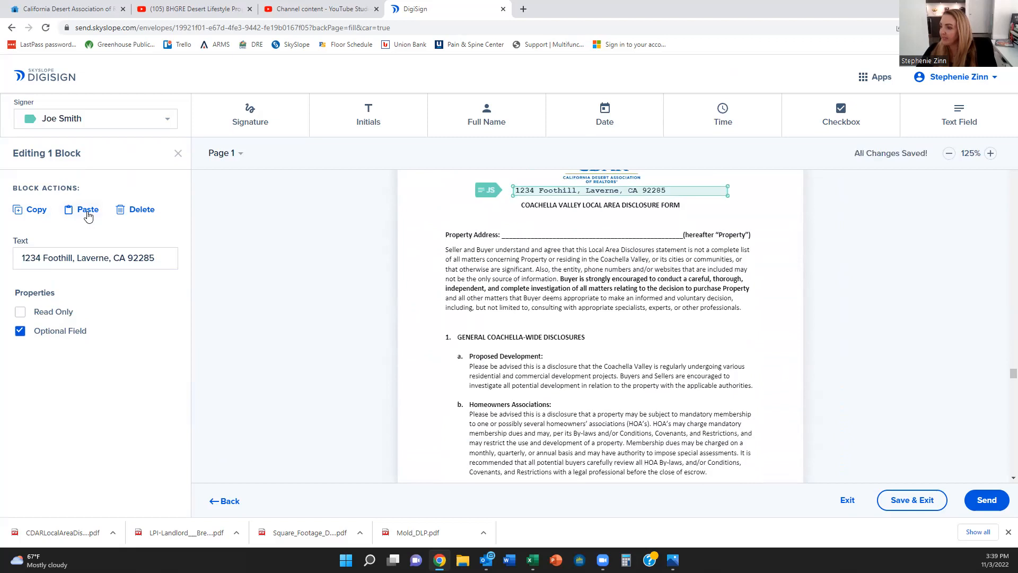
drag(569, 212, 572, 230)
Step: On page 7, place a signature field on the seller signature line
scroll(573, 231, down, 20)
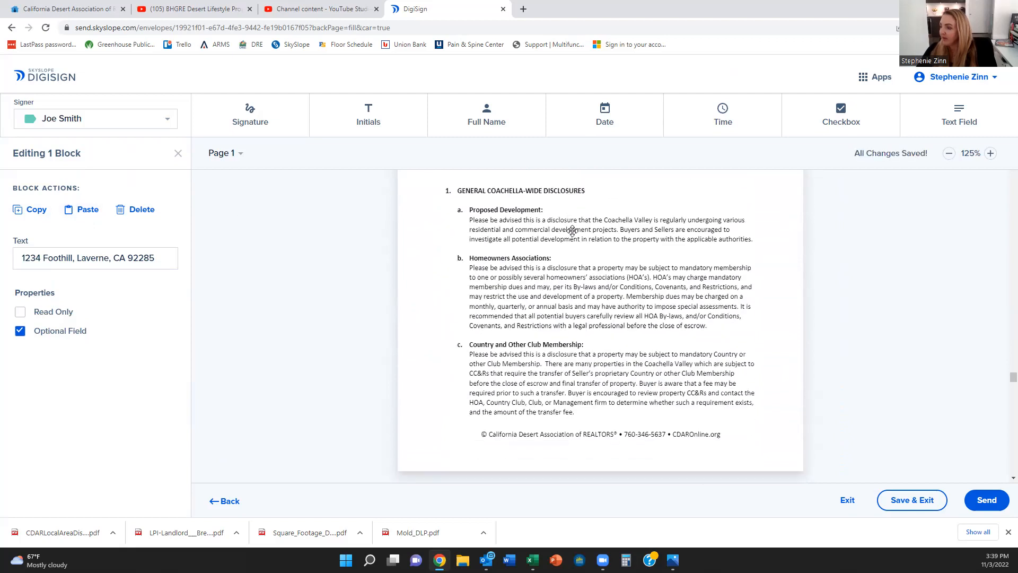
scroll(599, 281, down, 15)
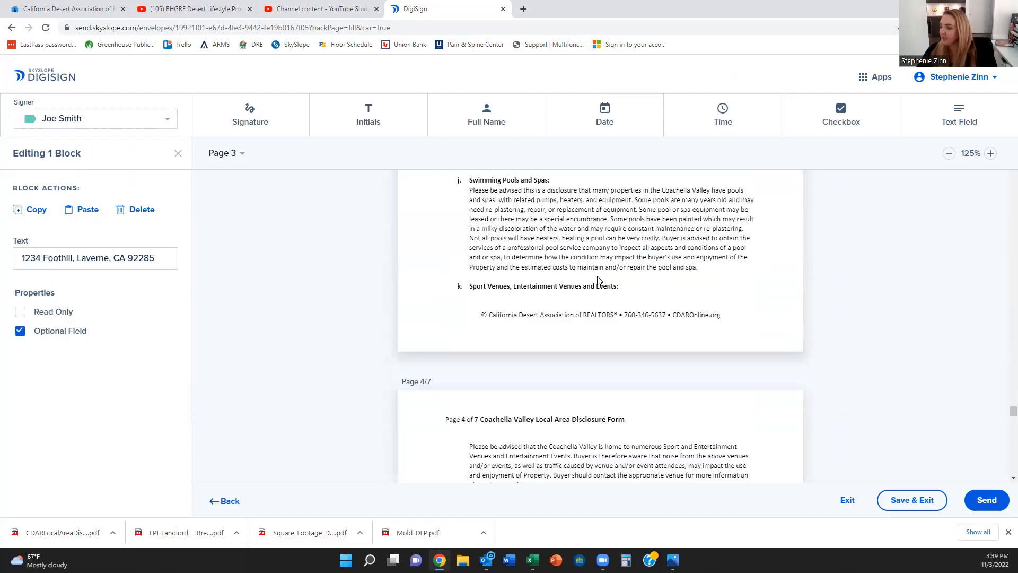
scroll(583, 277, down, 15)
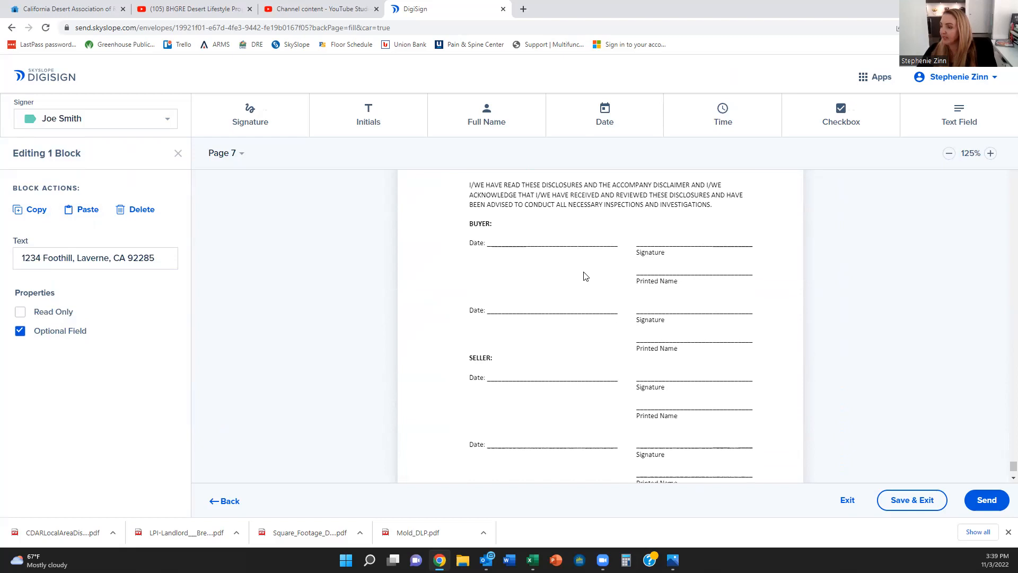
scroll(584, 273, down, 2)
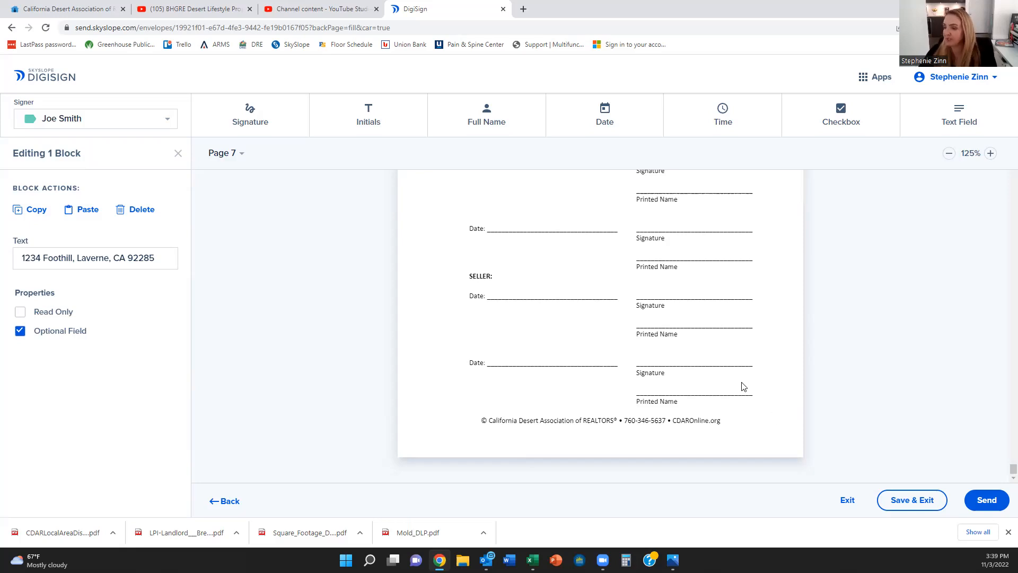
scroll(741, 387, up, 2)
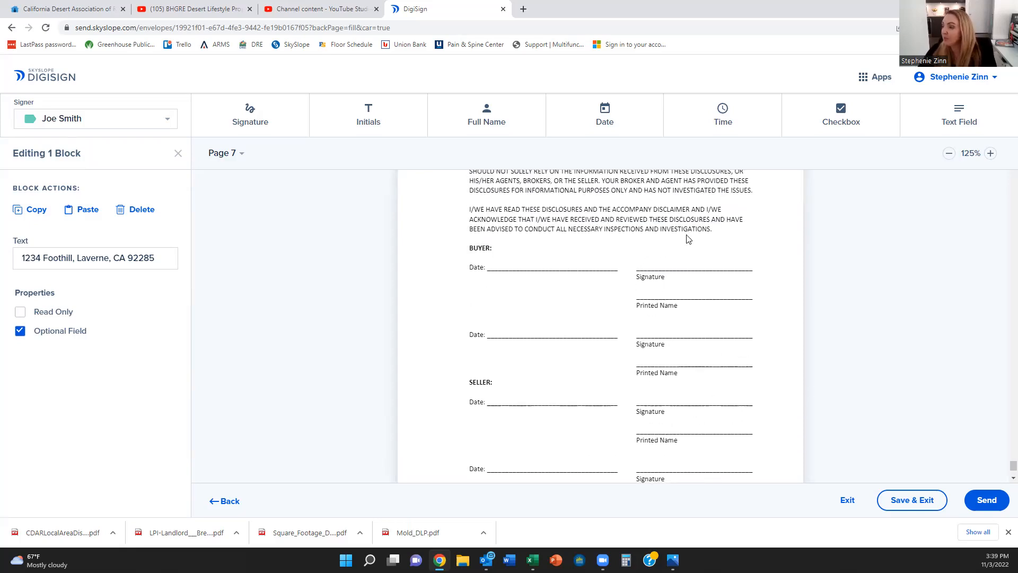
click(250, 116)
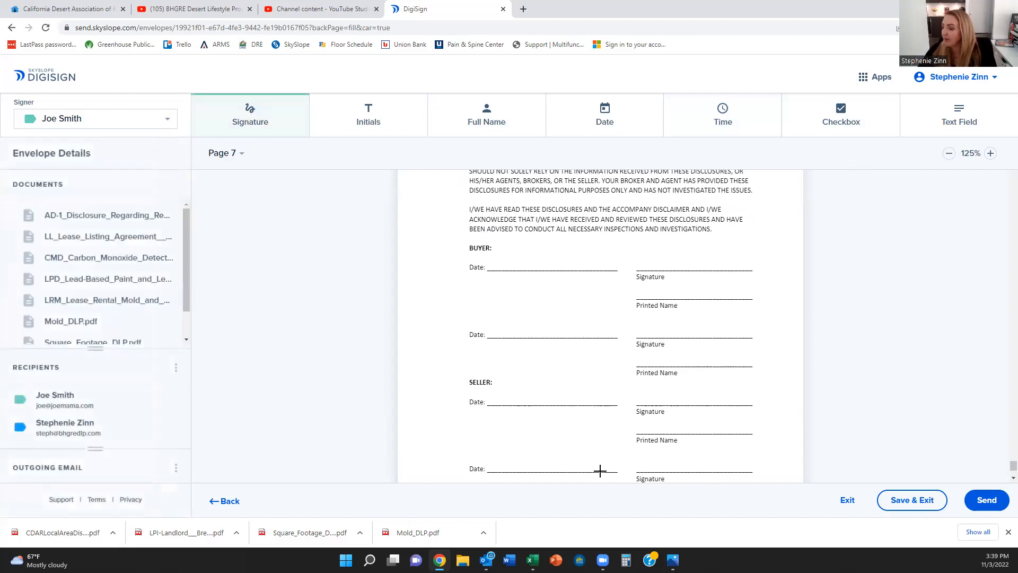
click(651, 394)
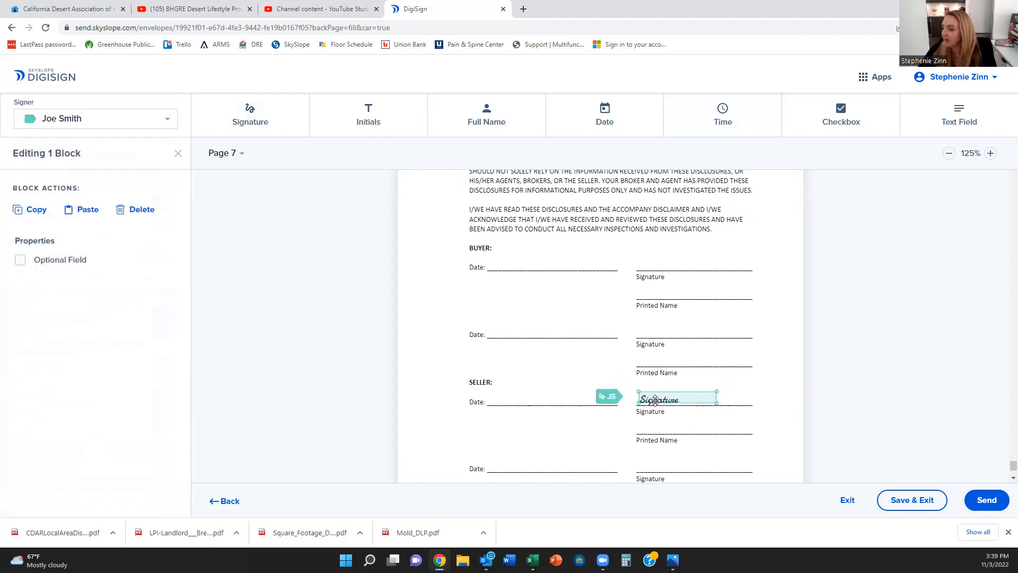
Step: Add full name and date fields on the seller Printed Name and Date lines
click(480, 114)
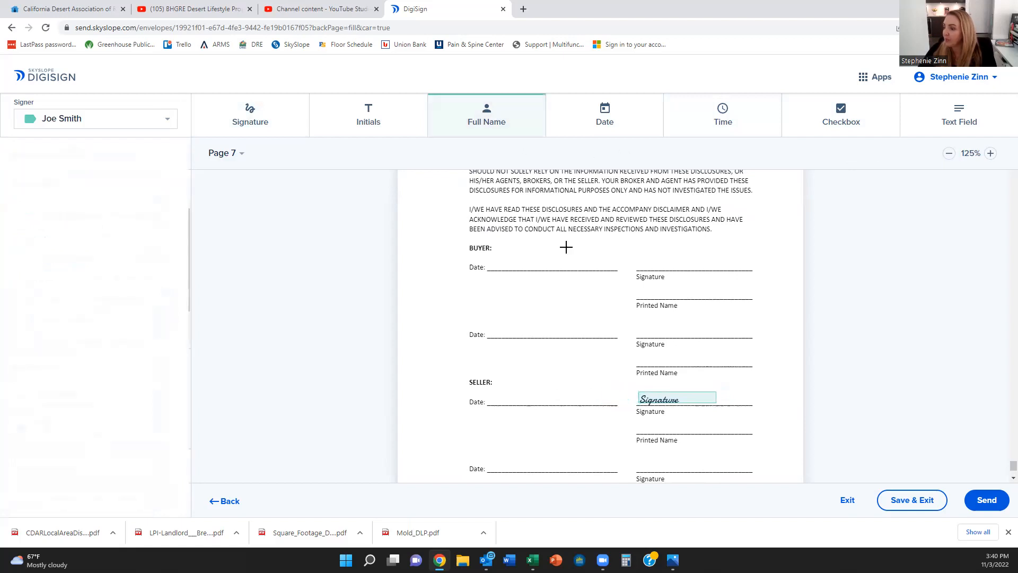
click(638, 420)
drag(665, 416, 667, 431)
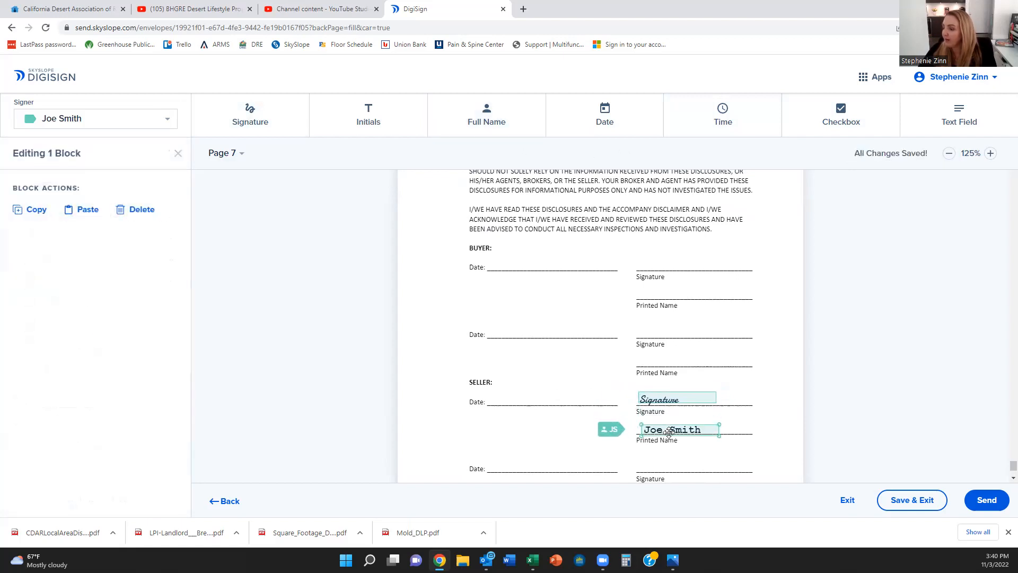
click(627, 121)
click(492, 402)
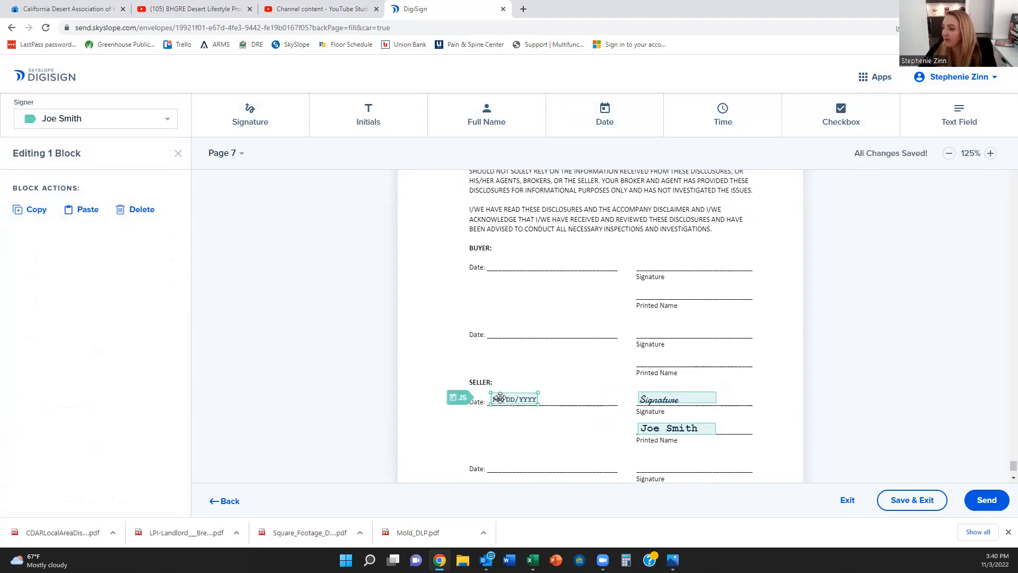
scroll(520, 411, down, 2)
scroll(520, 412, up, 20)
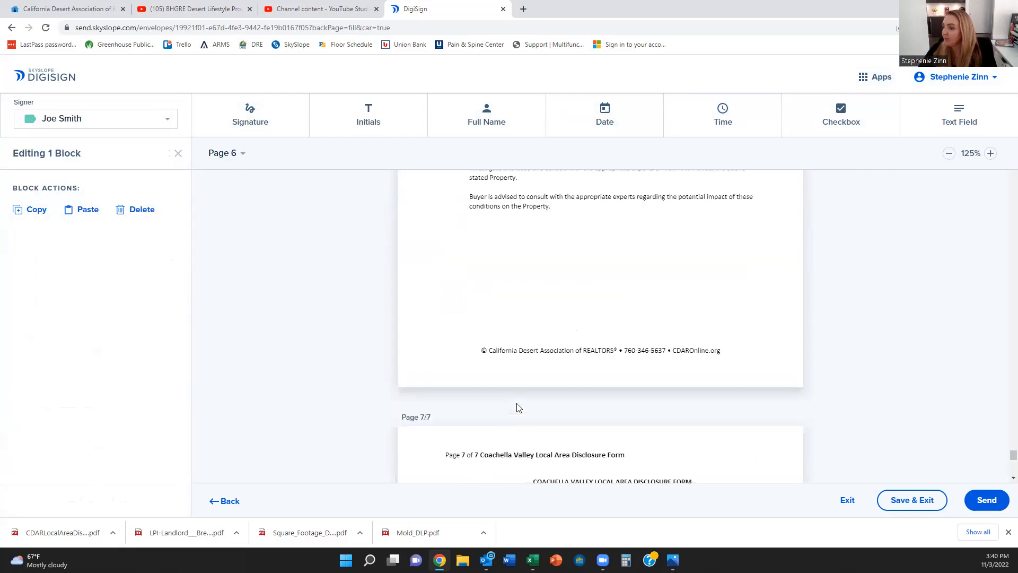
scroll(517, 406, up, 20)
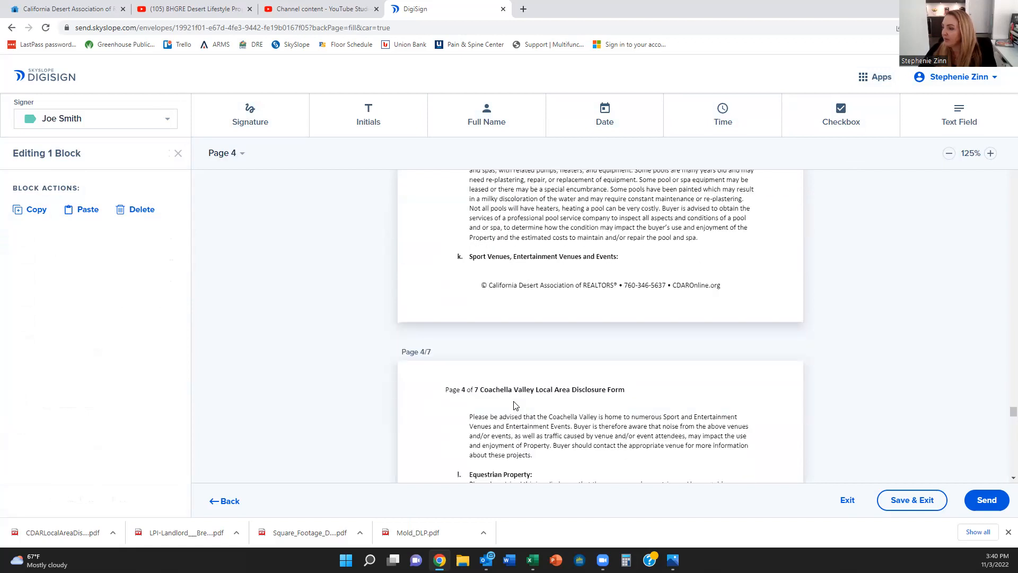
scroll(513, 406, up, 15)
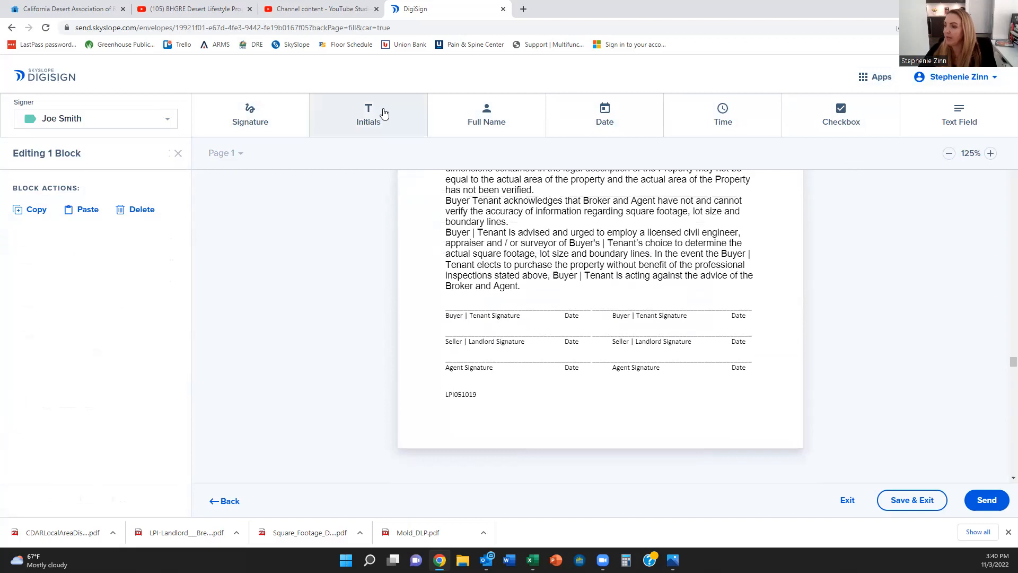
Step: Place a signature field and a date field on the Square Footage advisory's first signer line
click(269, 121)
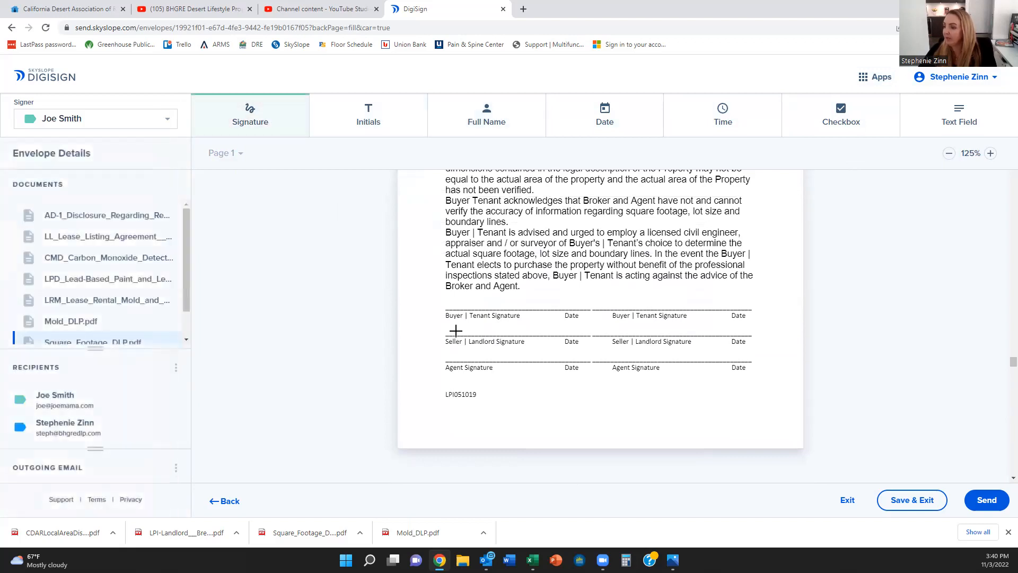
click(449, 333)
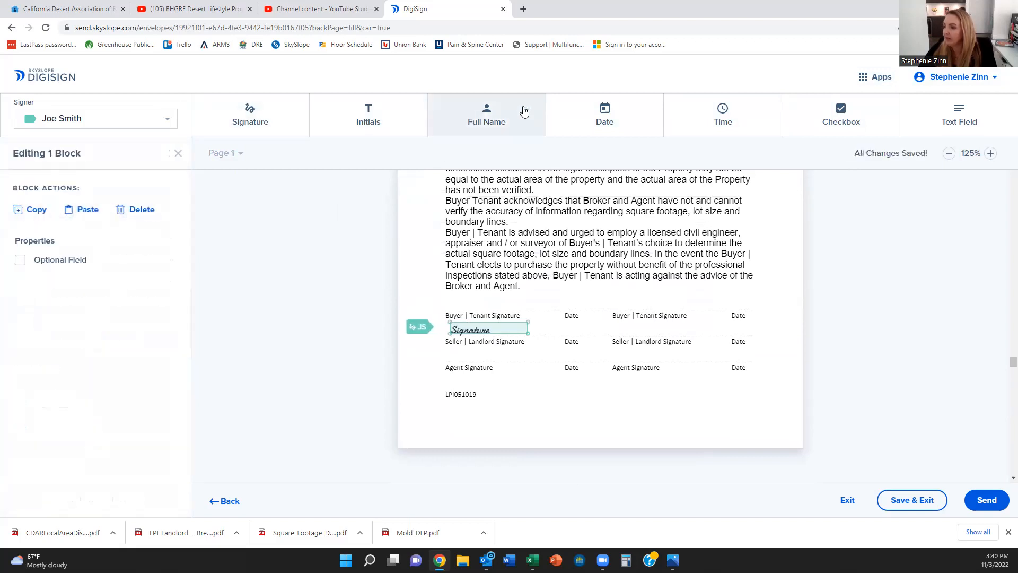
click(605, 115)
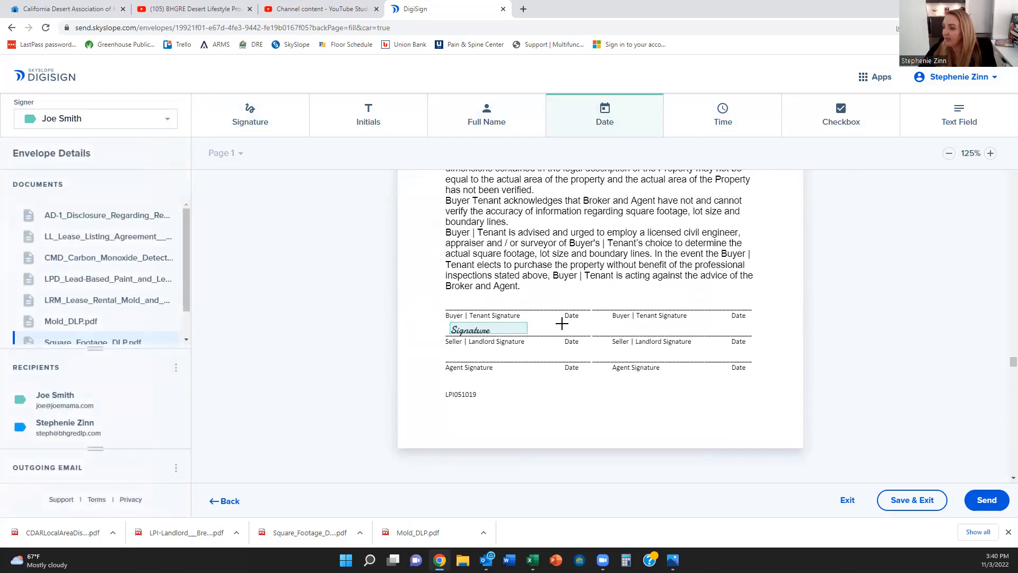
click(560, 328)
drag(565, 328, 562, 329)
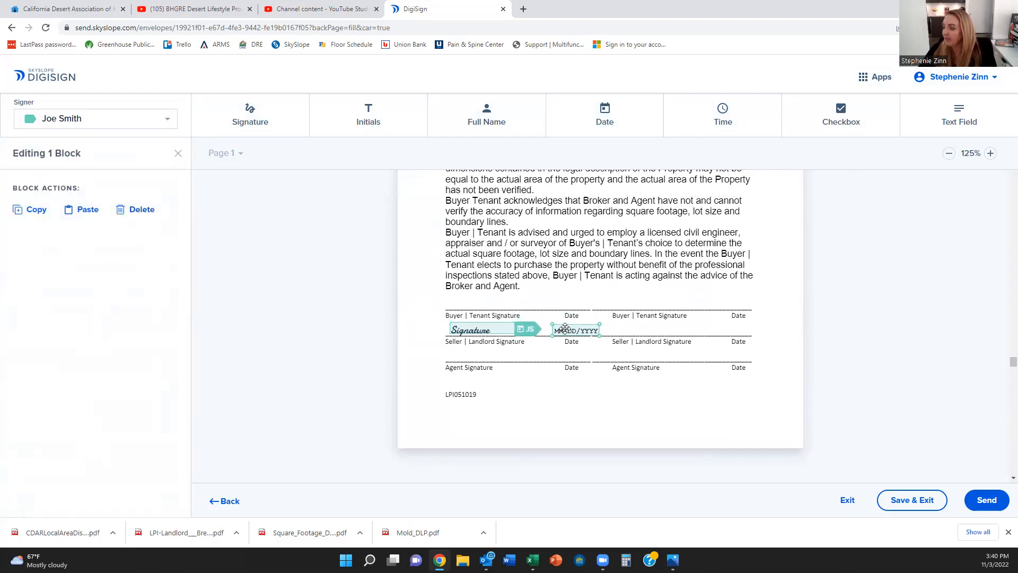
Step: Assign the buyer-line signature and date fields to the first recipient
click(155, 121)
click(114, 147)
click(250, 115)
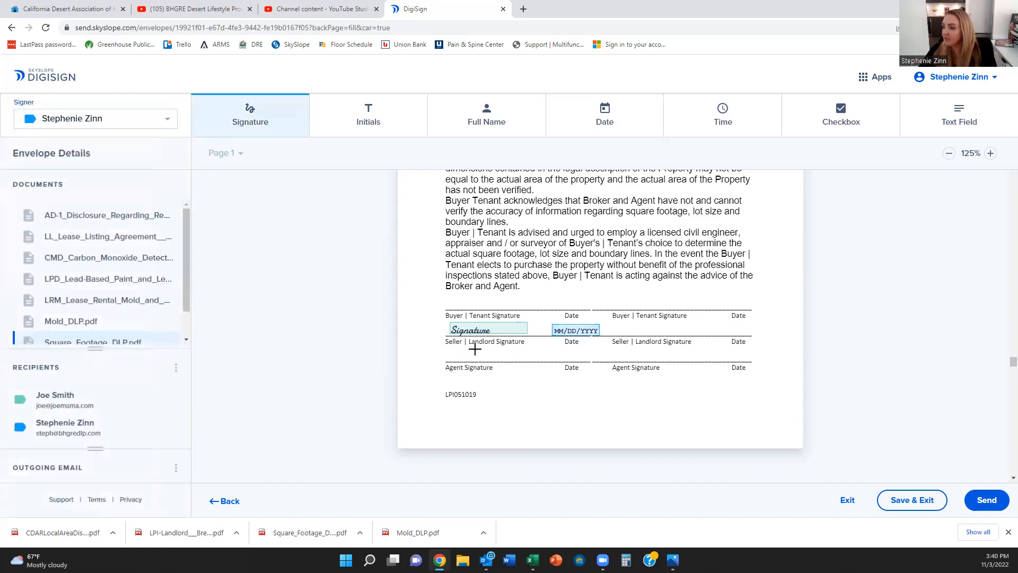
click(166, 122)
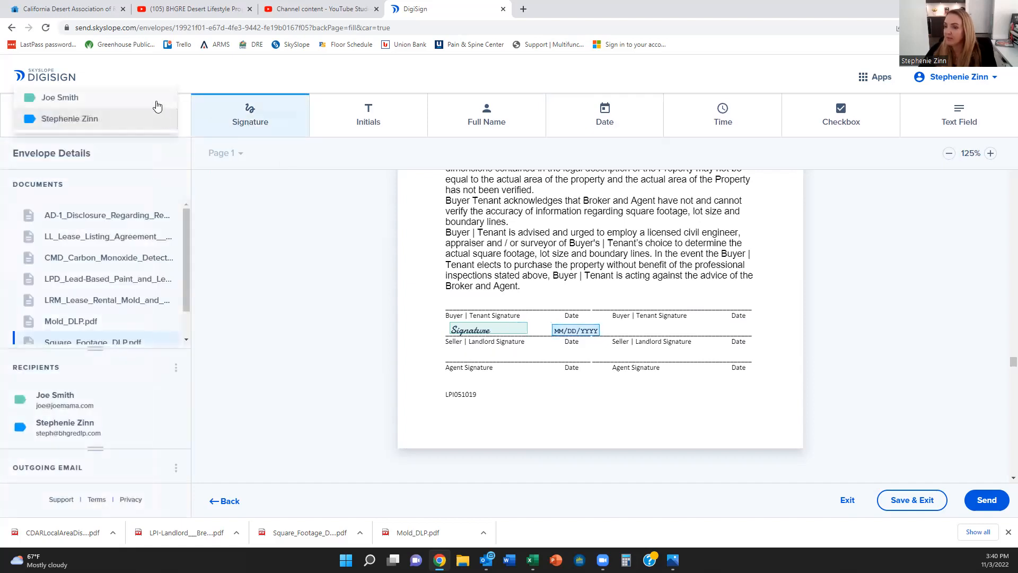
click(155, 100)
click(597, 320)
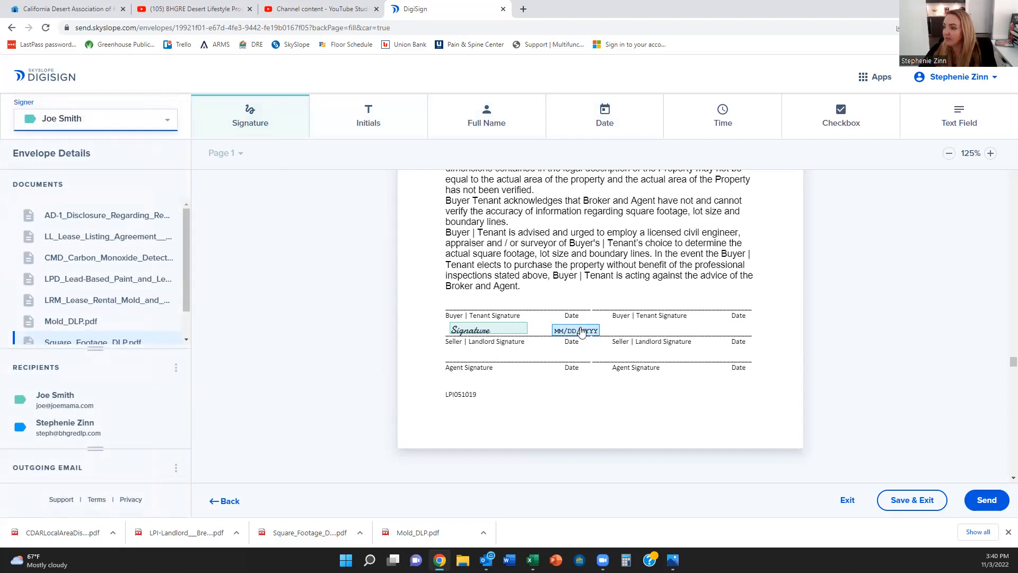
click(155, 130)
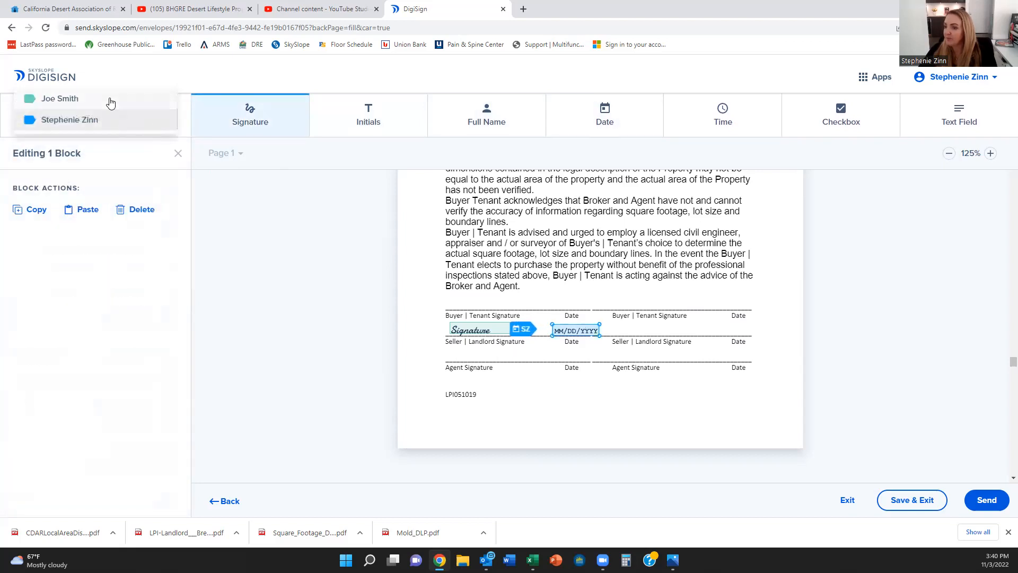
click(107, 100)
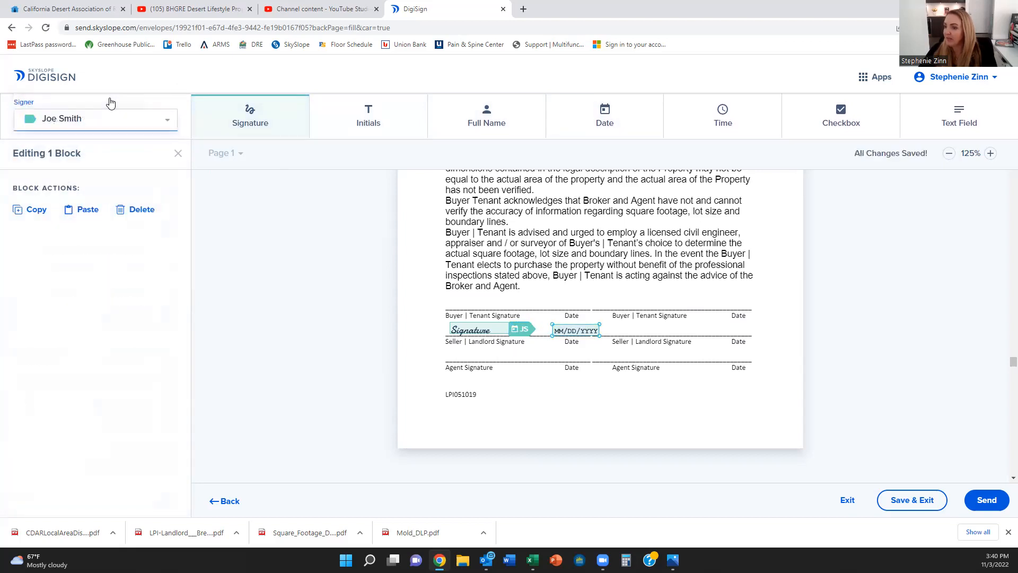
Step: Add the second recipient's signature and date fields on the Seller | Landlord line
click(456, 349)
drag(460, 354, 464, 360)
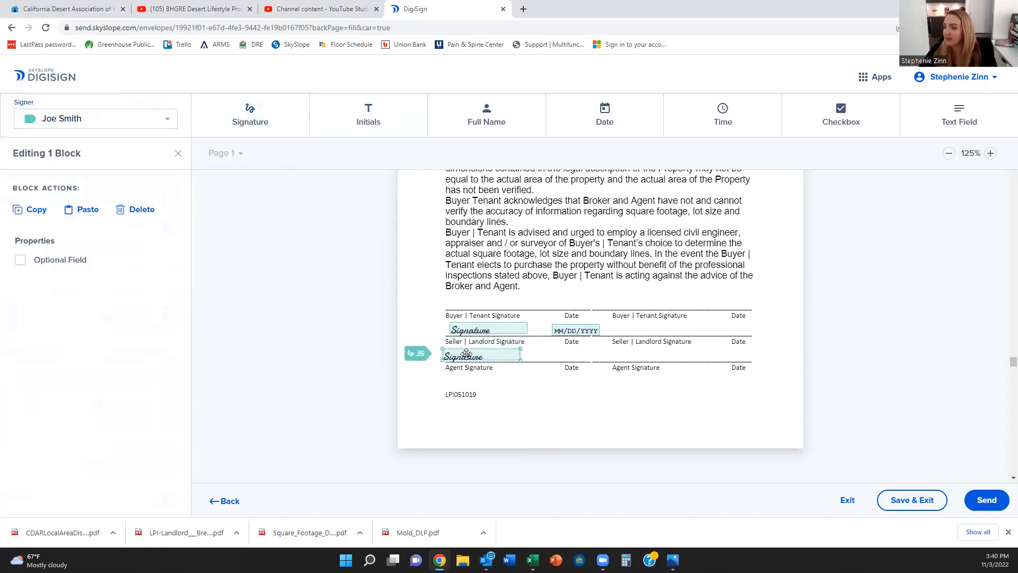
click(165, 120)
click(77, 142)
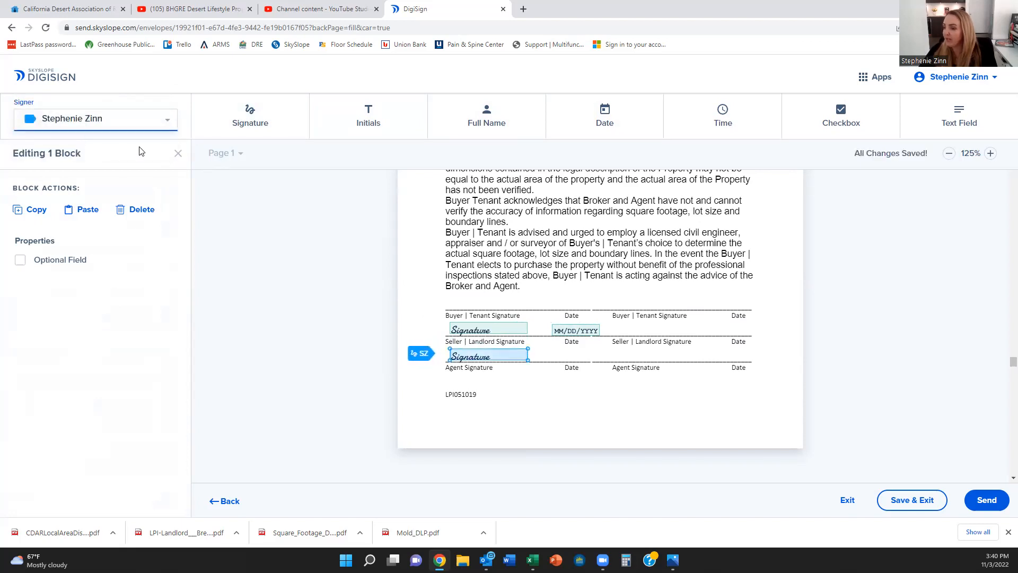
click(600, 125)
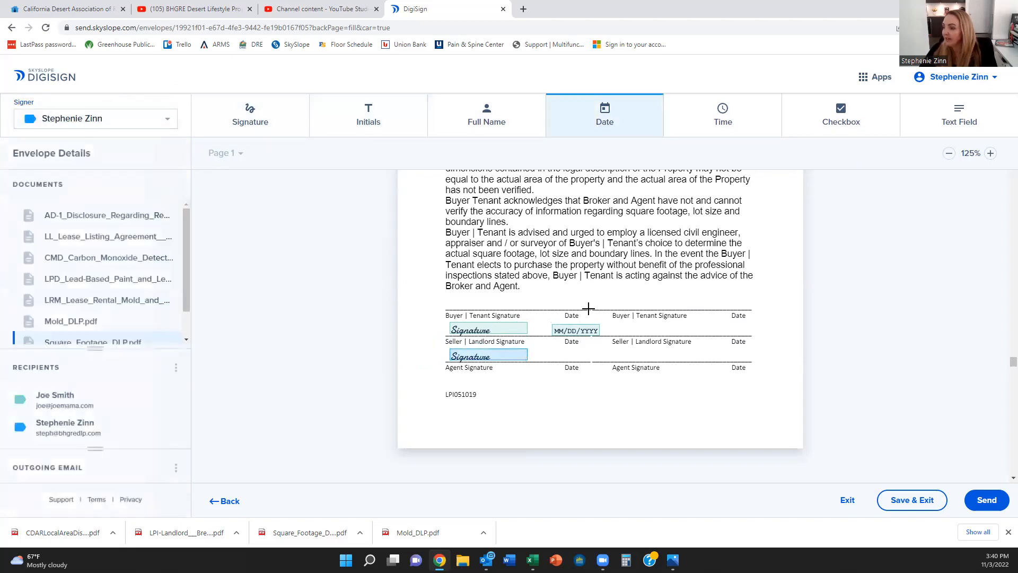
click(563, 349)
drag(569, 347, 560, 354)
Step: Look over the Mold & Water Intrusion Disclosure pages, then bring up the send confirmation
scroll(662, 401, down, 6)
scroll(662, 401, up, 17)
scroll(661, 401, up, 1)
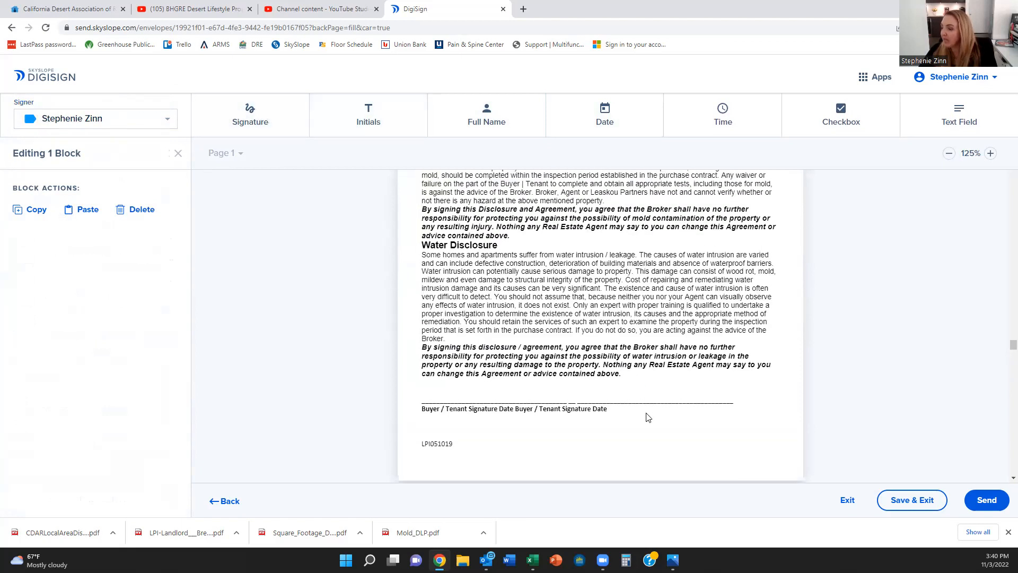
scroll(602, 445, up, 8)
scroll(599, 444, up, 4)
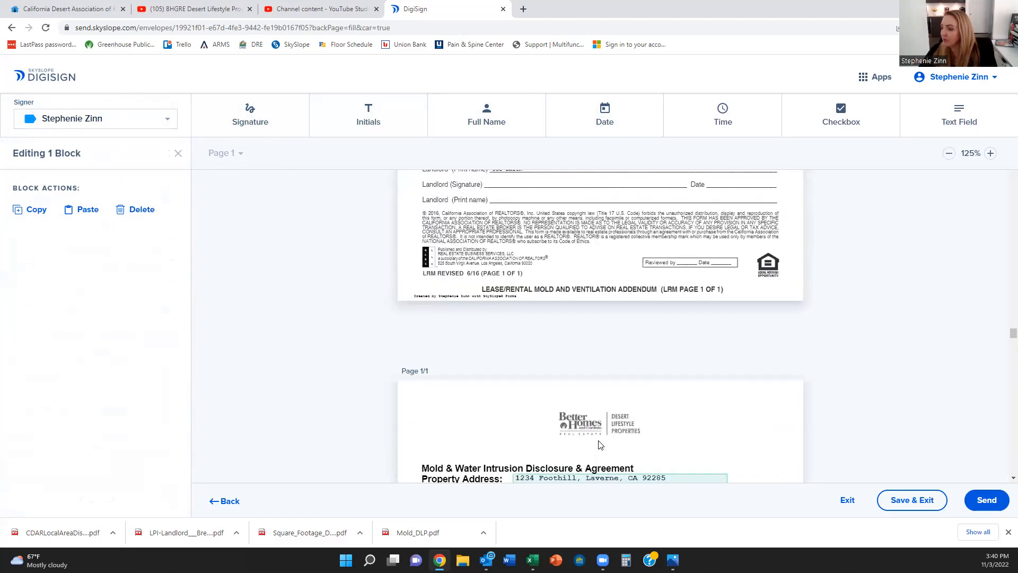
scroll(600, 445, down, 4)
scroll(599, 444, down, 5)
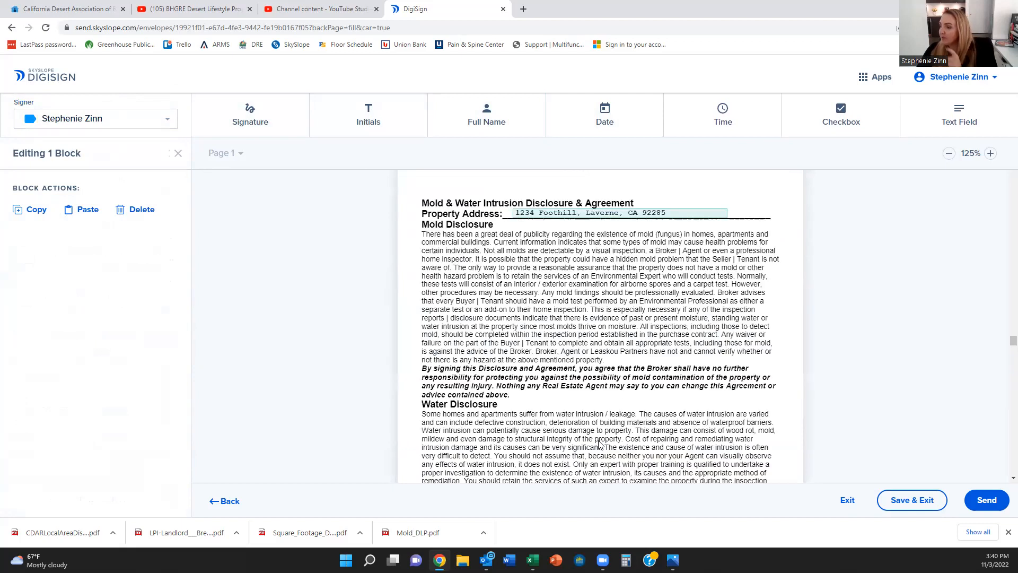
scroll(538, 426, down, 5)
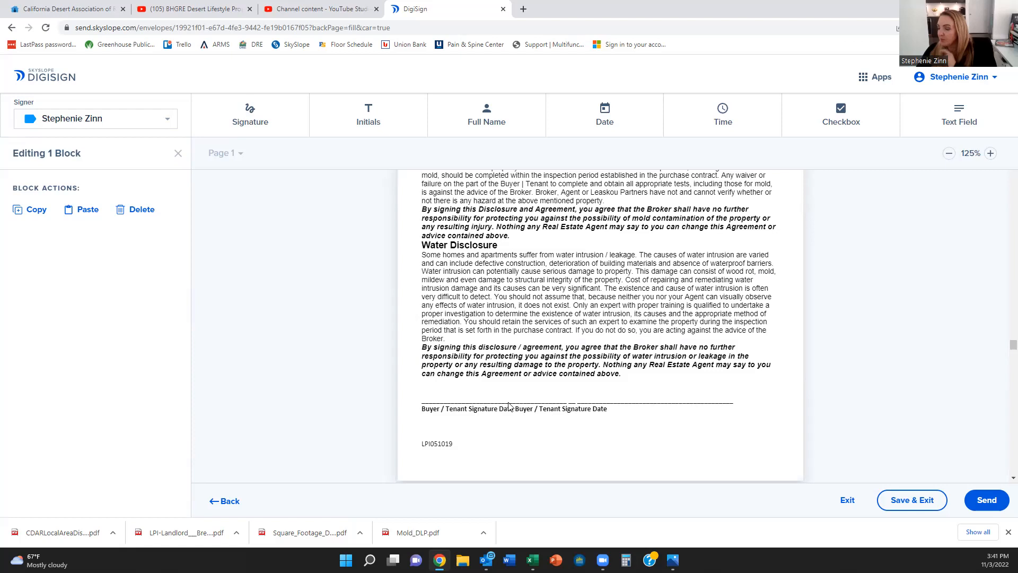
click(985, 503)
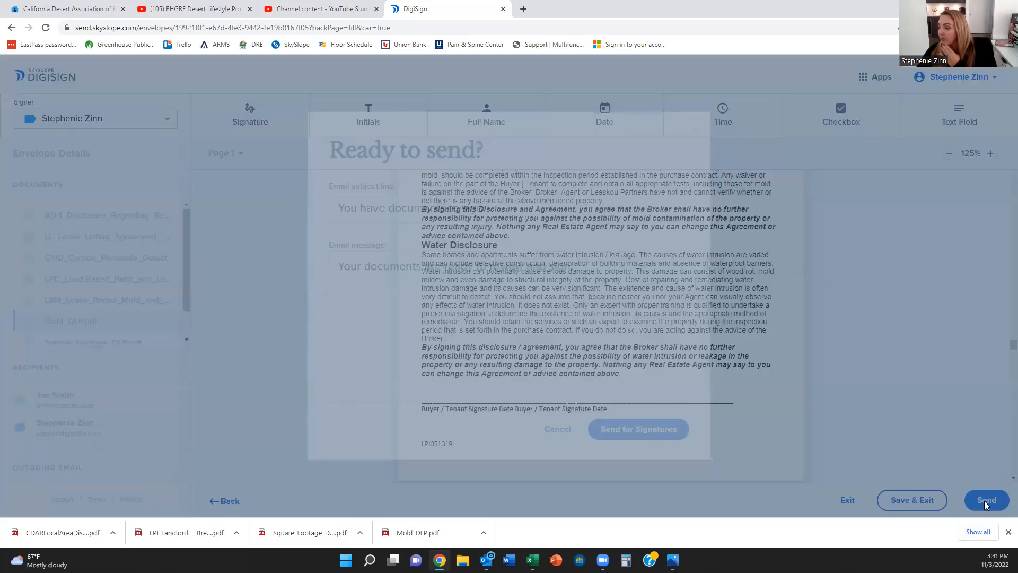
Step: Send with subject 'Please sign documents for 1234 Foothill' and message 'Please call me with any questions.'
triple_click(402, 203)
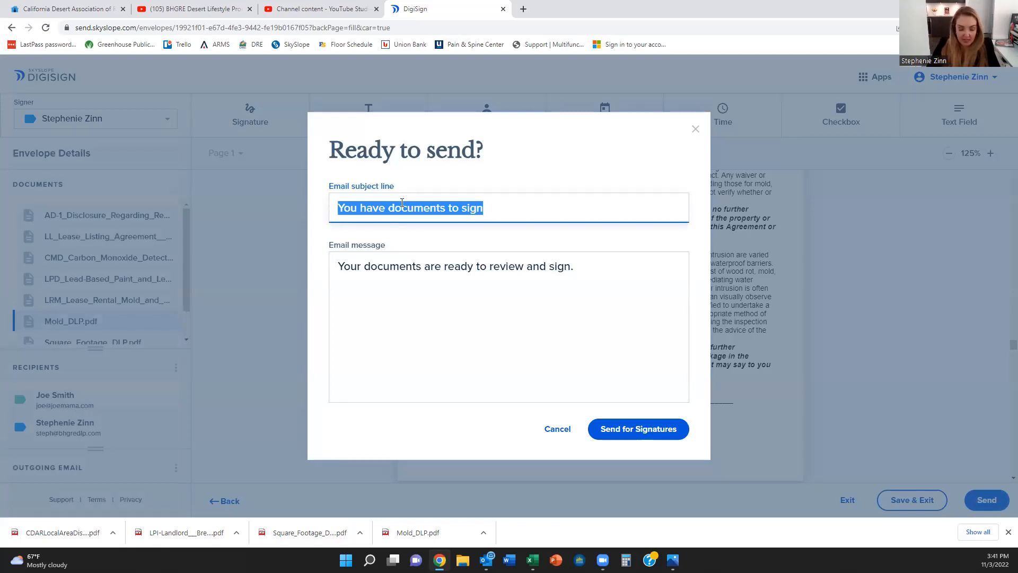
text(Please sin)
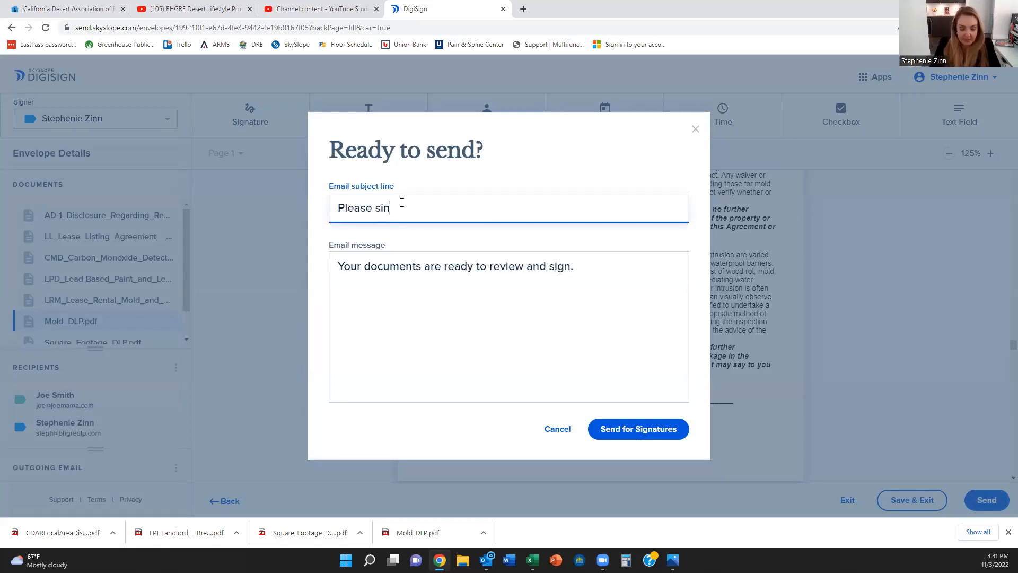
text(ggn documents for 1234 Foothill)
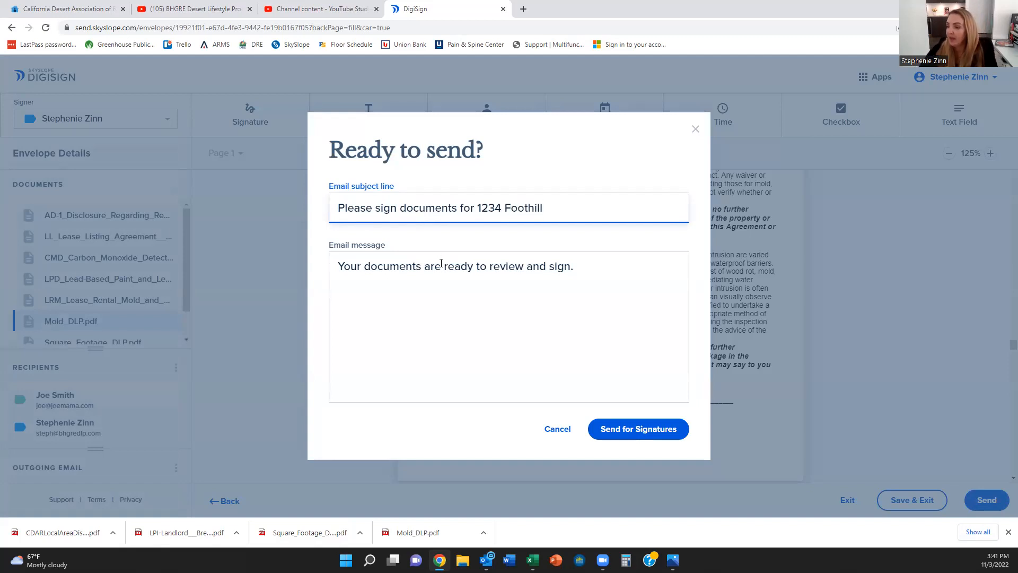
triple_click(441, 263)
text(Please)
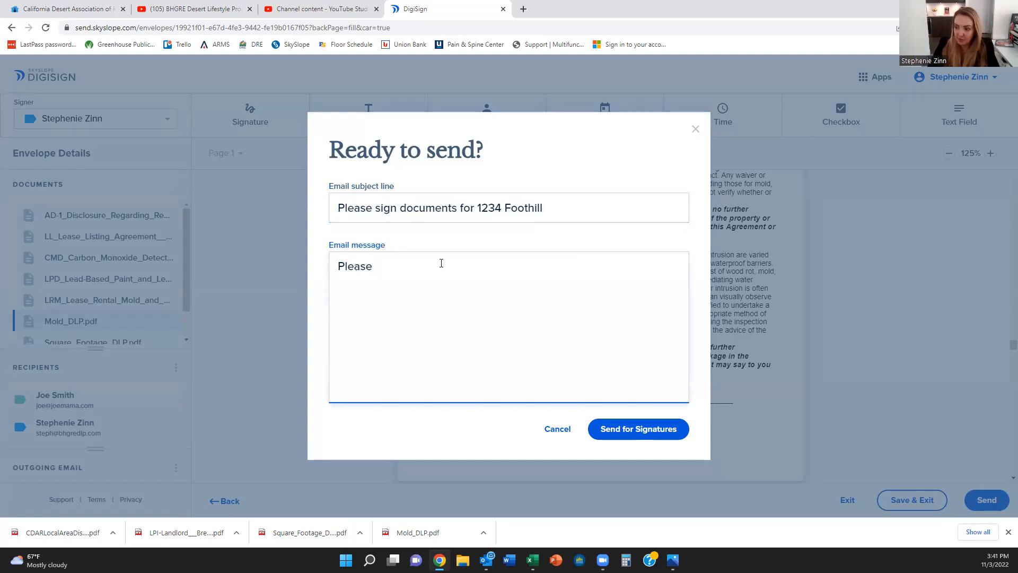
text( call me )
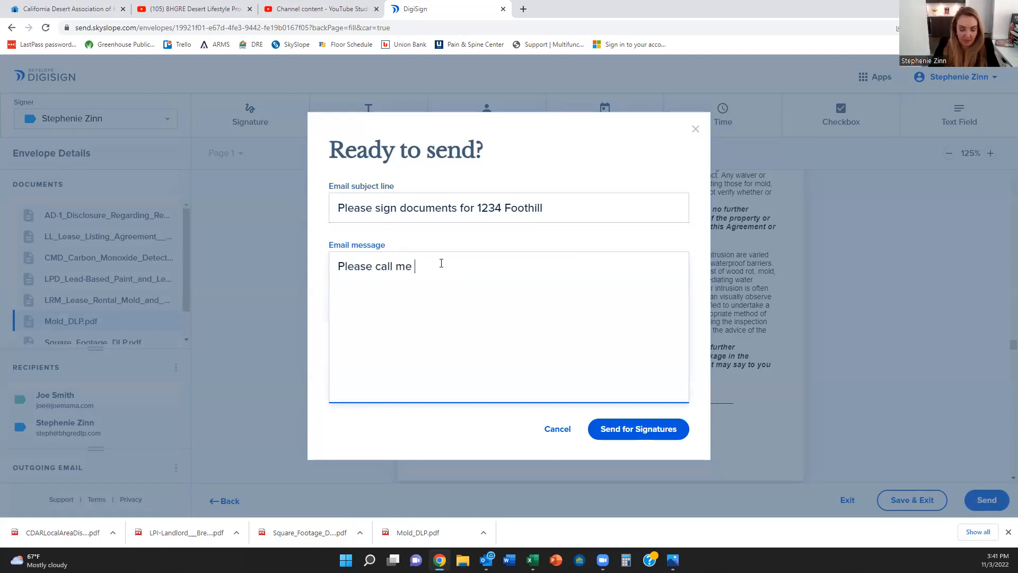
text(with any ques)
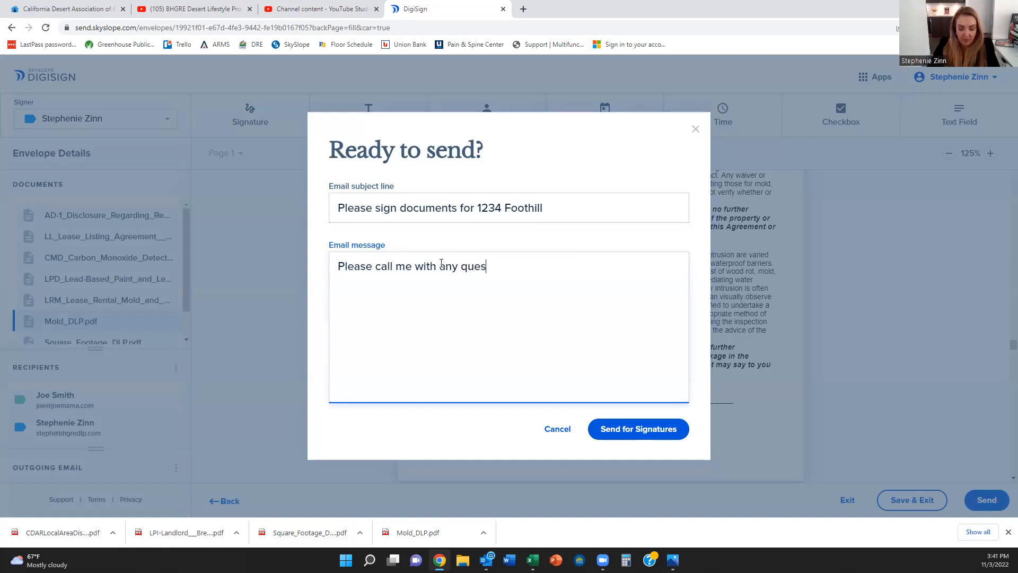
text(tions/)
key(BackSpace)
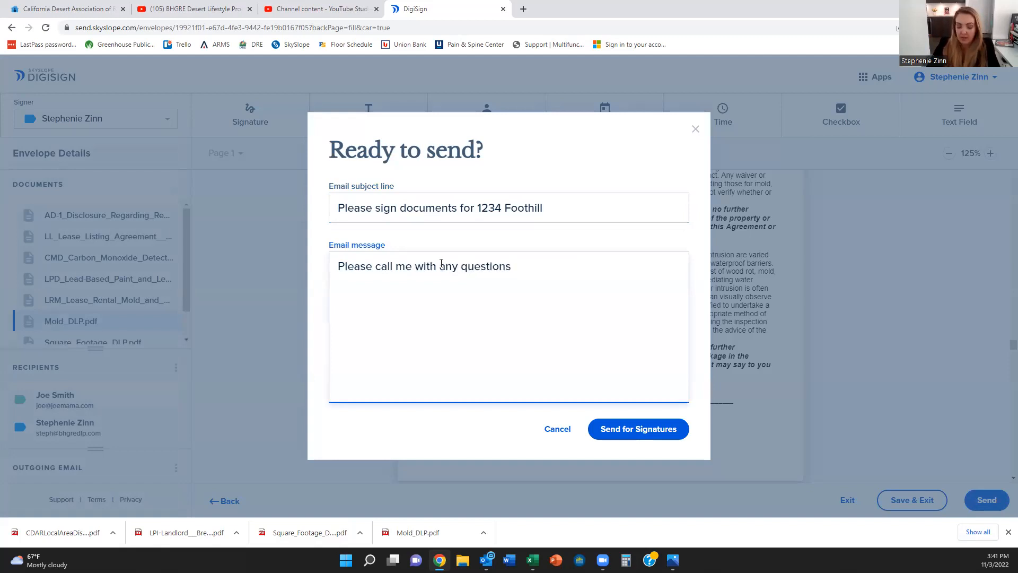
text(.)
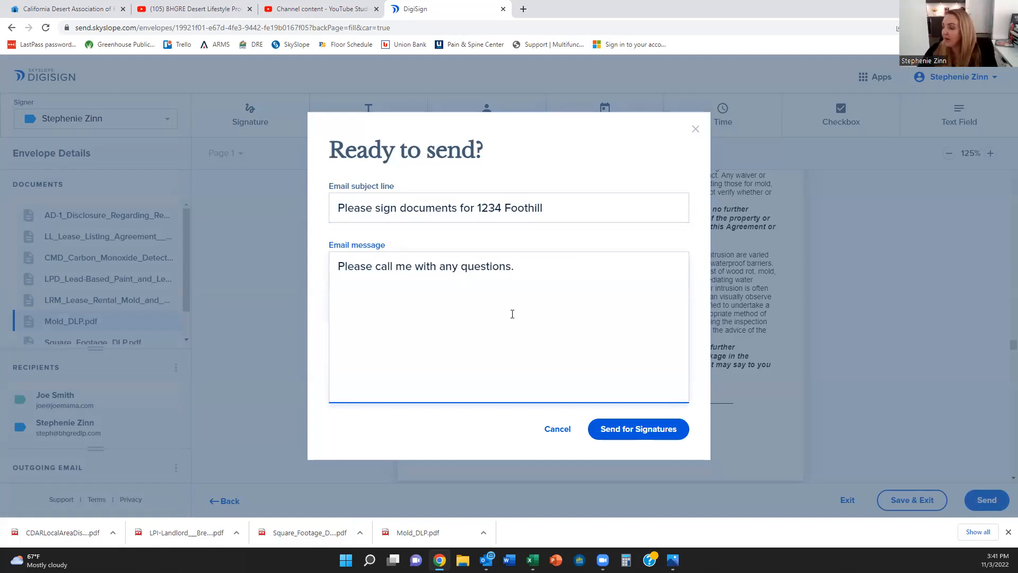
click(639, 430)
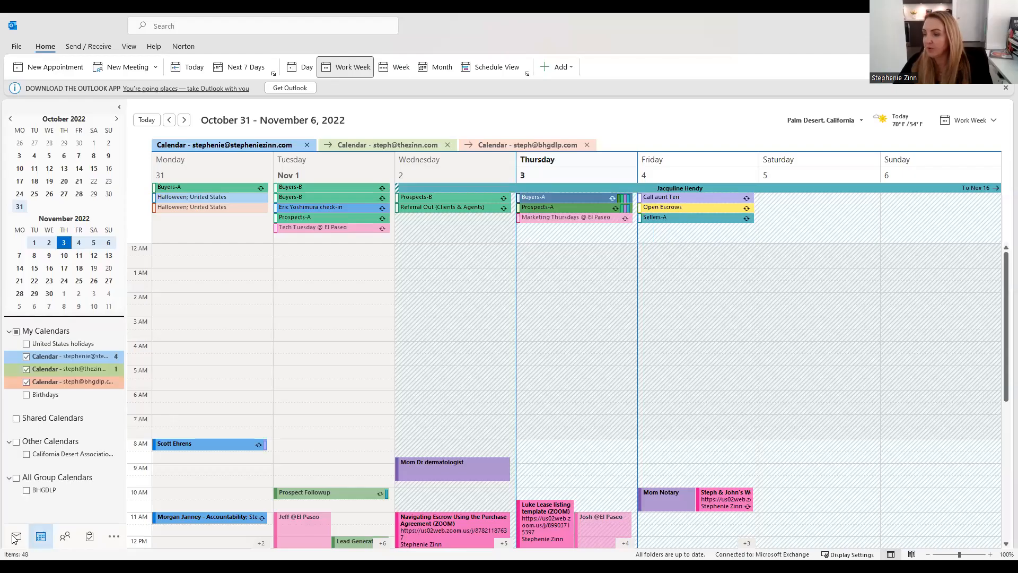
Step: Open the 'Please sign documents for 1234 Foothill' email in the brokerage Inbox and choose Get Started
key(ctrl+1)
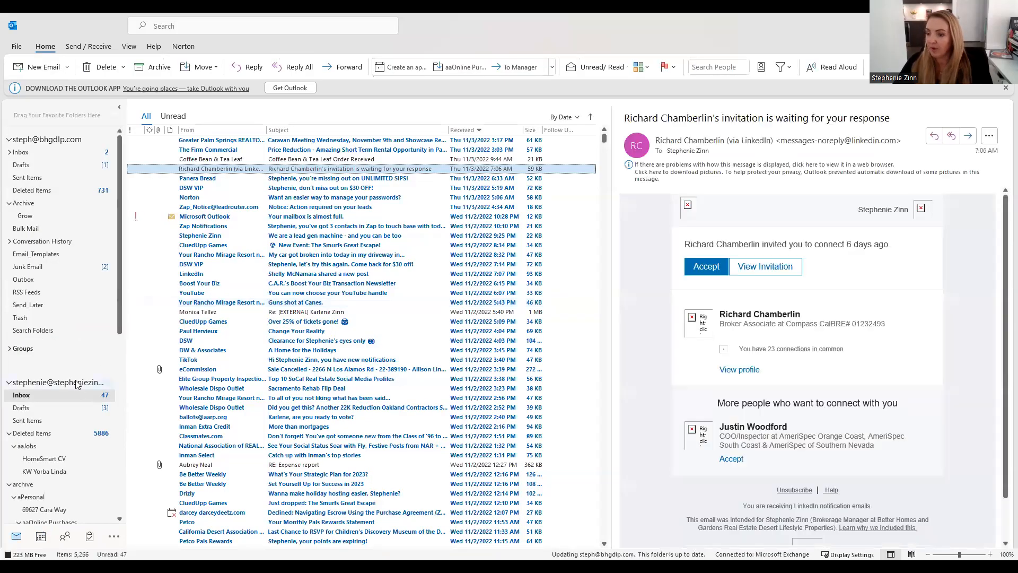
click(88, 154)
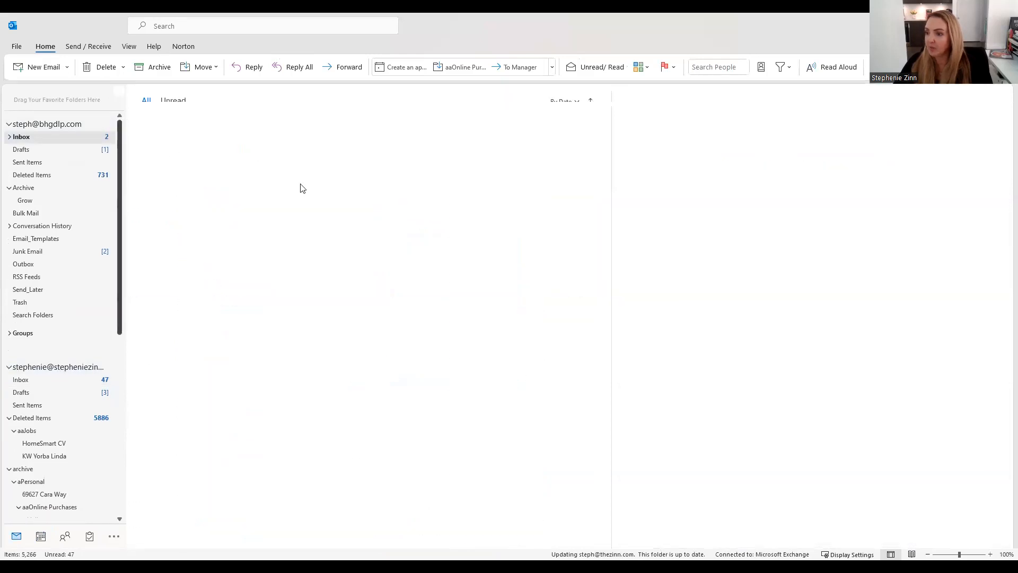
click(329, 137)
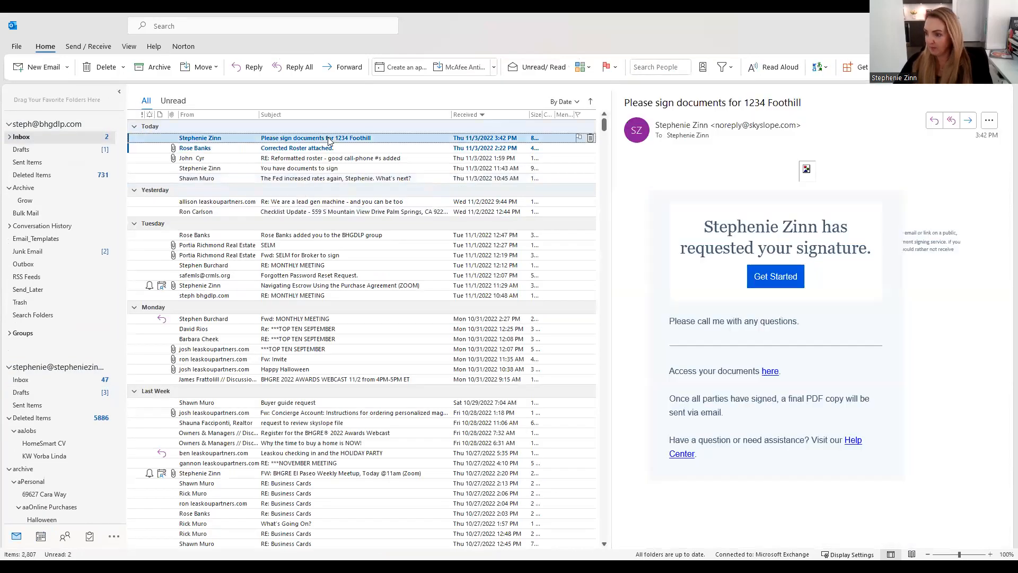
click(785, 288)
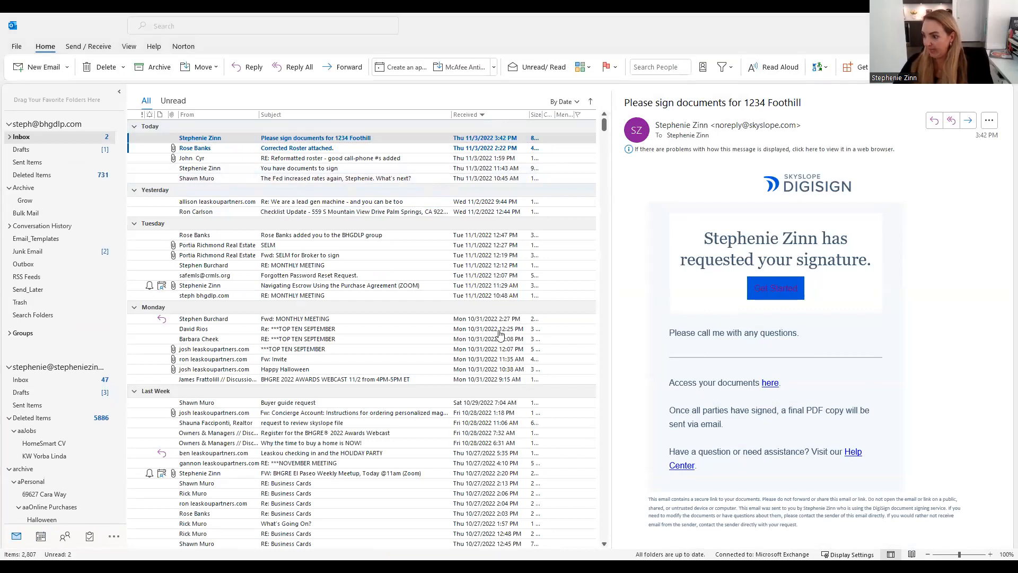